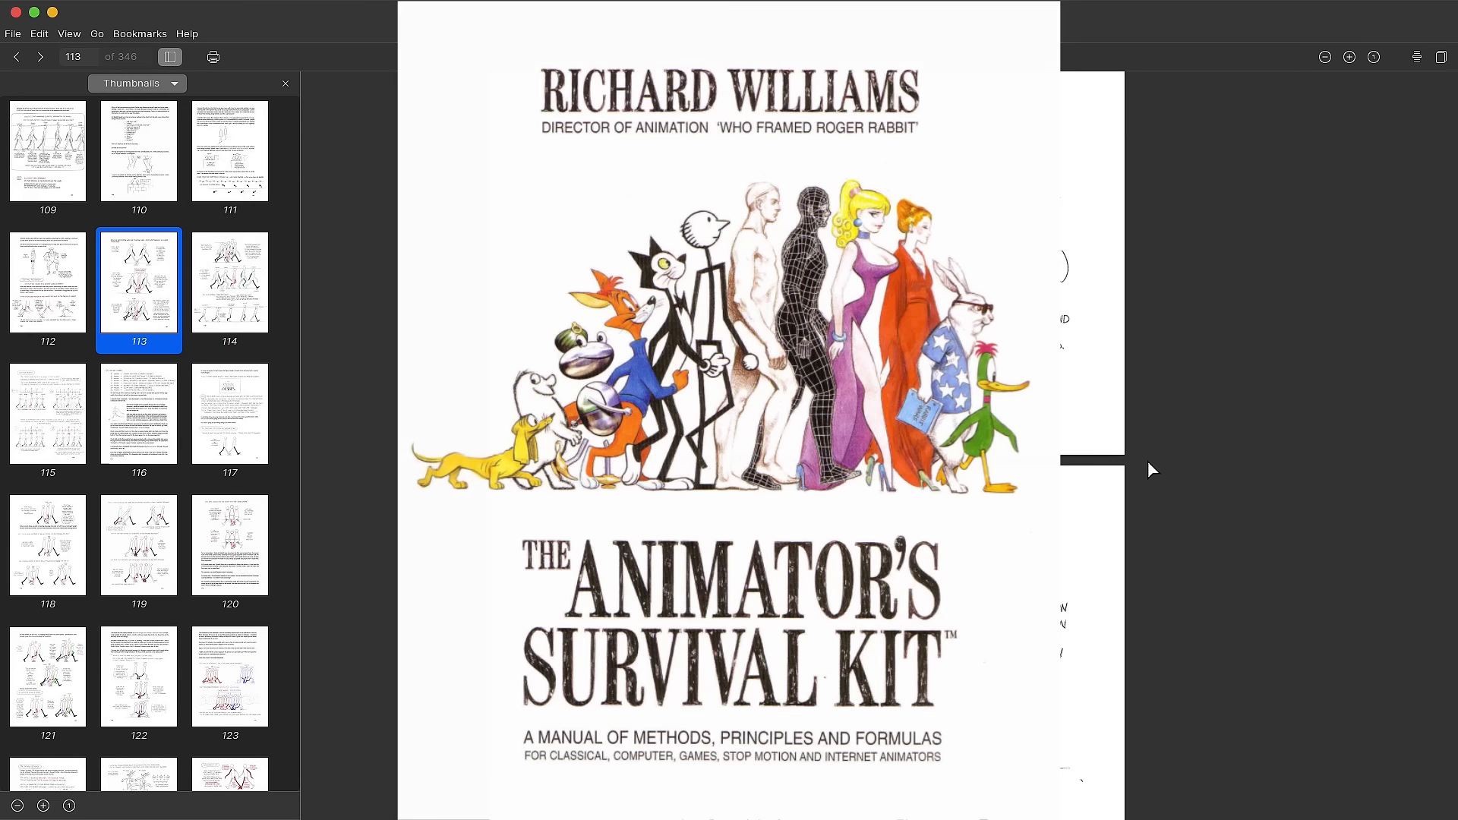
Examine the contact and passing positions of a normal walk around page 113 of The_Animators_Survival_Kit.pdf
scroll(1147, 461, up, 8)
scroll(1147, 462, up, 8)
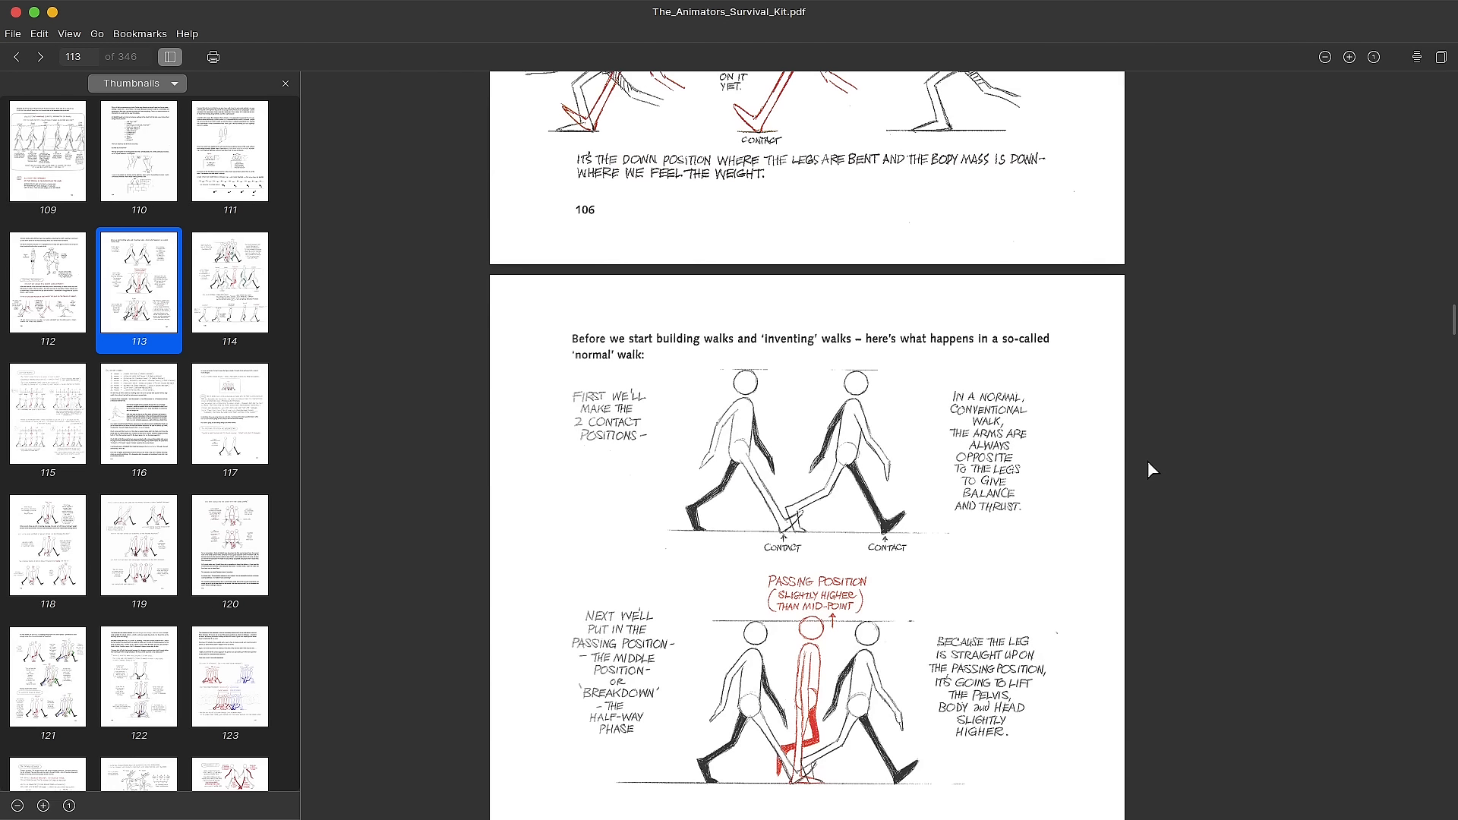
scroll(1147, 462, down, 15)
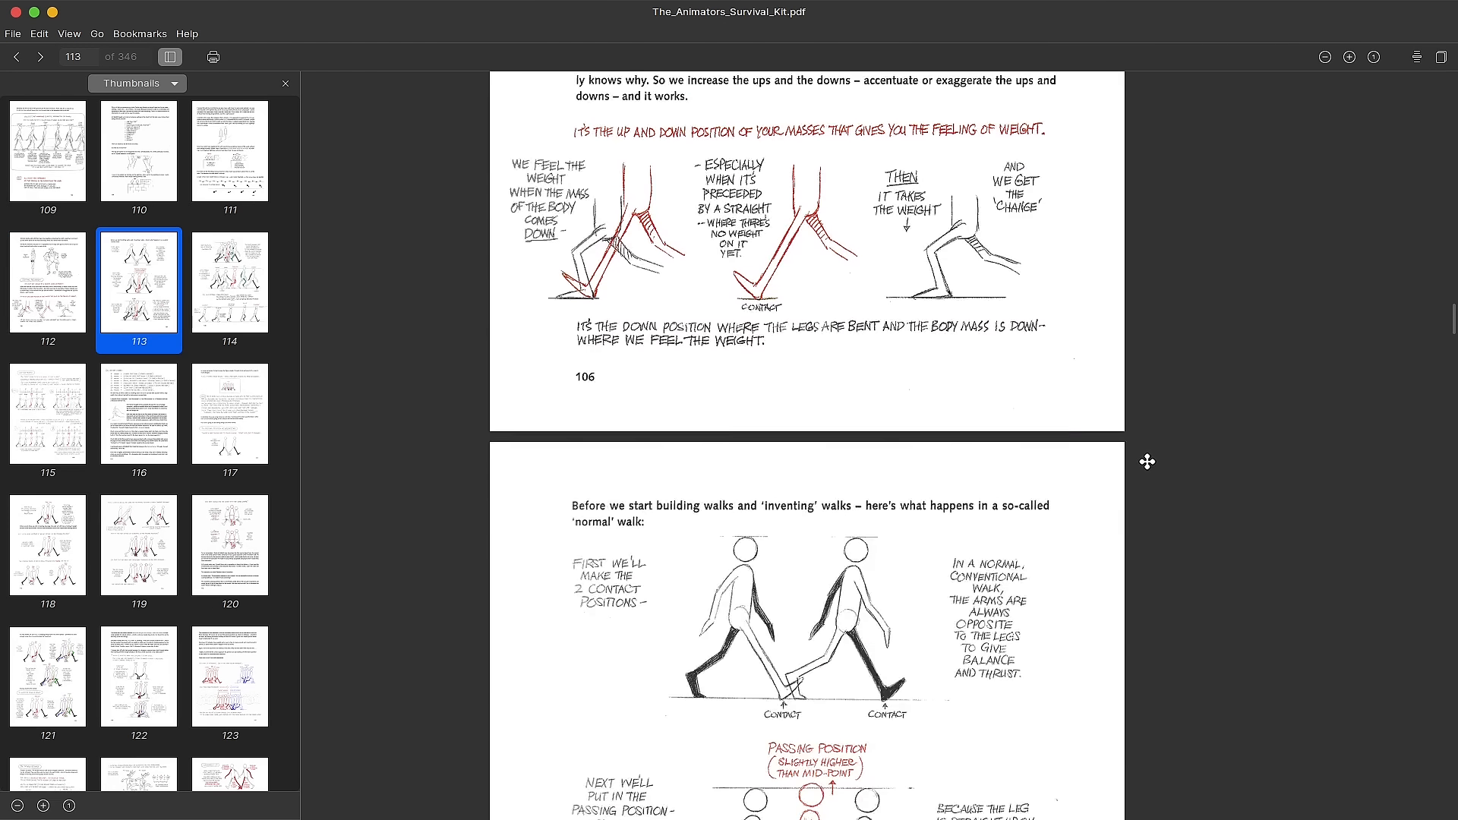
scroll(1147, 462, up, 5)
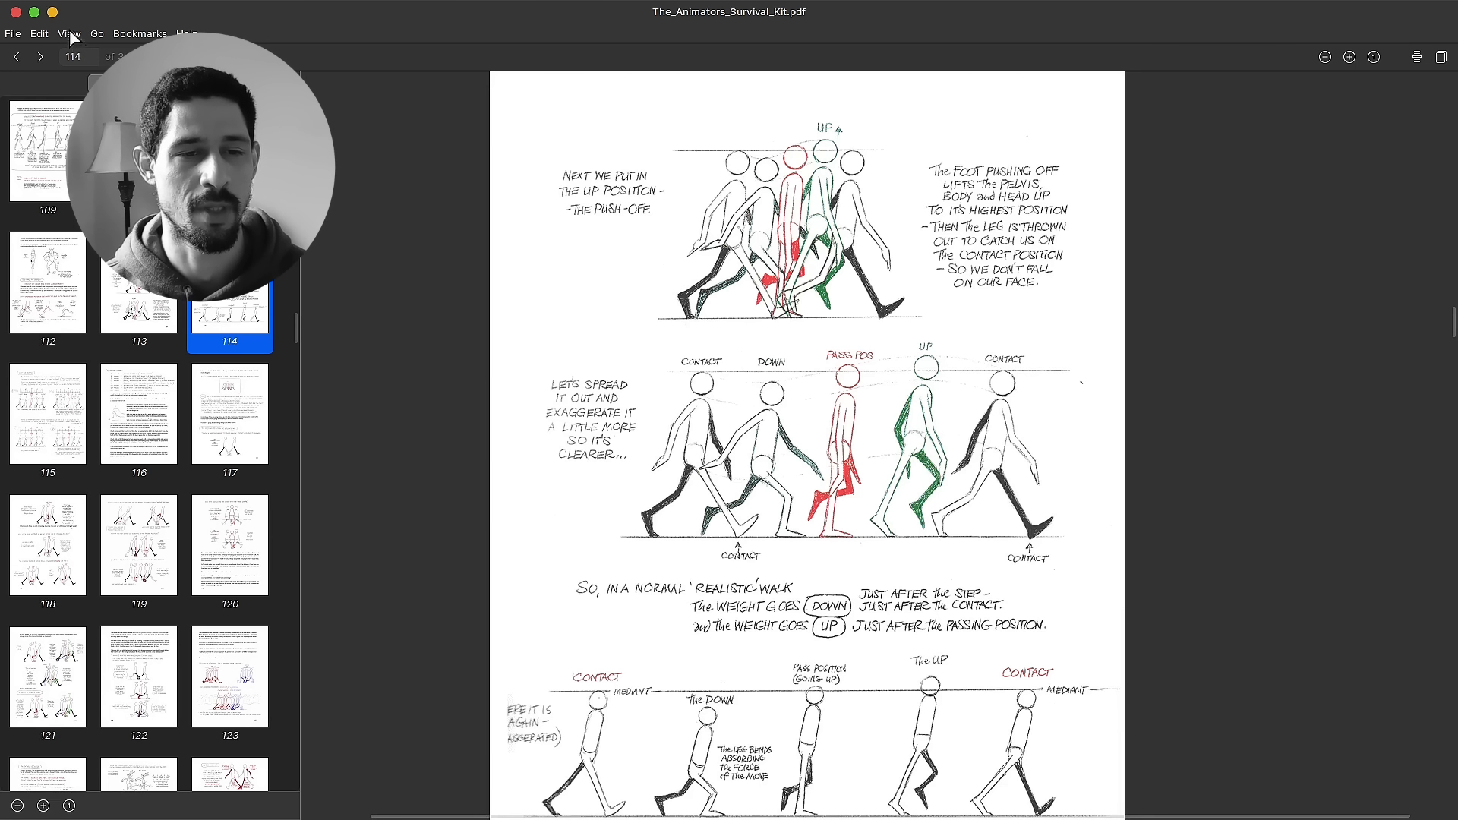
Switch to Friction and reset the rotation of all character controls inside papaya COMP 4's papaya CTRLs group
key(ctrl+alt+Left)
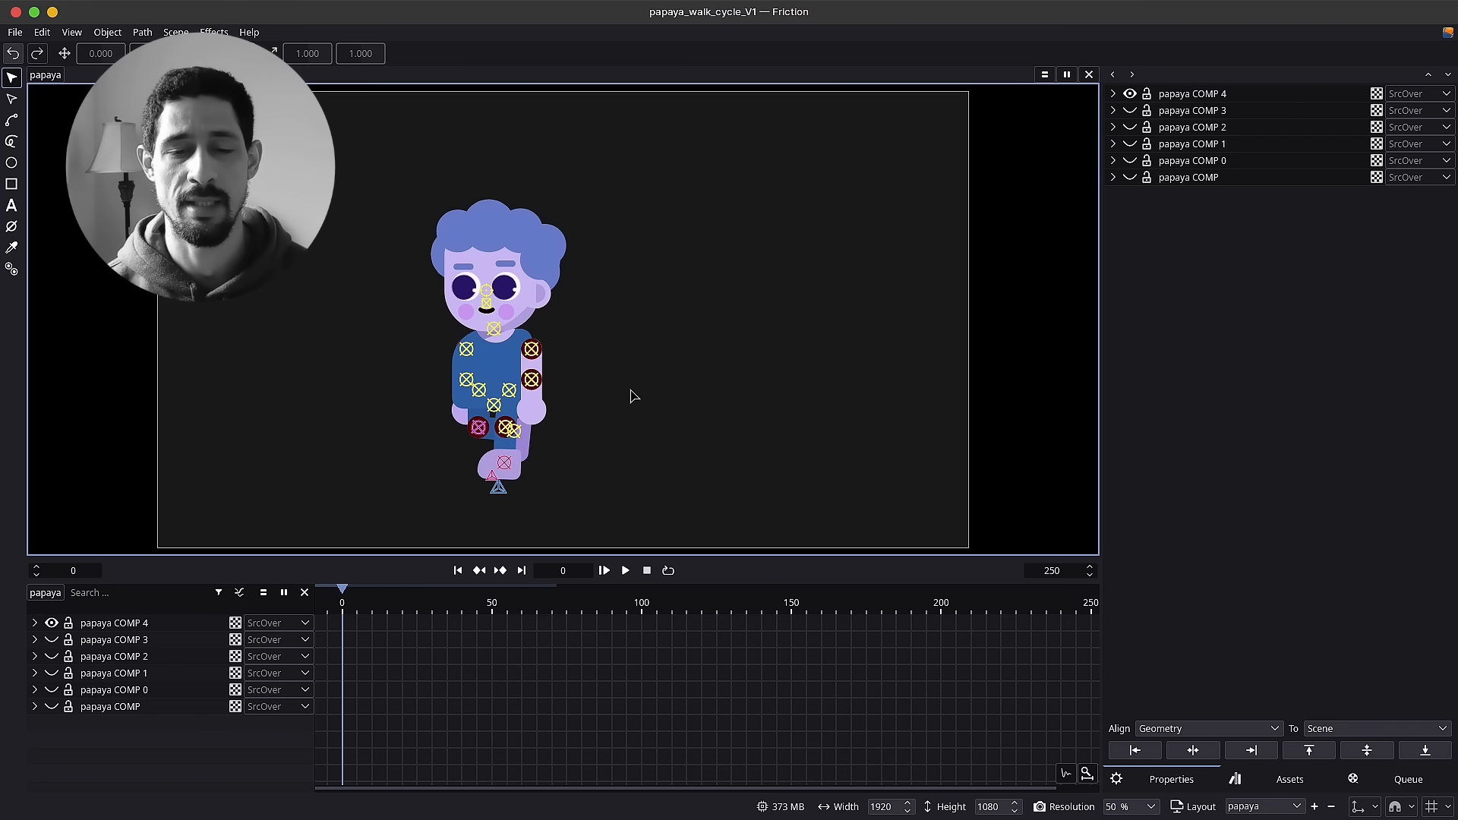
key(ctrl+a)
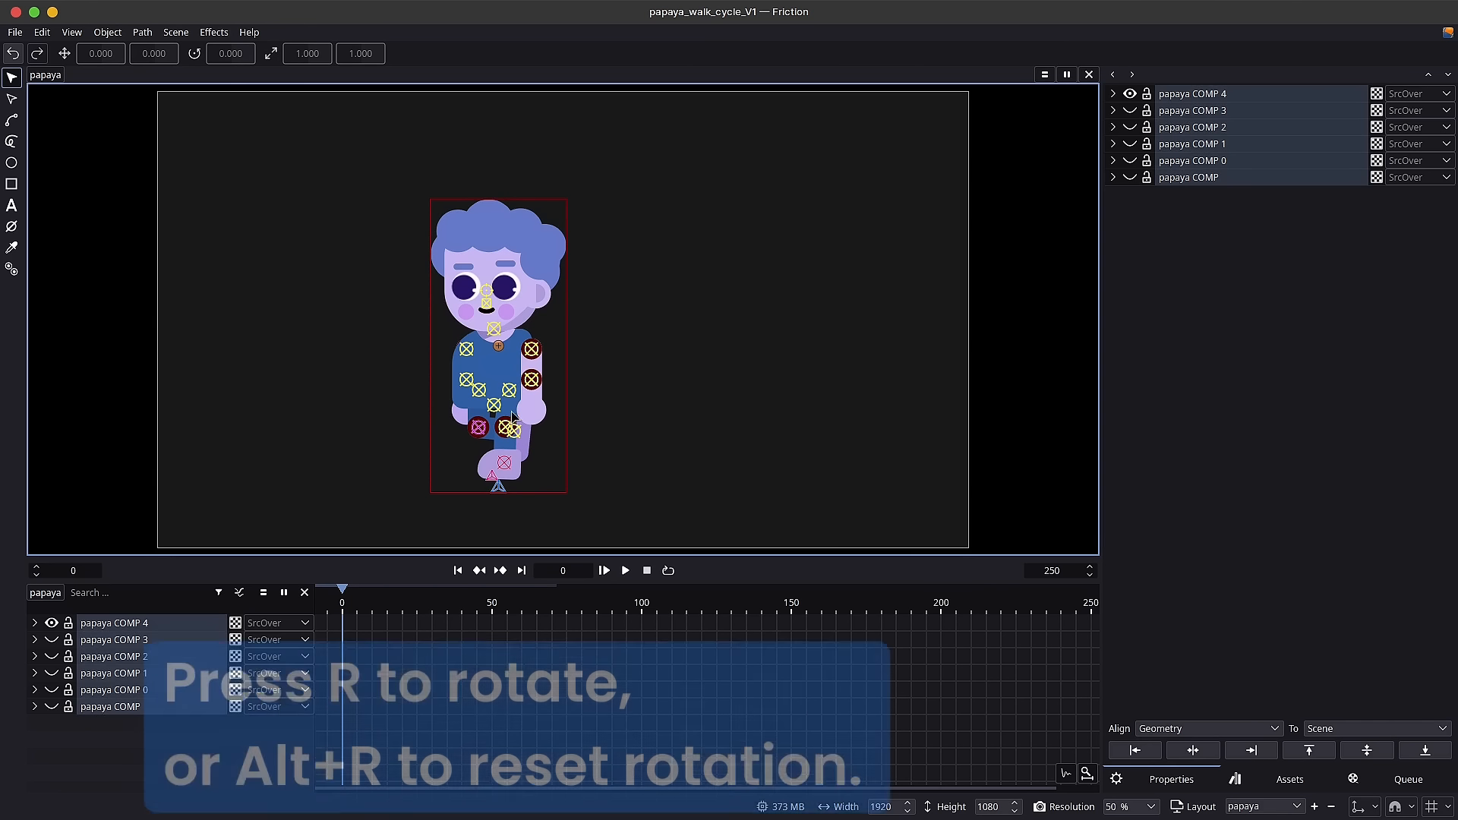
double_click(535, 386)
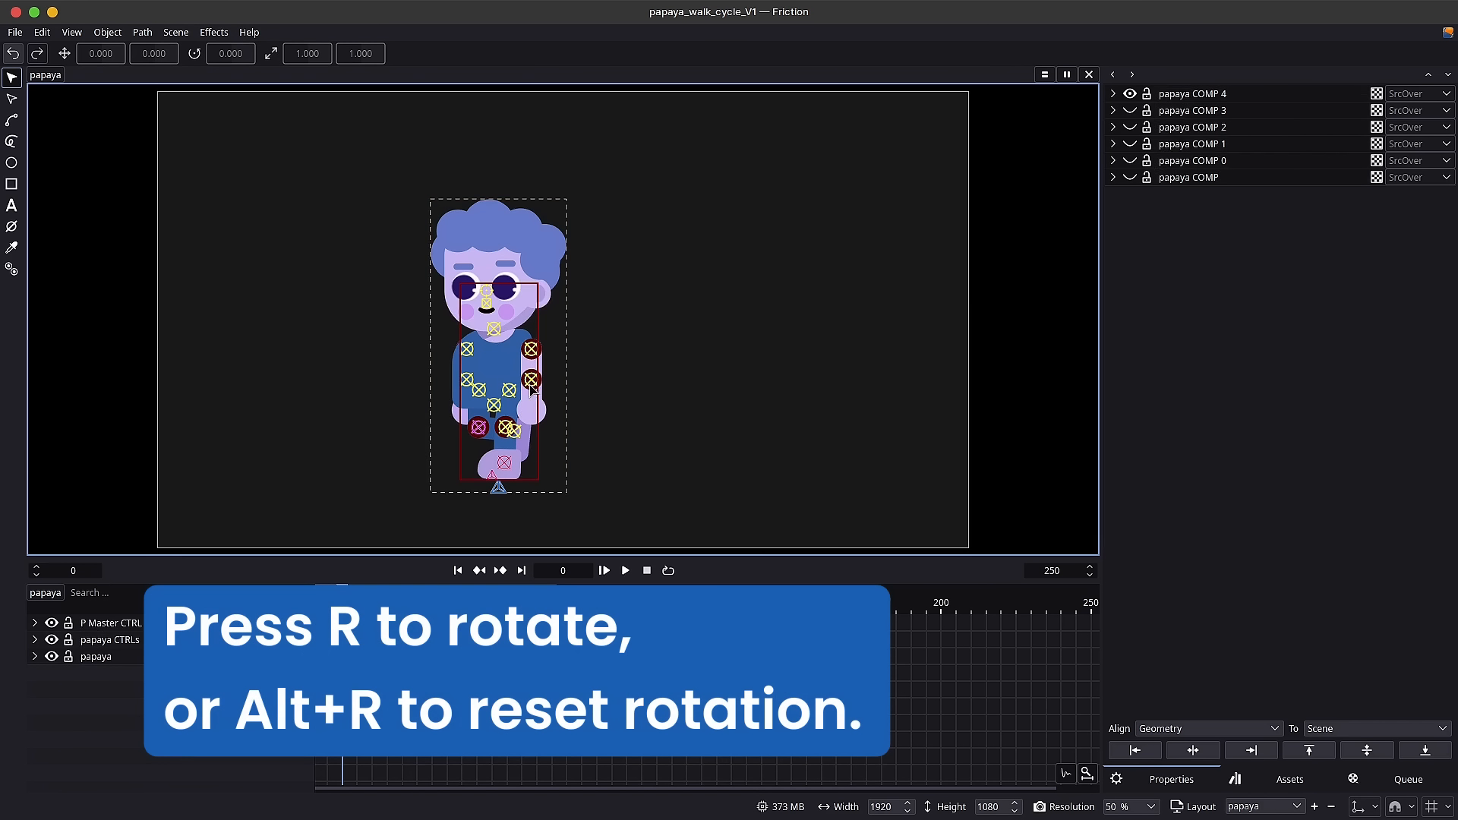
double_click(533, 384)
key(ctrl+a)
key(alt+r)
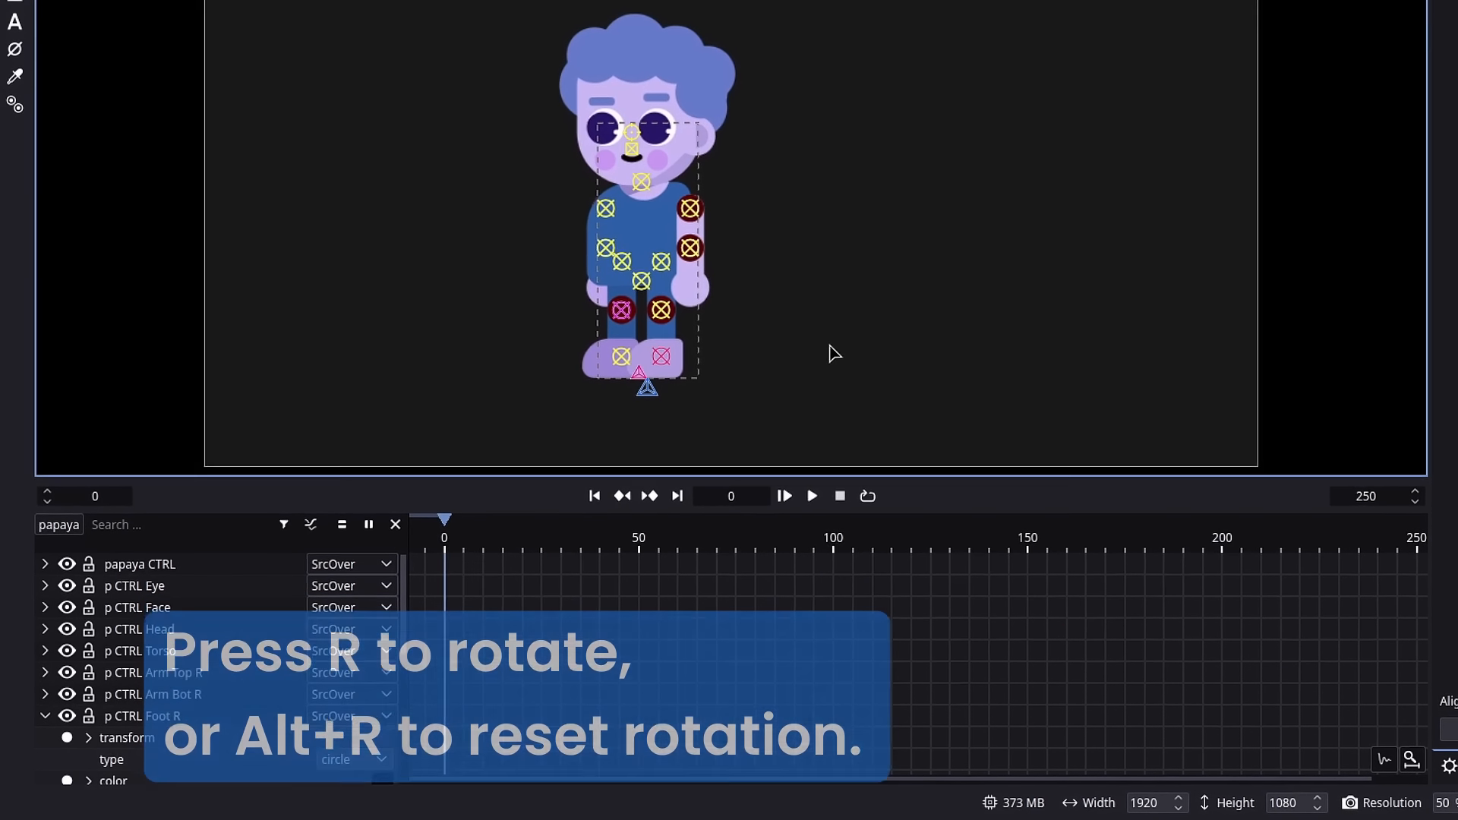
Return to the scene's top level and check the timeline filter's State and Target options
double_click(642, 461)
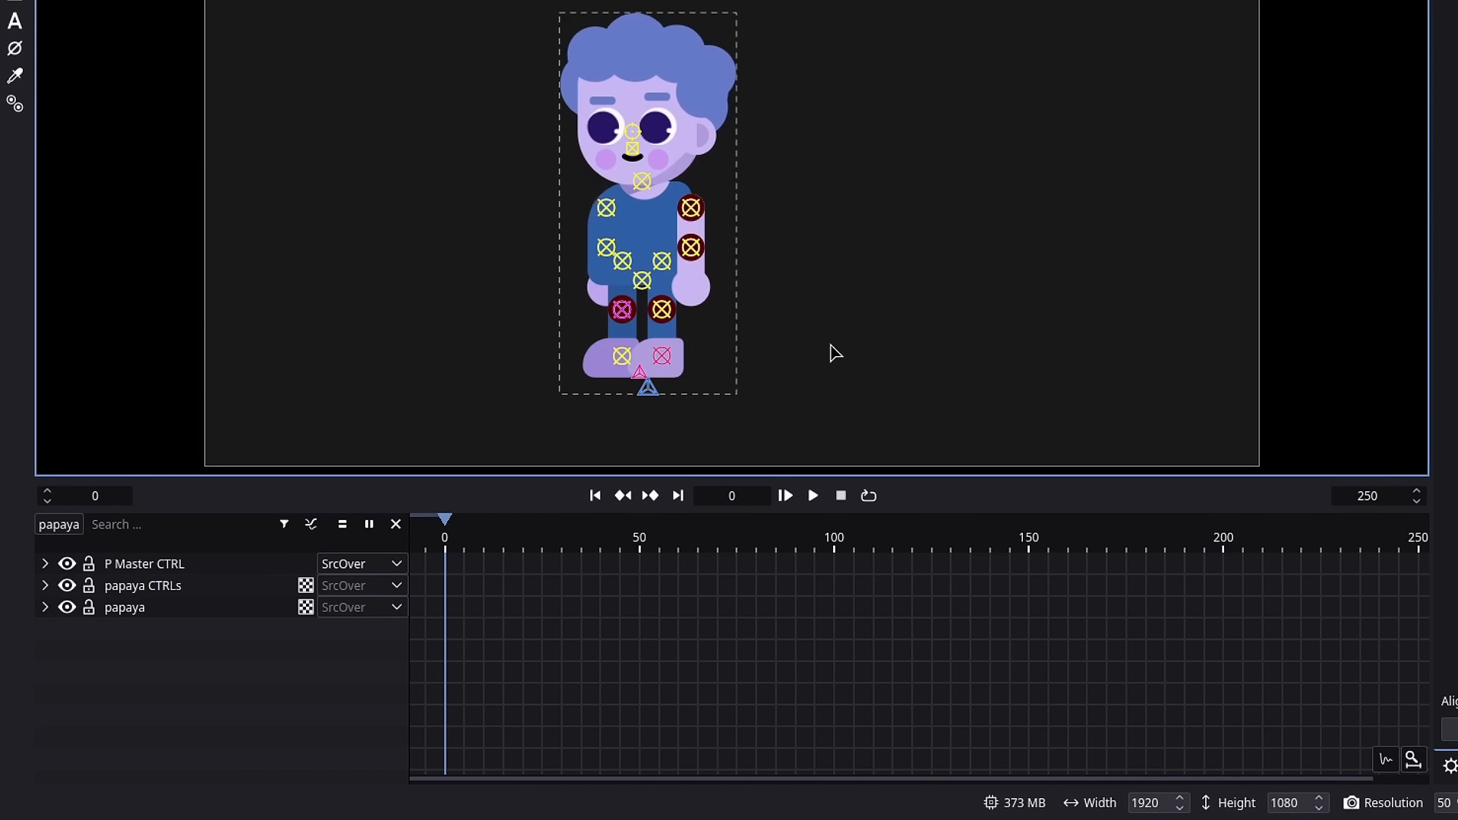
double_click(642, 461)
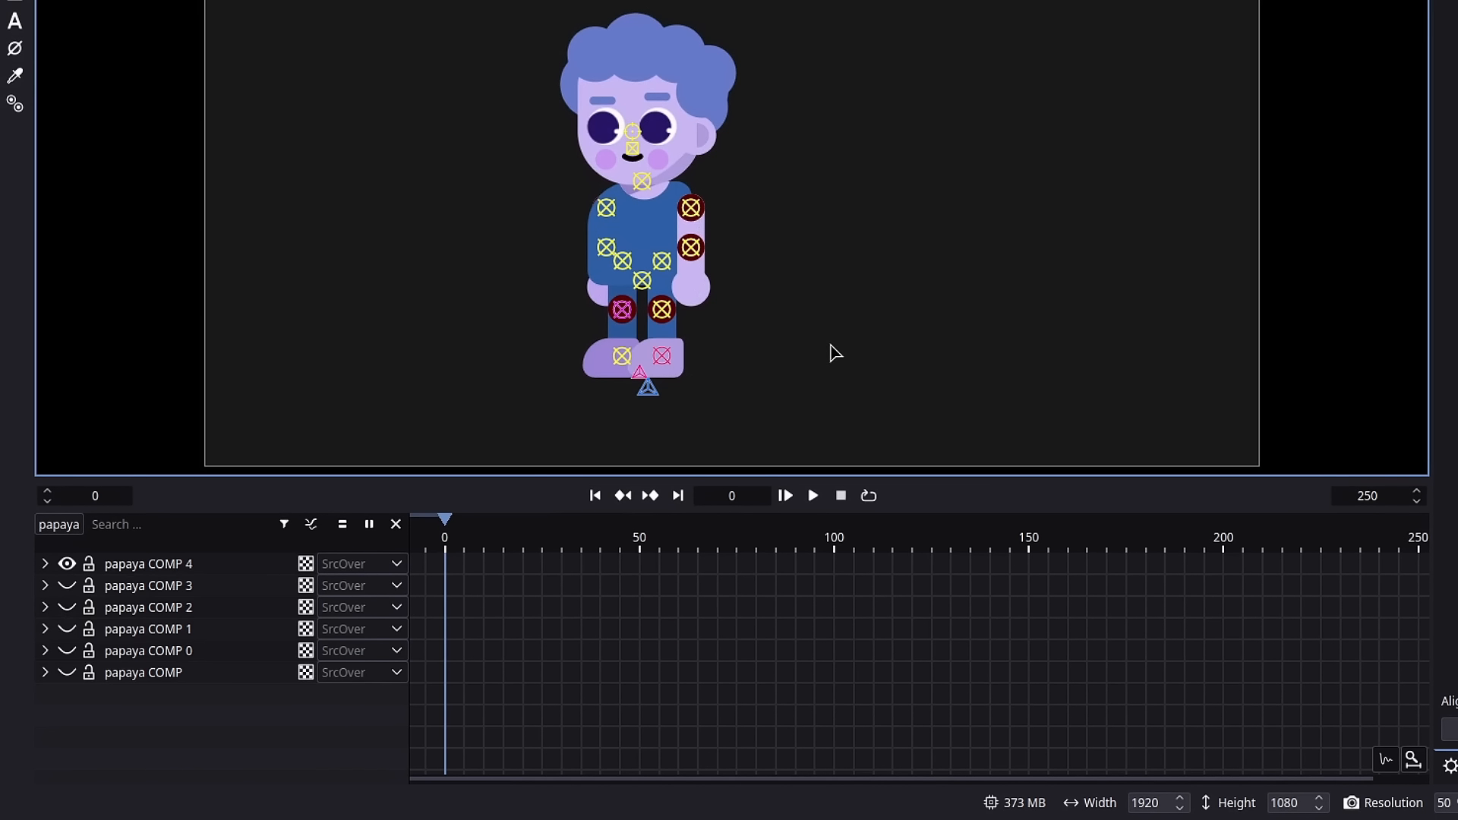
click(284, 524)
mouse_move(287, 541)
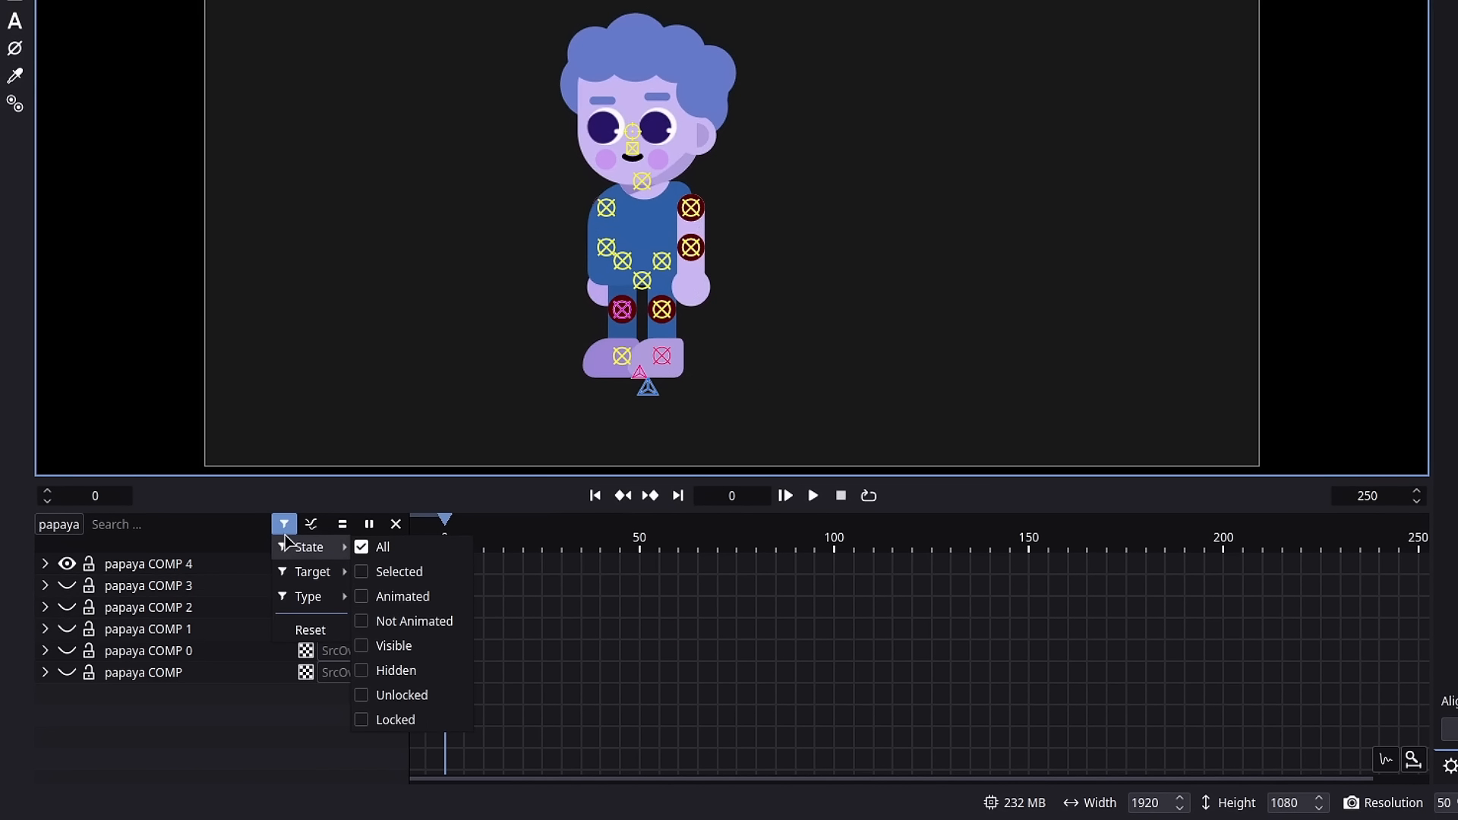
mouse_move(303, 579)
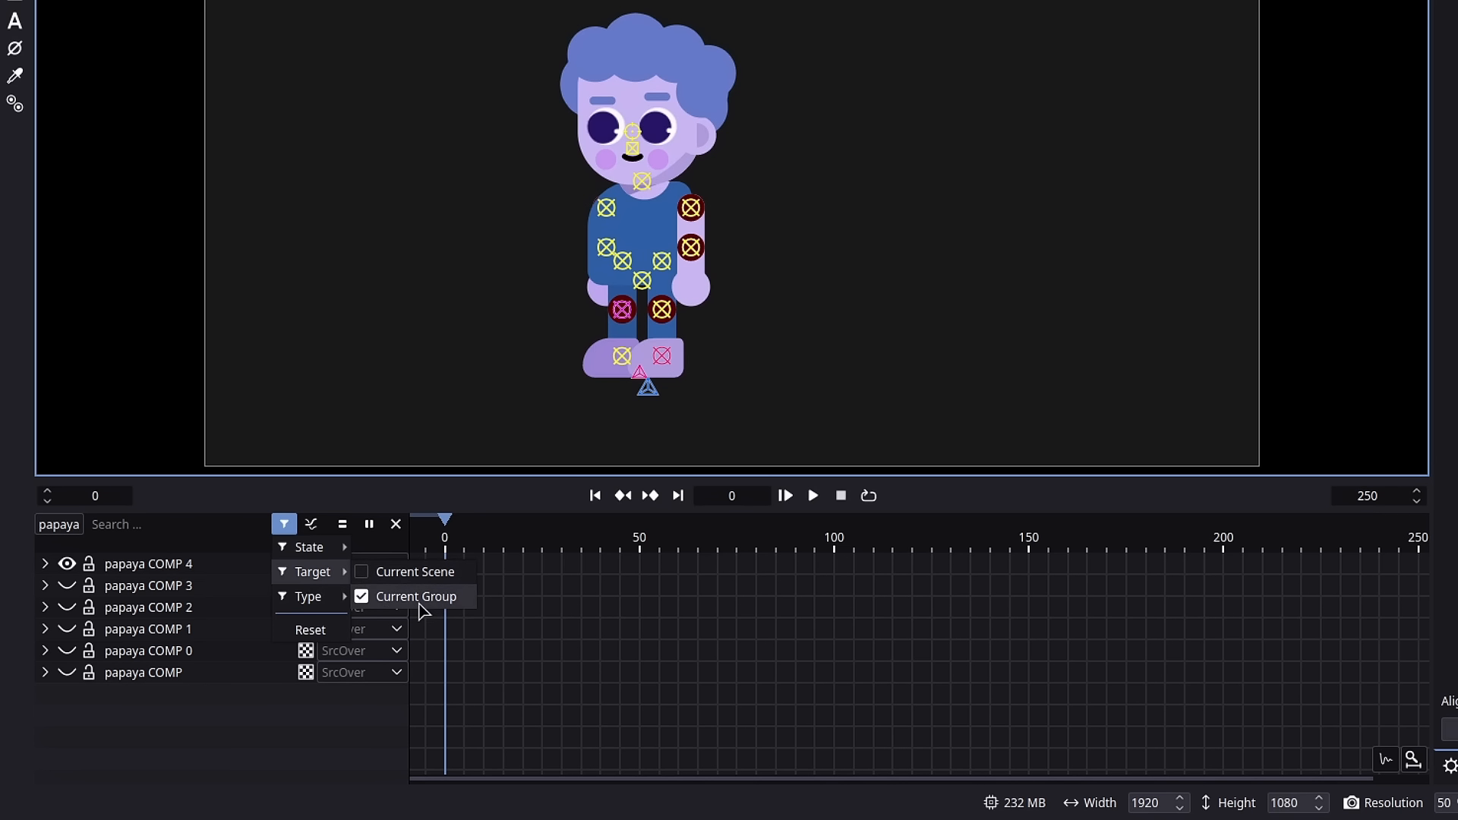
click(284, 524)
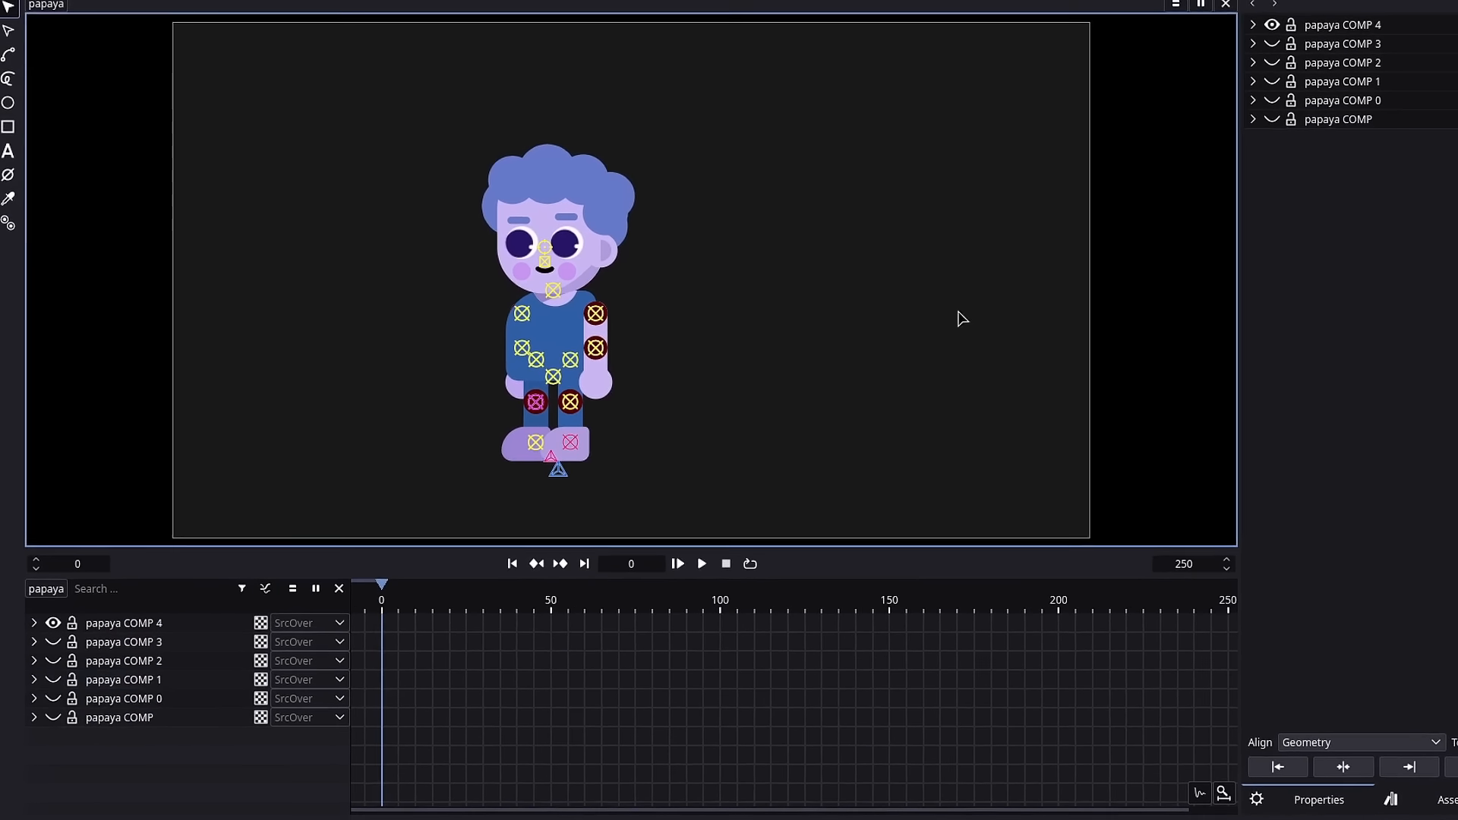
Temporarily show papaya COMP 2 and papaya COMP 1, inspect the controls beside the canvas, and hide both compositions again
click(1237, 88)
click(1237, 107)
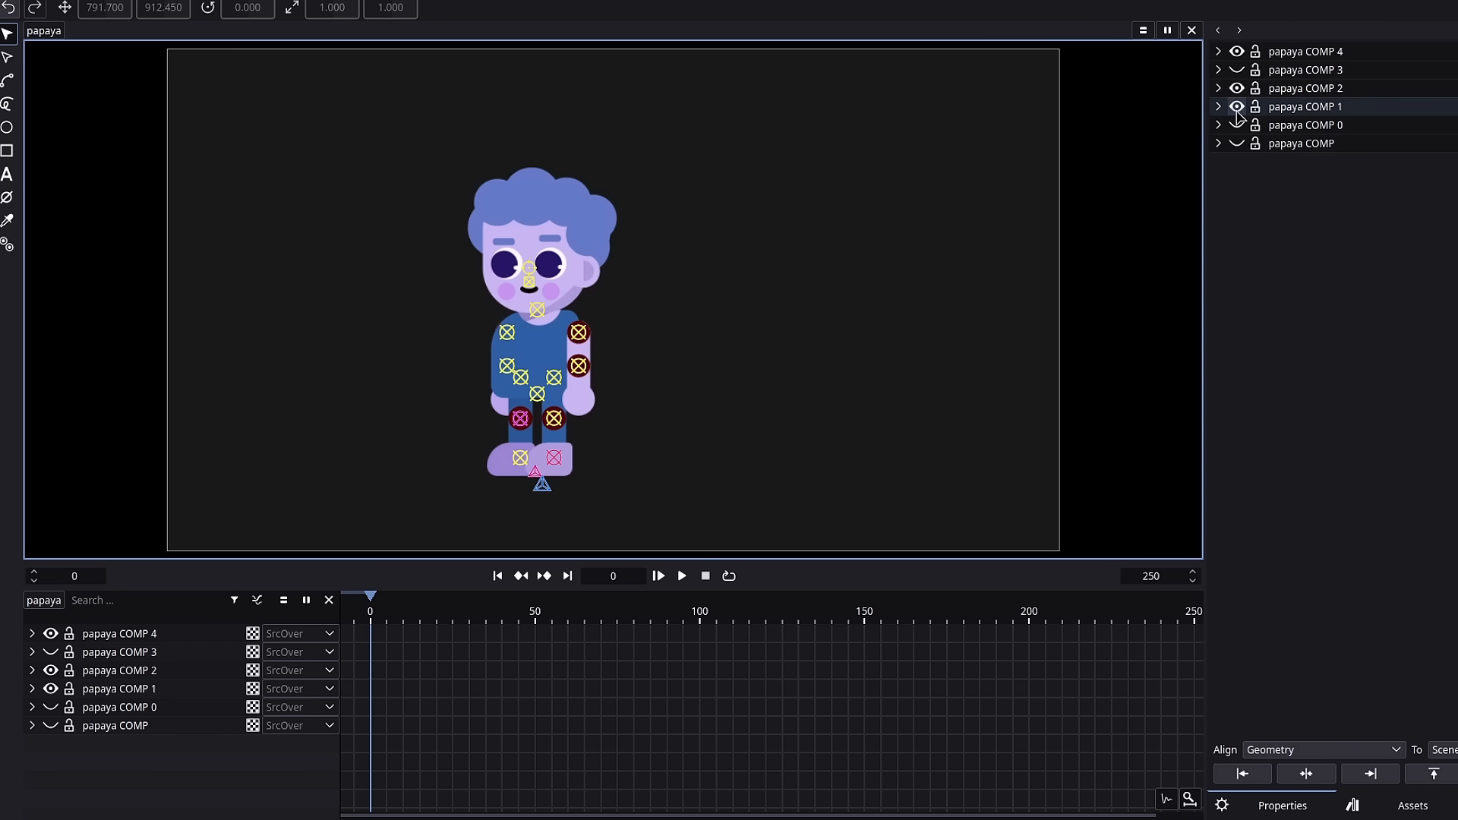
drag(1000, 306, 501, 302)
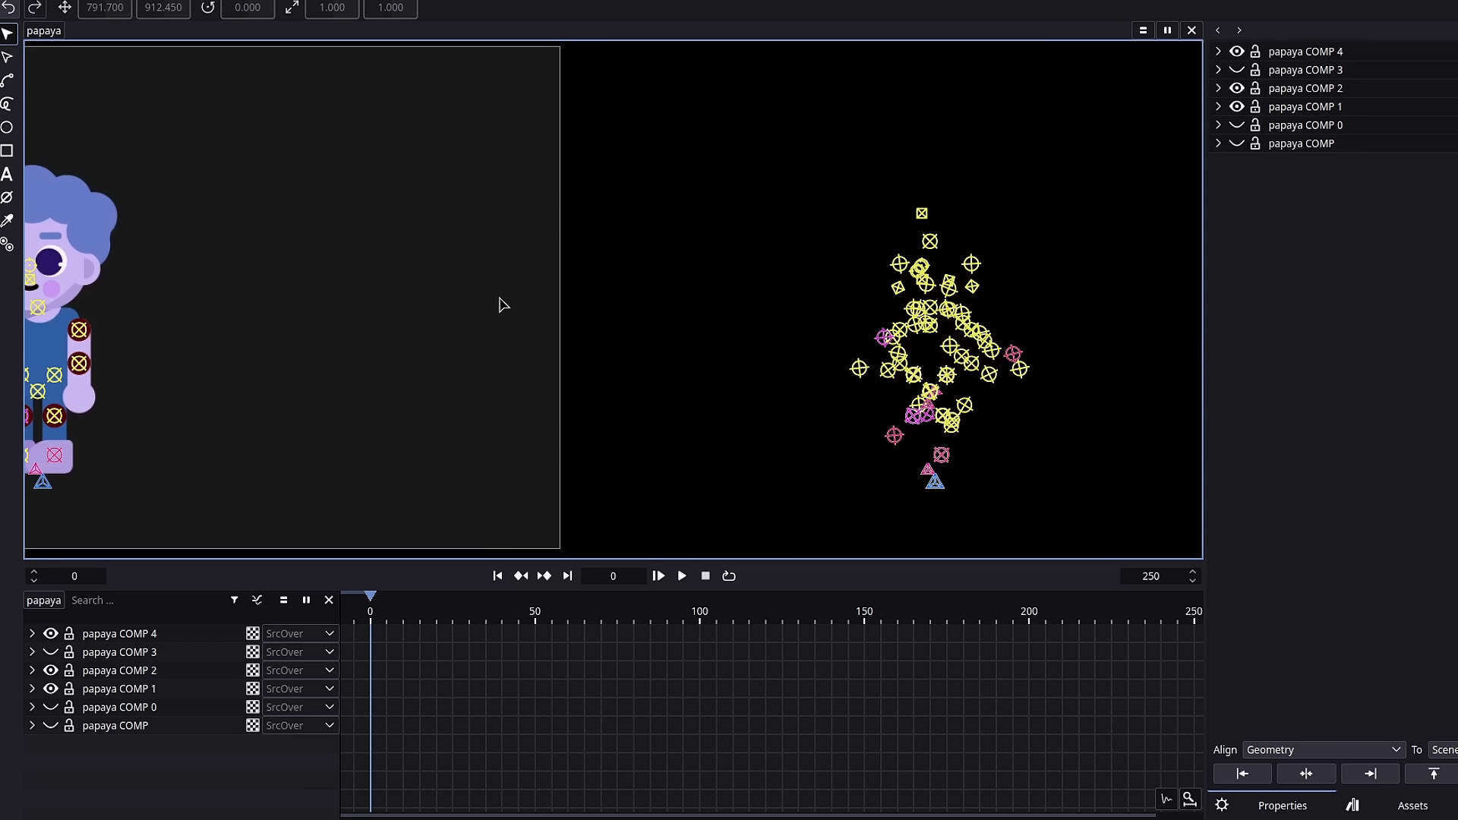
click(1238, 124)
click(1237, 124)
click(1237, 106)
click(1237, 88)
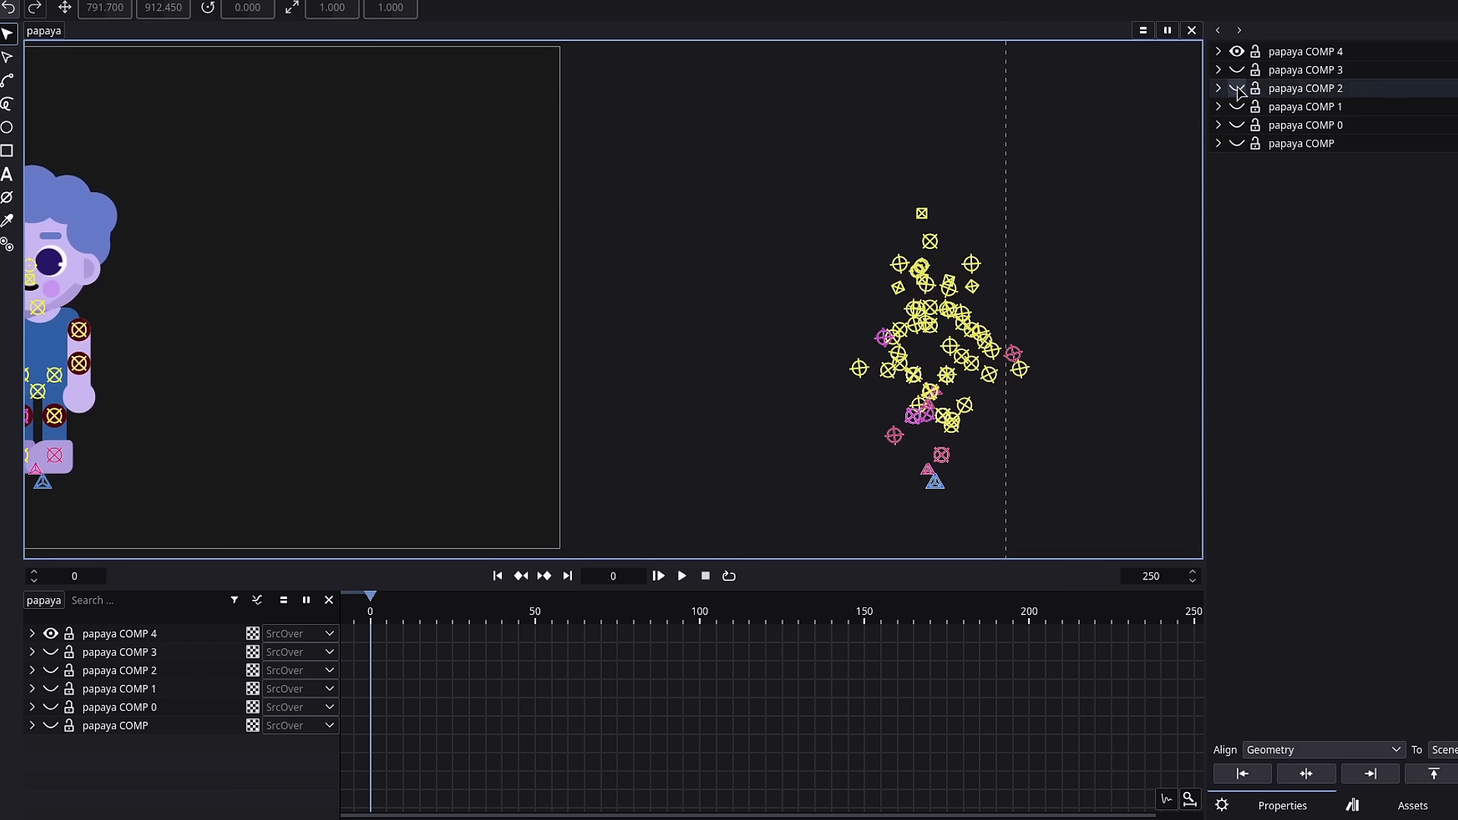
drag(774, 332, 947, 328)
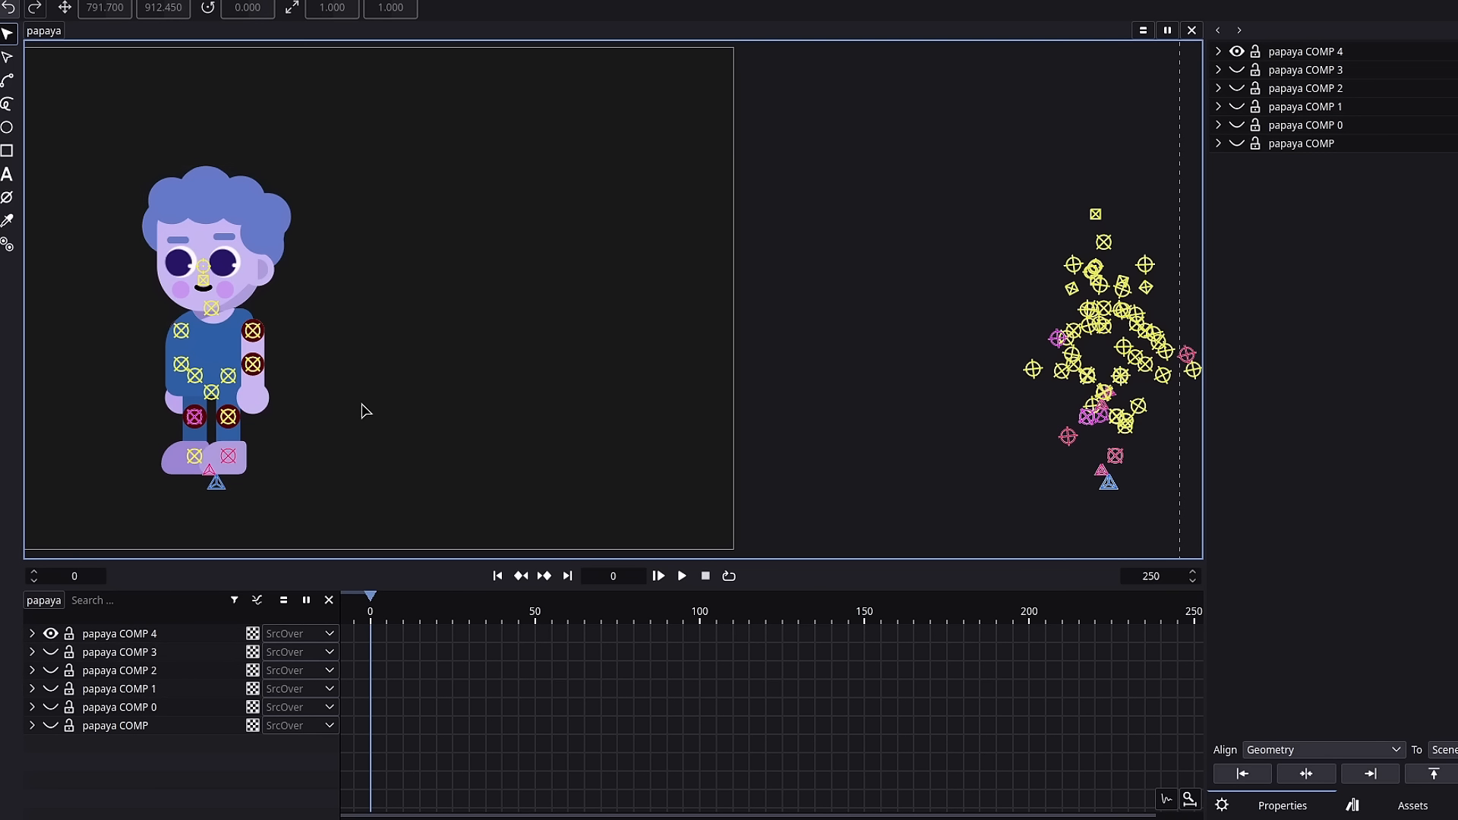
key(ctrl+0)
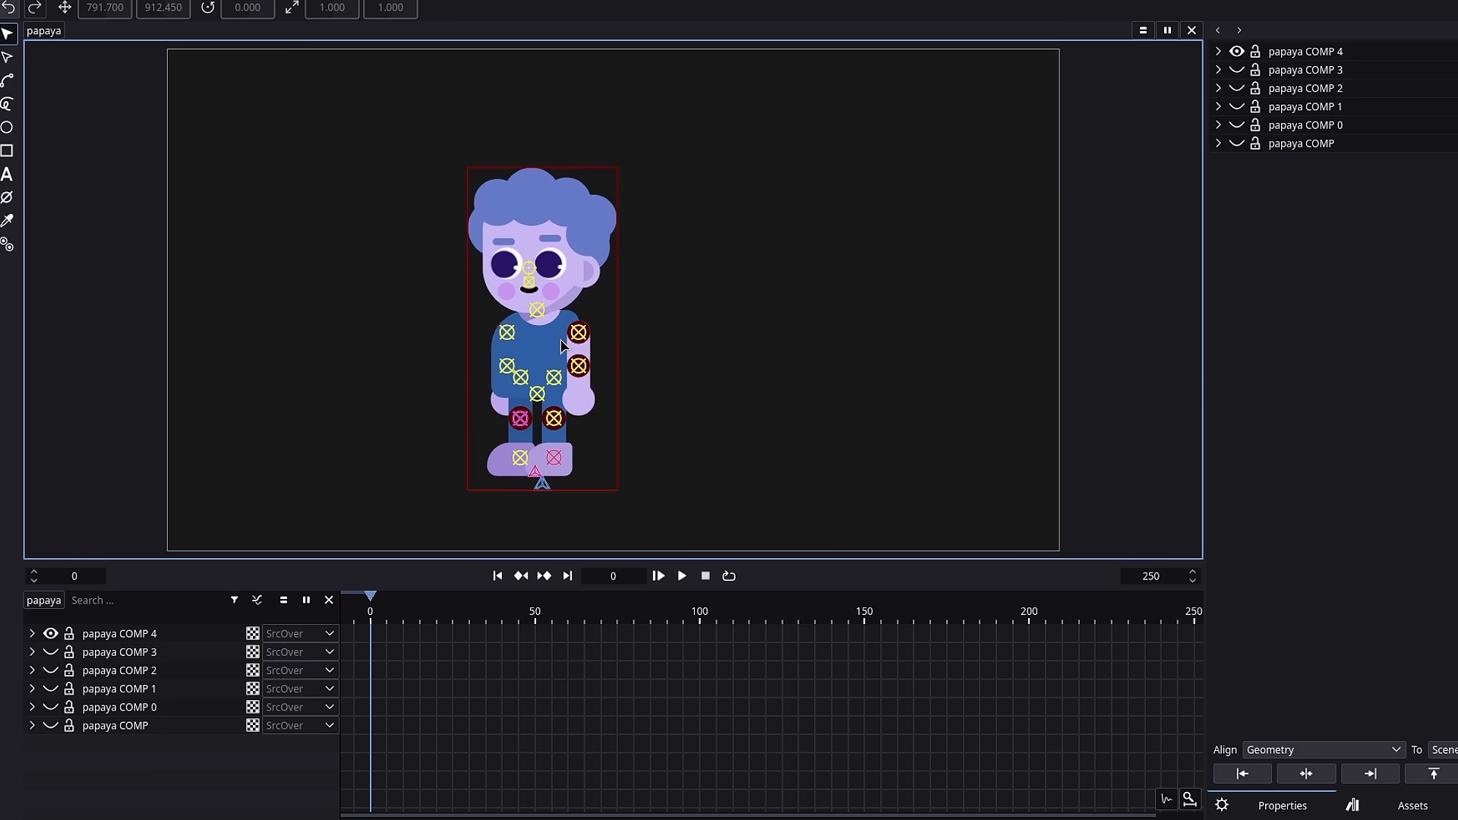
Enter the papaya COMP 4 group and check the timeline filter's Target option
double_click(546, 374)
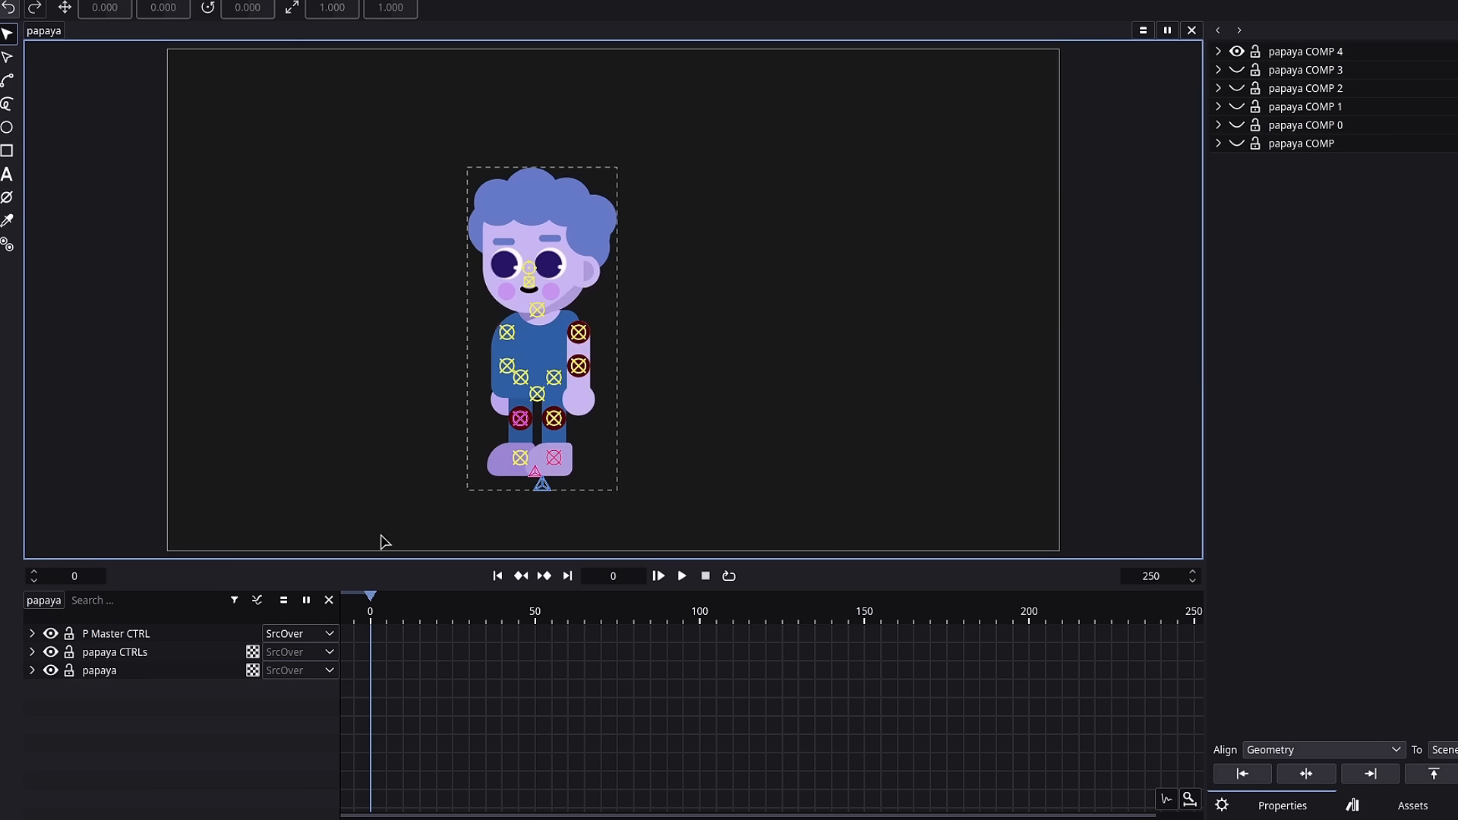
click(234, 601)
mouse_move(239, 642)
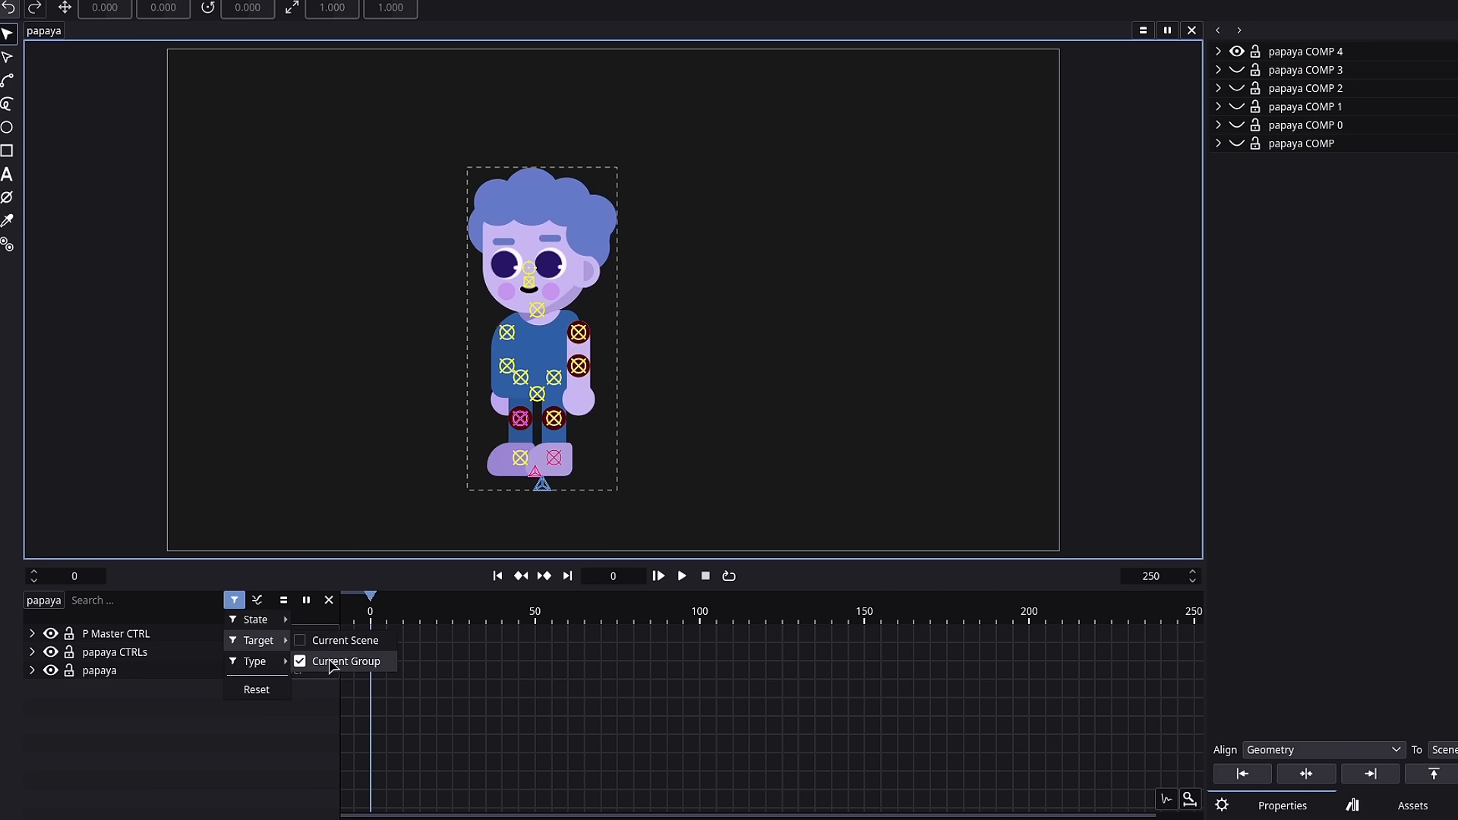
click(236, 602)
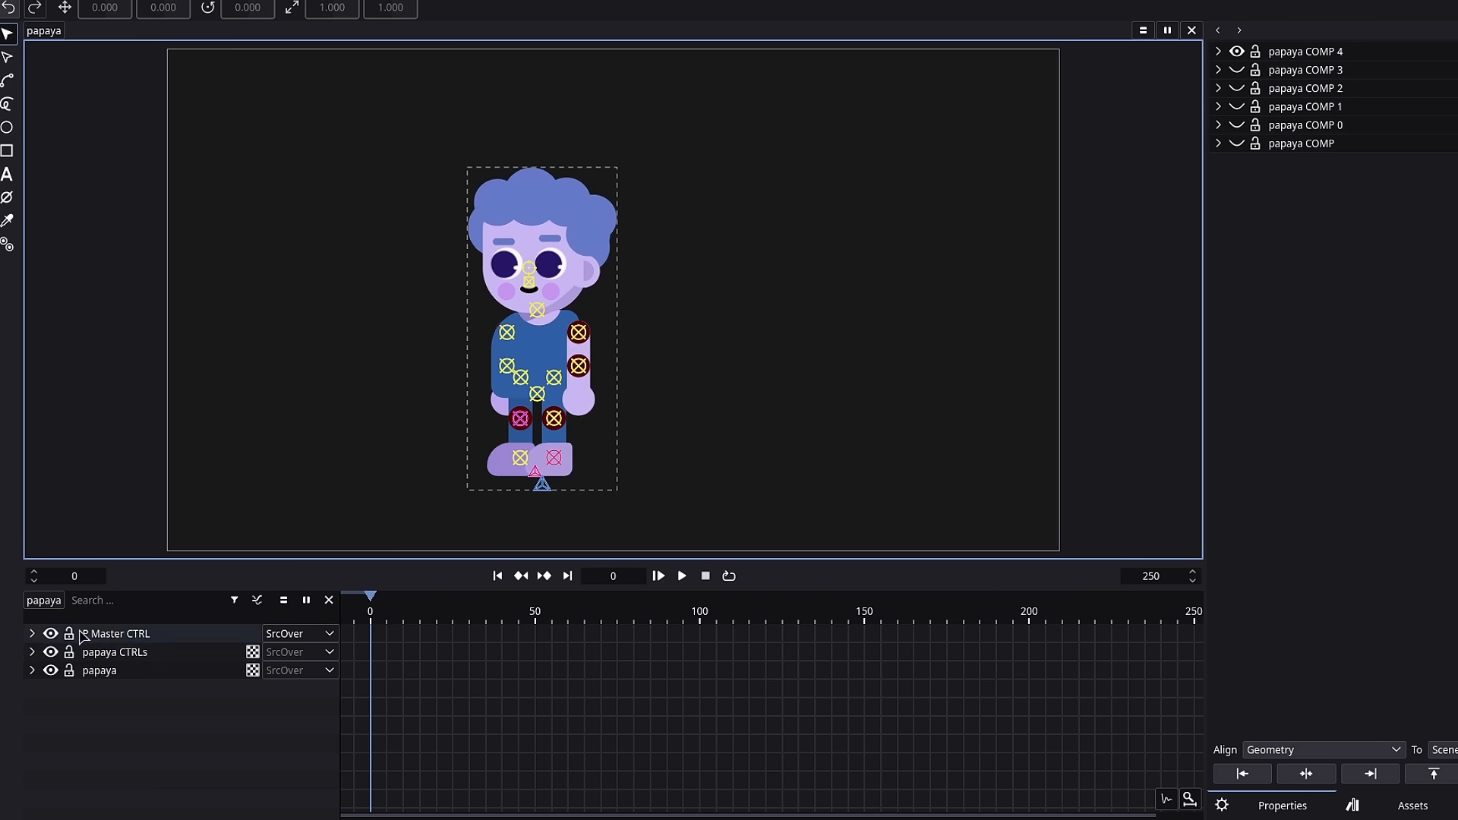
Enter the papaya CTRLs group, collapse the foot controls' properties, and enlarge the timeline to fit the control list
click(557, 378)
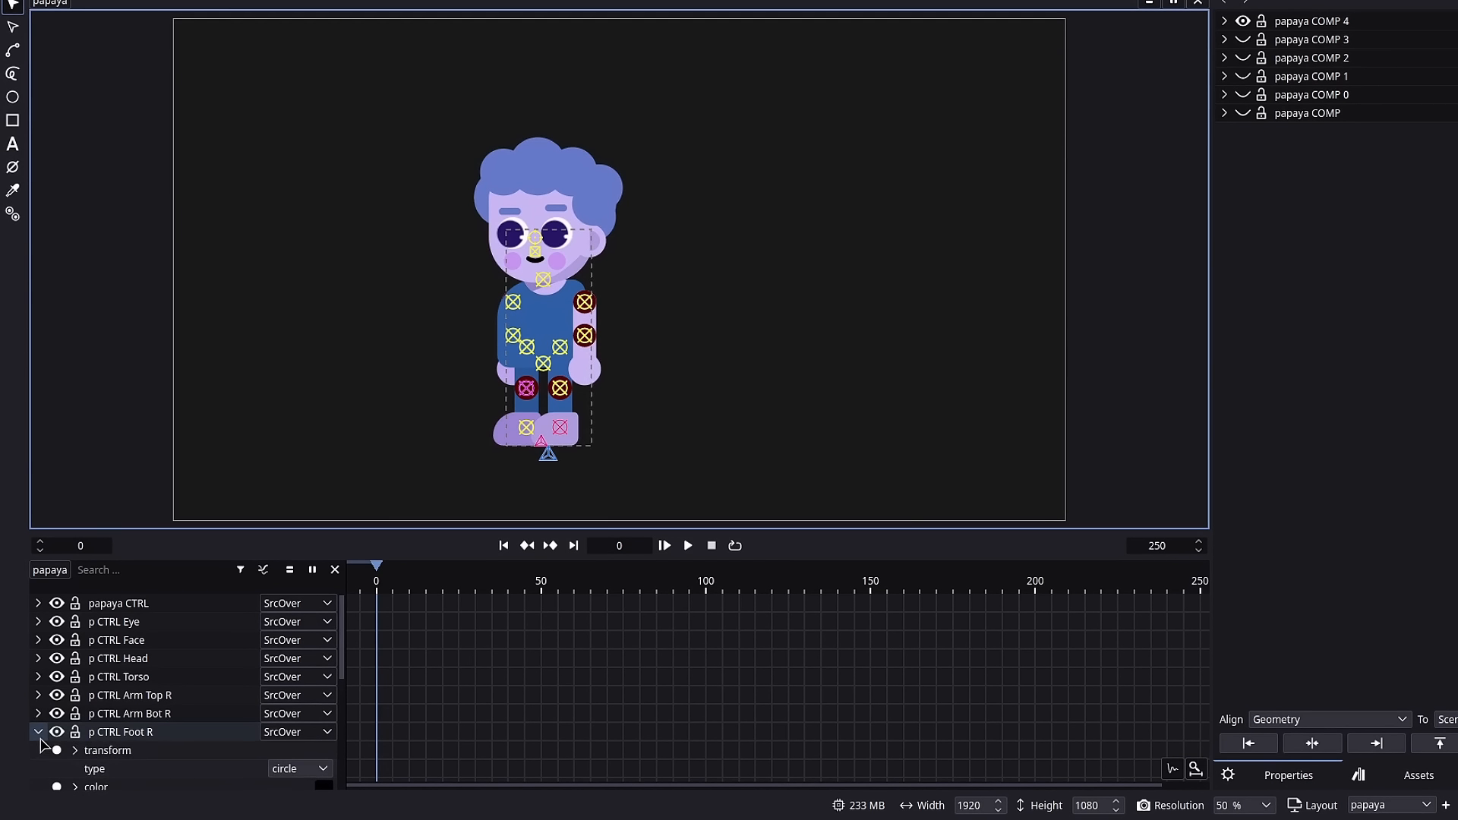
click(38, 733)
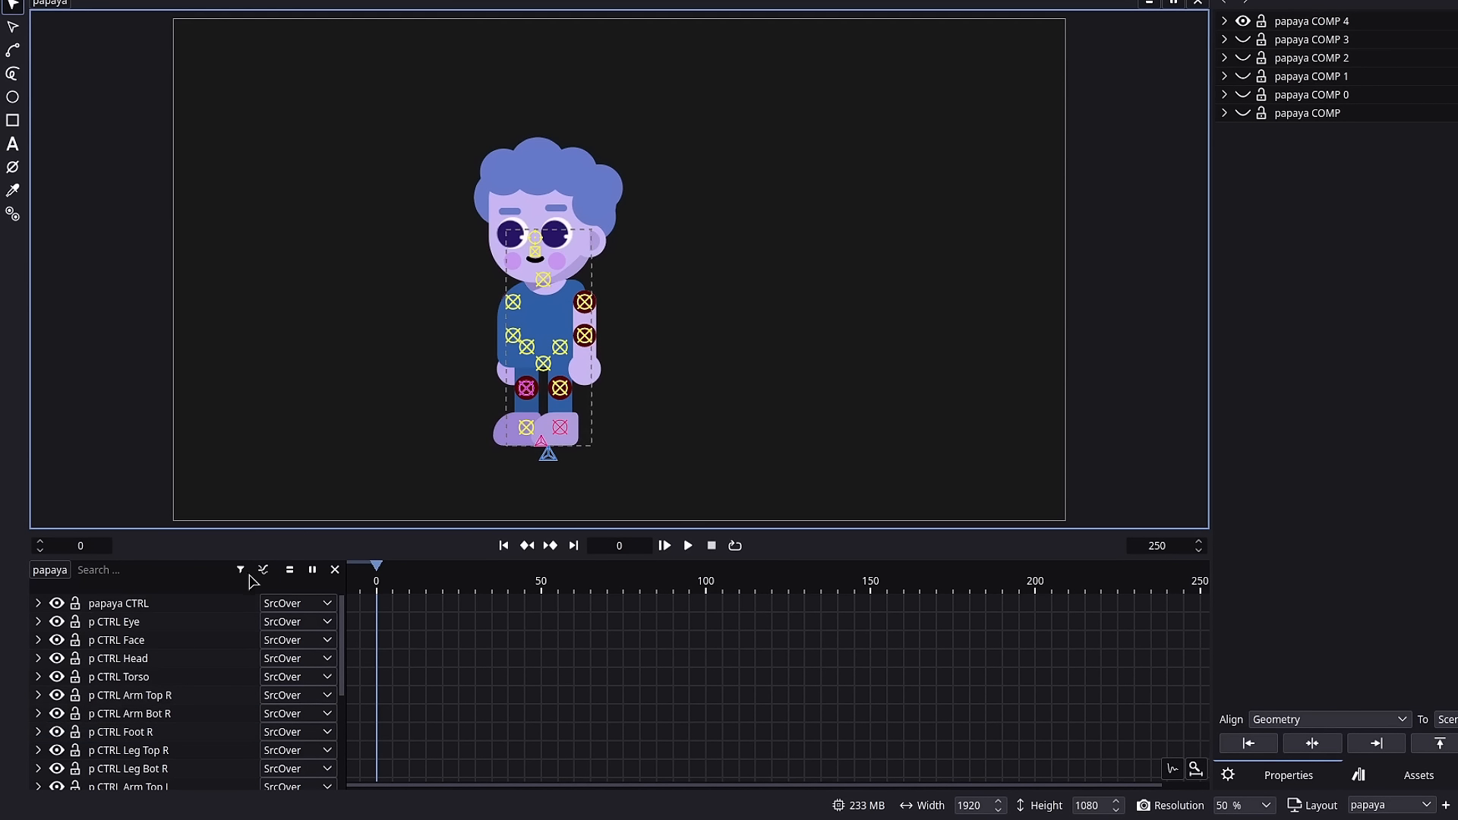
drag(285, 529, 285, 437)
click(38, 730)
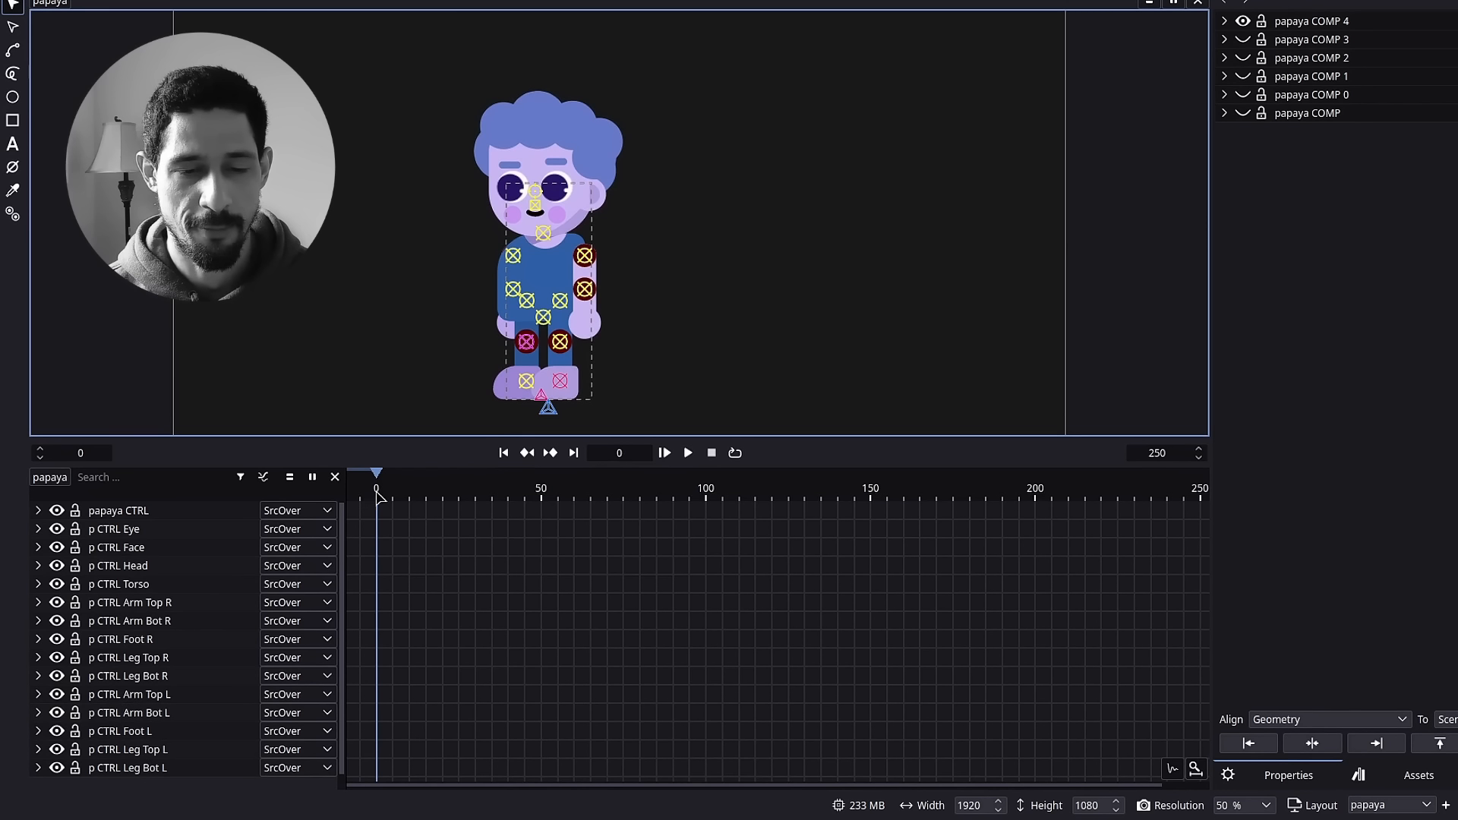
Set the scene's out point at frame 30 and its in point at frame 0
drag(403, 495, 475, 499)
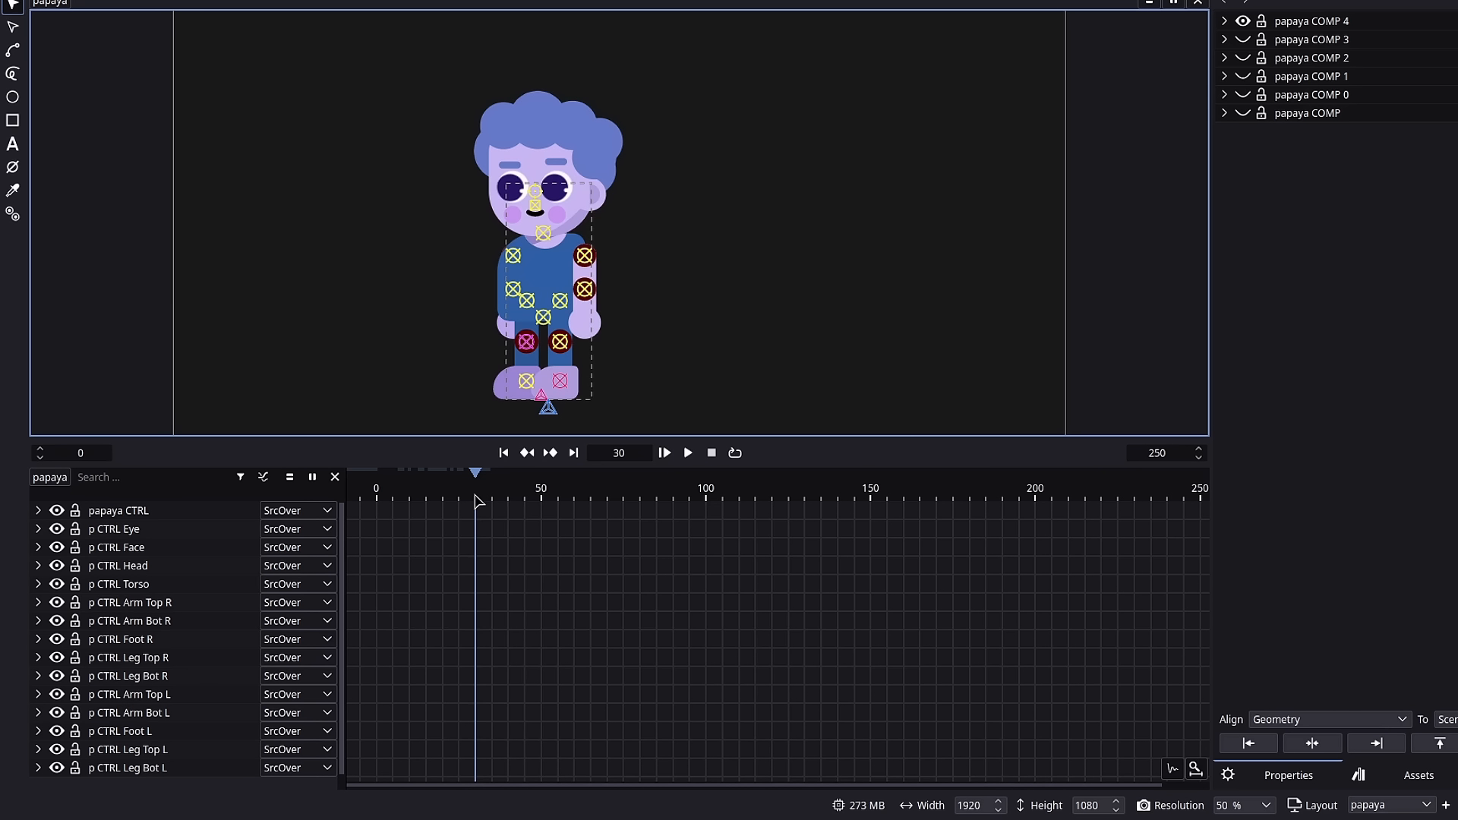
key(o)
key(Home)
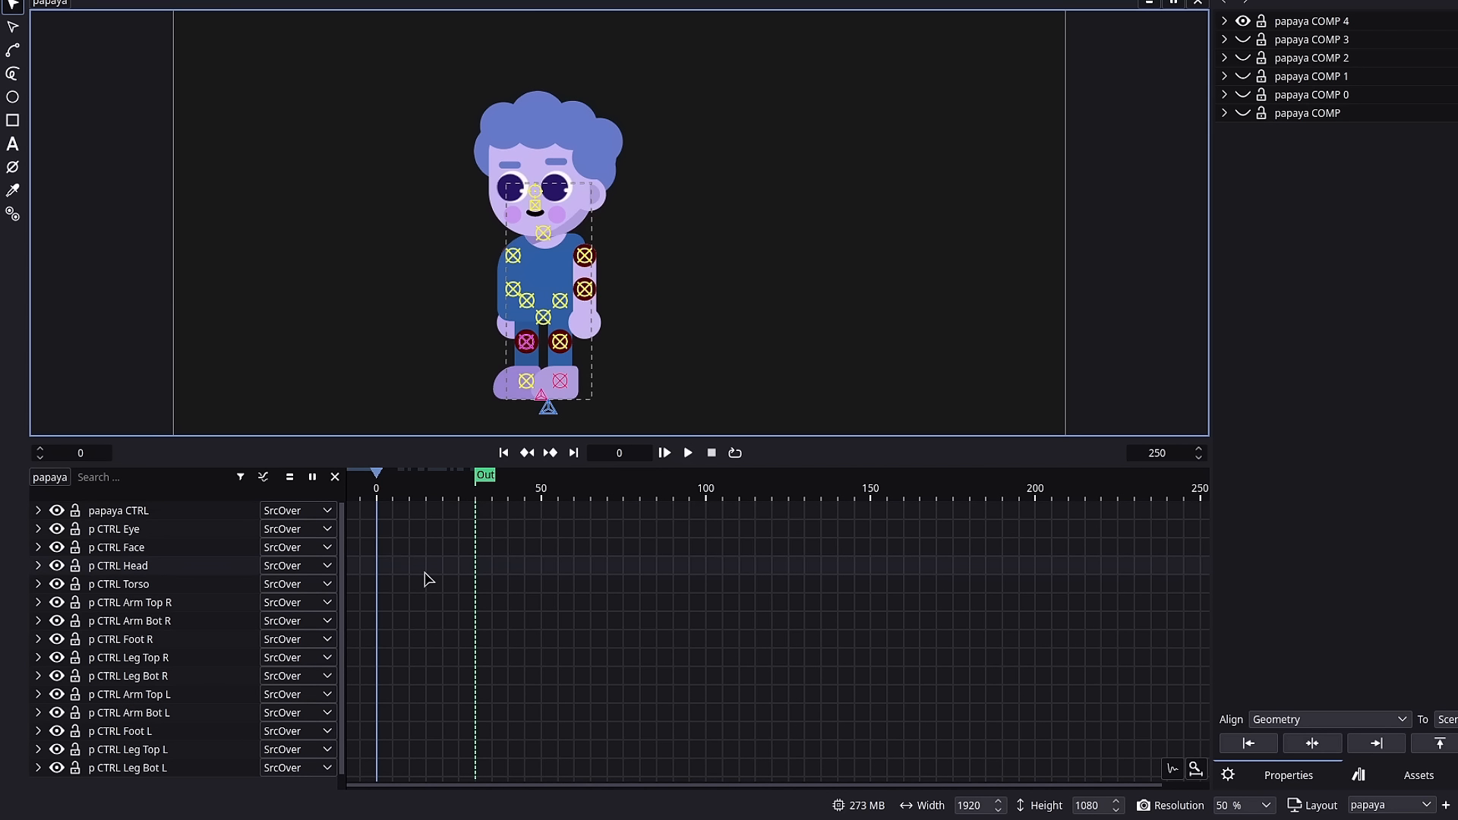
key(i)
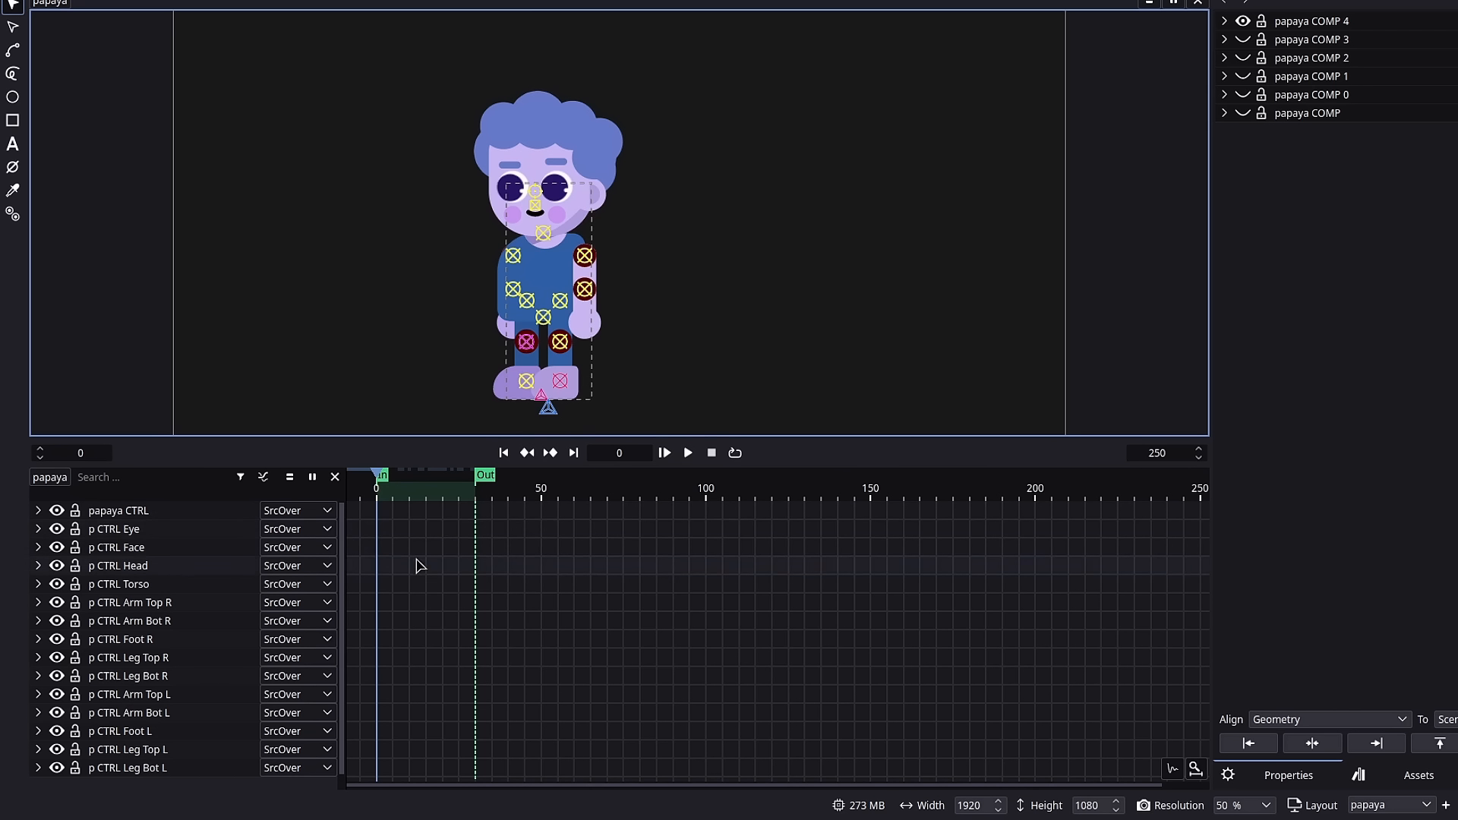
Expand papaya COMP 4 and papaya CTRLs in the object list and locate the p CTRL Leg Top R and p CTRL Leg Top L controls
click(1223, 20)
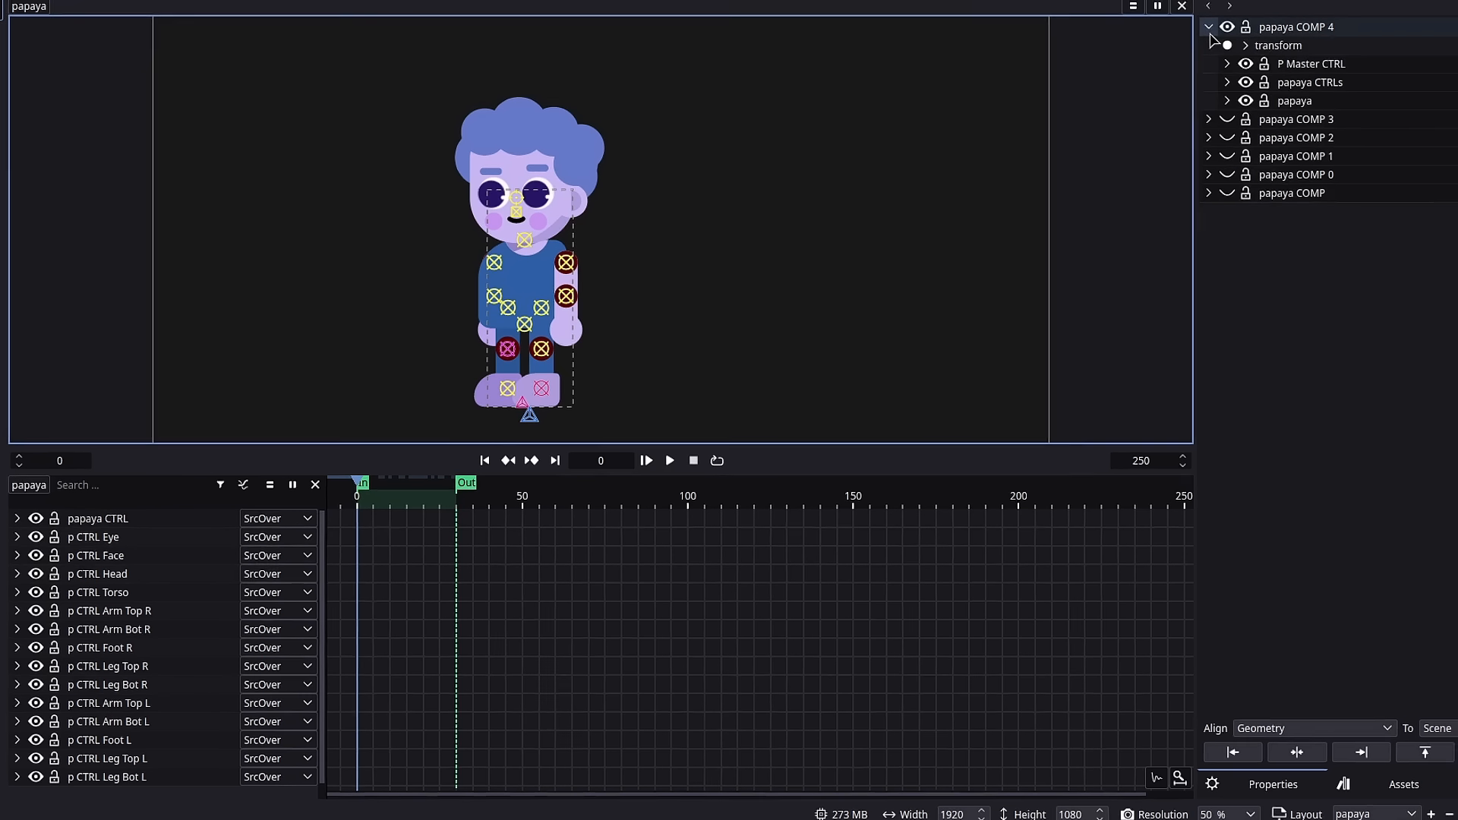
click(1081, 139)
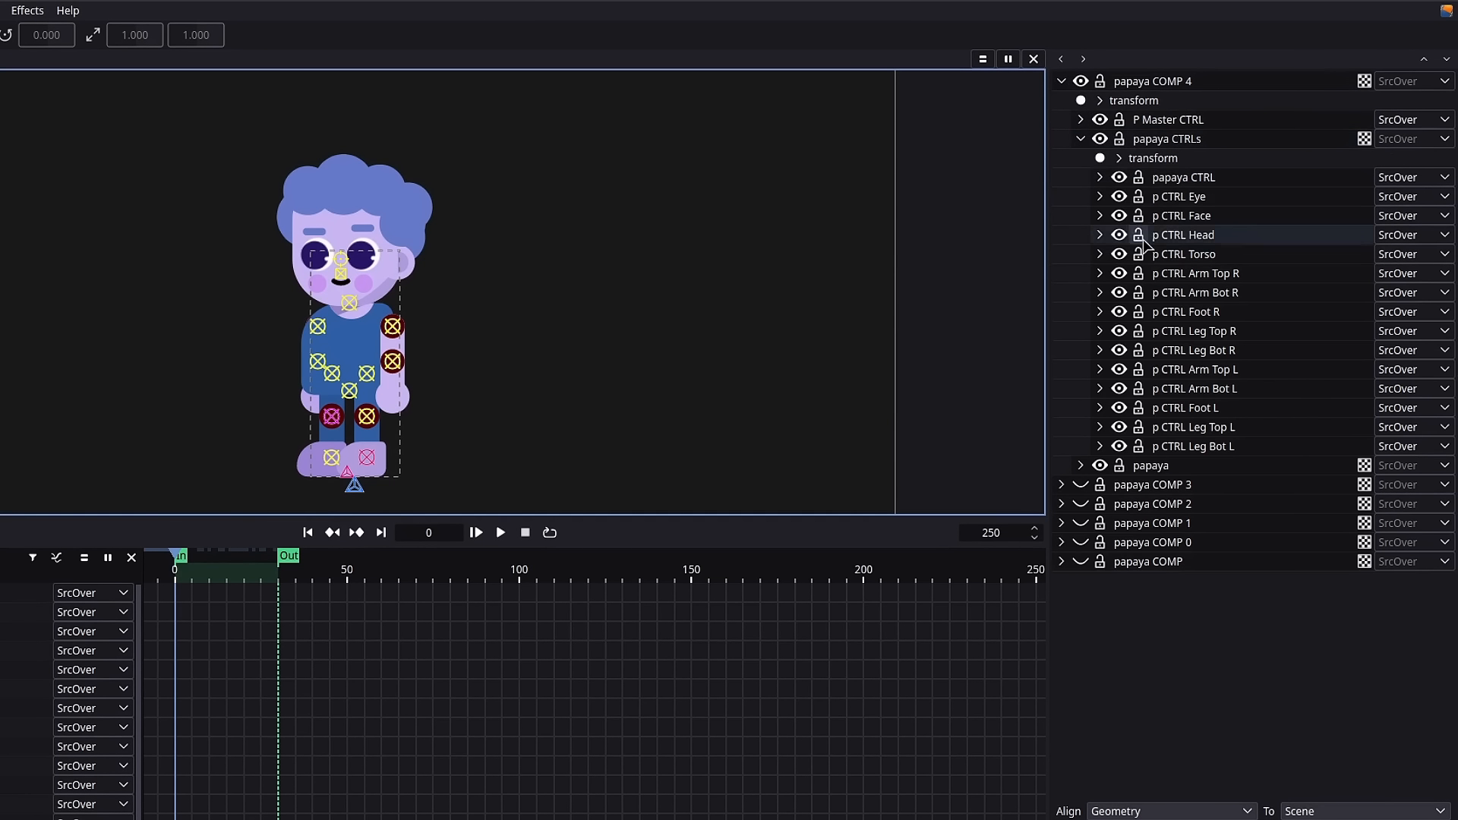
click(369, 377)
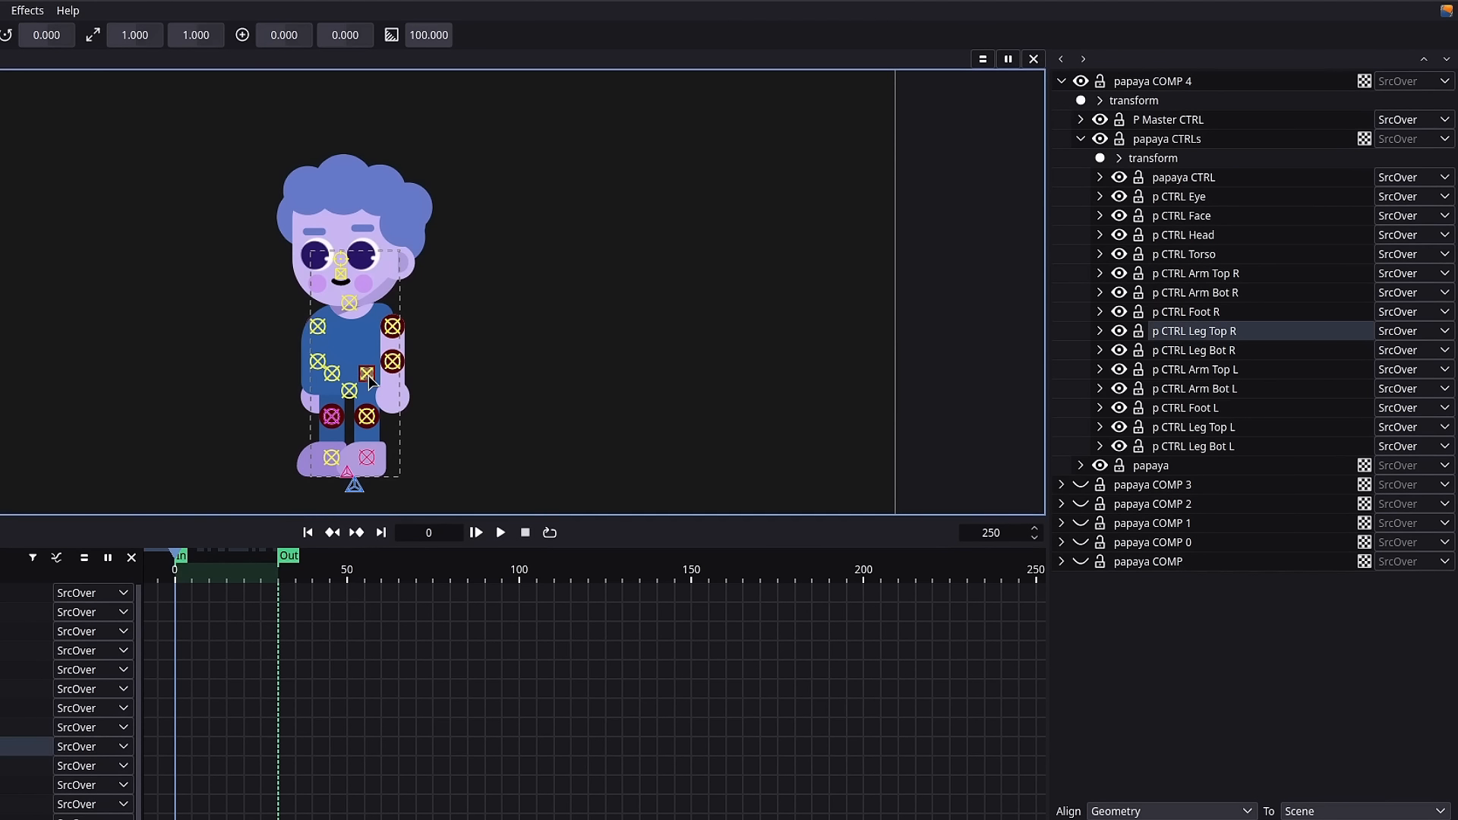
click(330, 376)
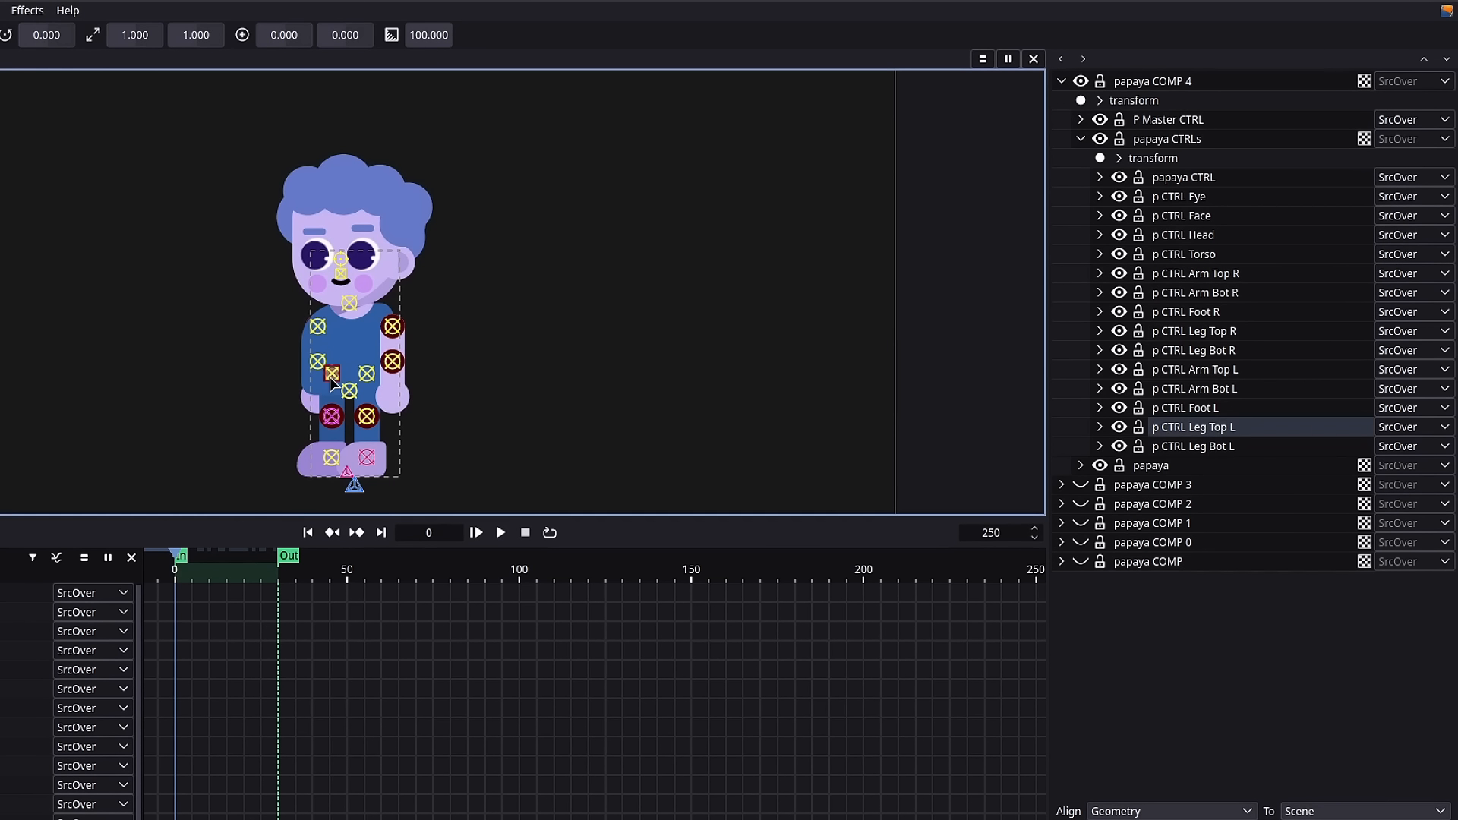
Inspect the rotation property in the transform settings of p CTRL Leg Top L, and collapse the control again
click(1100, 427)
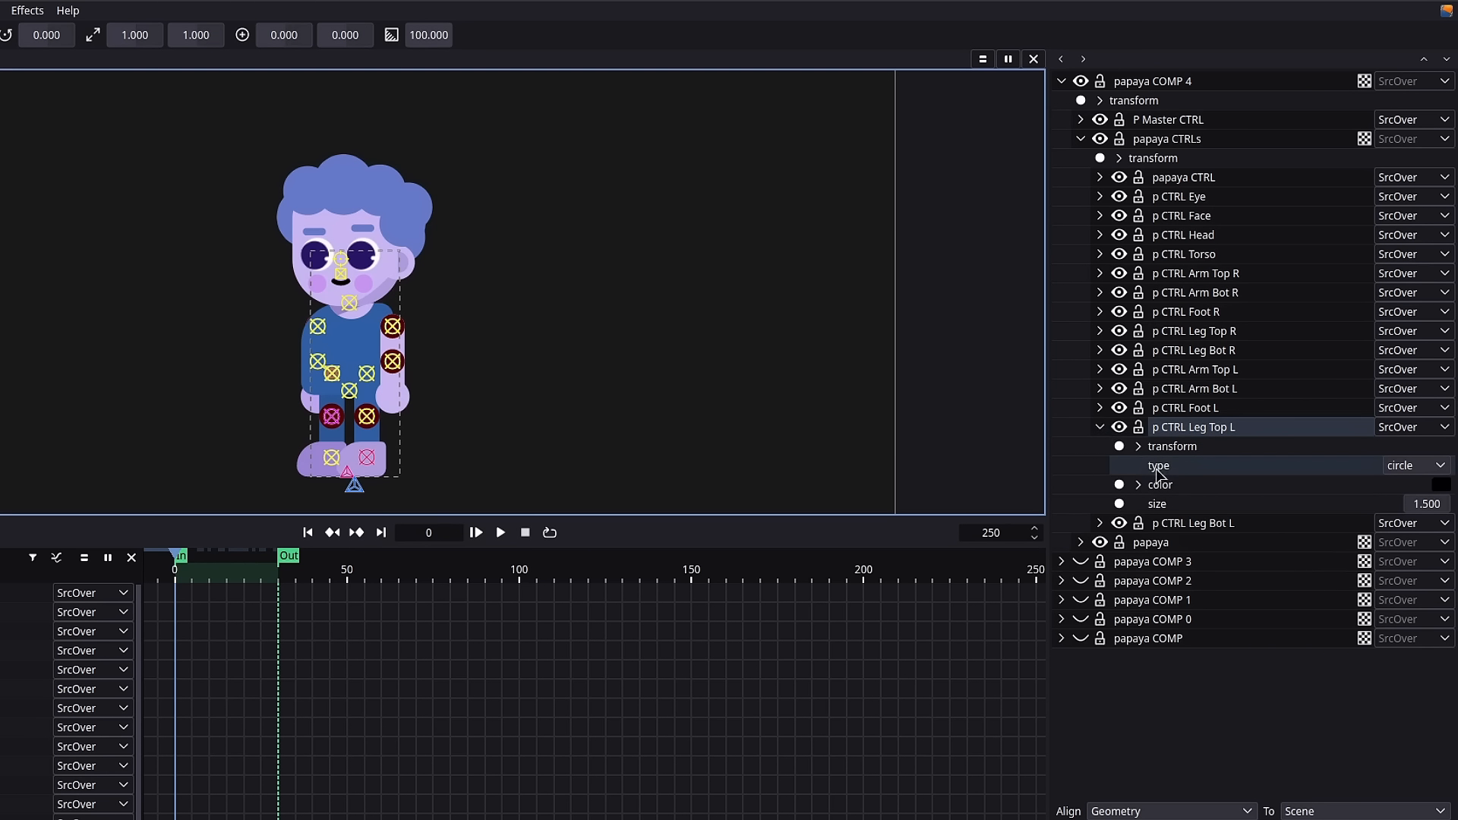
click(1139, 448)
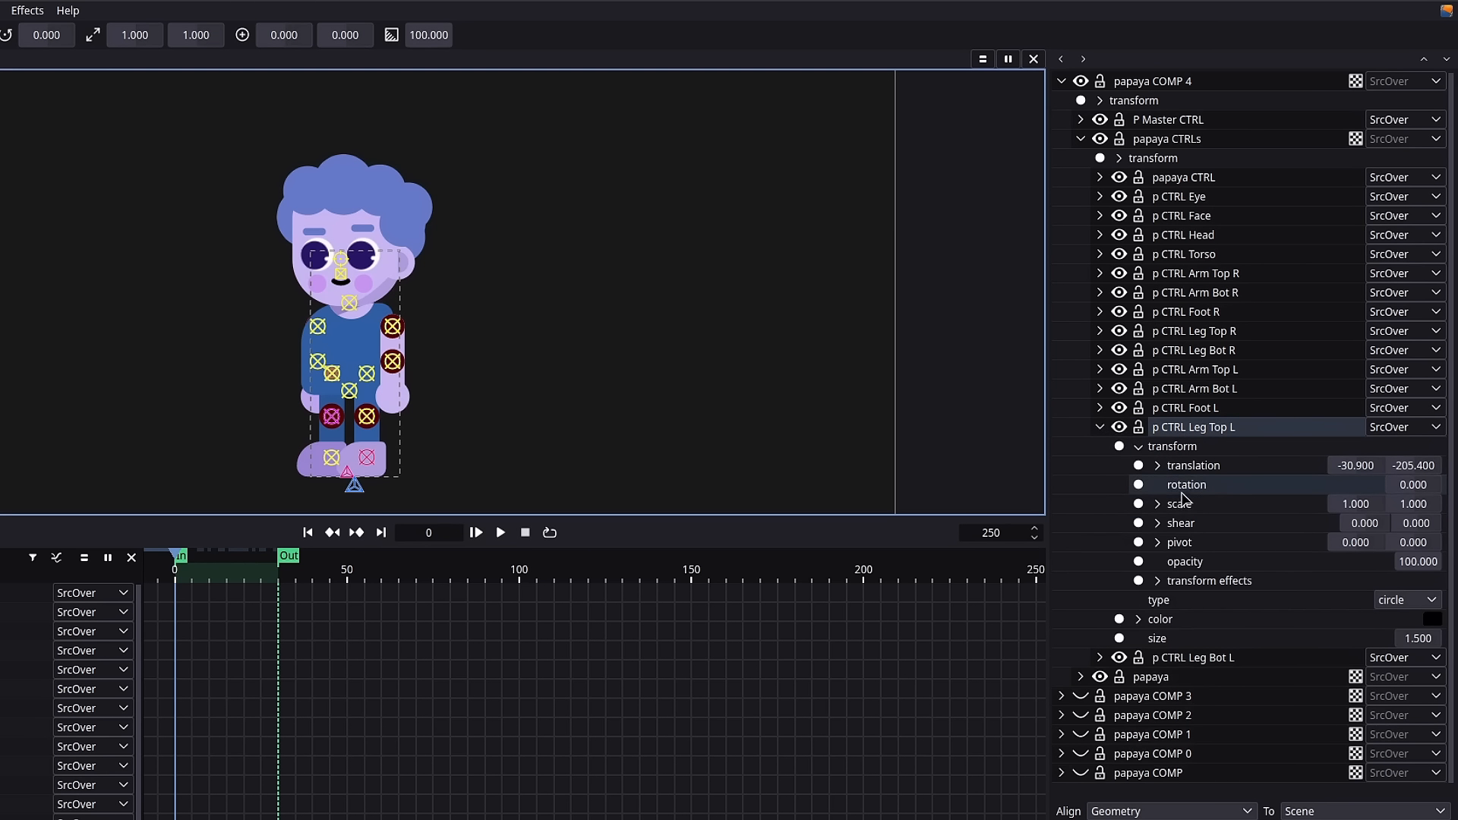
click(1139, 485)
click(1100, 429)
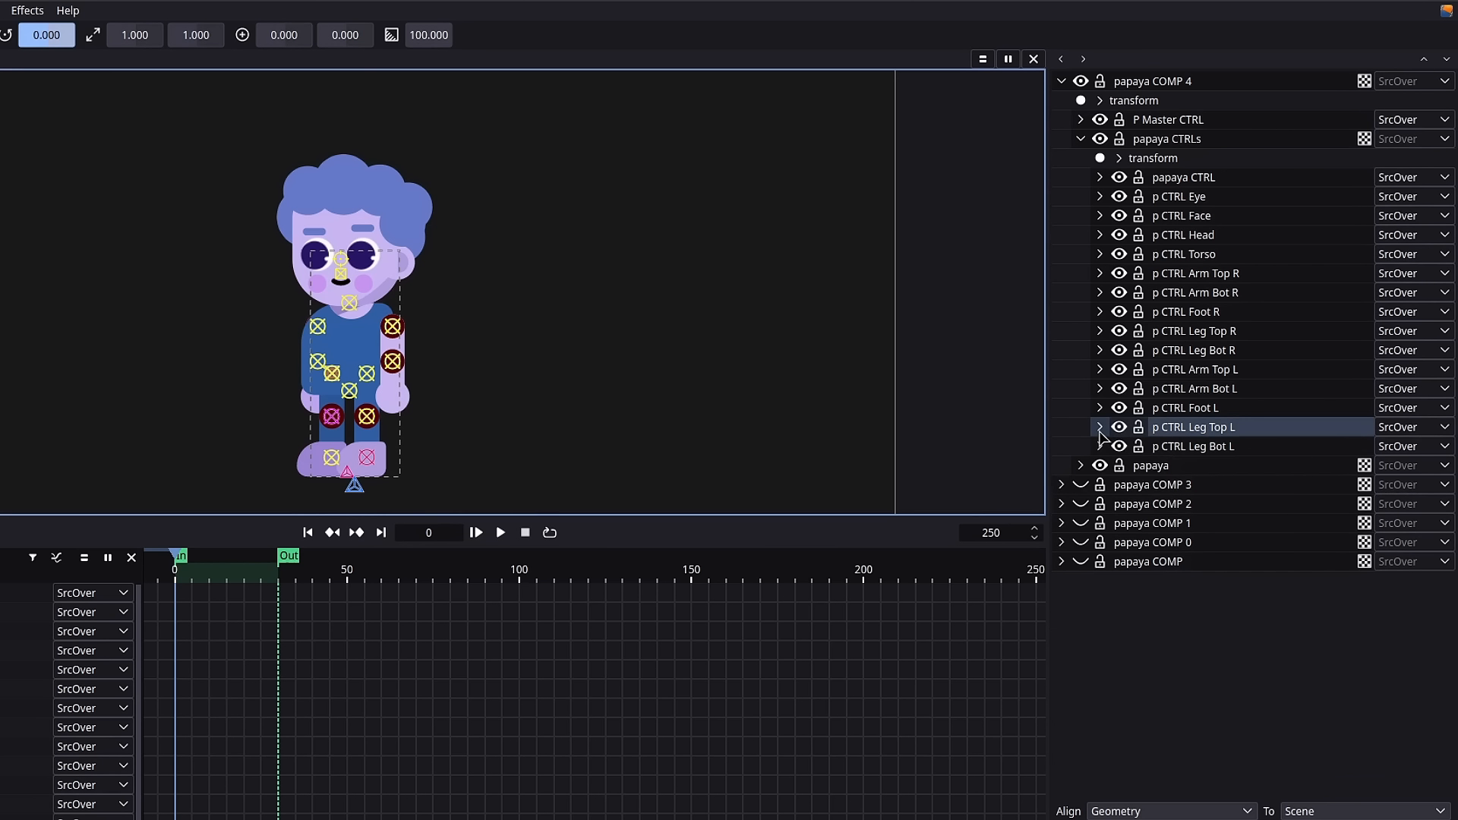
Enable rotation keyframing for the p CTRL Leg Top R control at frame 0 and collapse its properties
click(450, 377)
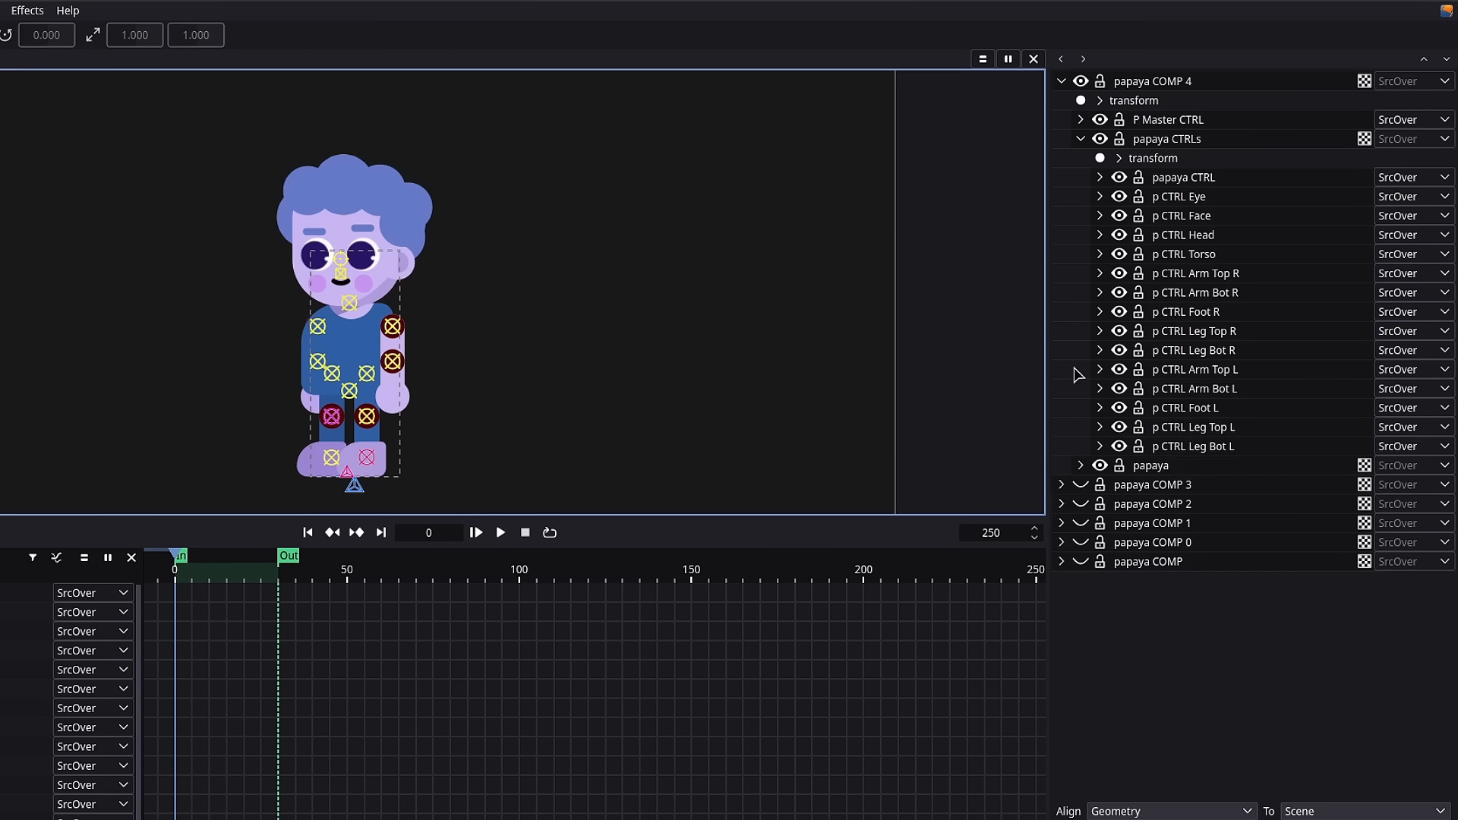
click(367, 373)
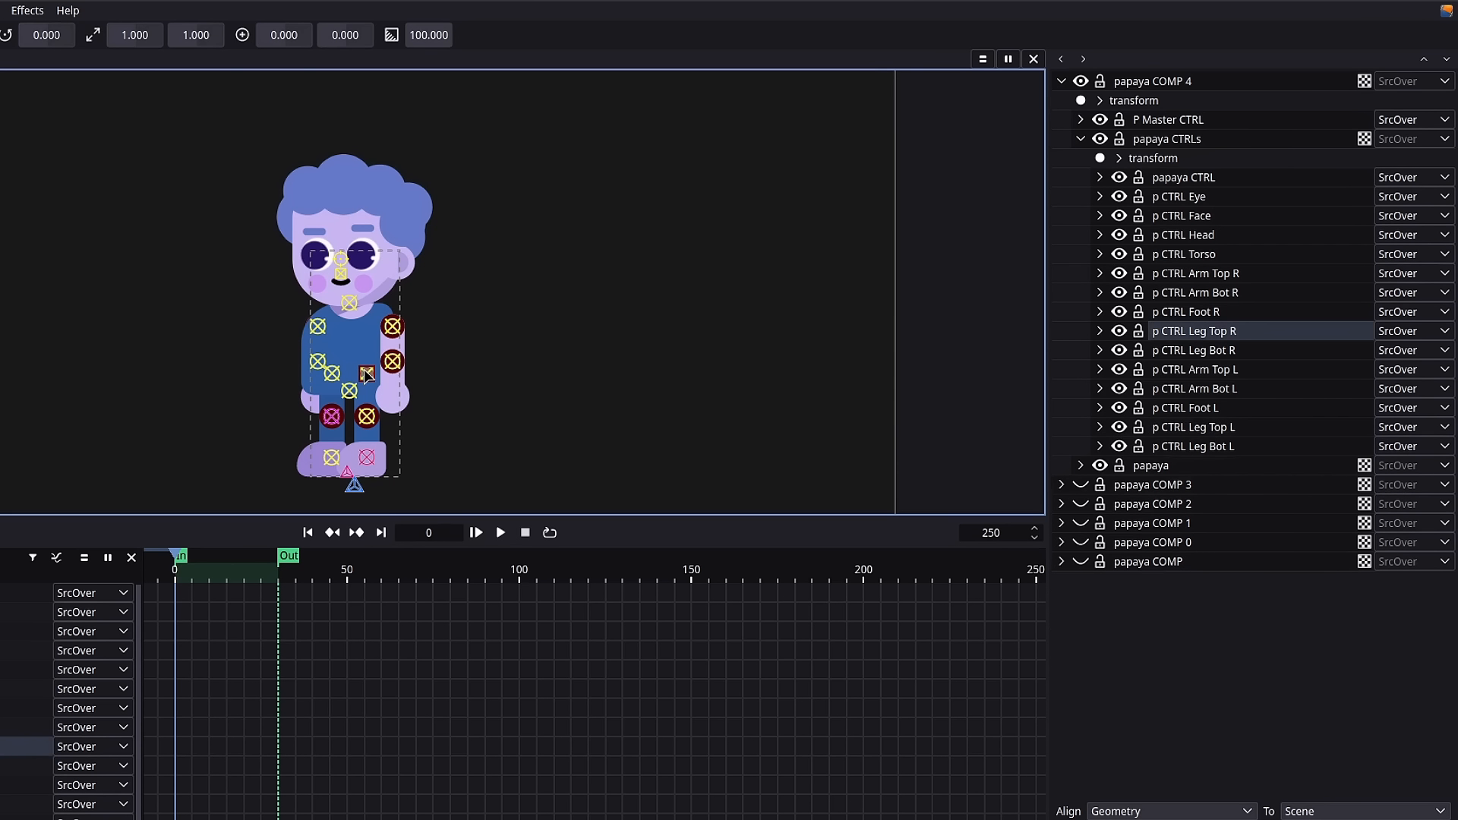
click(1099, 332)
click(1138, 350)
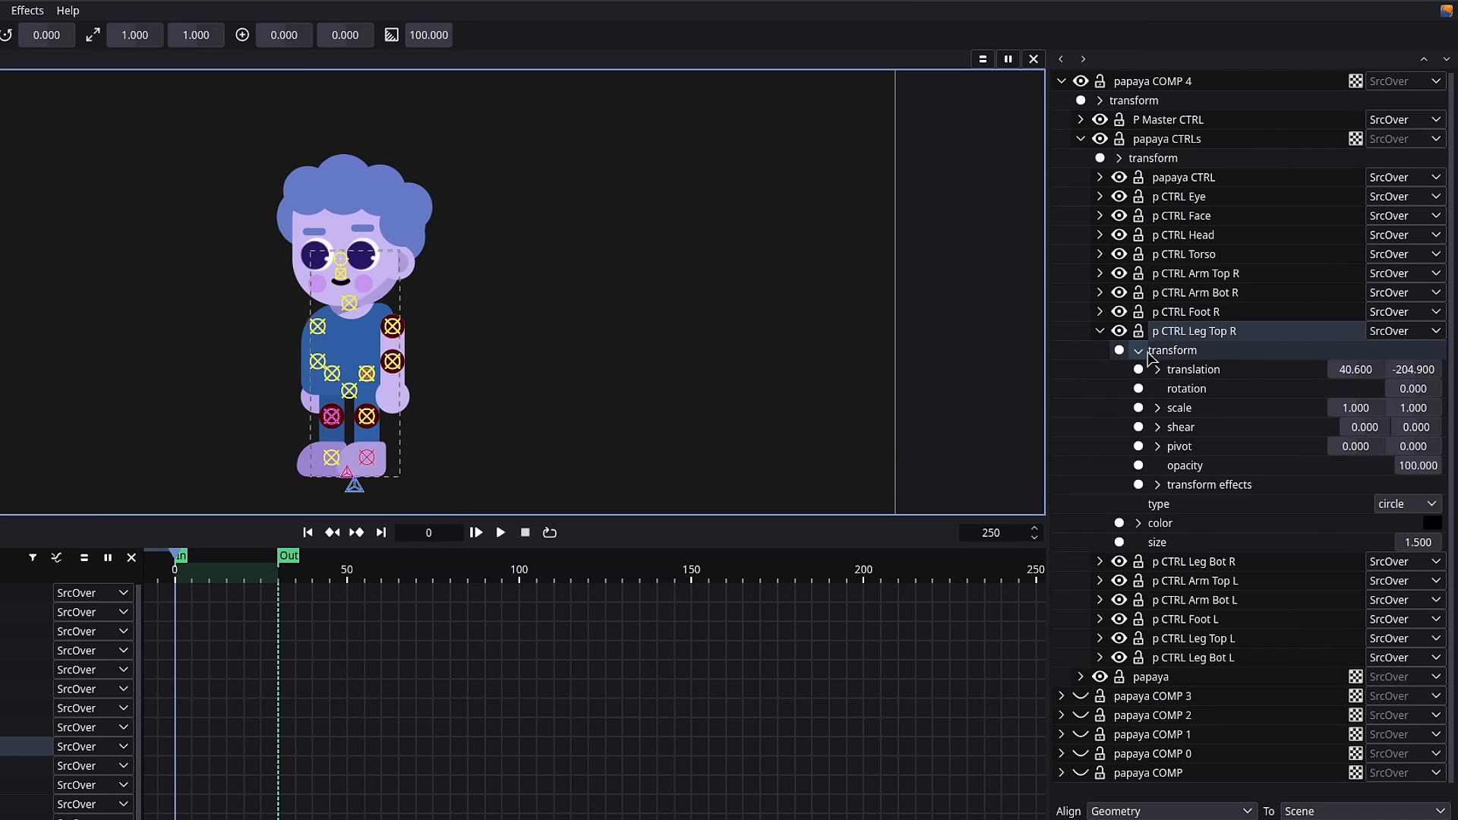
click(1139, 388)
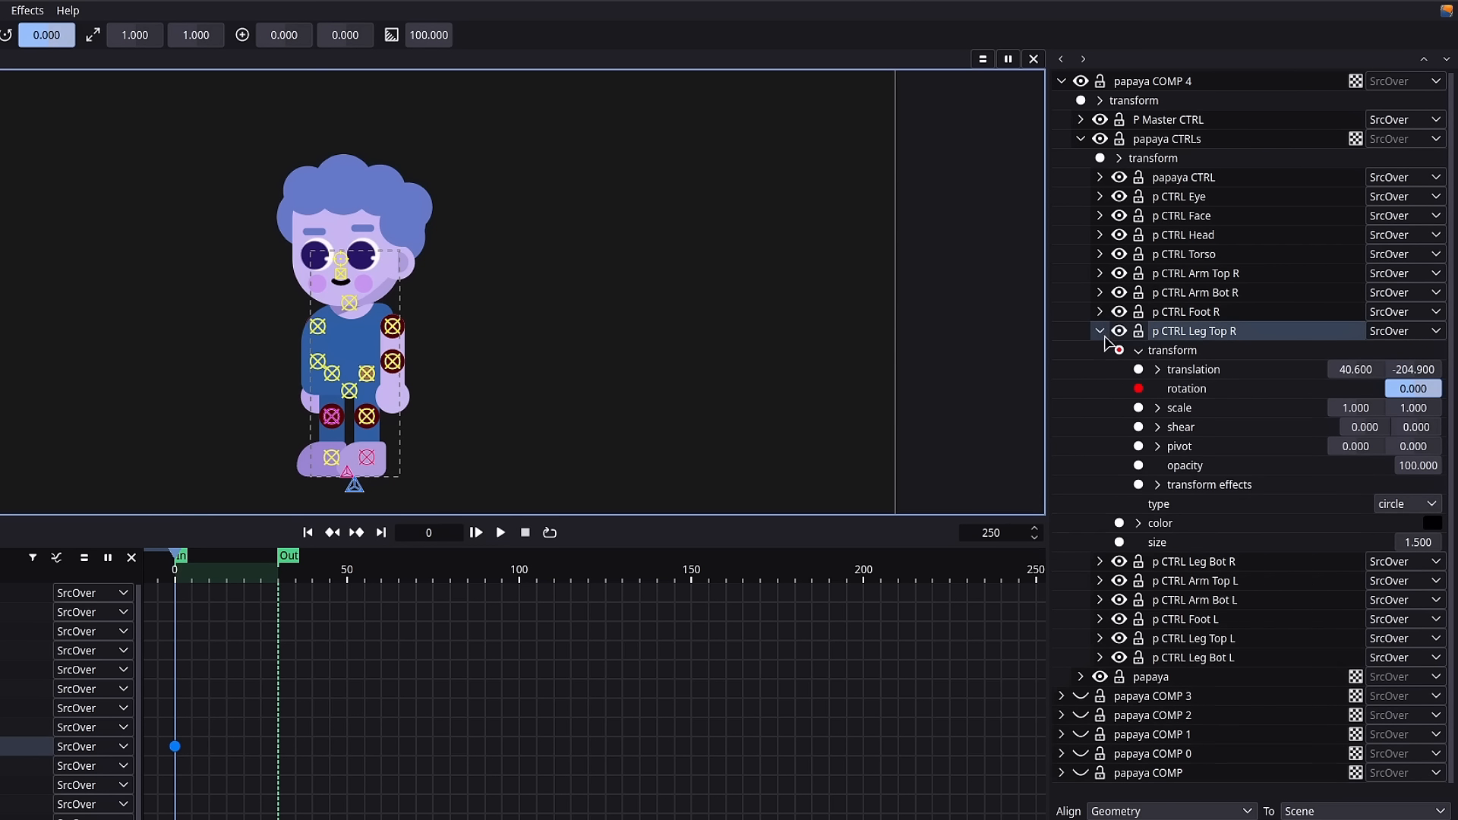
click(1100, 332)
Enable rotation keyframing for the p CTRL Leg Bot R control at frame 0 and collapse its properties
click(369, 418)
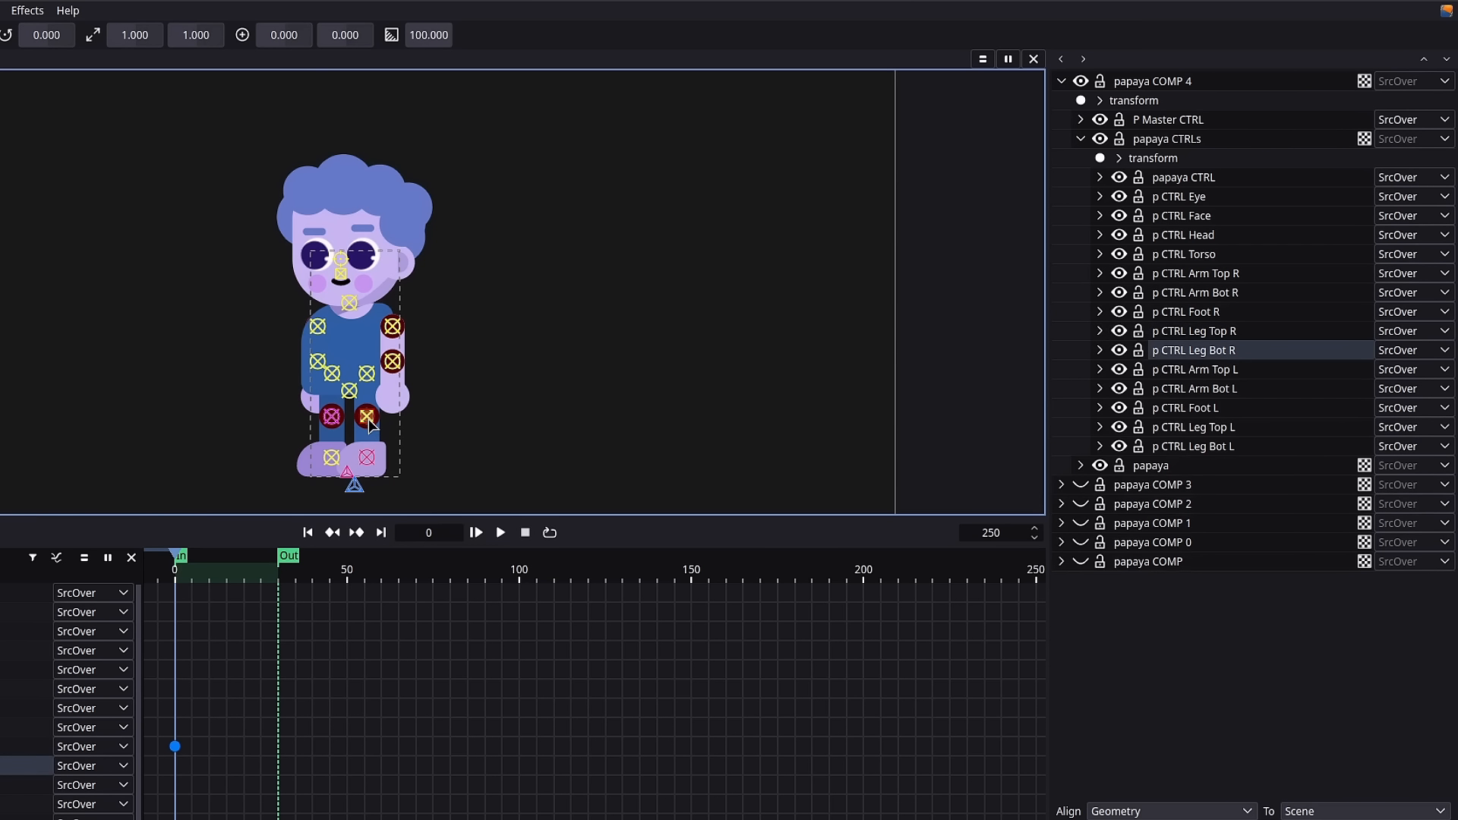
click(1100, 350)
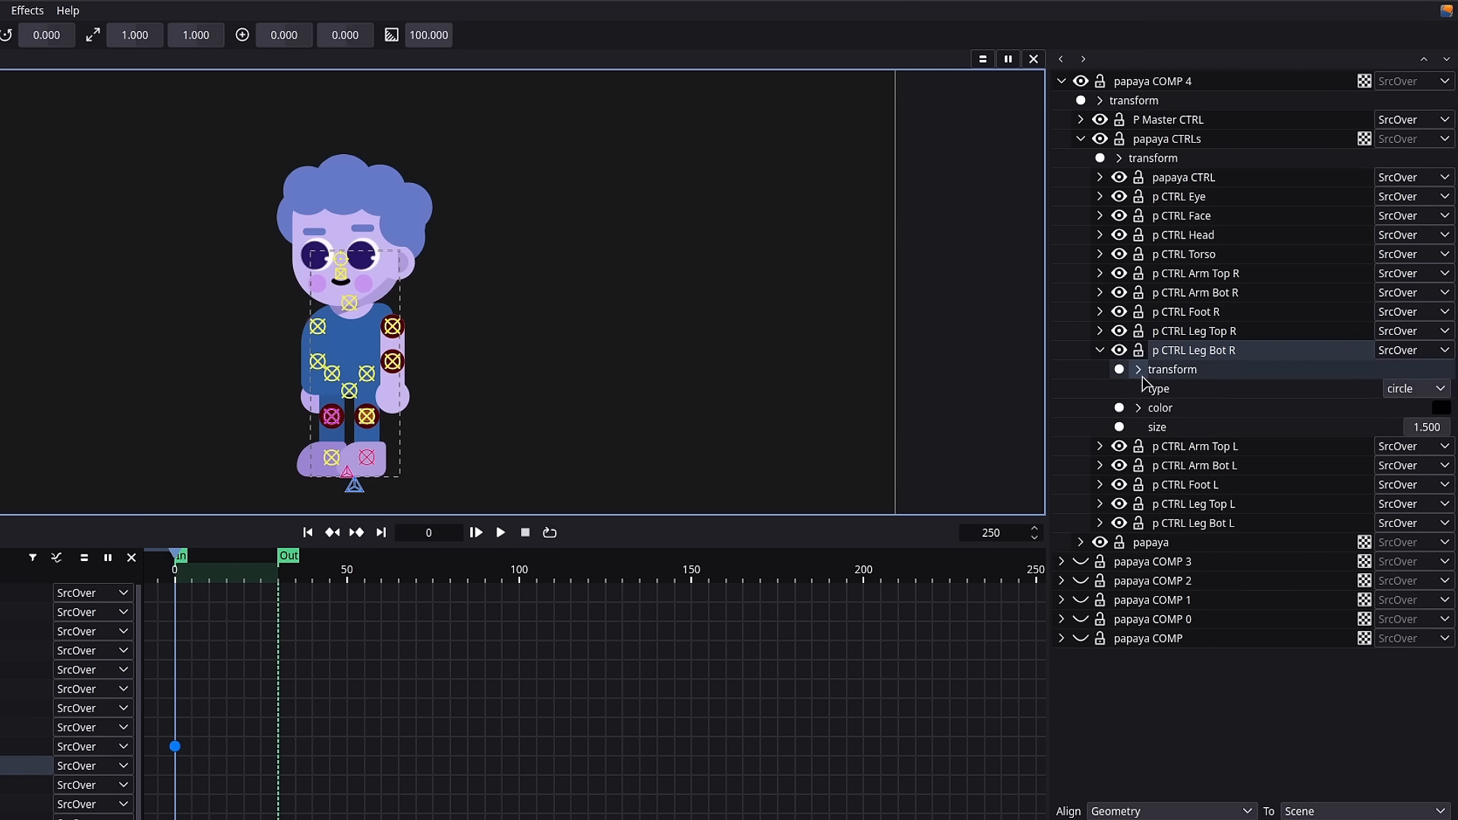
click(1139, 369)
click(1140, 408)
click(1100, 350)
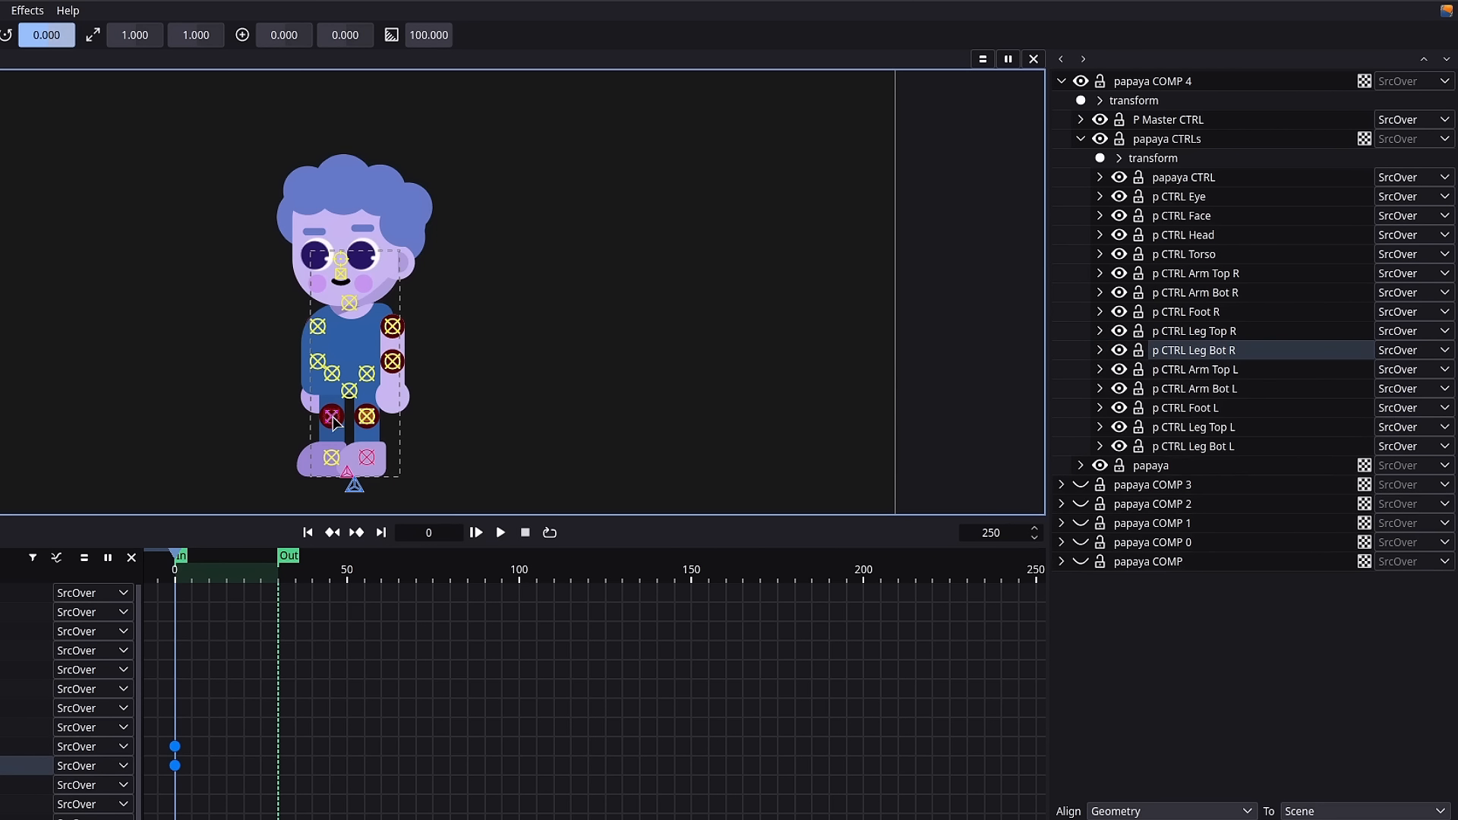
Enable rotation keyframing for the p CTRL Leg Bot L control at frame 0 and collapse its properties
click(334, 418)
click(1100, 446)
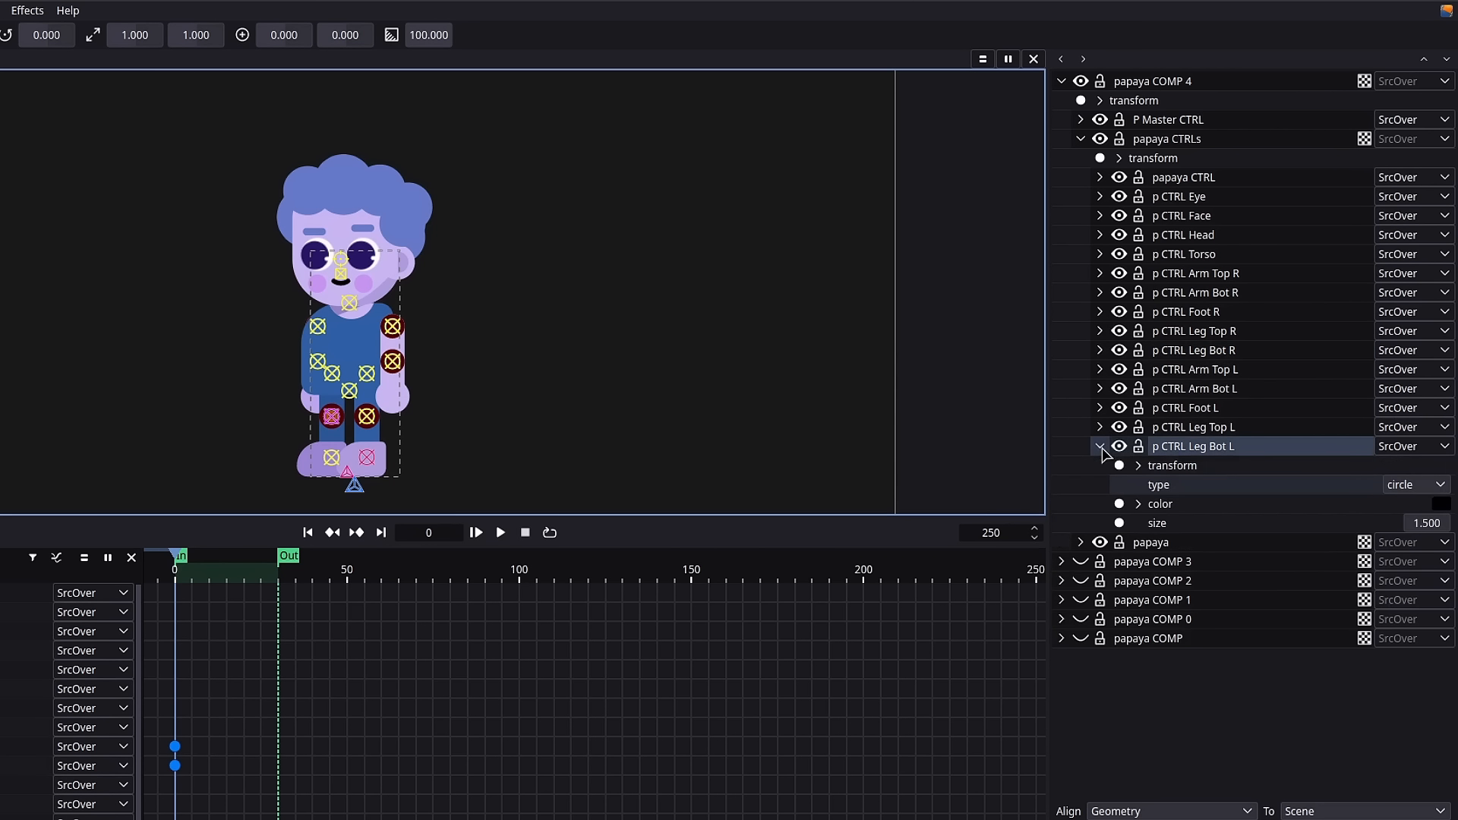
click(1151, 468)
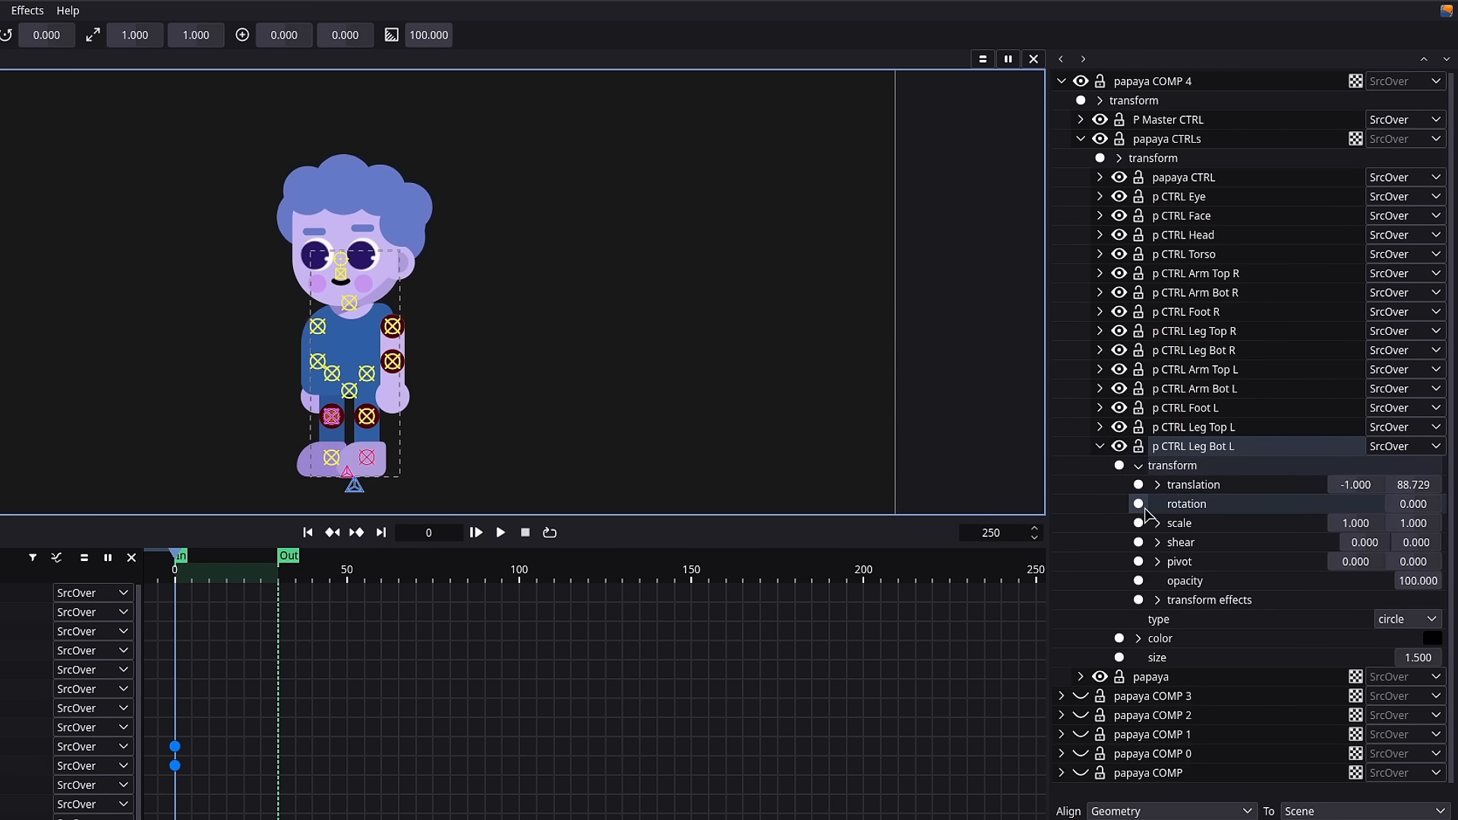
click(1100, 446)
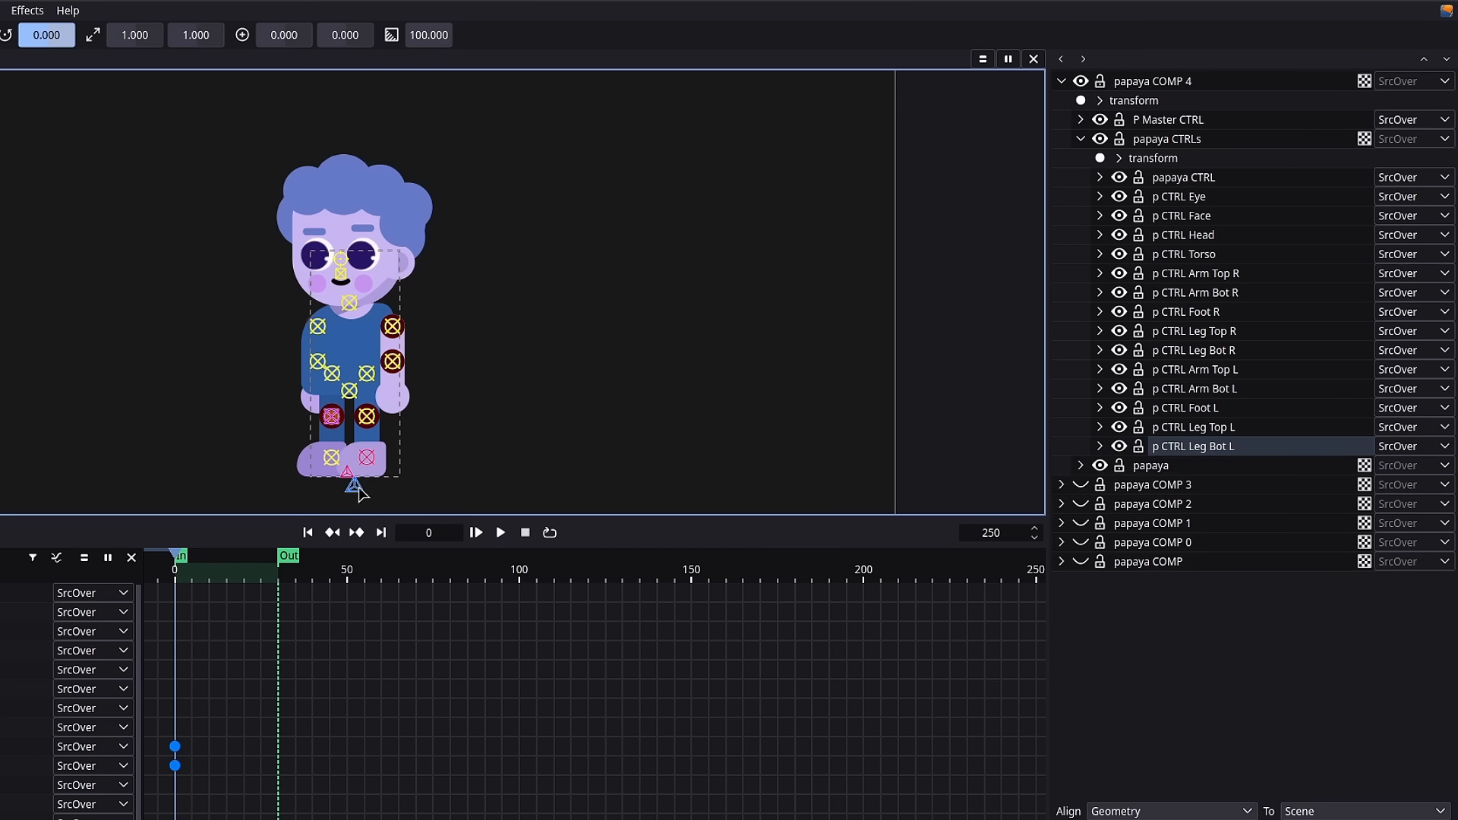
Enable rotation keyframing for the p CTRL Foot R control at frame 0 and collapse its properties
click(369, 459)
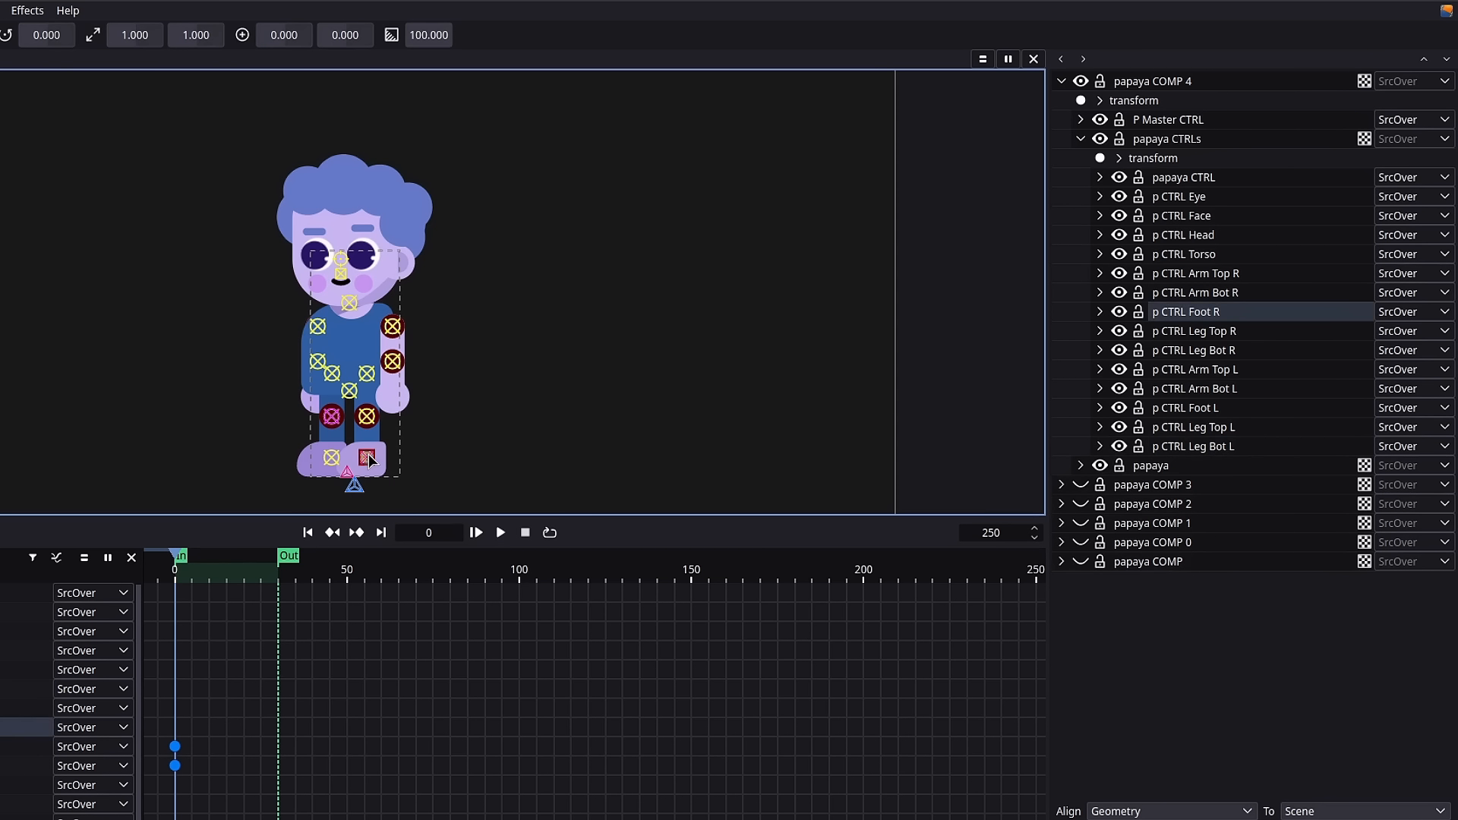
click(1100, 312)
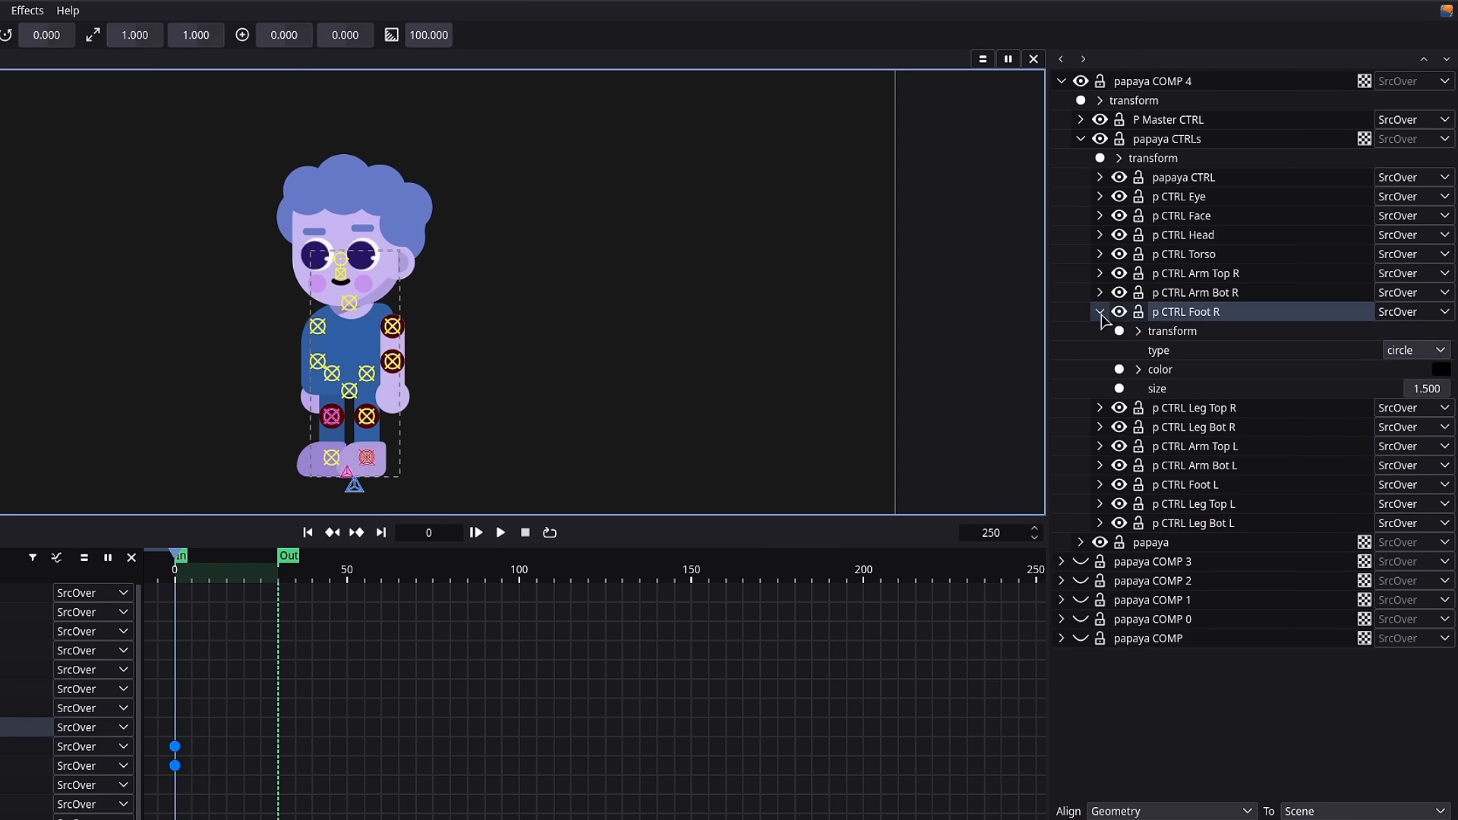
click(1138, 332)
click(1139, 370)
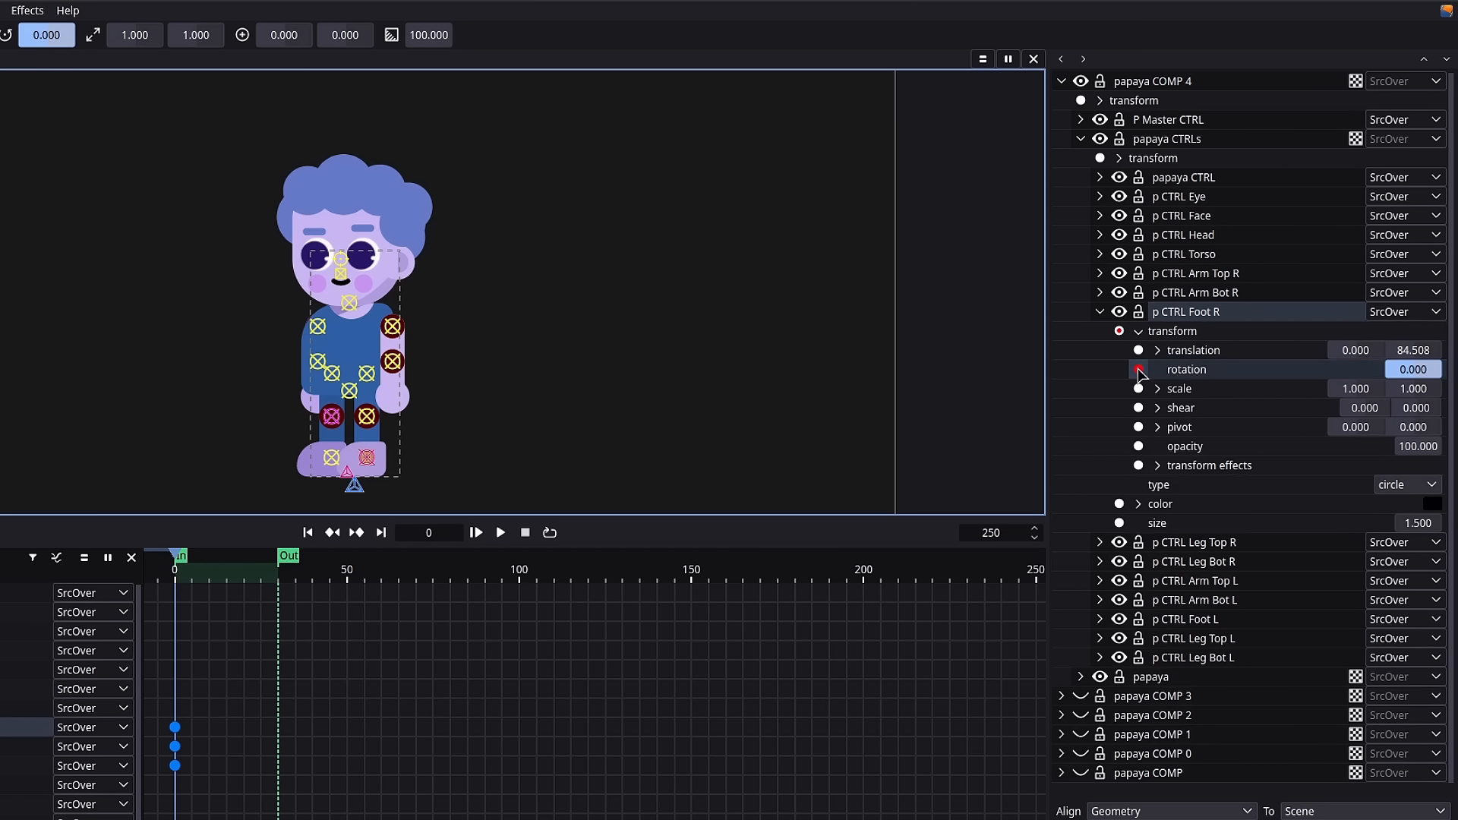
click(1100, 312)
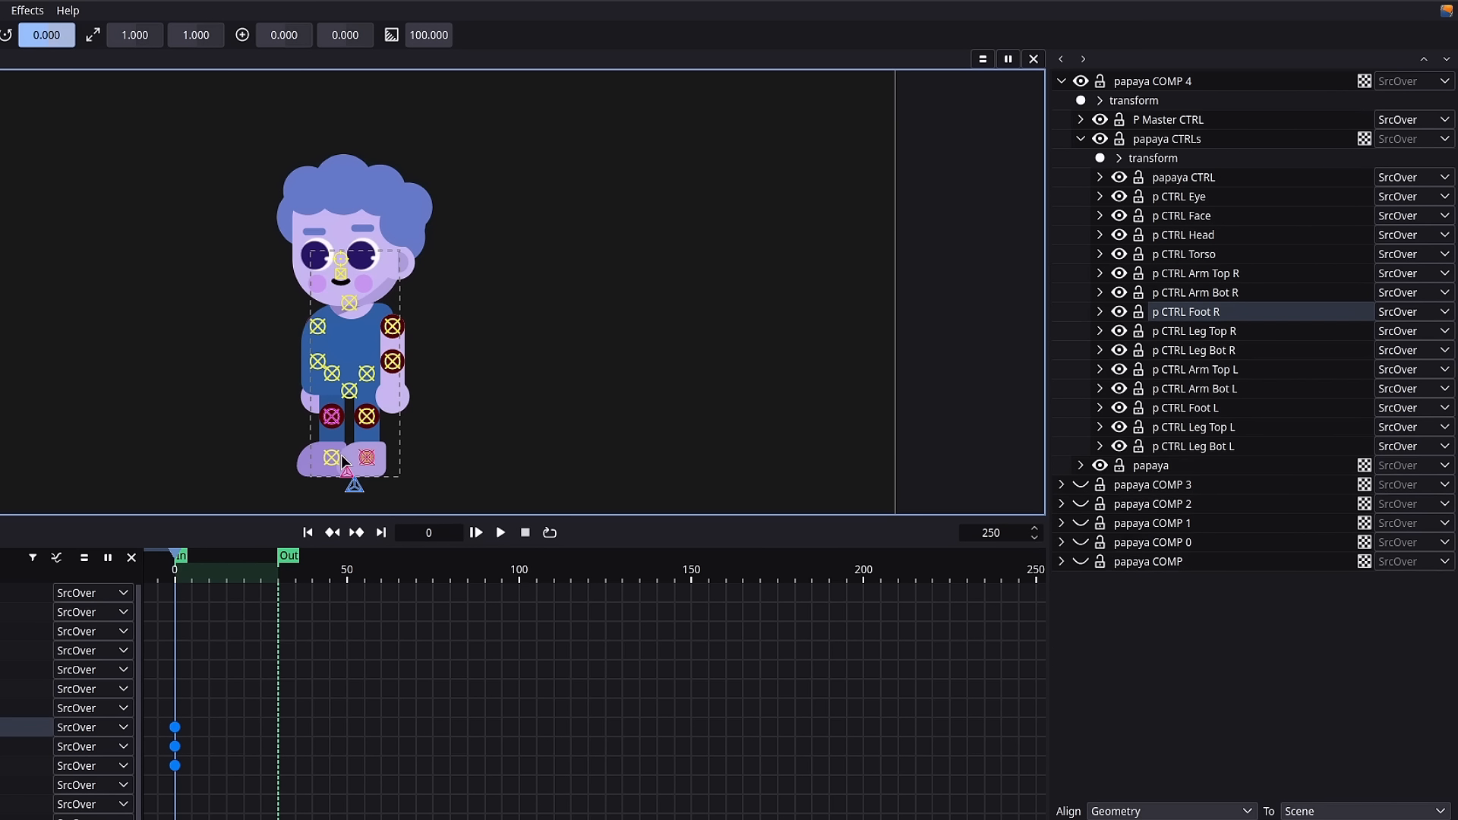
Enable rotation keyframing for the p CTRL Foot L control at frame 0 and collapse its properties
click(340, 457)
click(1100, 408)
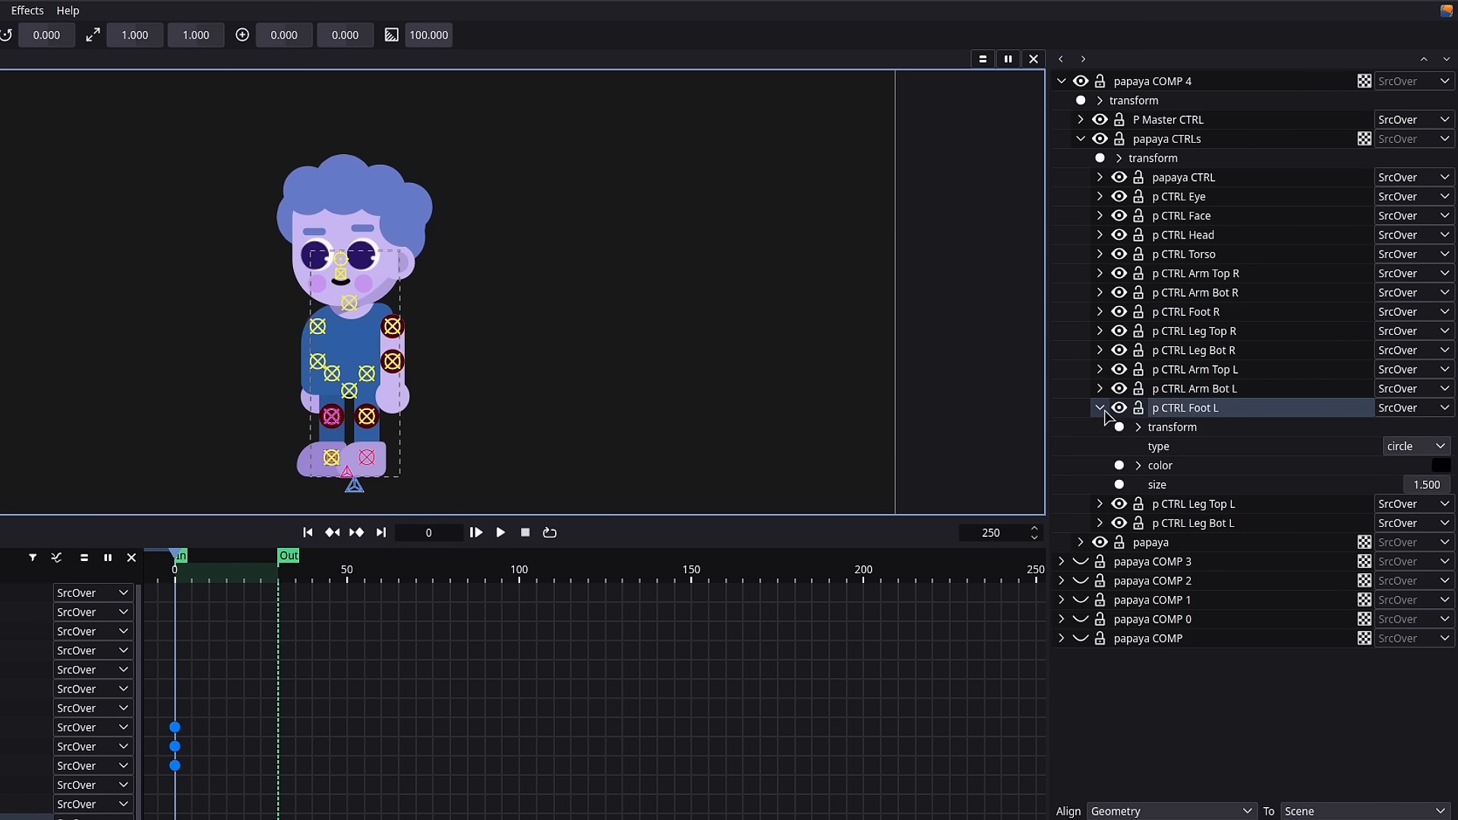
click(1139, 427)
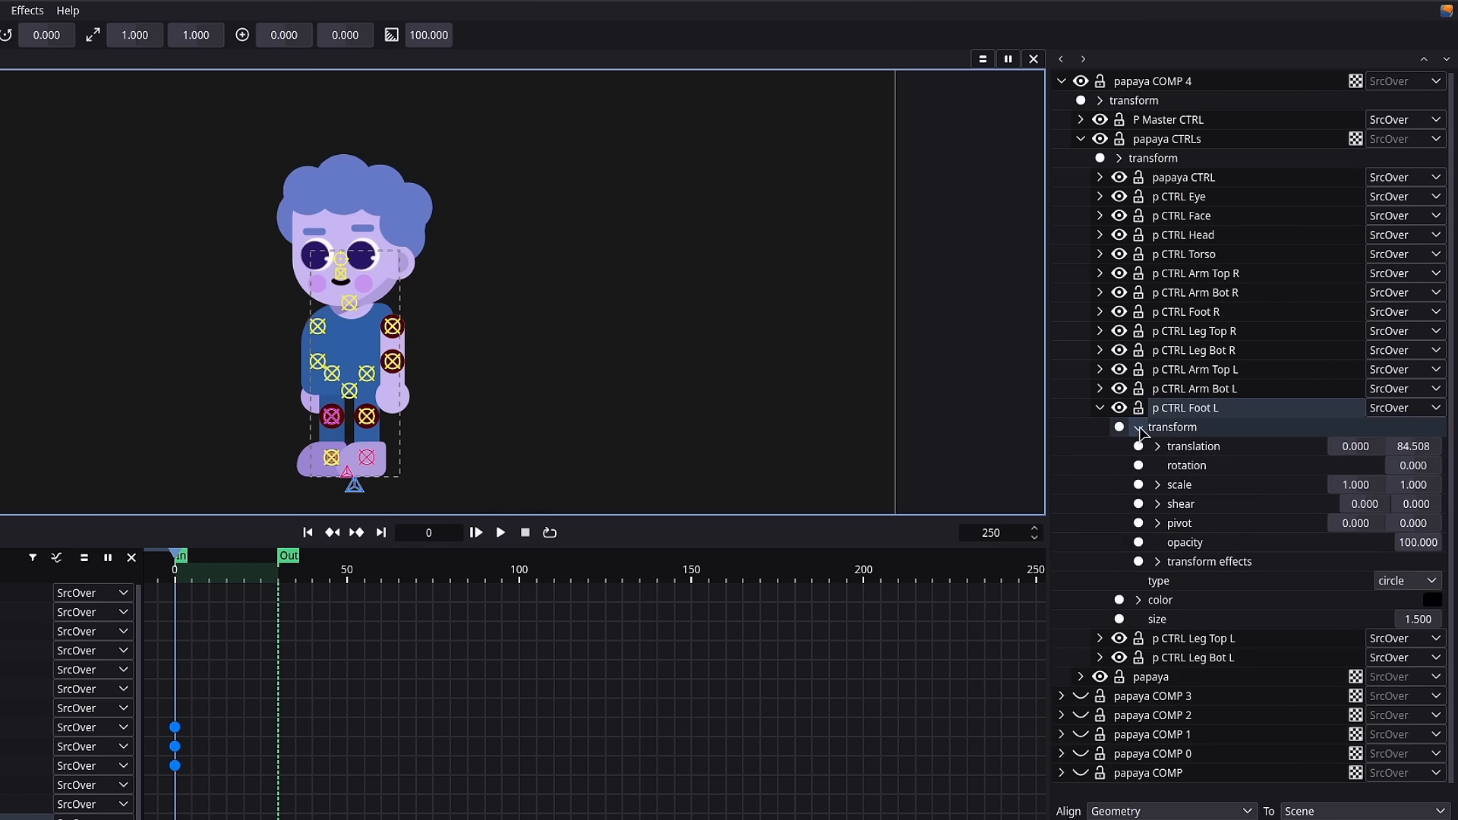
click(1139, 466)
click(1138, 428)
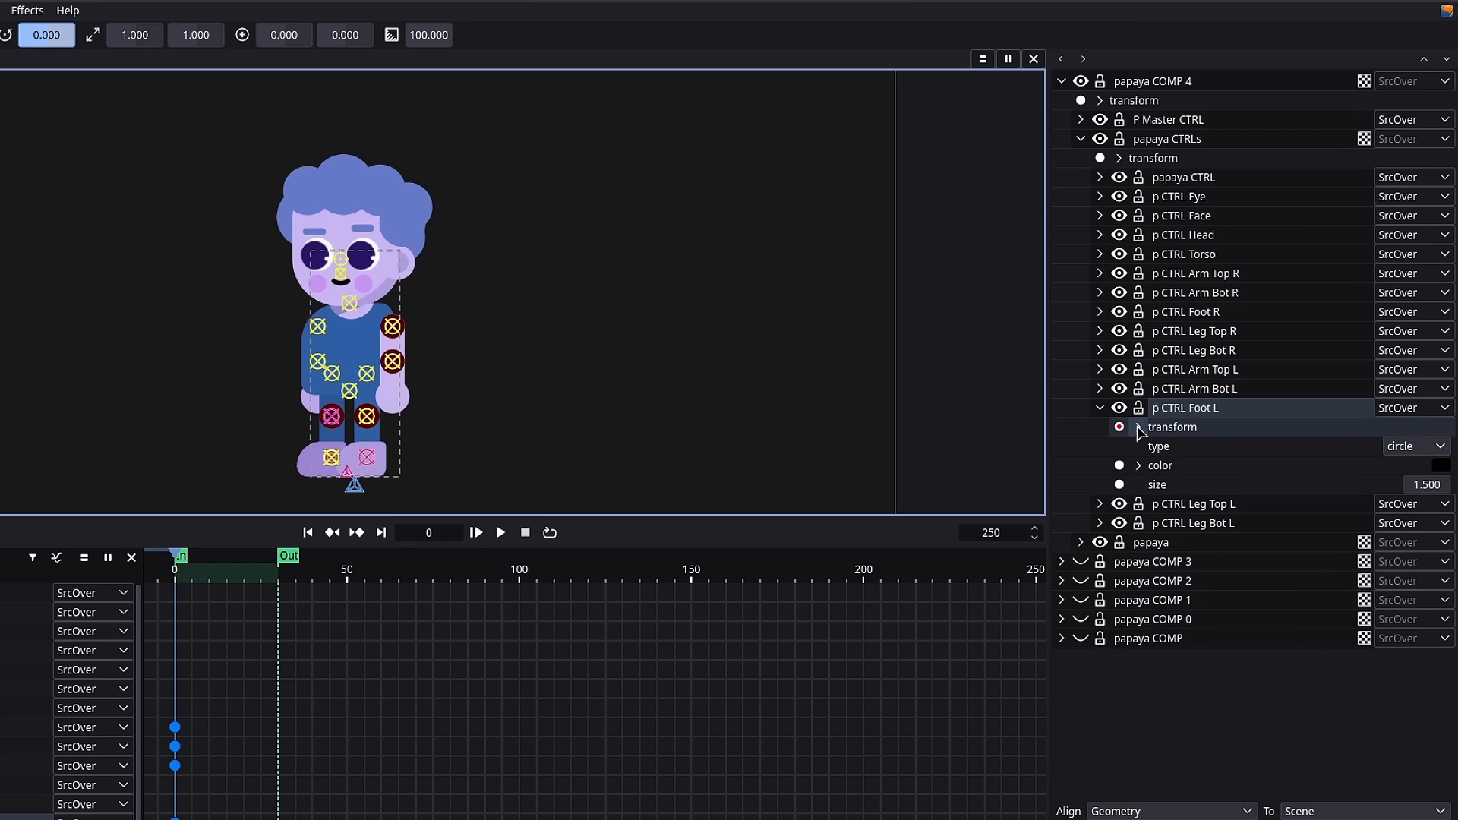
click(1100, 408)
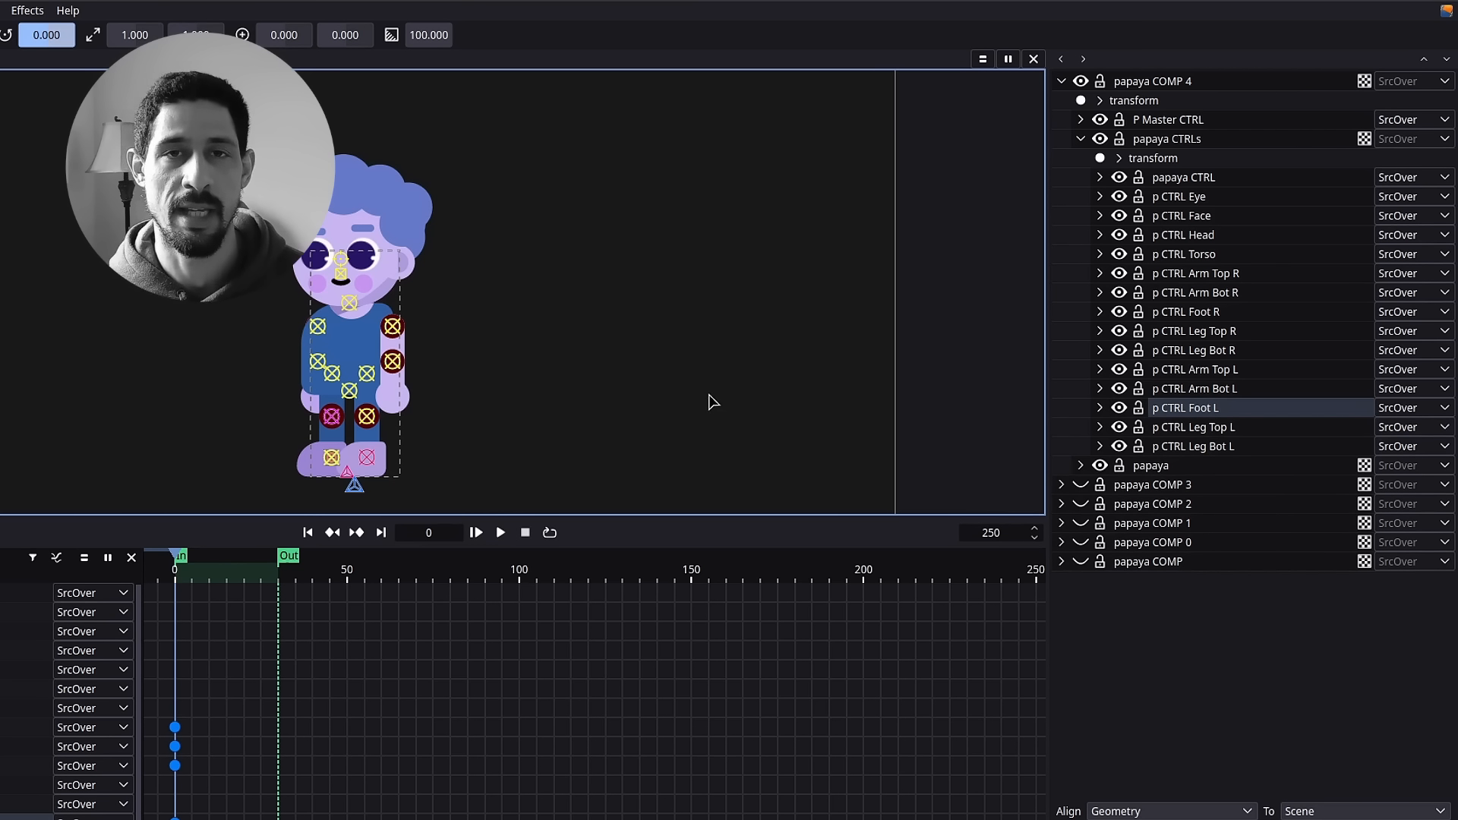
Filter the timeline's object list by the Animated state so only keyframed controls are listed
click(33, 558)
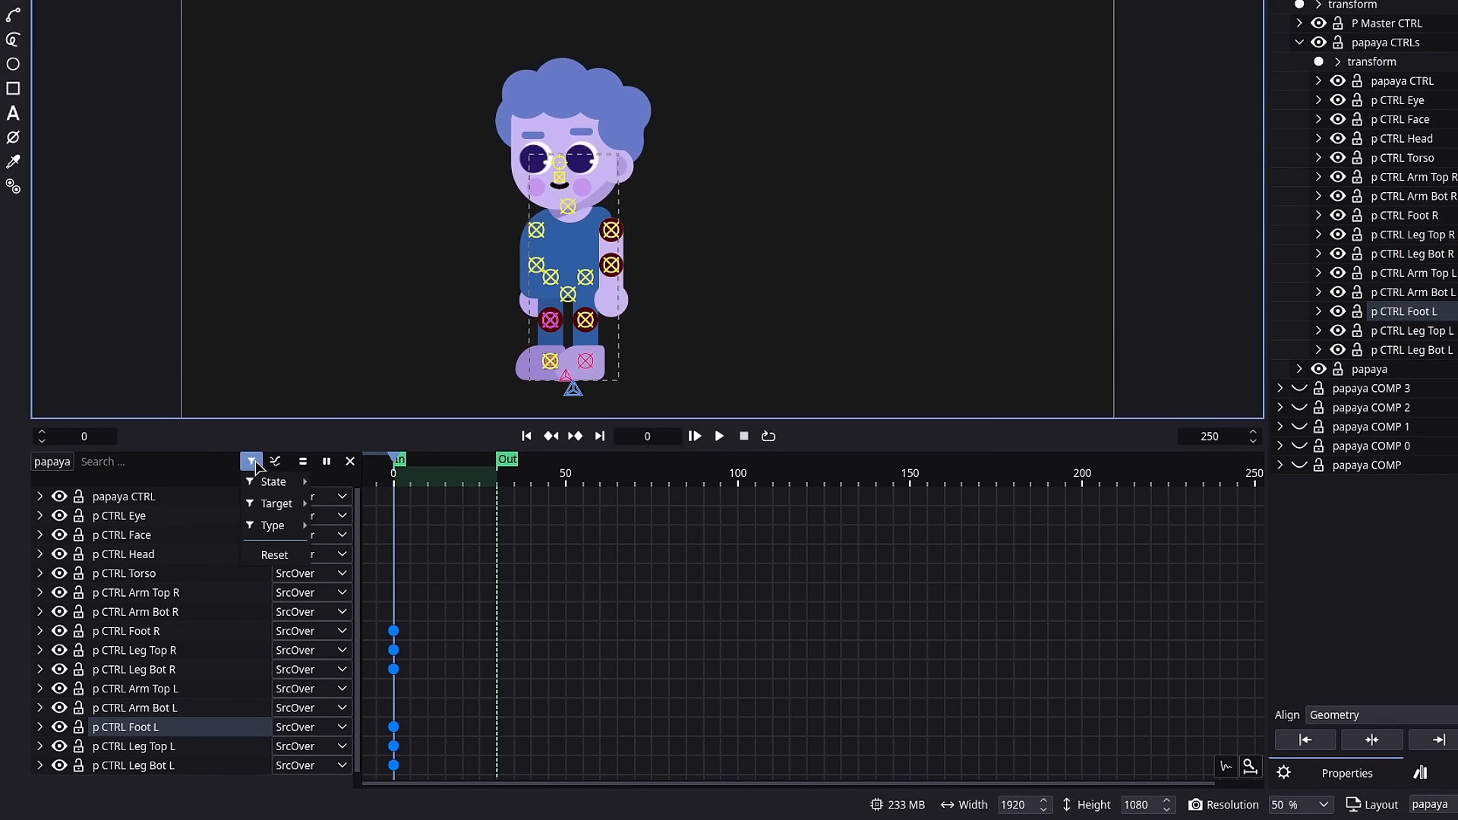
mouse_move(257, 486)
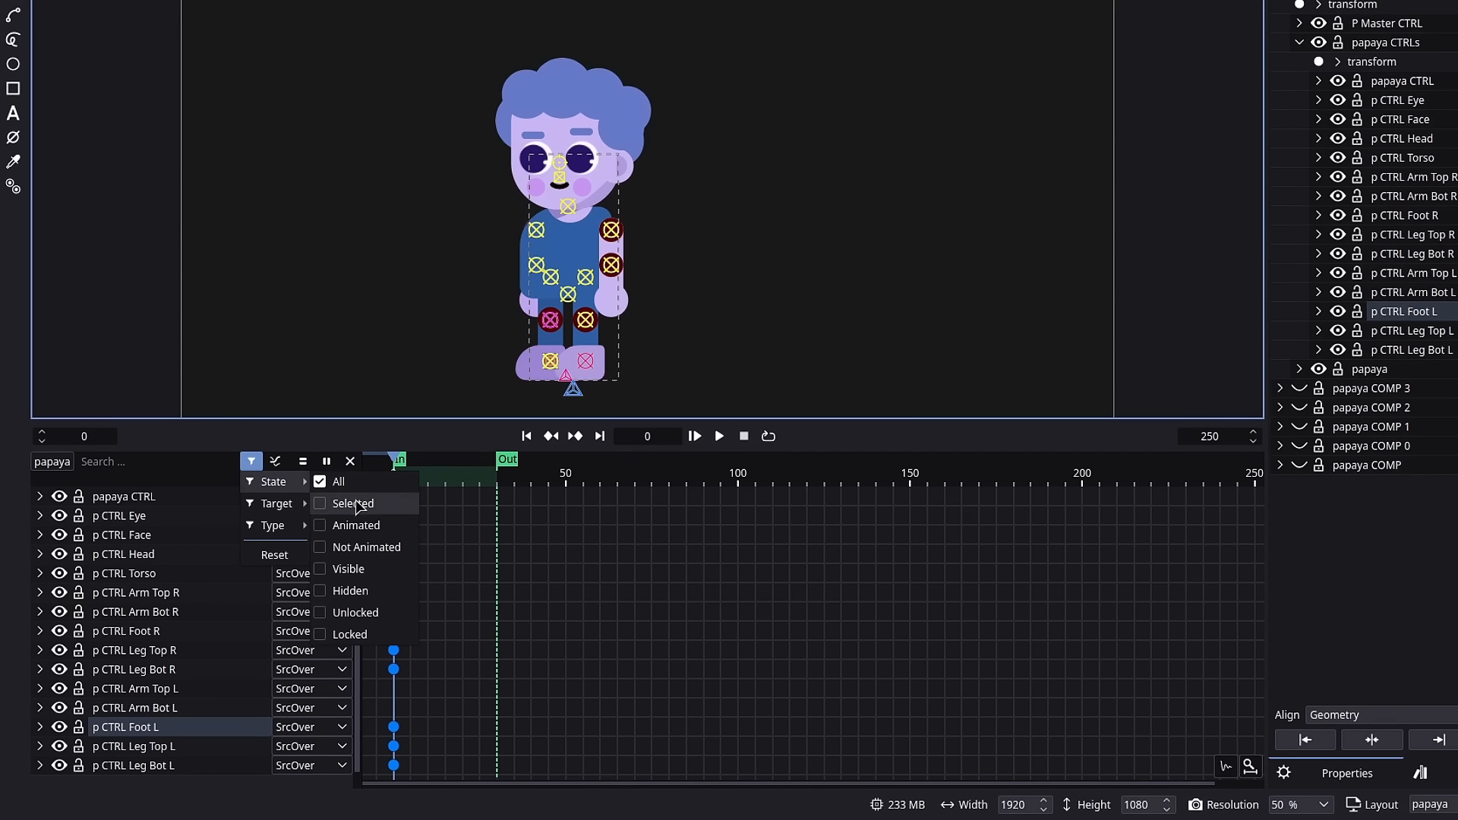
click(360, 526)
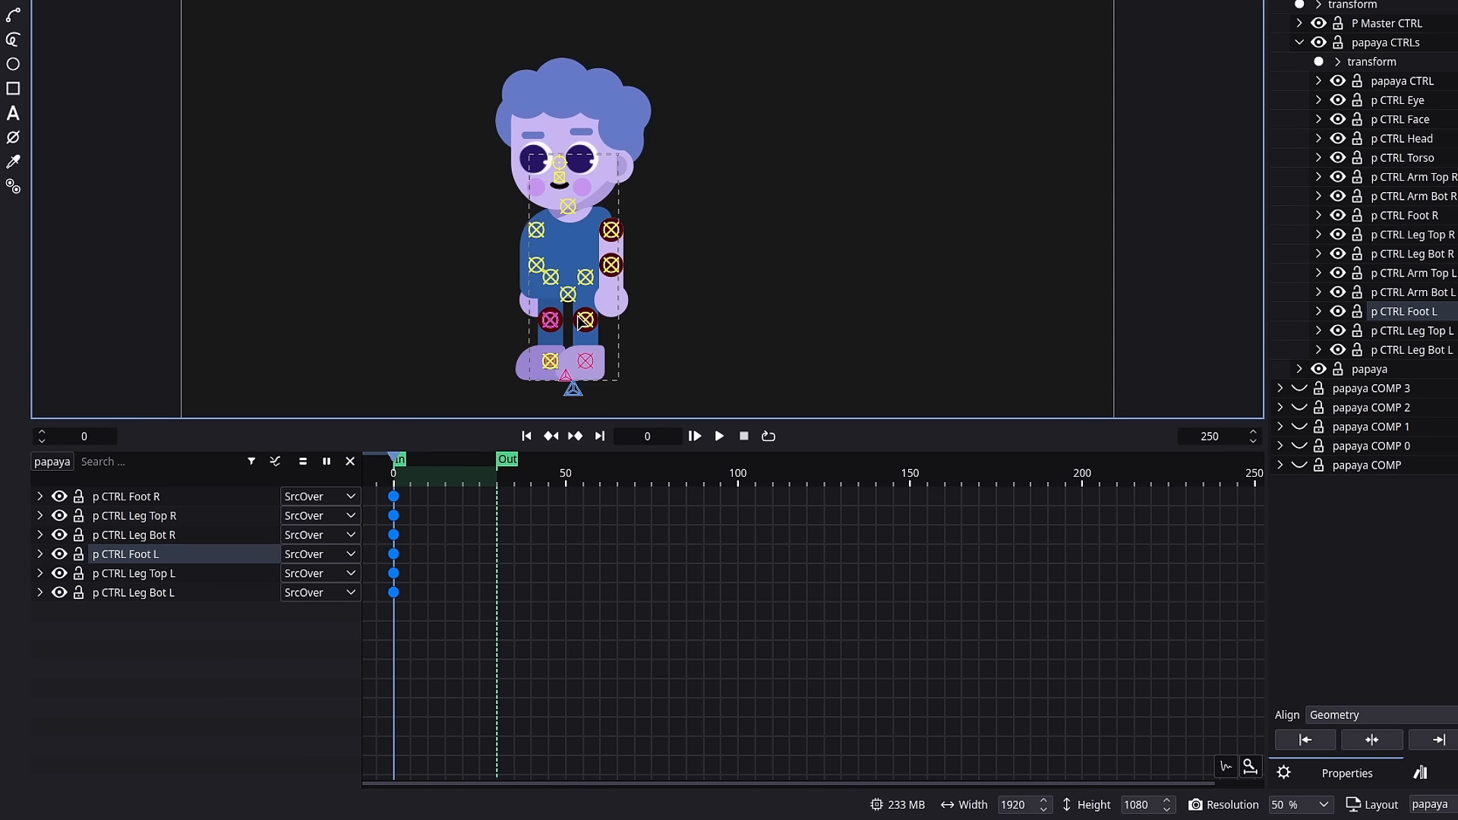
At frame 0, rotate p CTRL Leg Top R backward by about -21° and bend p CTRL Leg Bot R slightly further back
click(586, 278)
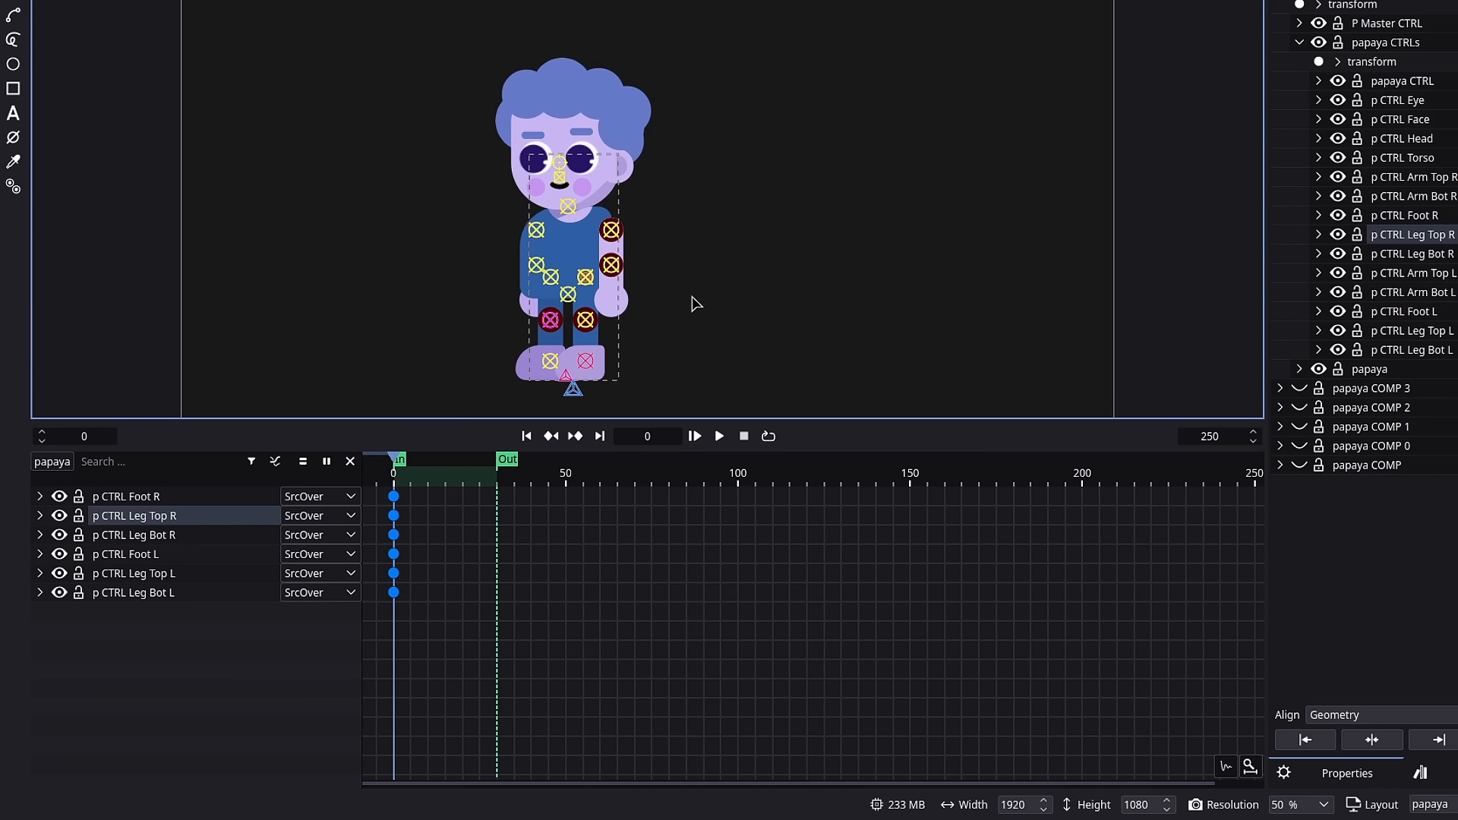
key(r)
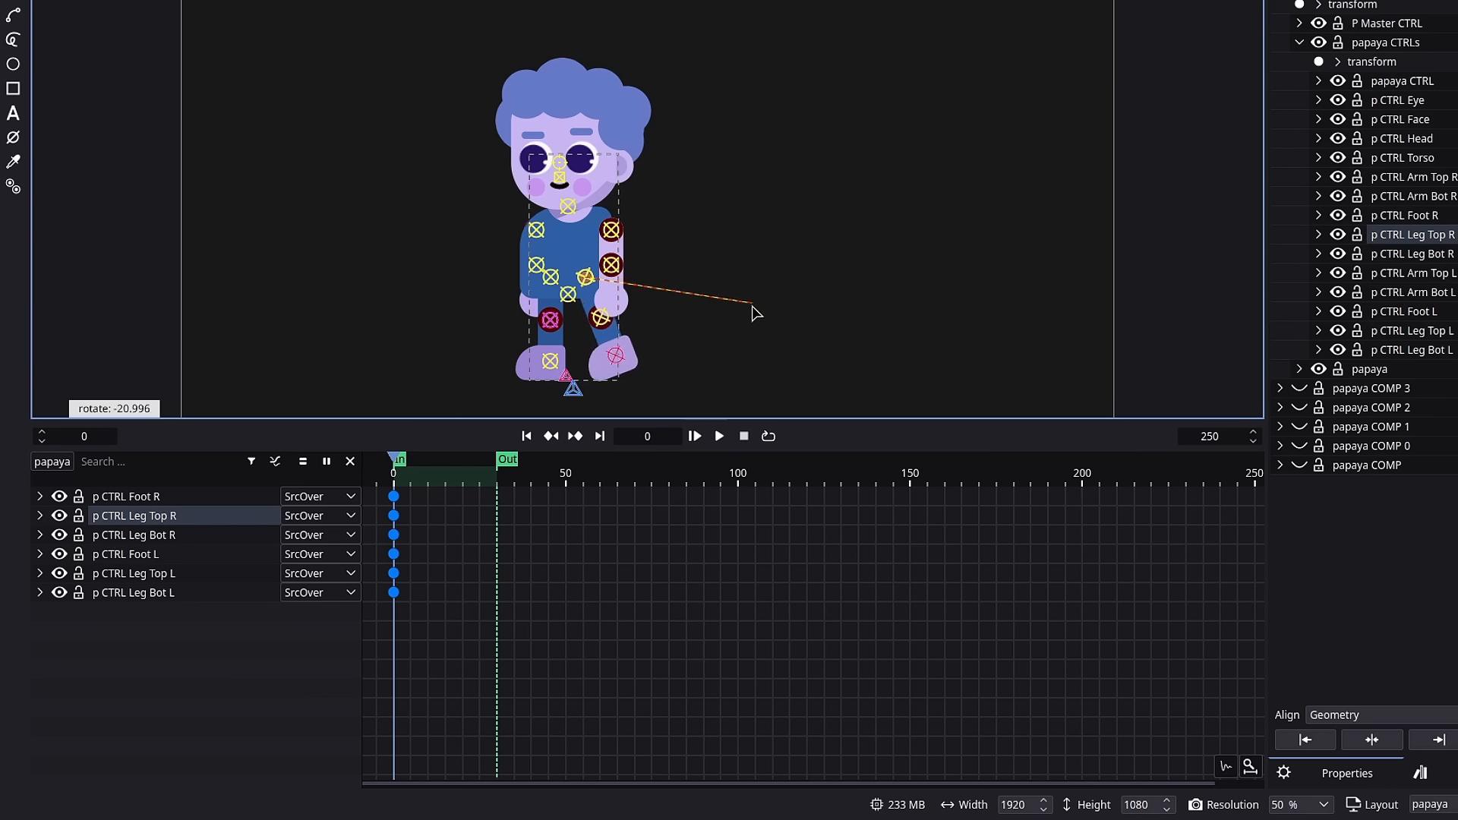
click(753, 304)
click(601, 317)
drag(723, 320, 729, 319)
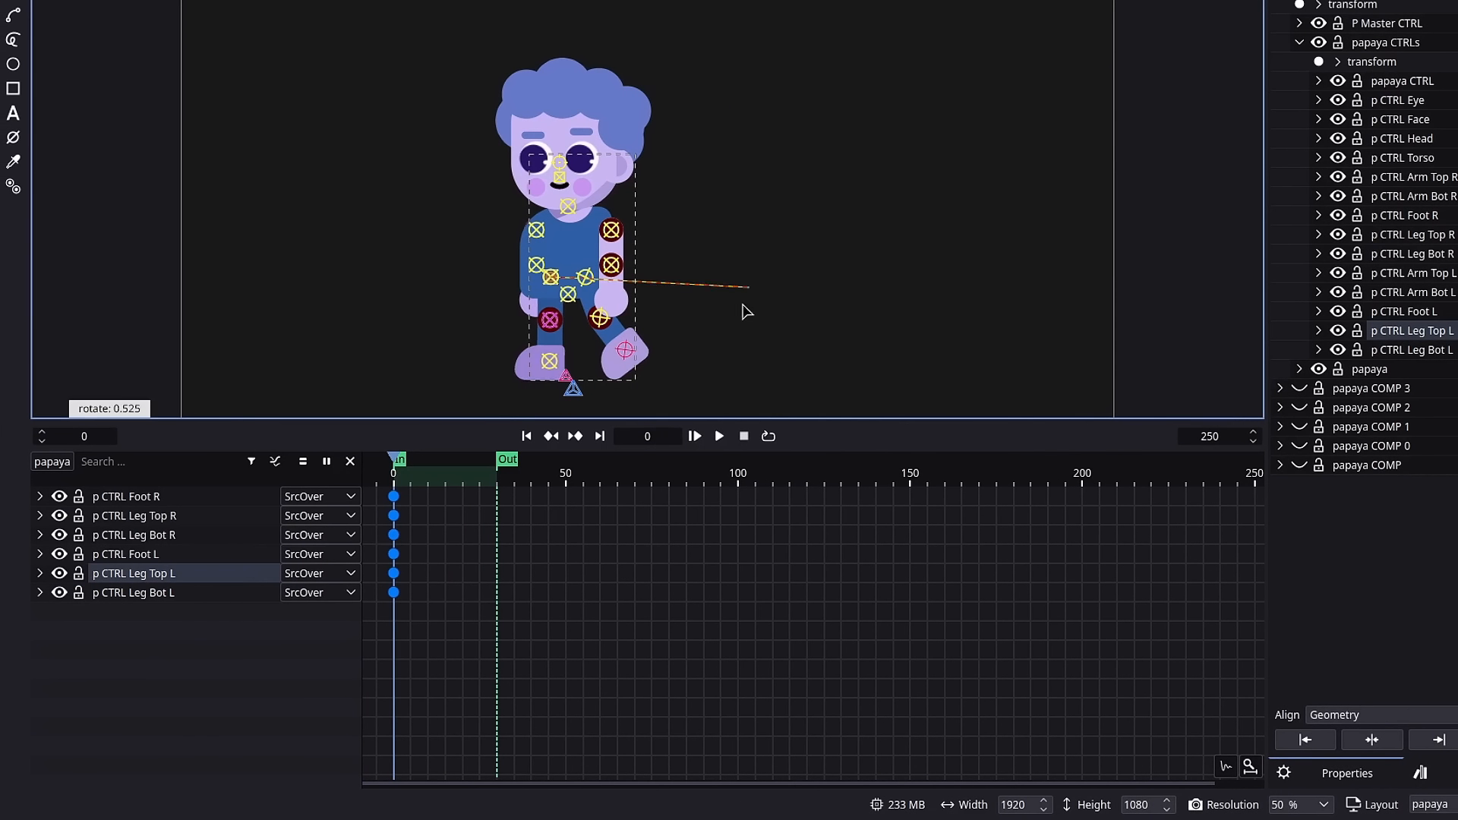
At frame 0, rotate p CTRL Leg Top L forward for the opposite stride and bend p CTRL Leg Bot L slightly back
drag(748, 286, 735, 366)
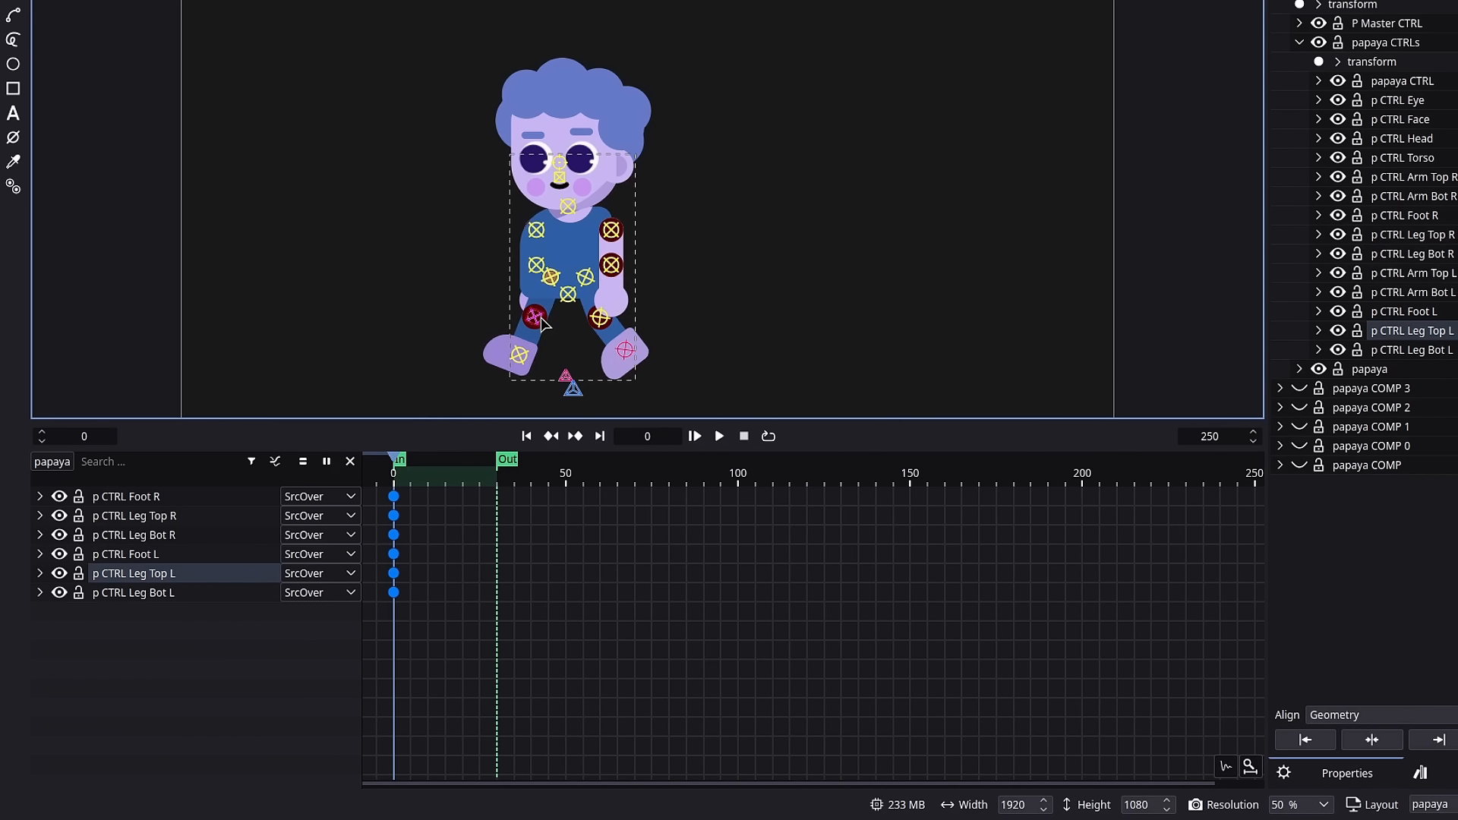
click(540, 318)
key(r)
click(549, 350)
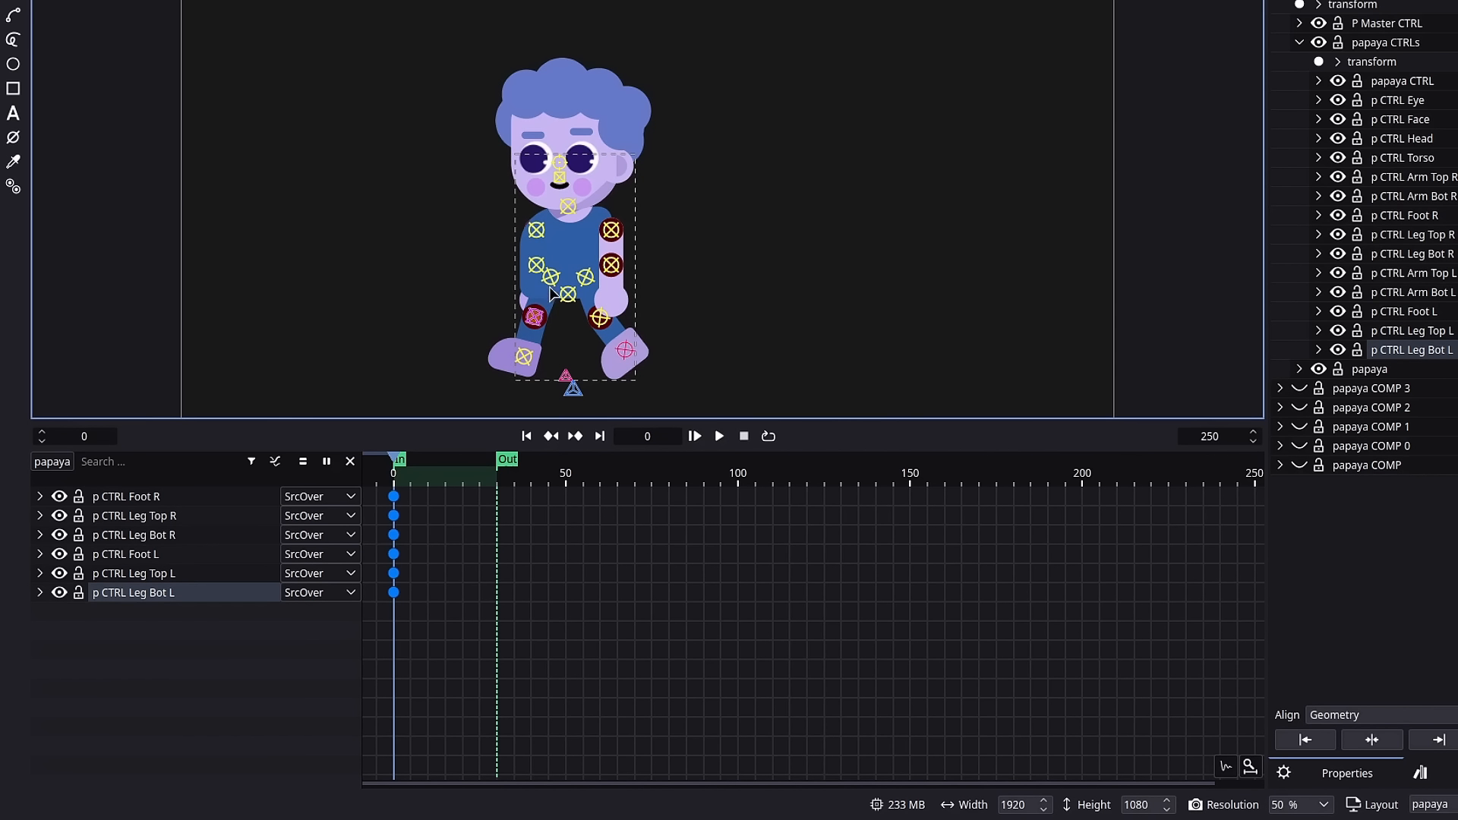
Fine-tune p CTRL Leg Top L at frame 0 by rotating it about -2.4°
click(551, 278)
key(r)
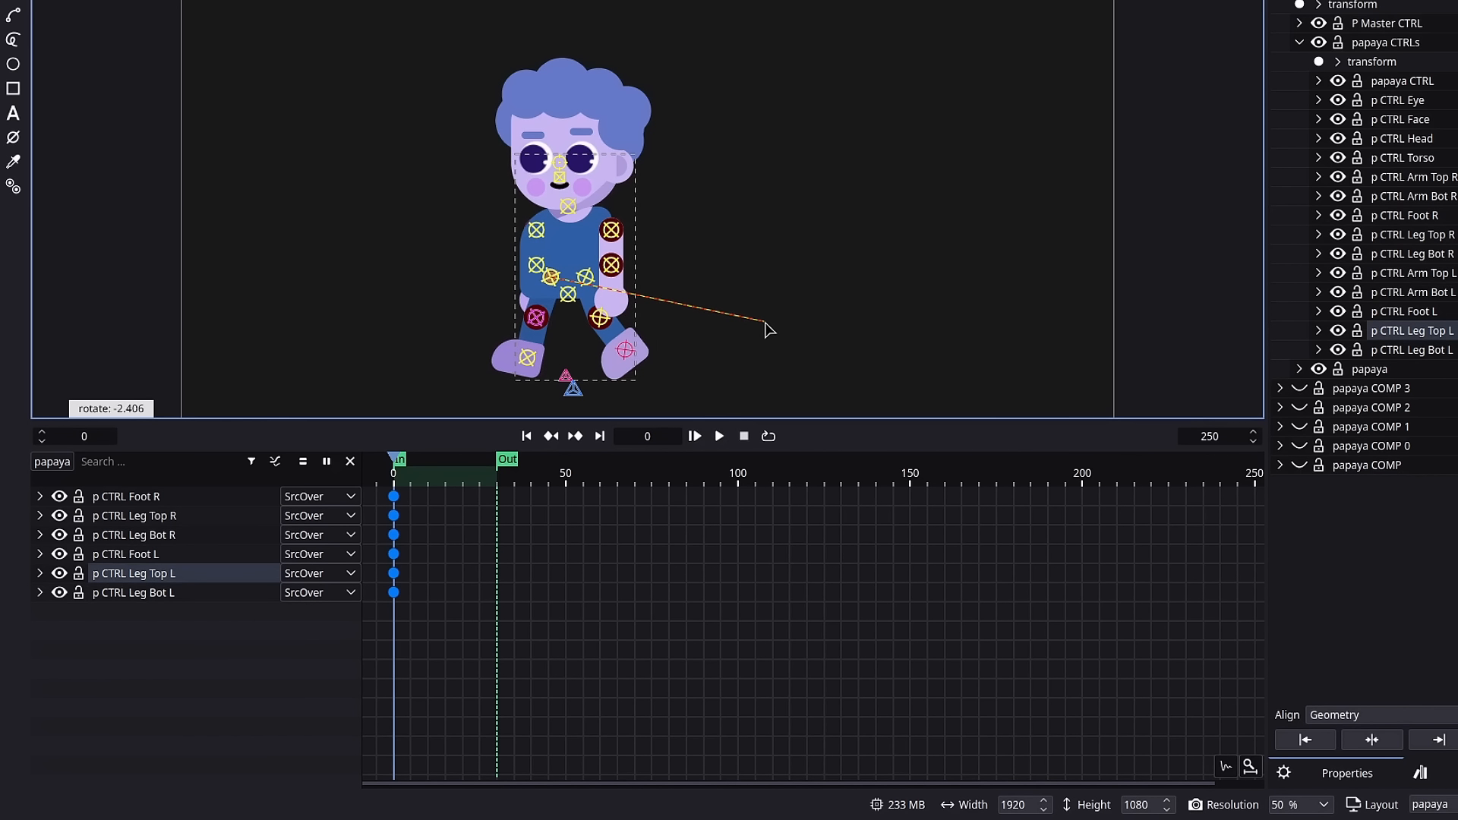
click(764, 331)
Adjust the foot angles at frame 0, rotating p CTRL Foot L about 6° and p CTRL Foot R a few degrees
click(528, 358)
key(r)
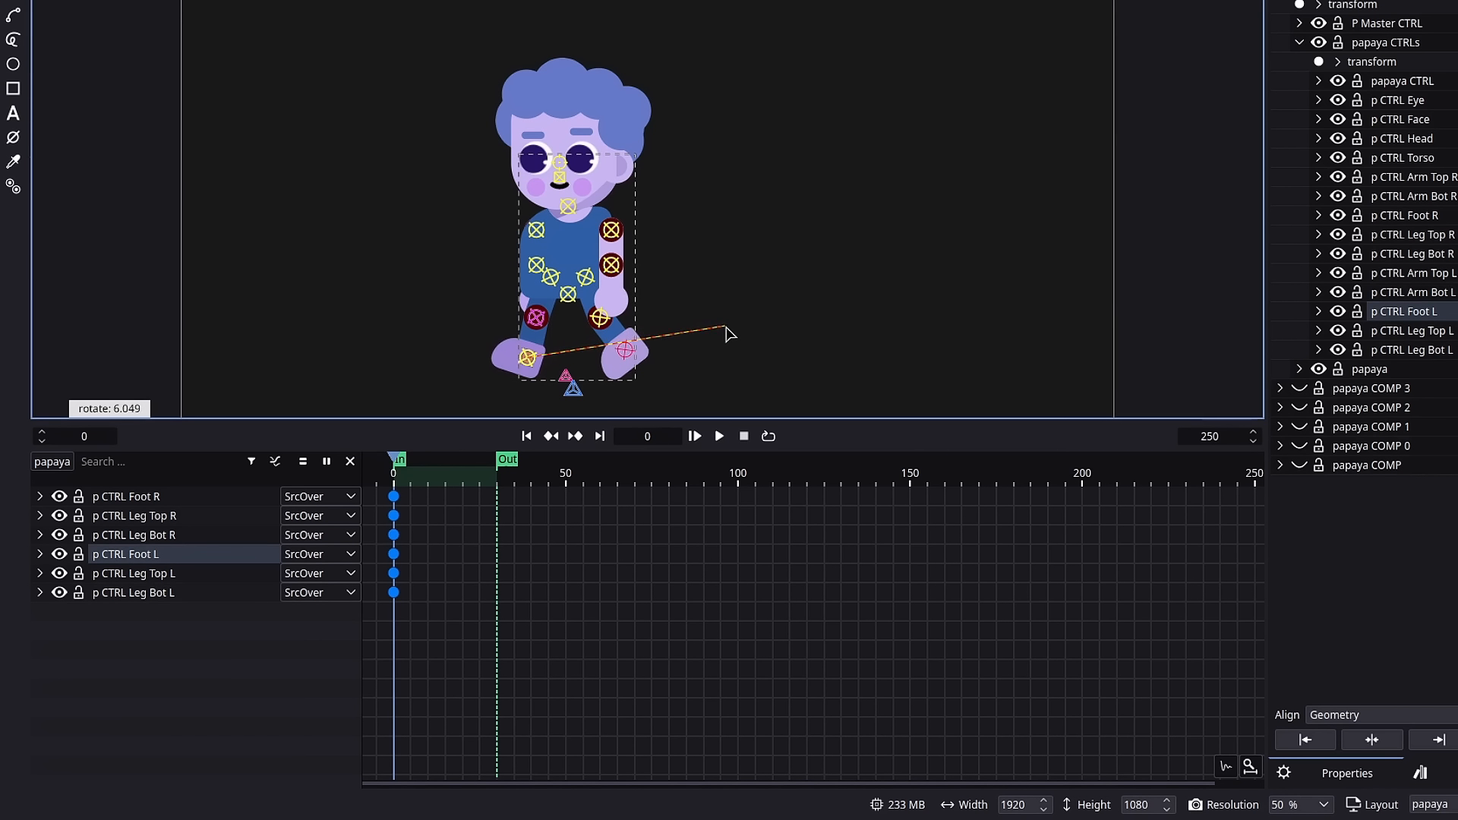
click(731, 334)
click(625, 351)
key(r)
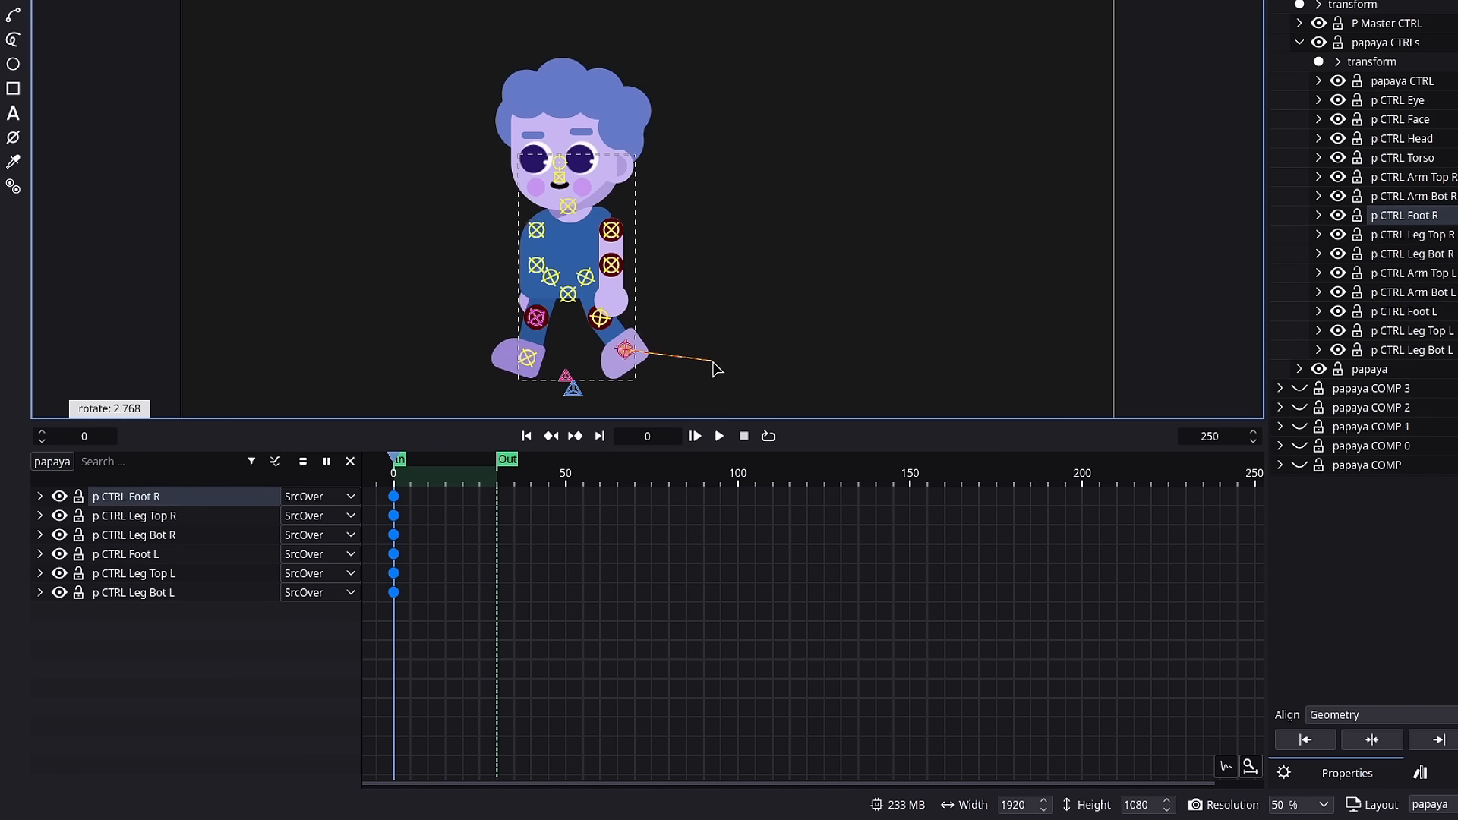
click(722, 371)
At frame 15, swap the stride by rotating p CTRL Leg Top R forward and p CTRL Leg Top L backward
click(445, 555)
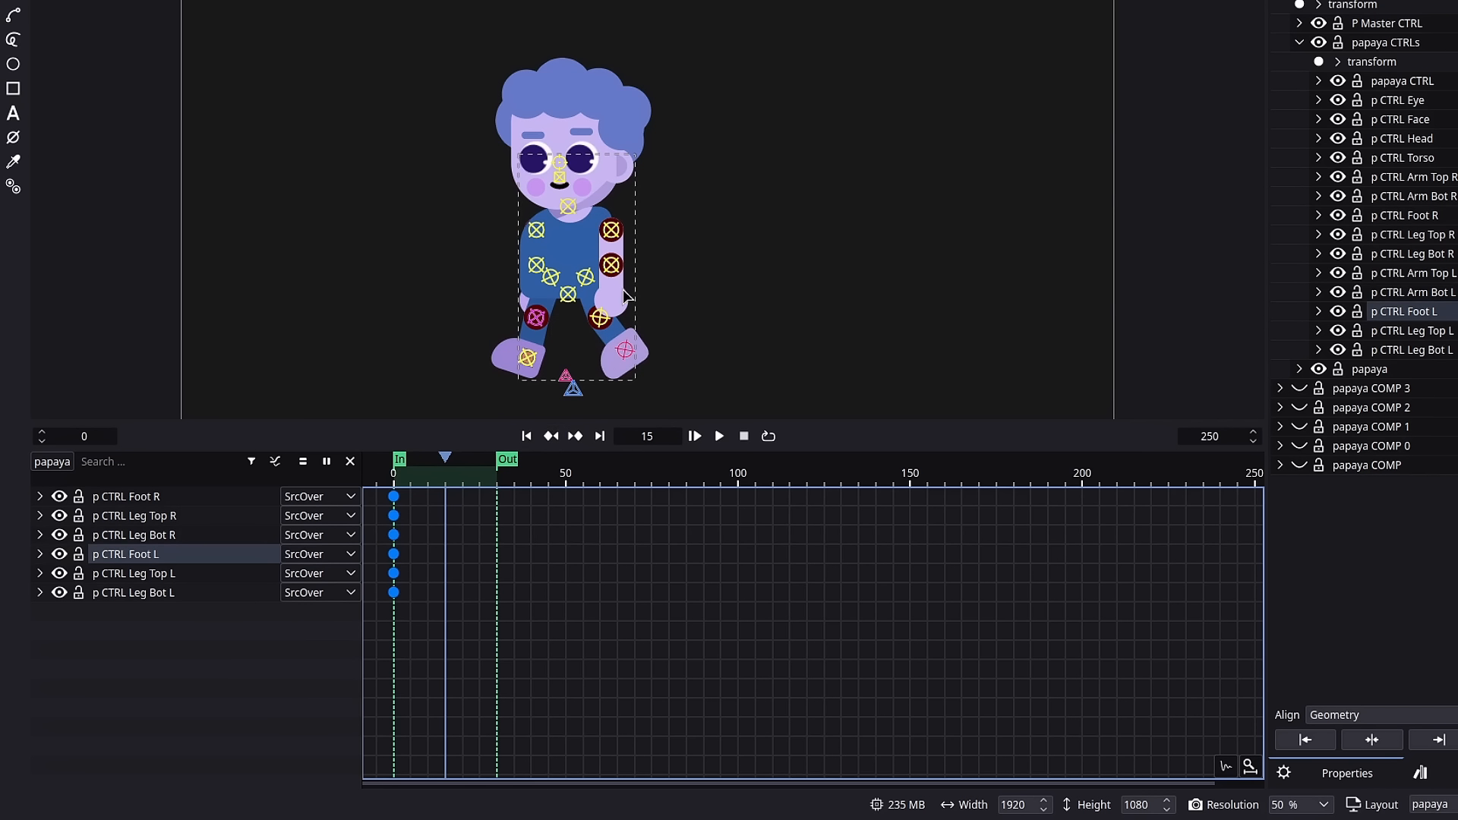
click(585, 278)
key(r)
click(759, 316)
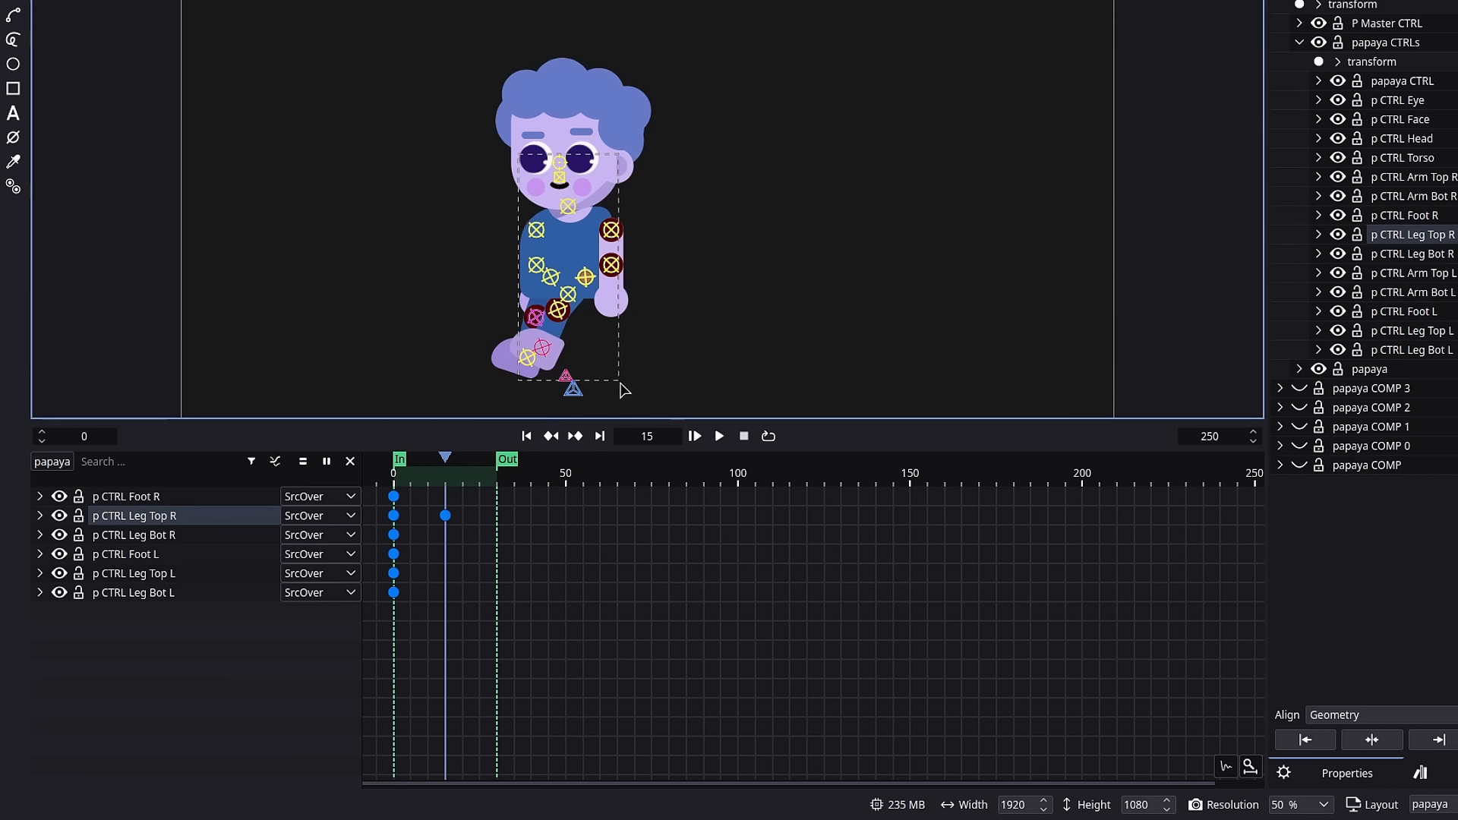
click(551, 276)
key(r)
click(676, 130)
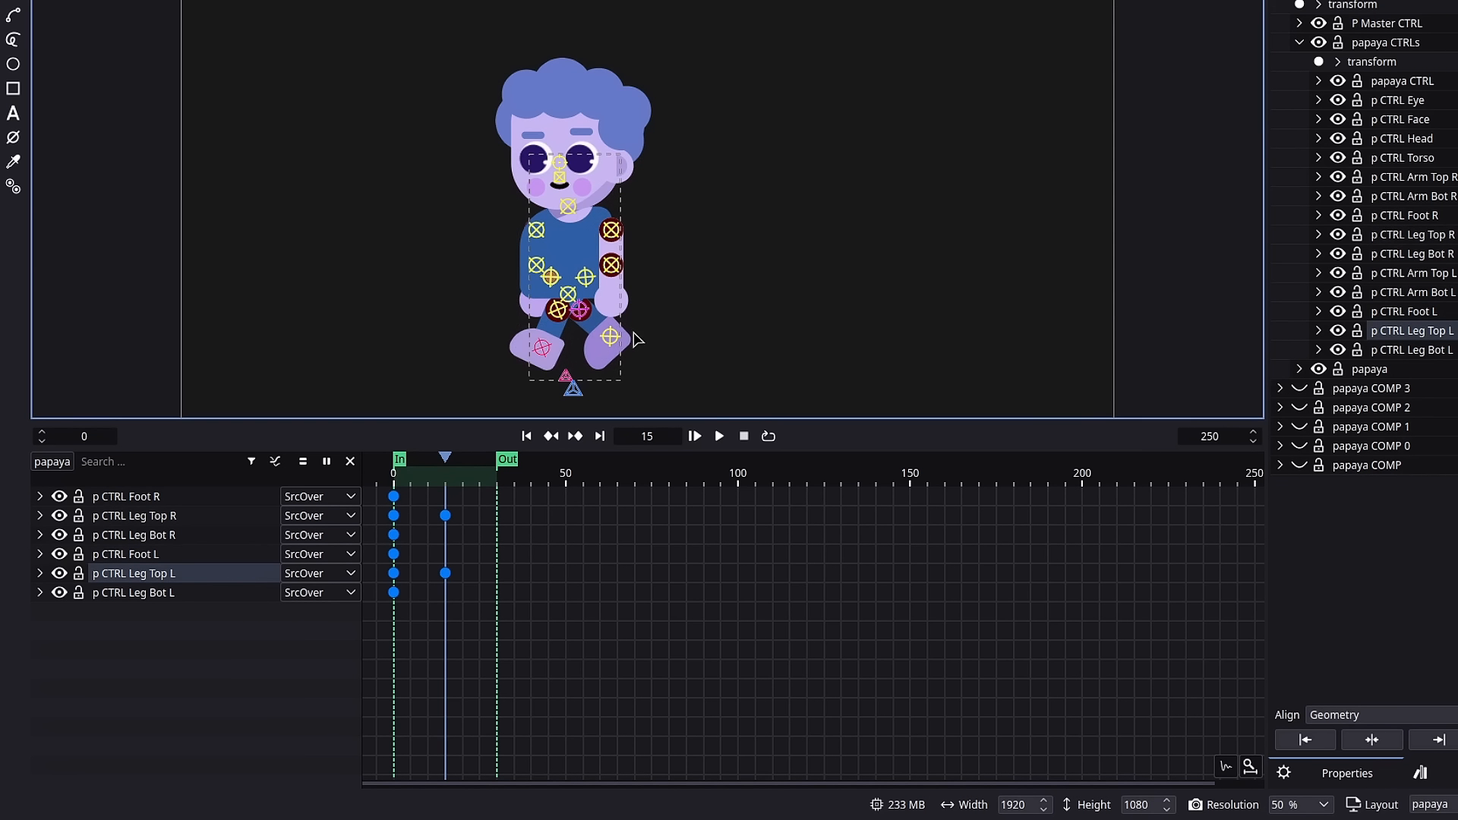
At frame 15, rotate p CTRL Leg Bot R forward and refine the angle so the lower leg extends slightly
click(558, 309)
key(r)
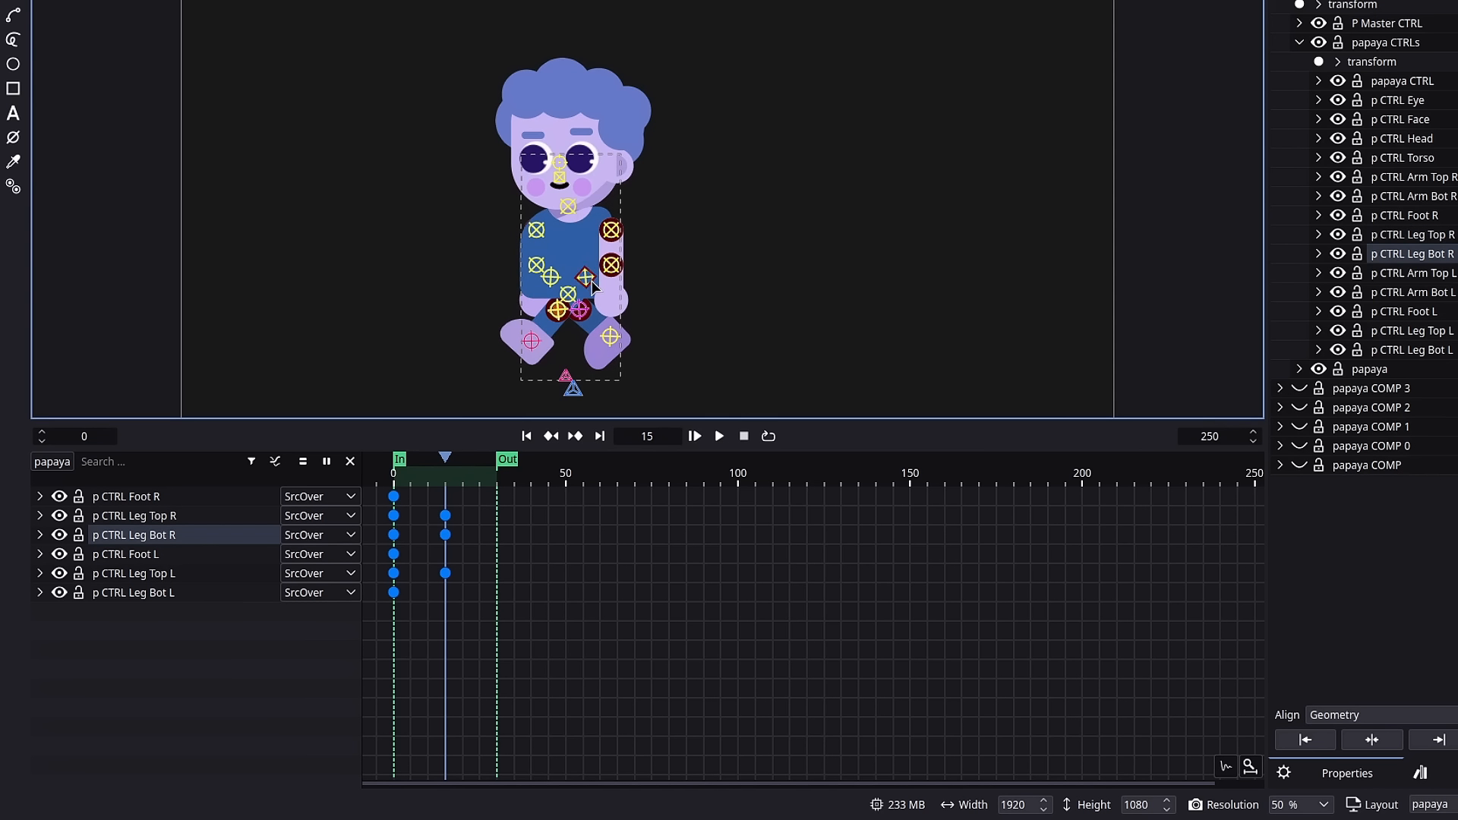
click(751, 329)
key(r)
click(749, 310)
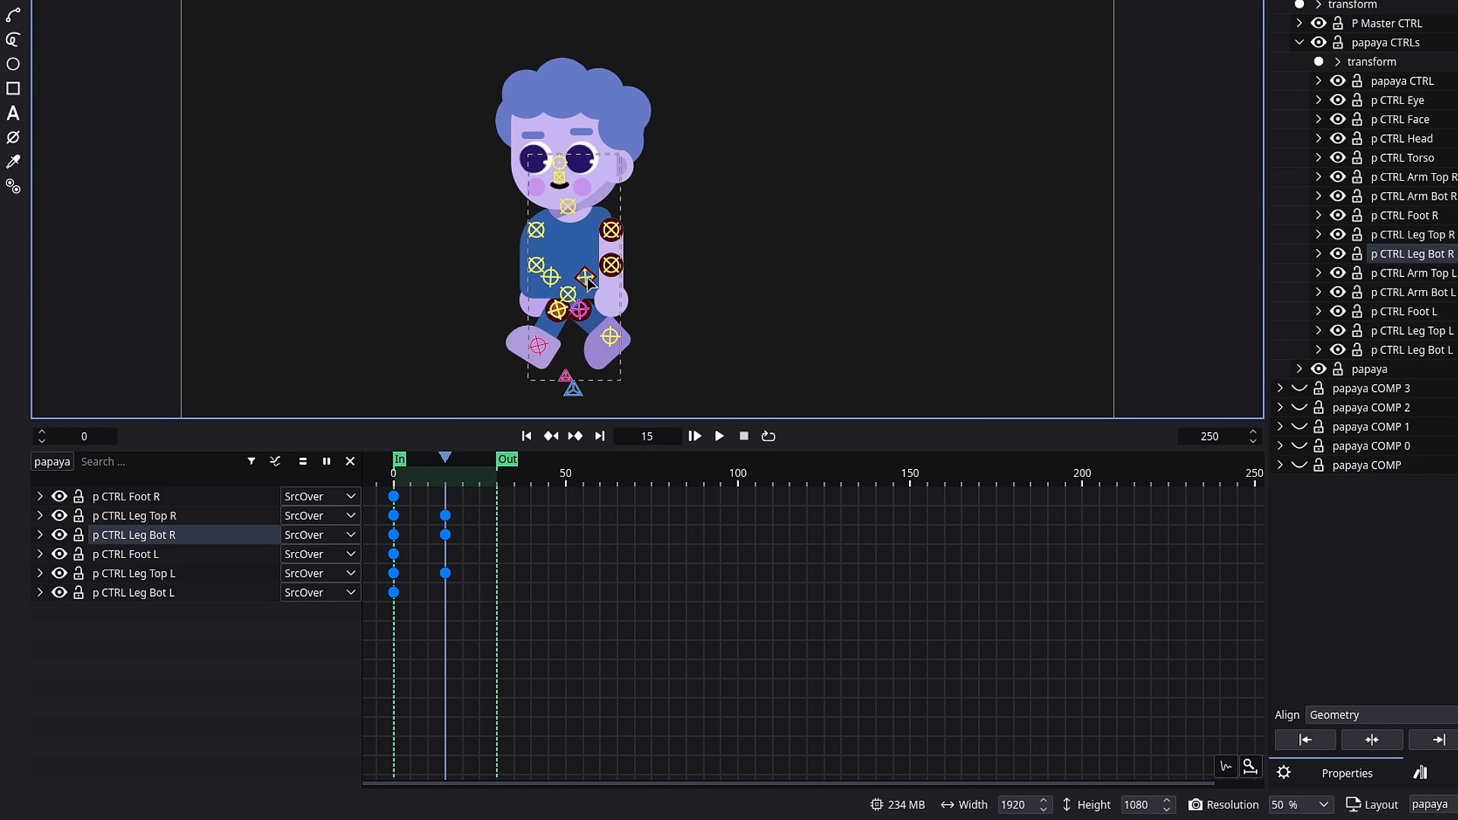
At frame 15, fine-tune the upper legs by rotating p CTRL Leg Top R slightly and p CTRL Leg Top L about -1.3°
click(592, 278)
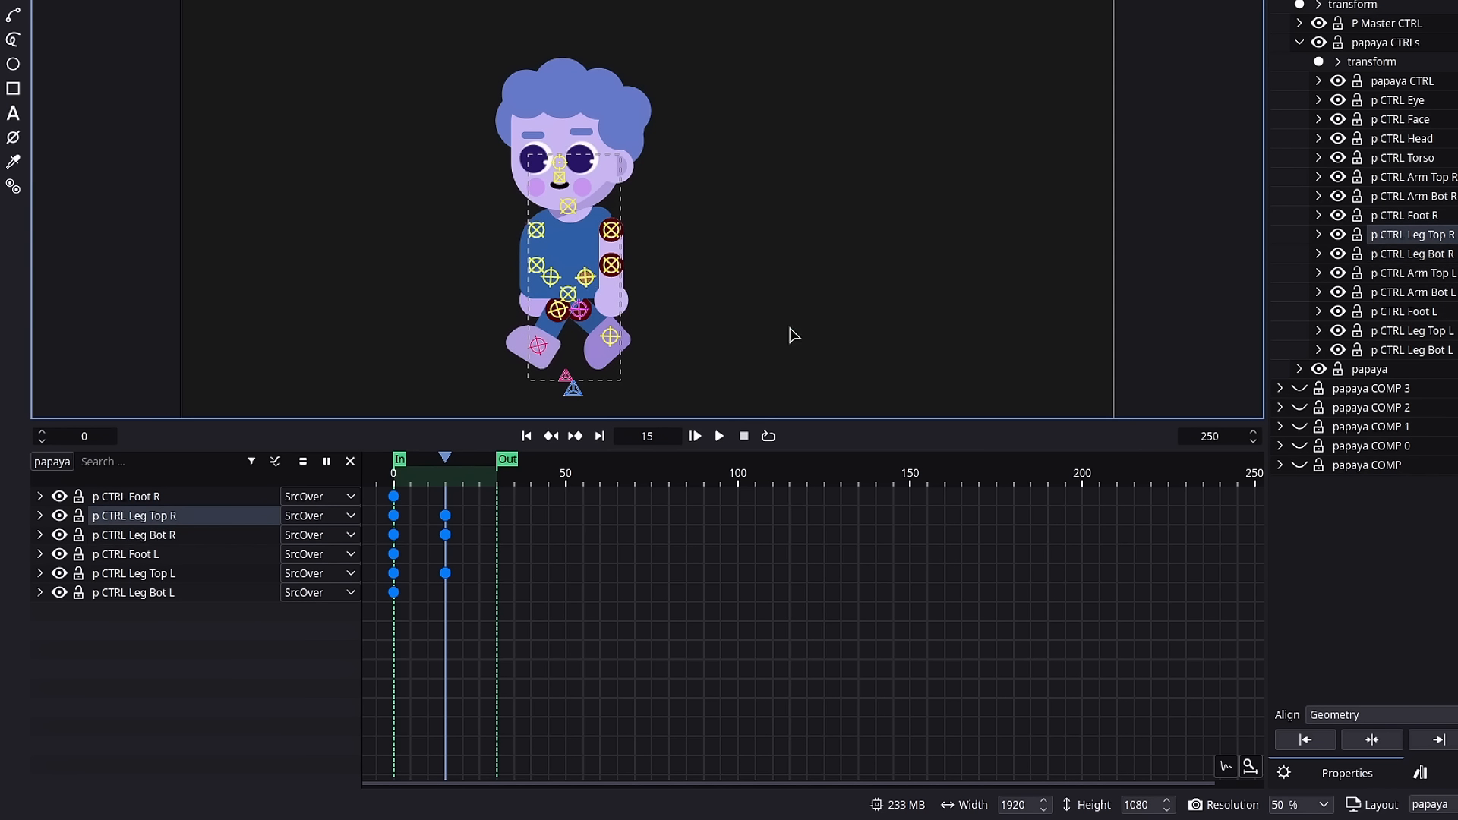
key(r)
click(807, 318)
click(580, 307)
key(r)
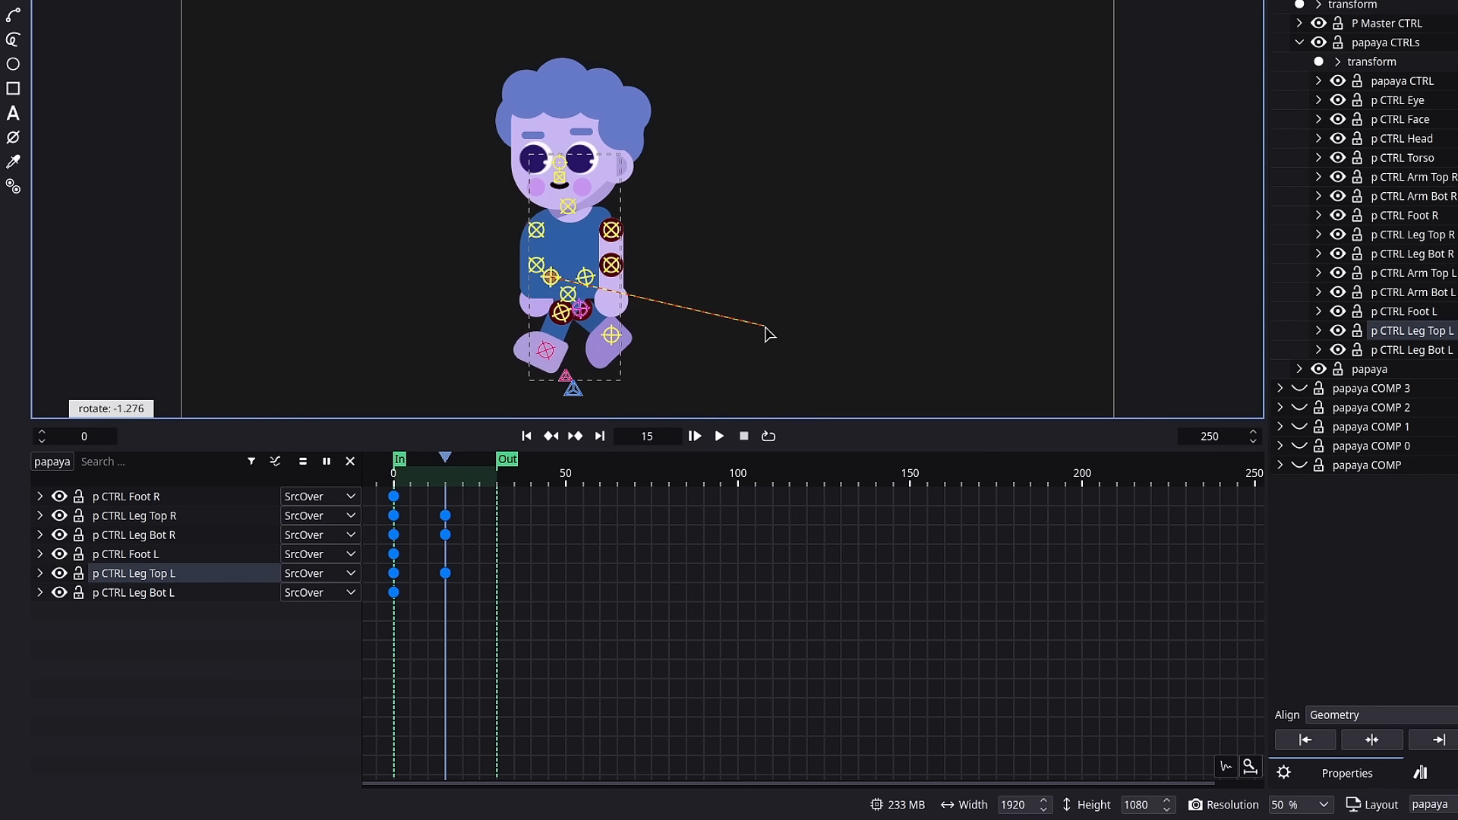
click(767, 340)
At frame 15, adjust the foot angles by rotating p CTRL Foot L about -1.7° and rotating p CTRL Foot R
click(611, 342)
key(r)
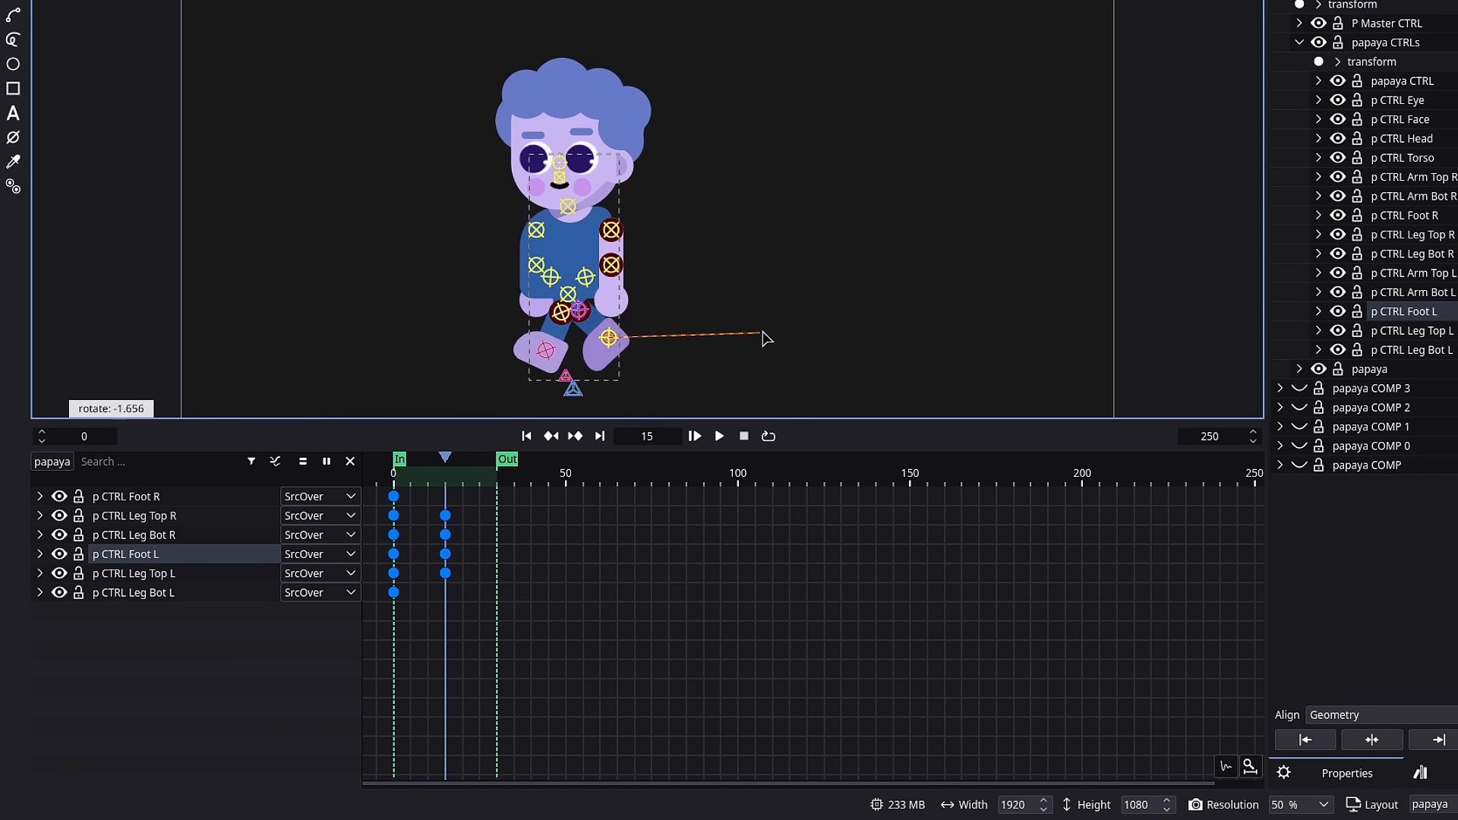
click(764, 334)
click(547, 350)
key(r)
click(740, 356)
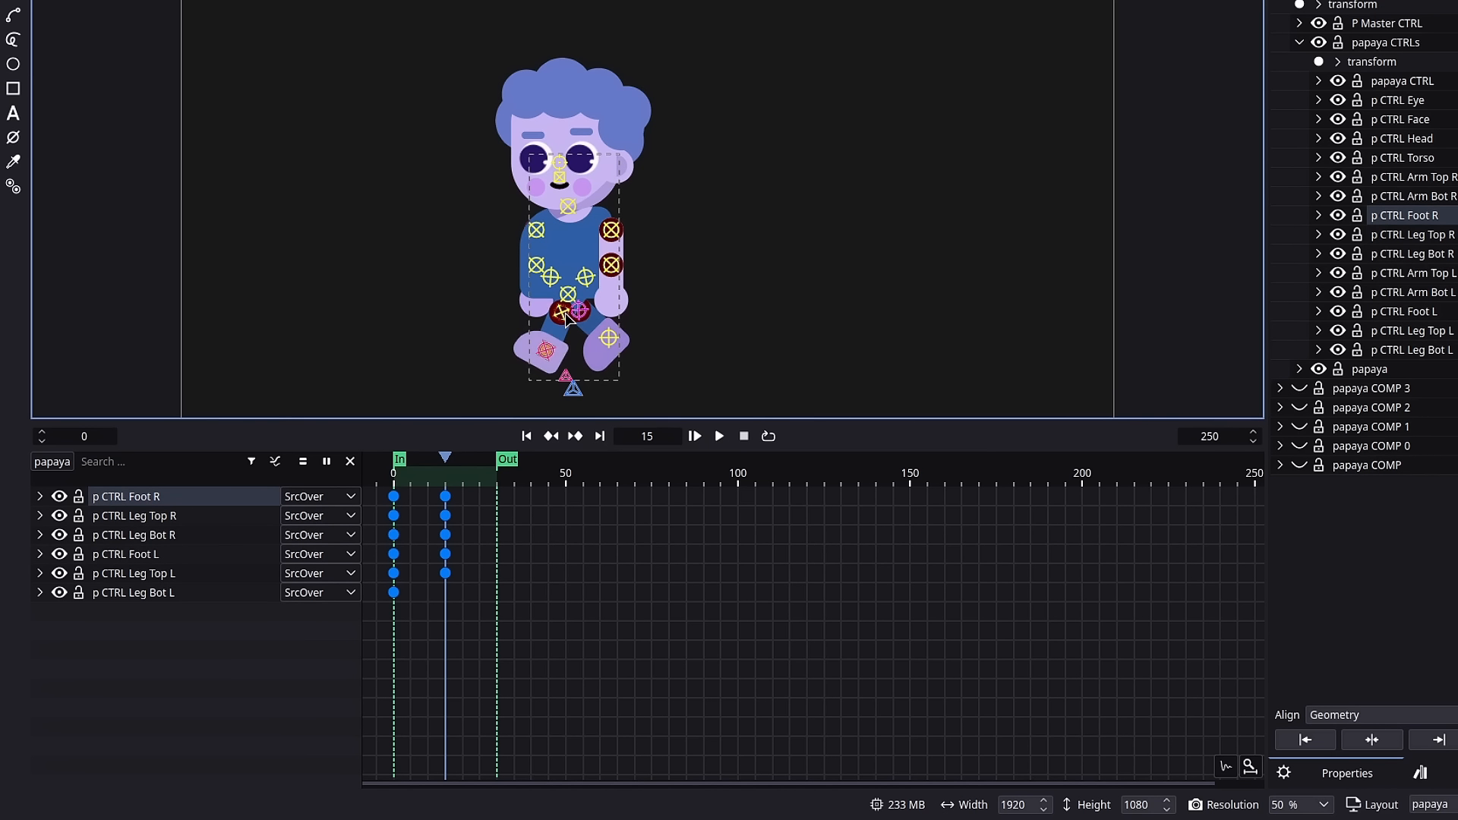
At frame 15, rotate p CTRL Leg Bot L to finish the contact pose and play back the motion
click(566, 318)
key(r)
click(758, 342)
key(space)
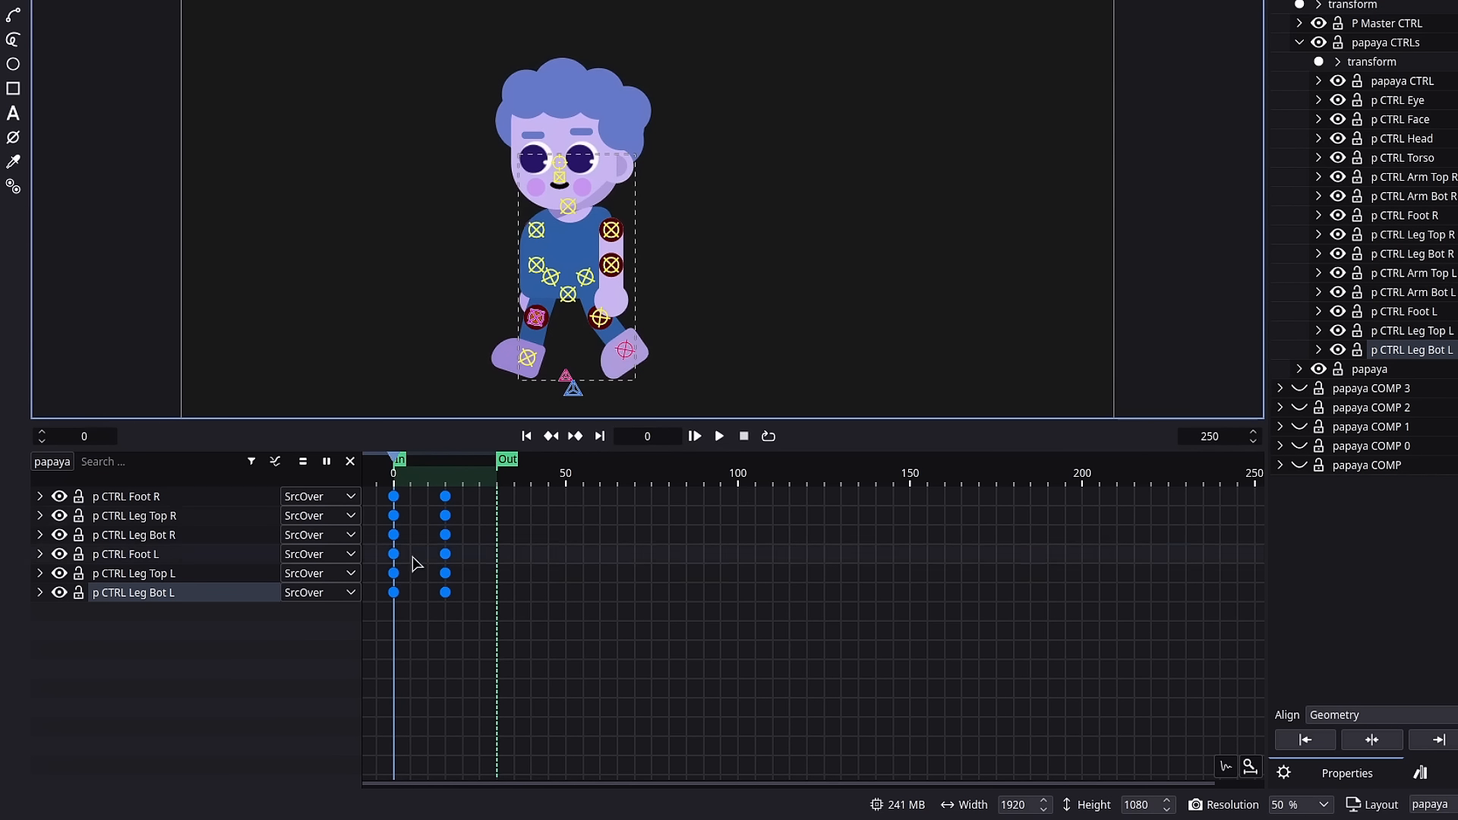
Duplicate all six leg and foot keyframes from frame 0 to frame 30 and preview the loop
drag(423, 607, 396, 514)
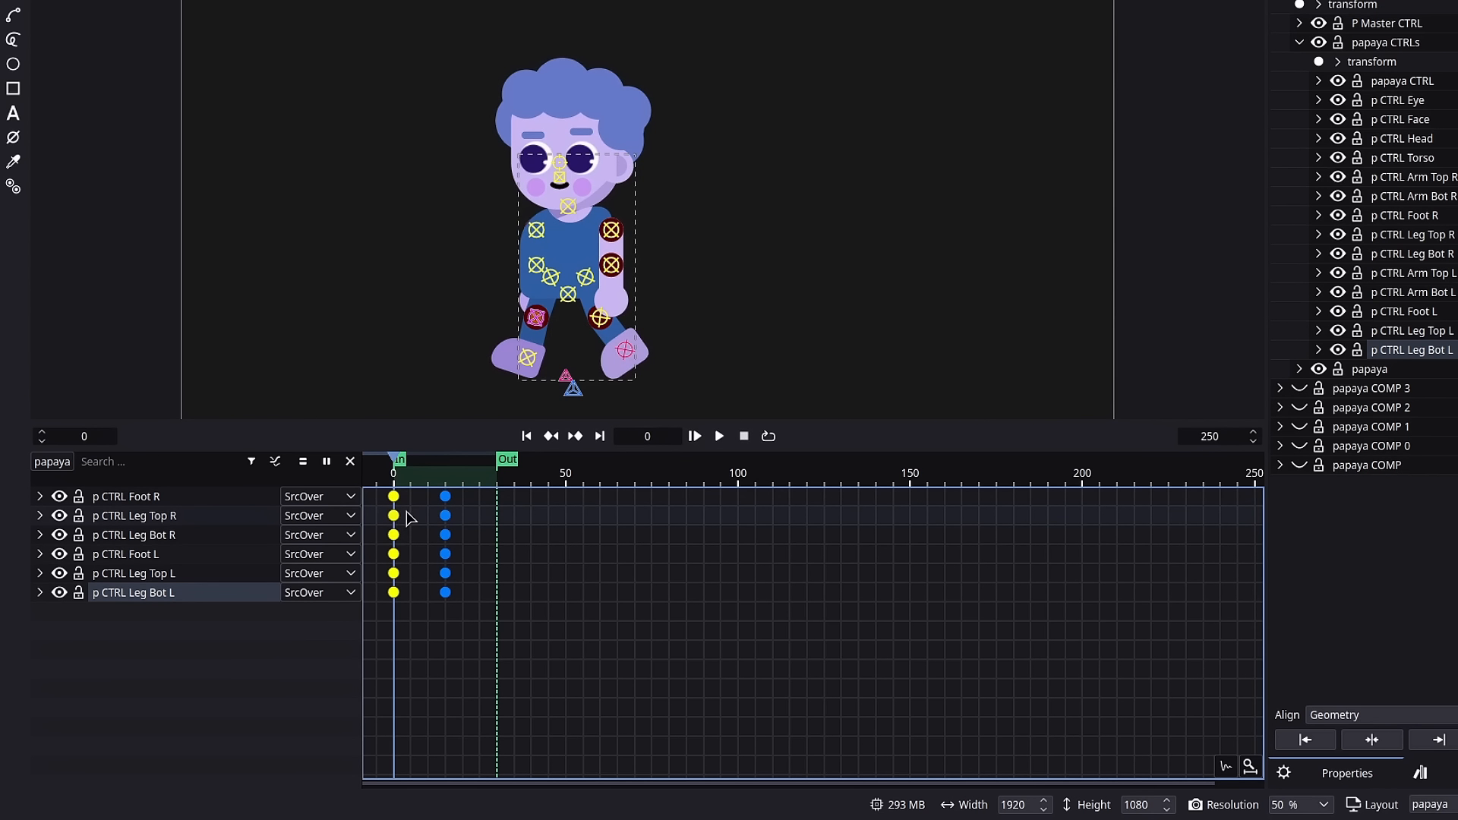
key(ctrl+d)
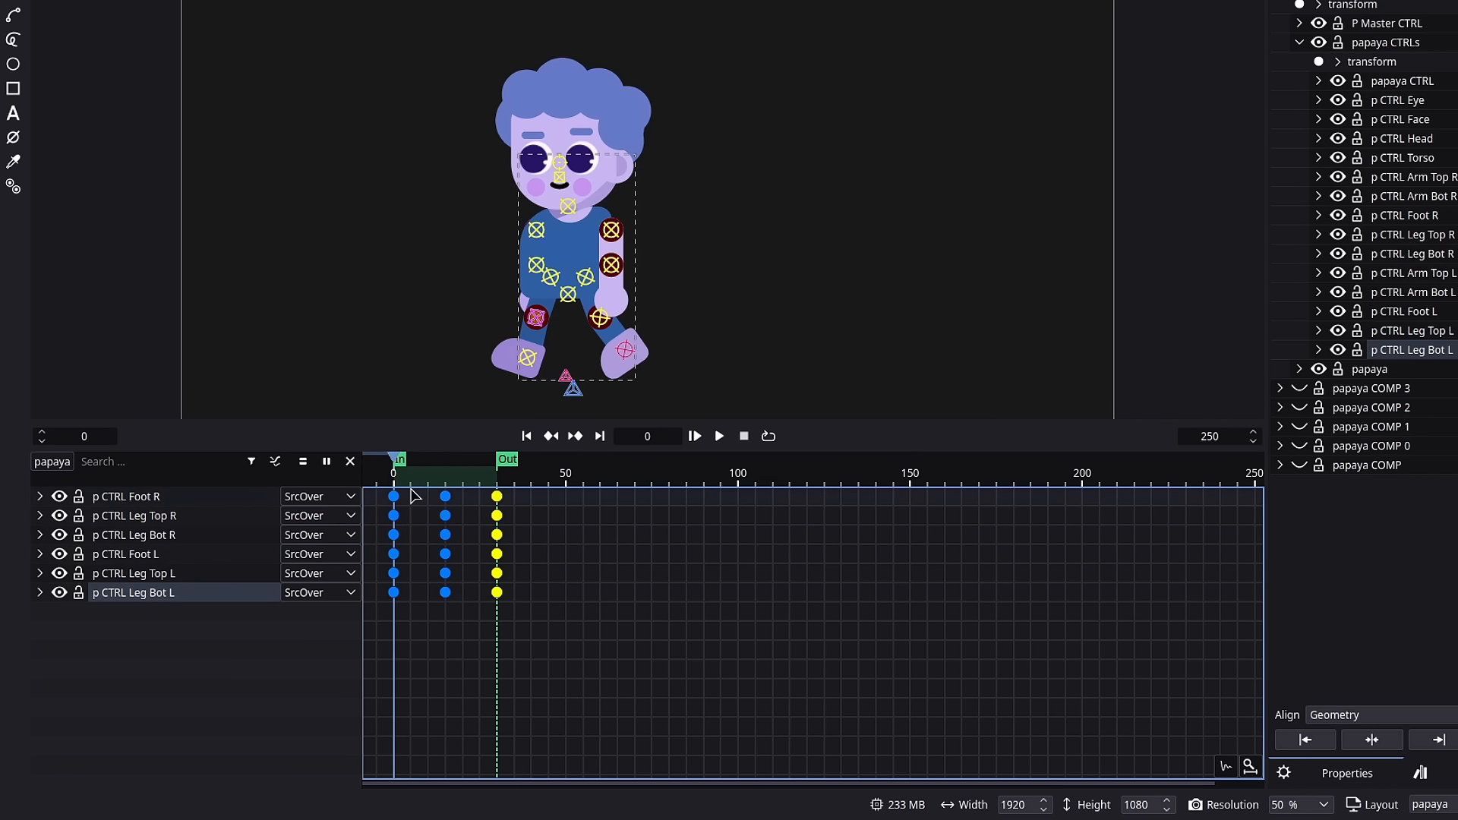
key(space)
key(space)
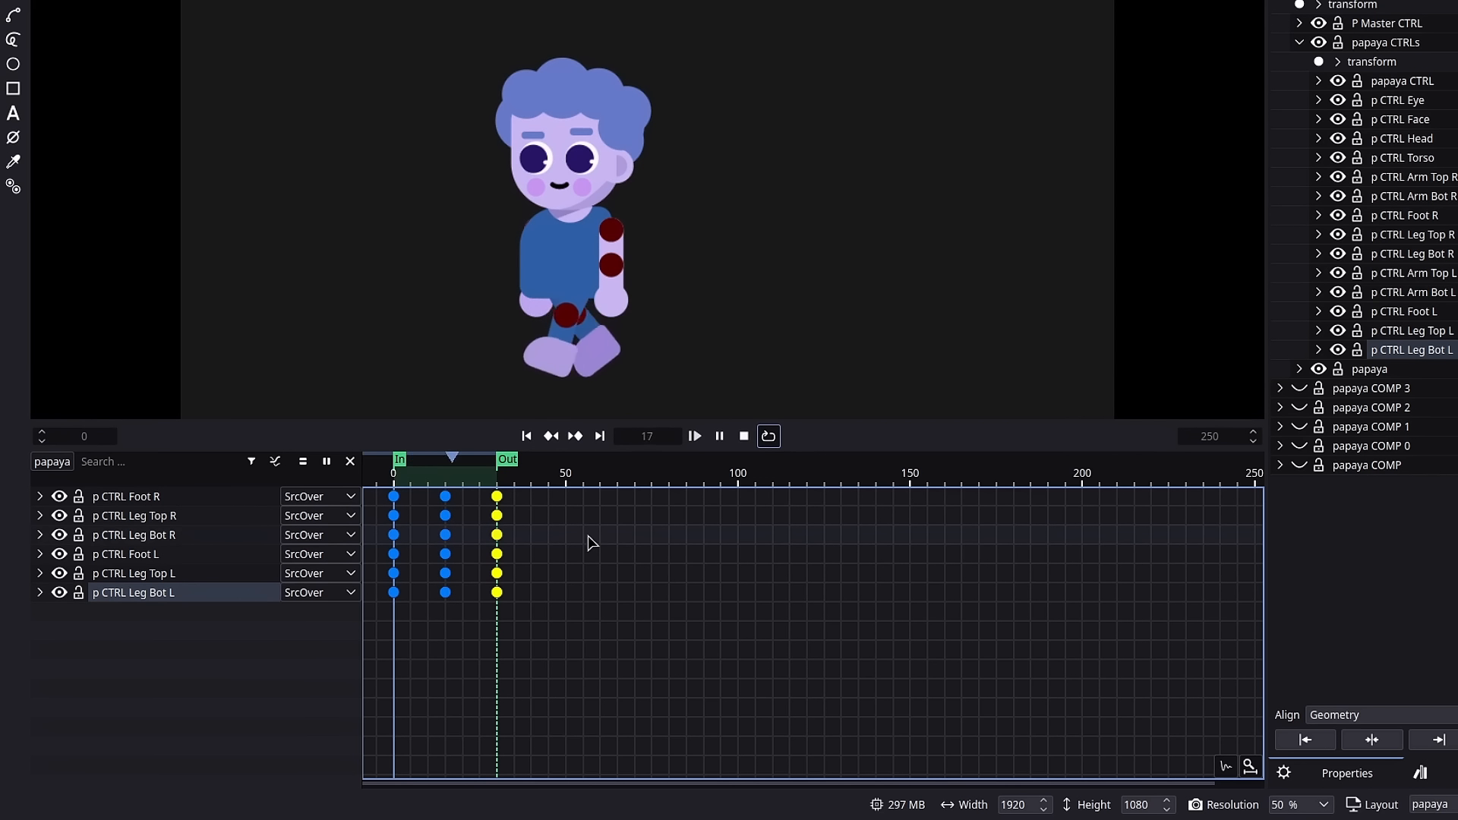
key(space)
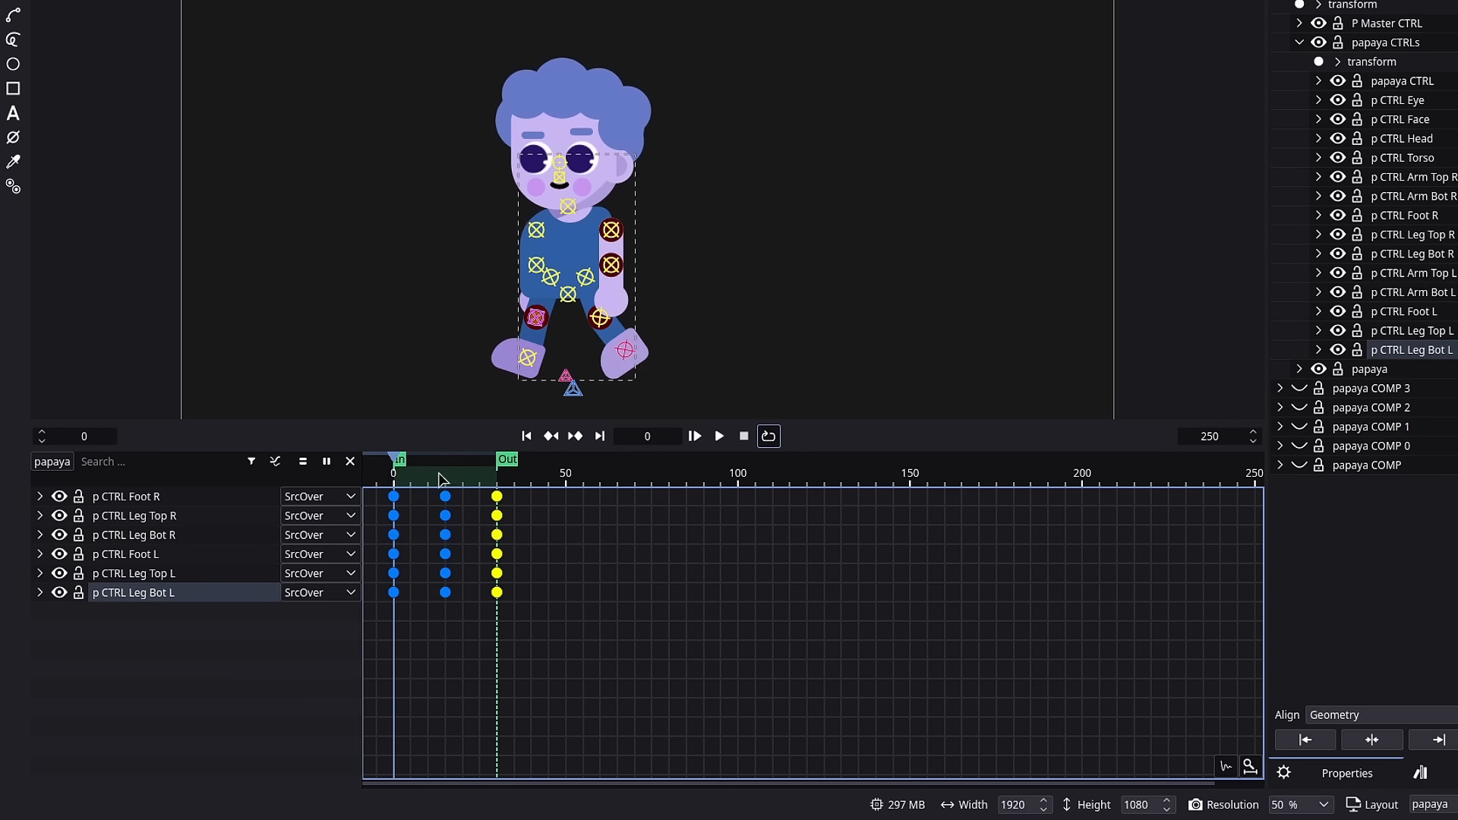
Step through frames 0 to 7 to examine how the legs pass each other, ending on frame 7
click(417, 483)
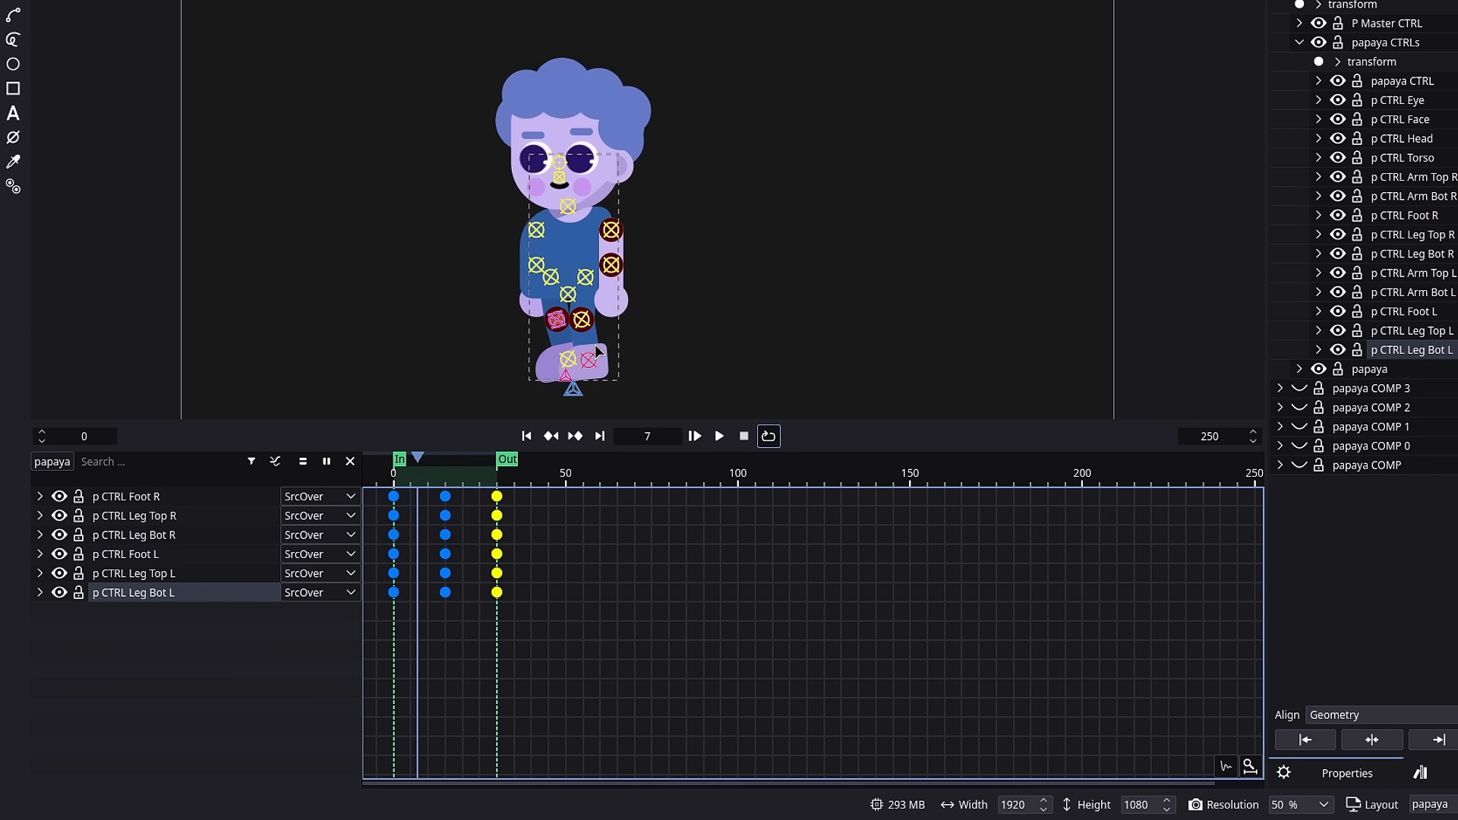
key(Left)
key(Left)
key(Left)
key(Left)
key(Left)
key(Left)
key(Left)
key(Right)
key(Right)
key(Right)
key(Right)
key(Right)
key(Right)
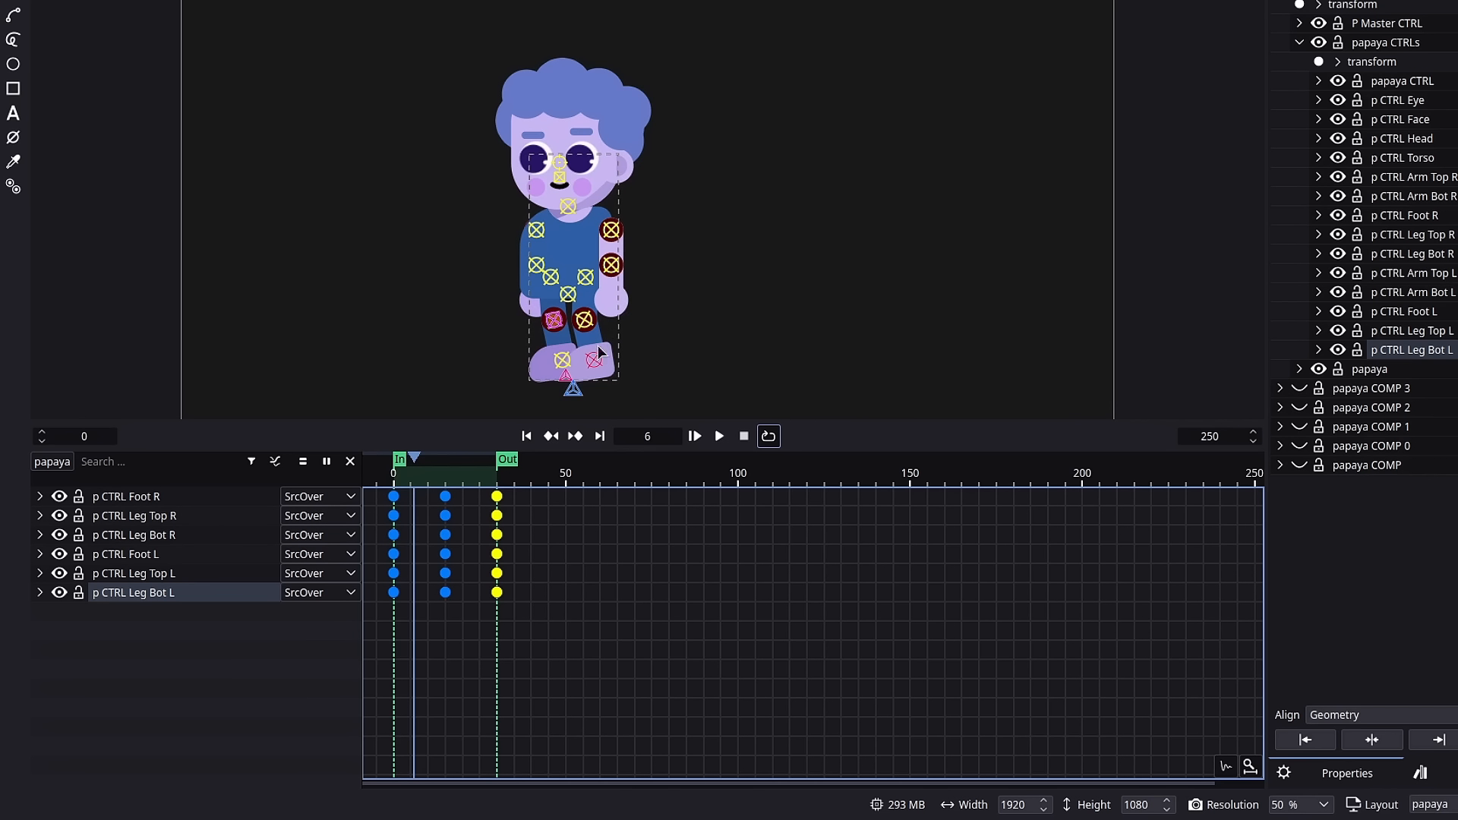
key(Right)
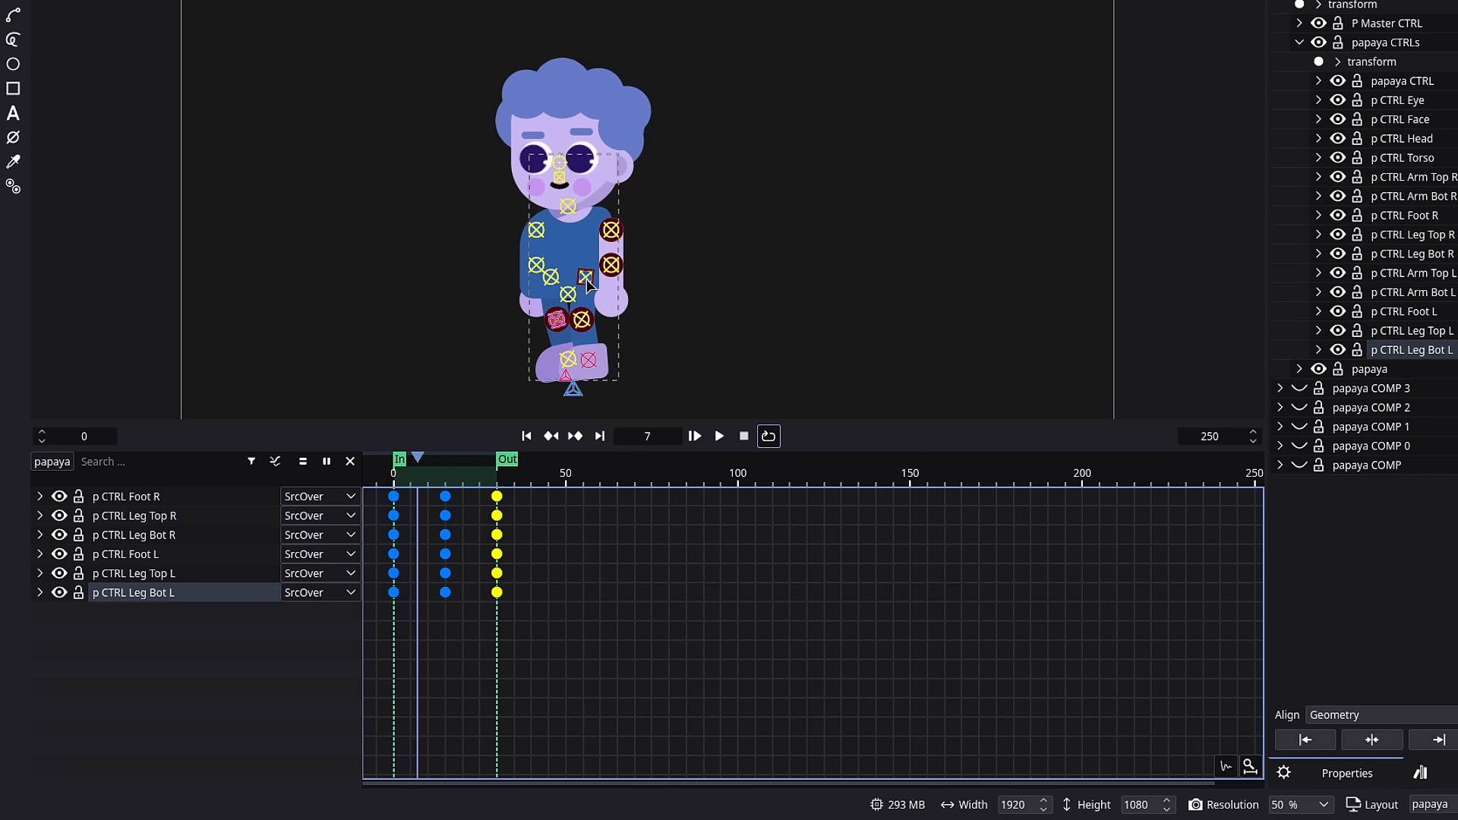
At frame 7, rotate the right leg and foot controls into a raised, bent passing pose and adjust p CTRL Leg Top L
drag(582, 319, 690, 308)
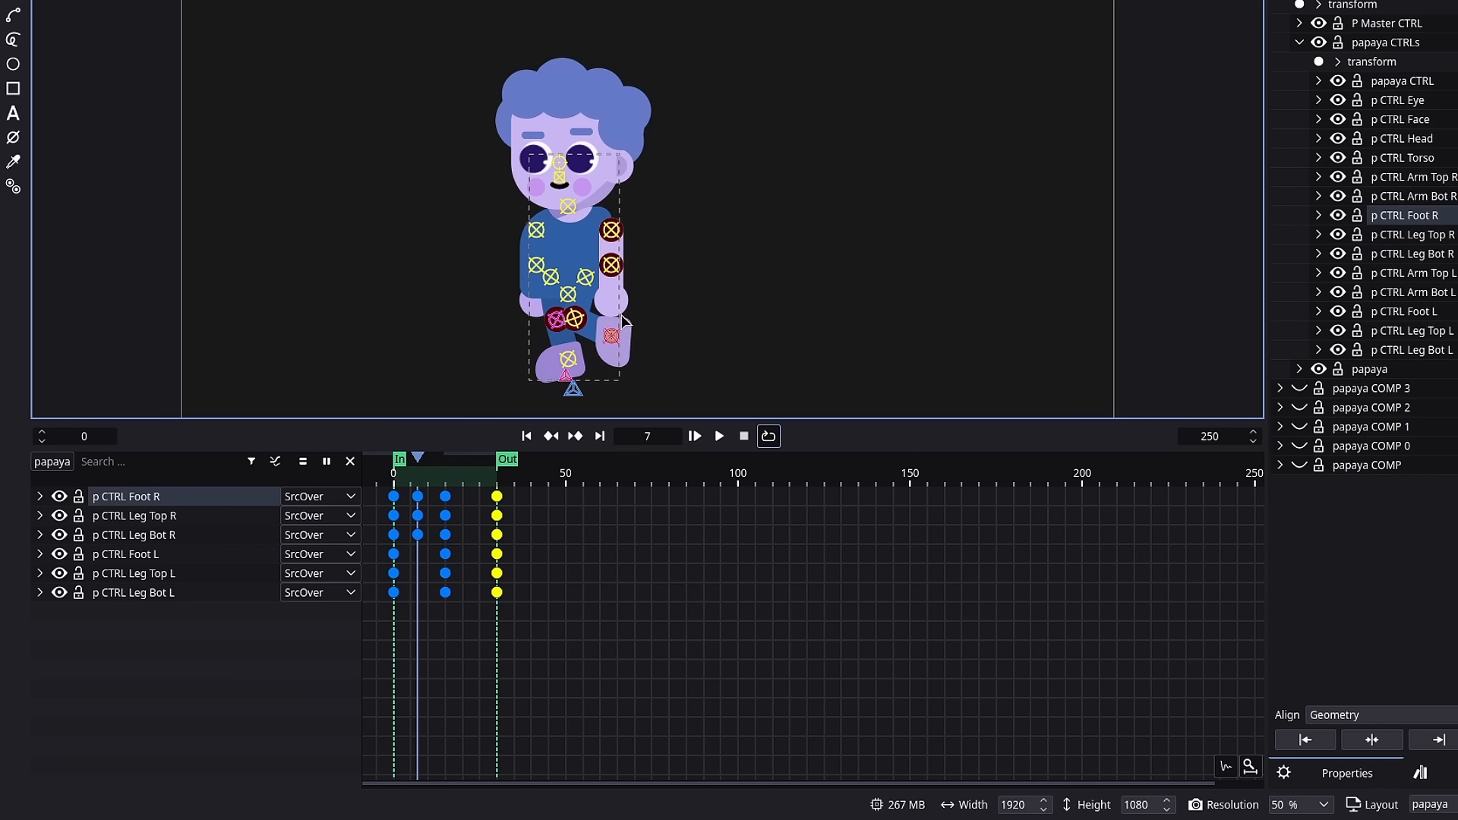
click(554, 278)
drag(686, 285, 756, 287)
At frame 7, rotate p CTRL Leg Bot L and p CTRL Foot L to plant the left leg flat under the body
click(552, 320)
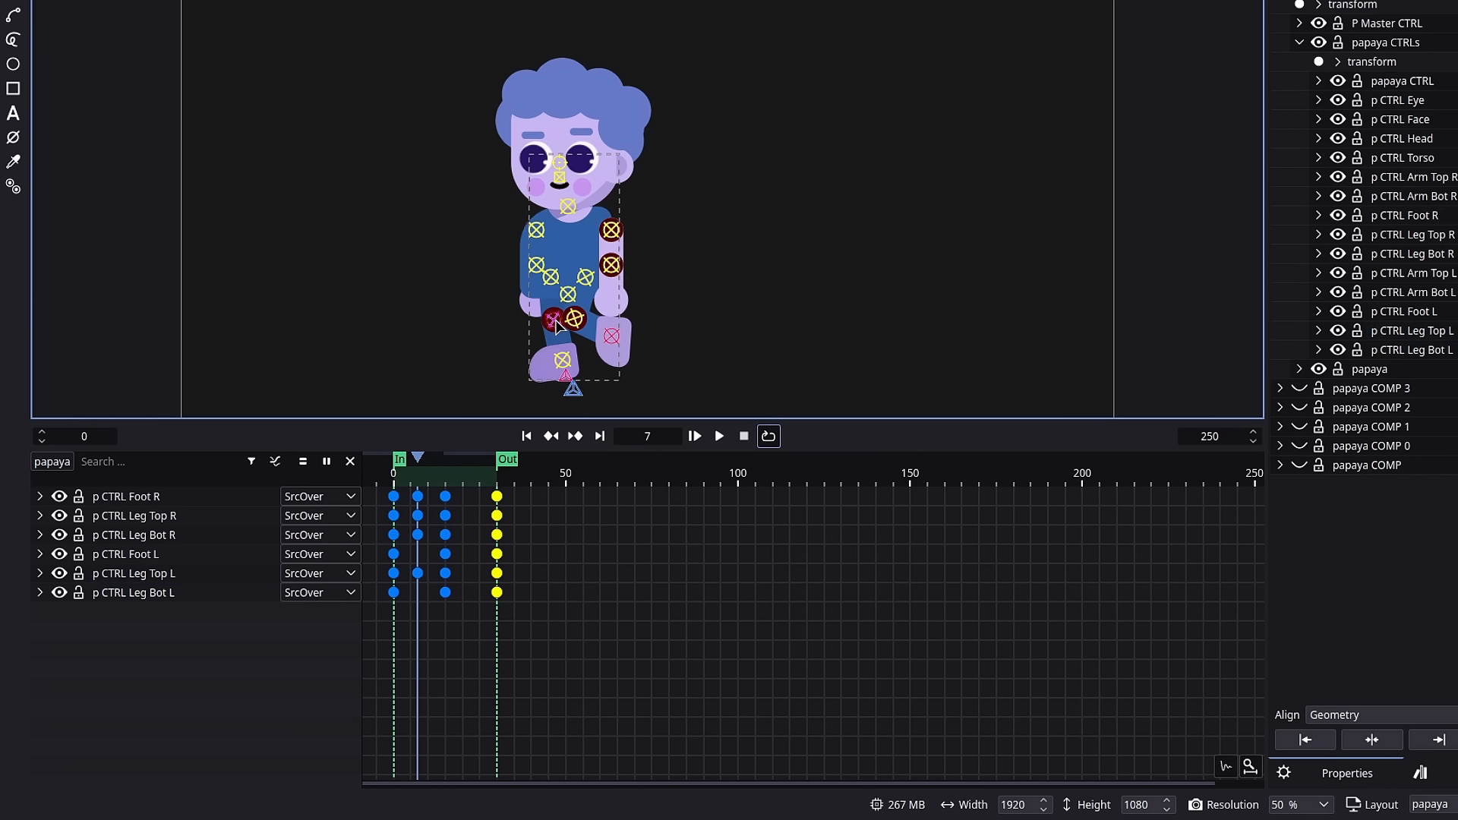
key(r)
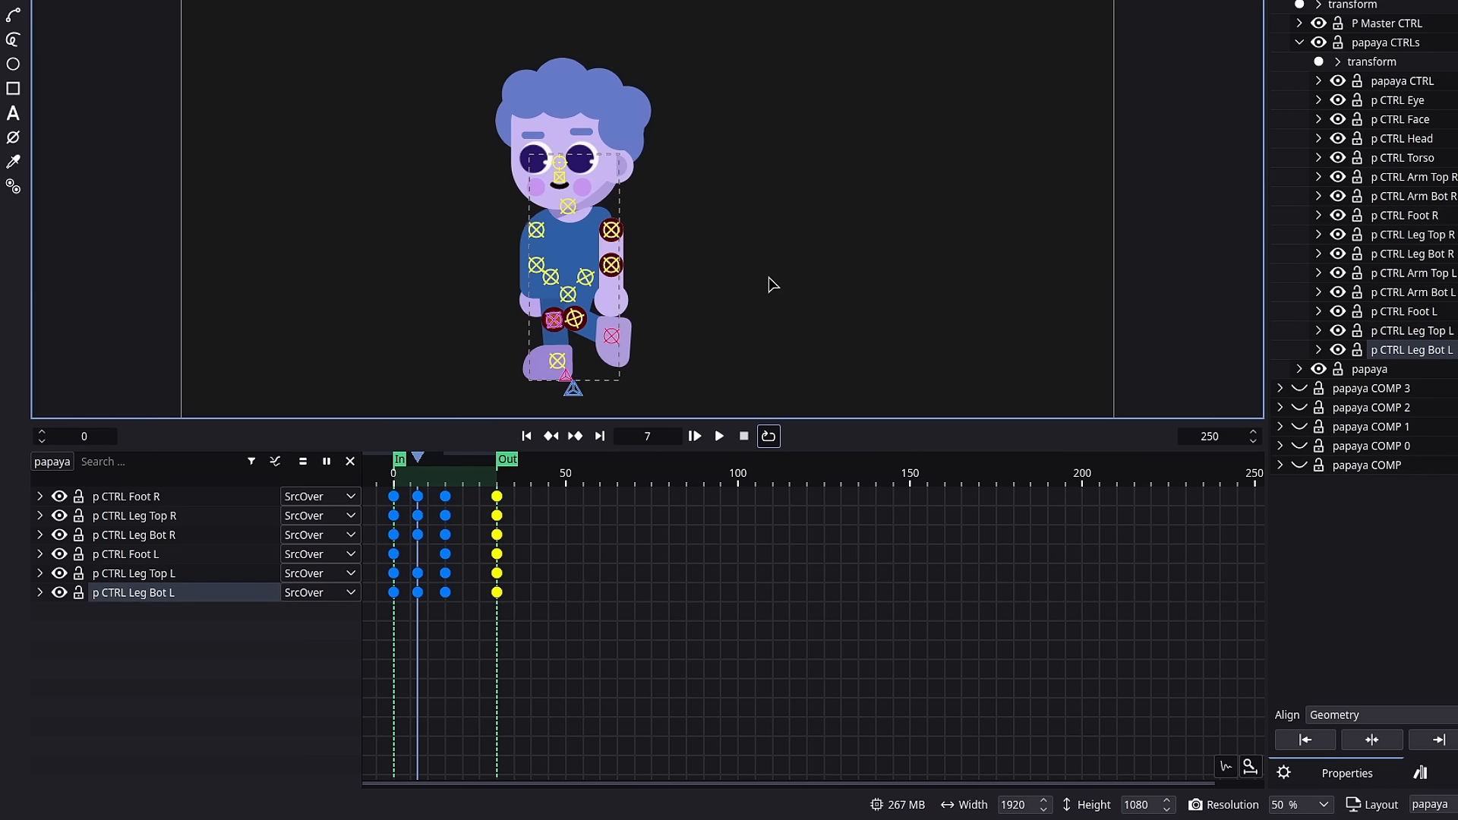
key(r)
click(768, 274)
click(559, 361)
key(r)
click(769, 281)
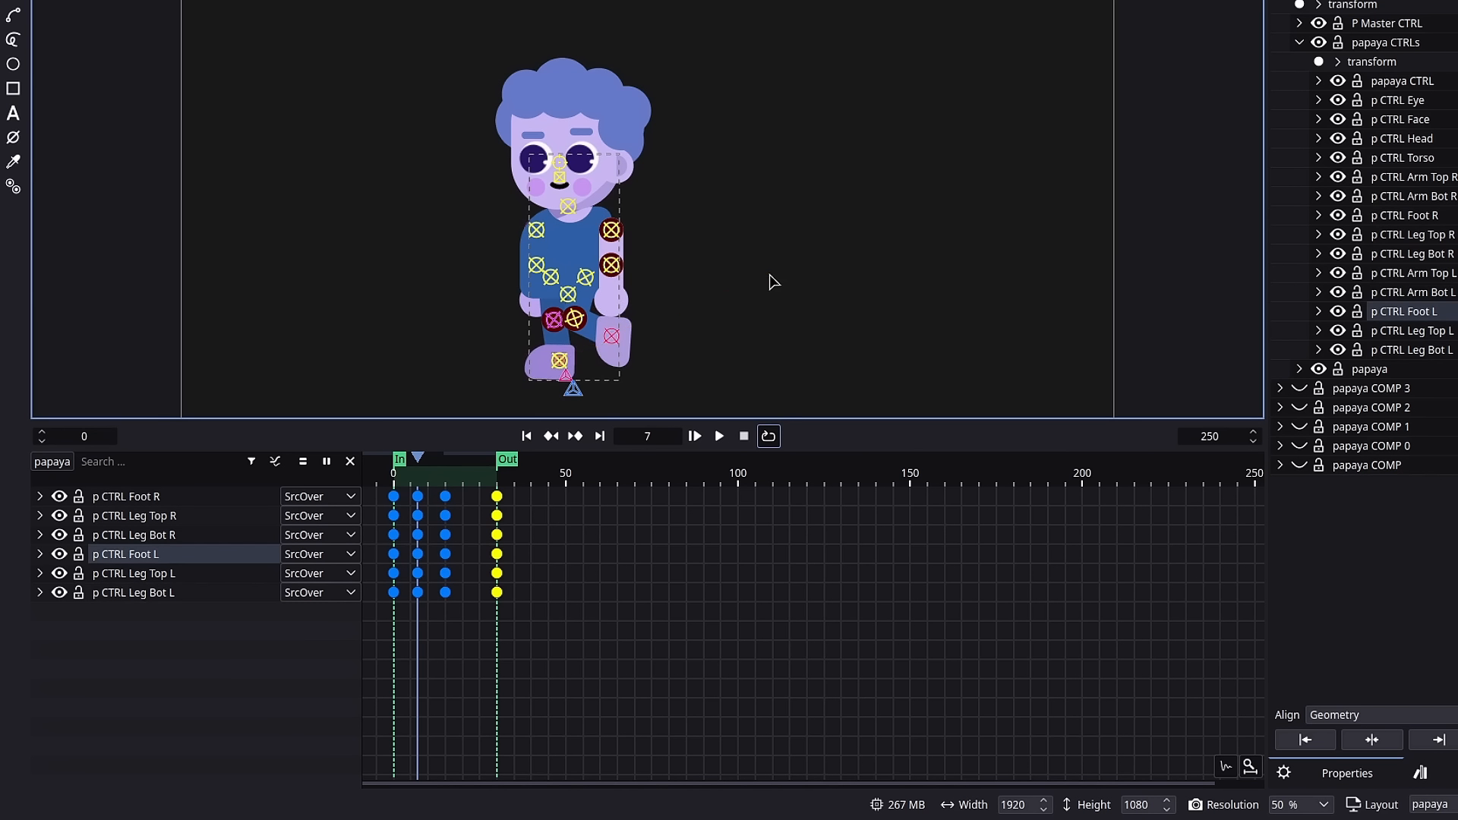
Play back the walk cycle to check the frame 7 passing pose
key(space)
key(space)
click(577, 319)
key(space)
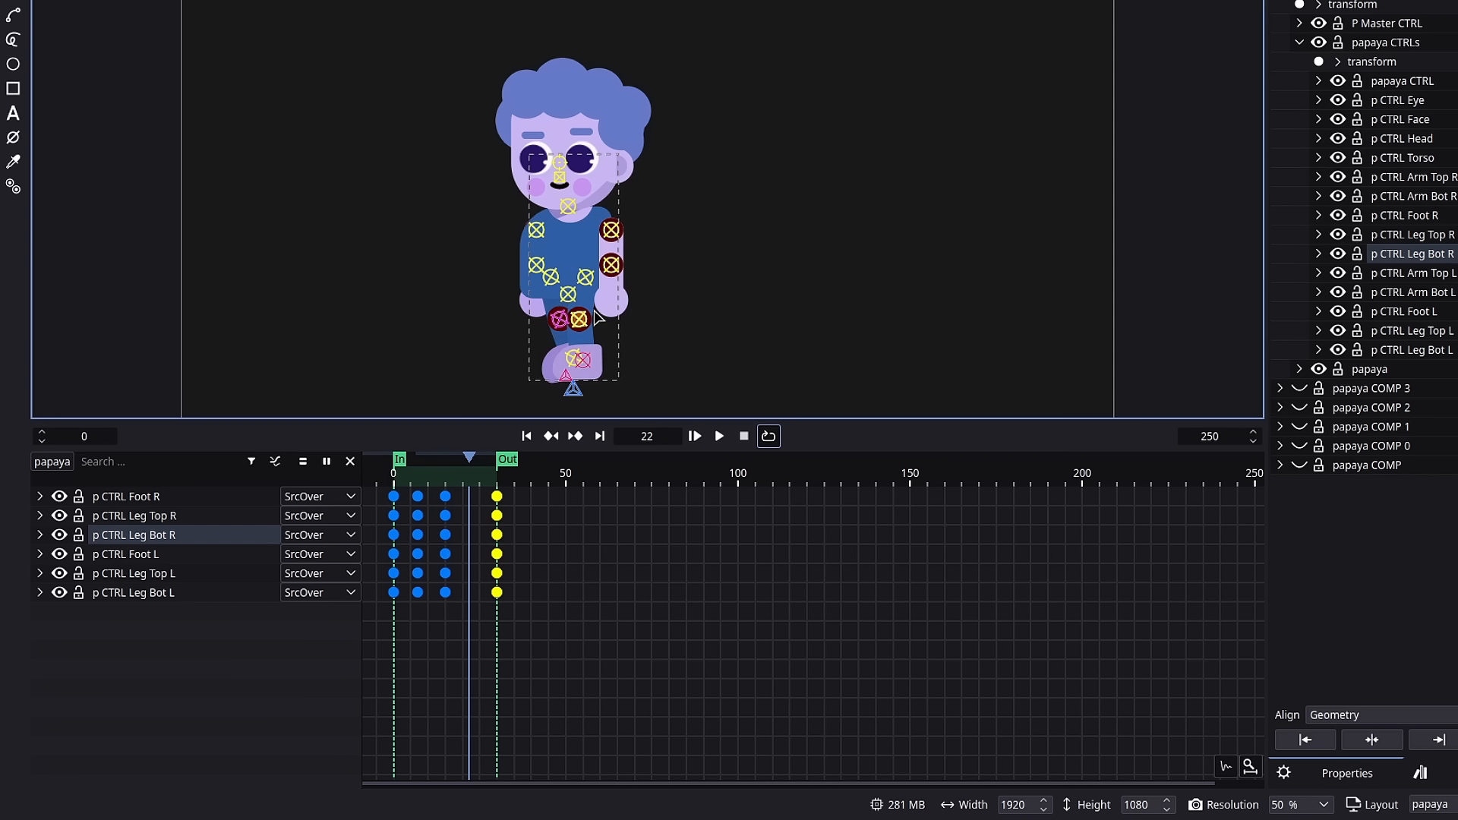
At frame 22, rotate p CTRL Leg Top L slightly and p CTRL Leg Bot L strongly so the left lower leg lifts behind
click(551, 278)
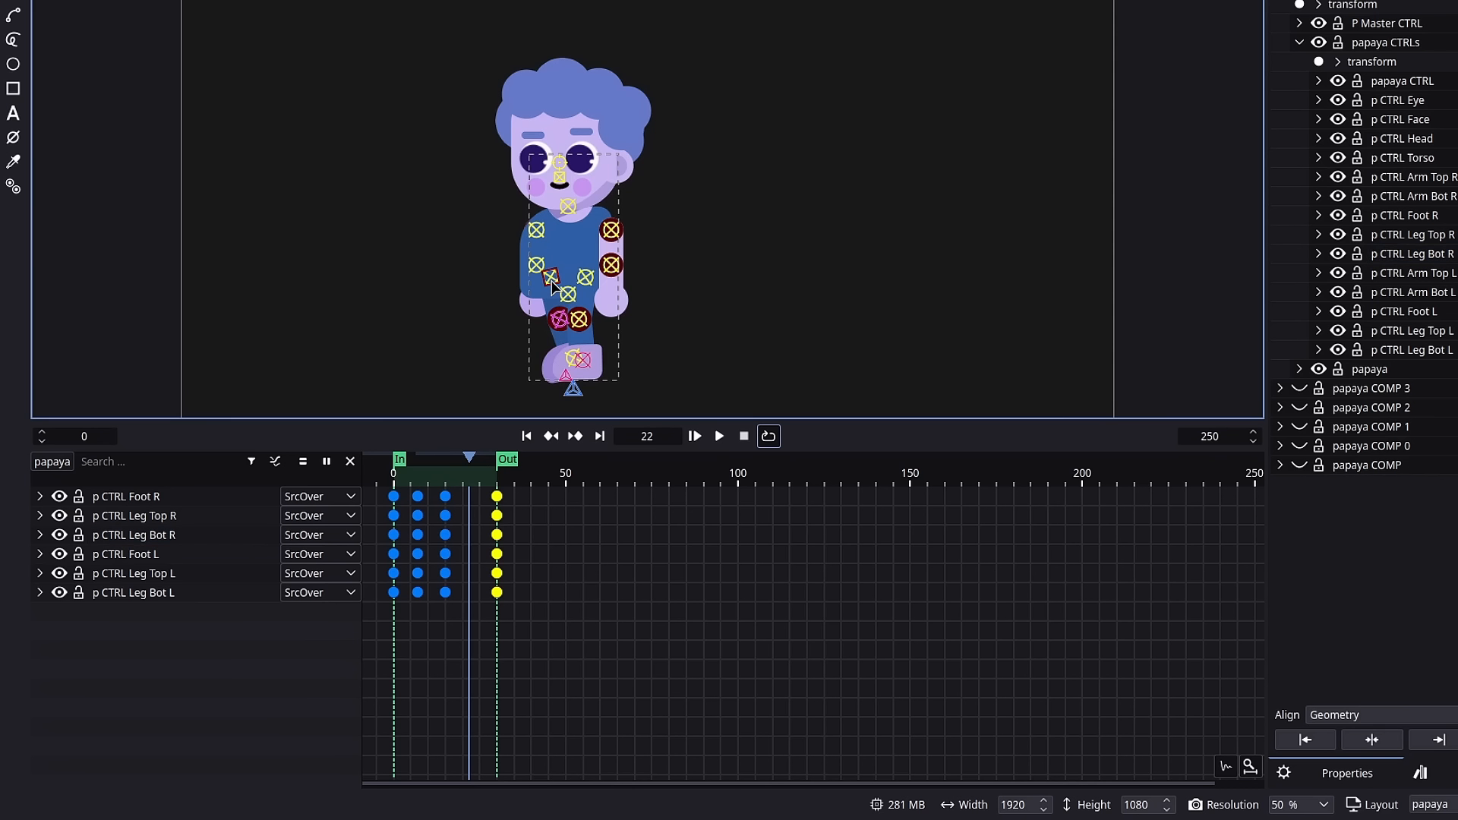
key(r)
click(674, 328)
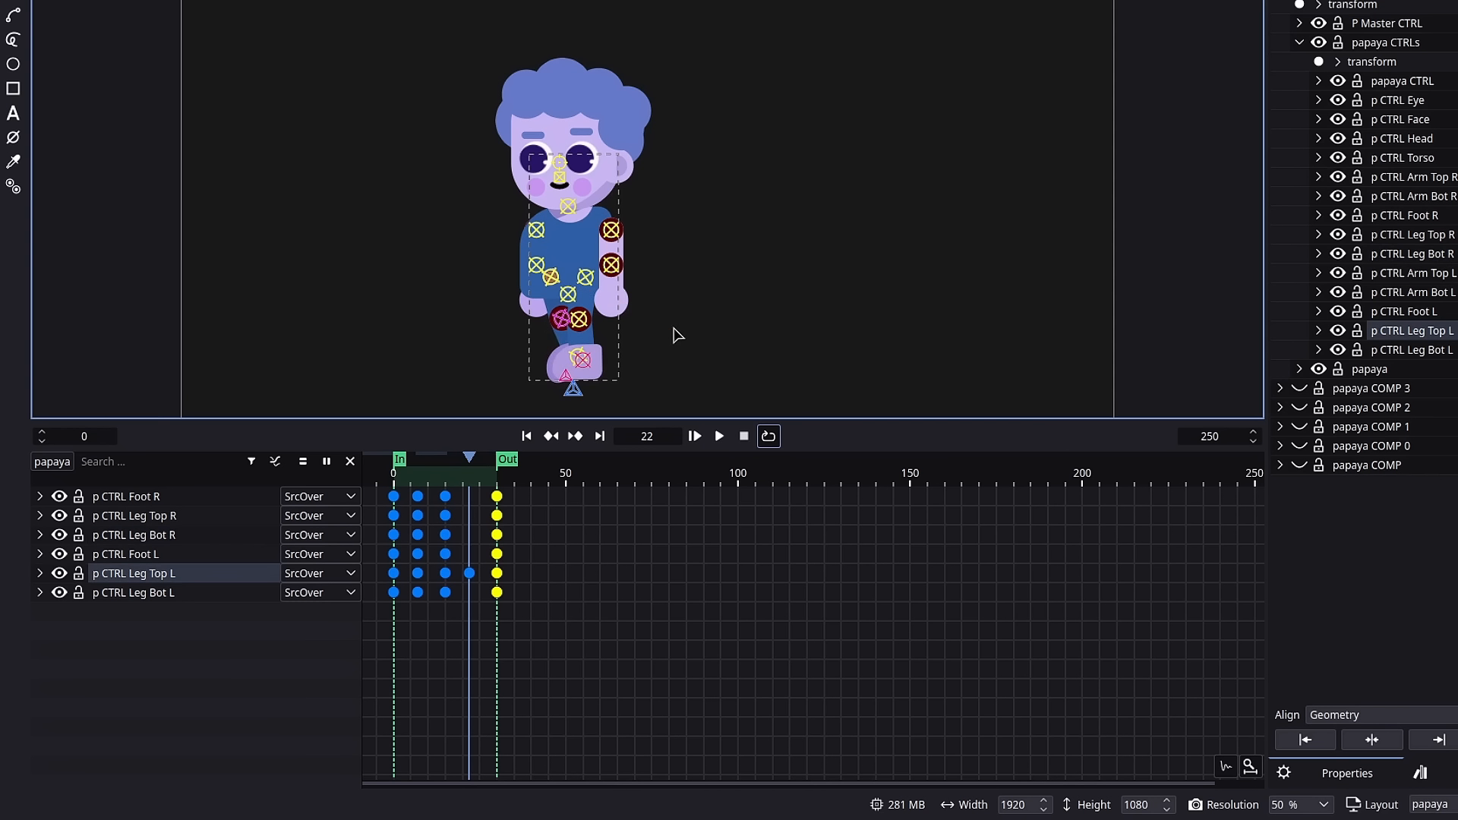
click(563, 332)
key(r)
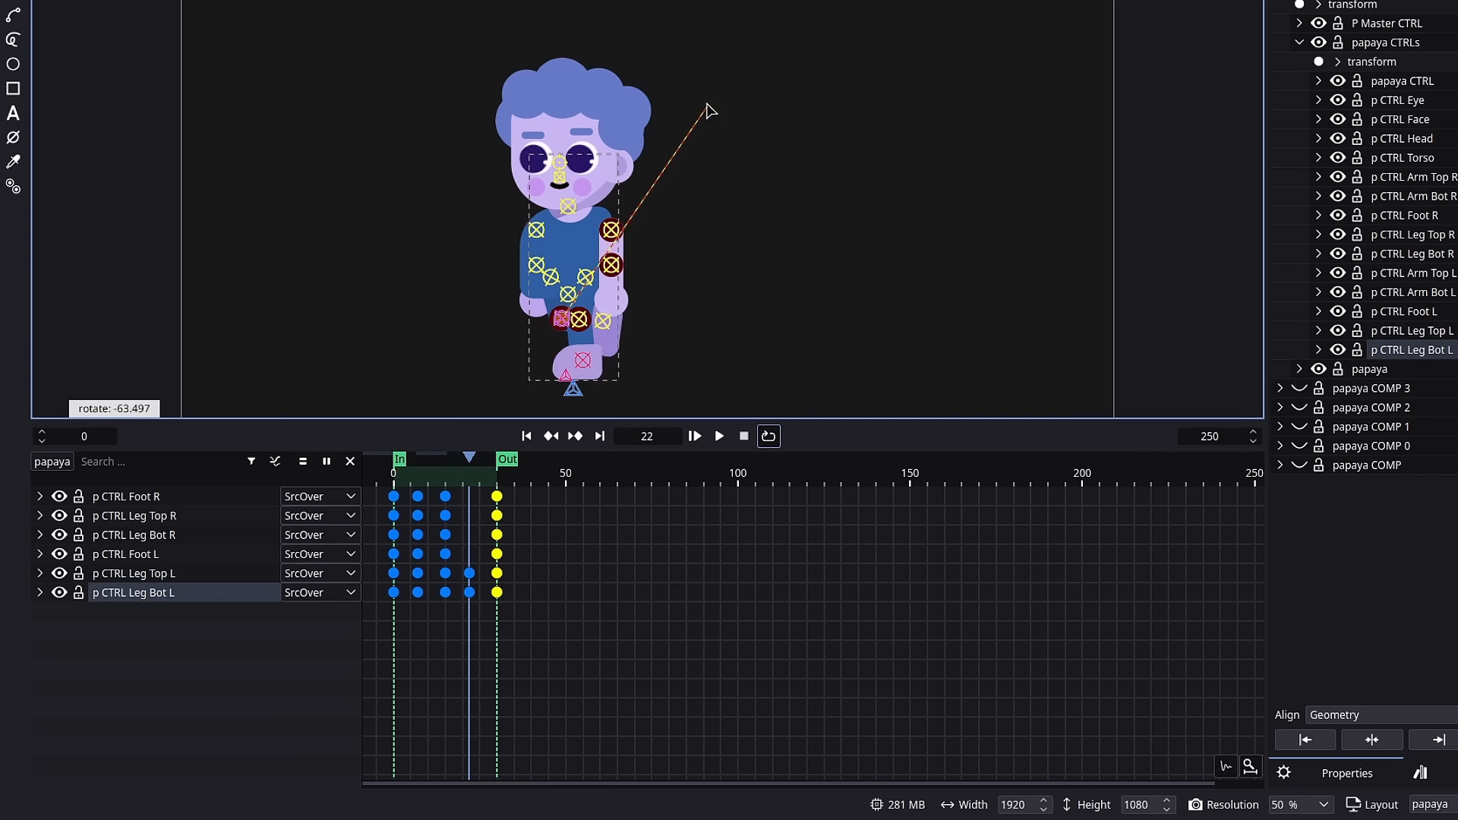
click(668, 101)
At frame 22, rotate p CTRL Leg Bot R and p CTRL Foot R to plant the right leg under the body
click(581, 320)
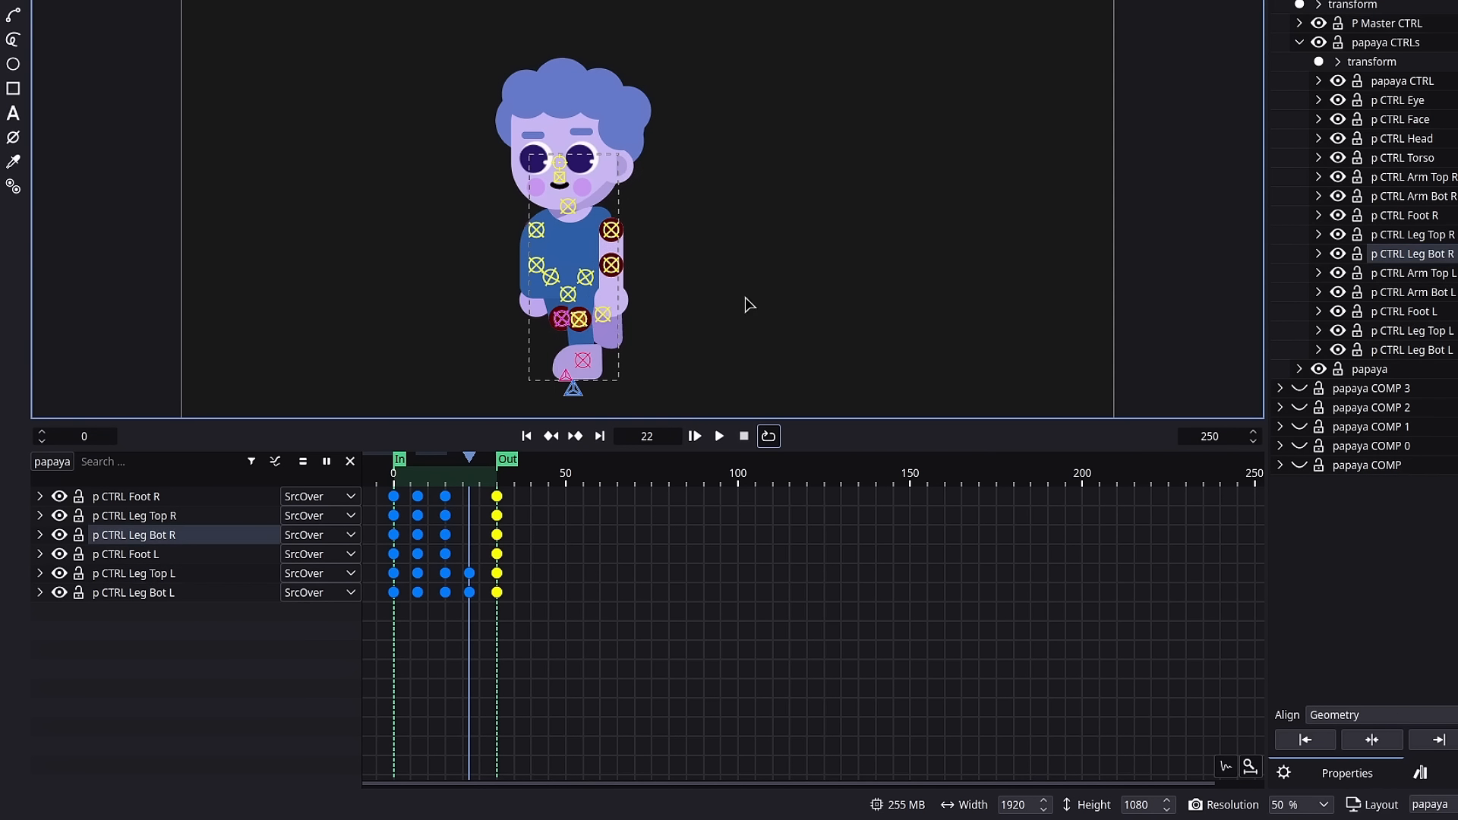
key(r)
click(795, 265)
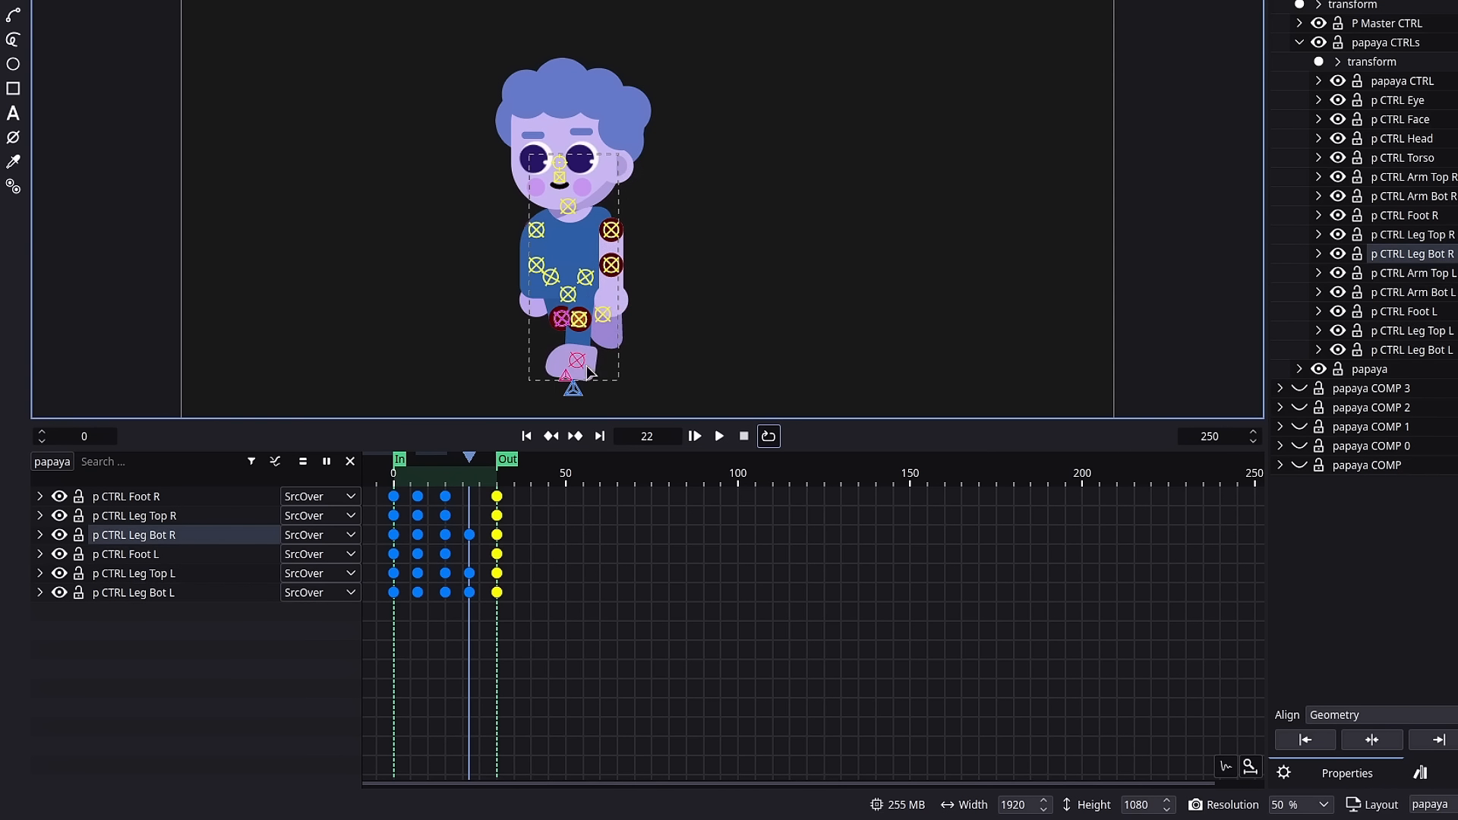
click(584, 360)
key(r)
click(743, 343)
At frame 22, rotate p CTRL Foot L and p CTRL Leg Top R to complete the second passing pose
click(603, 314)
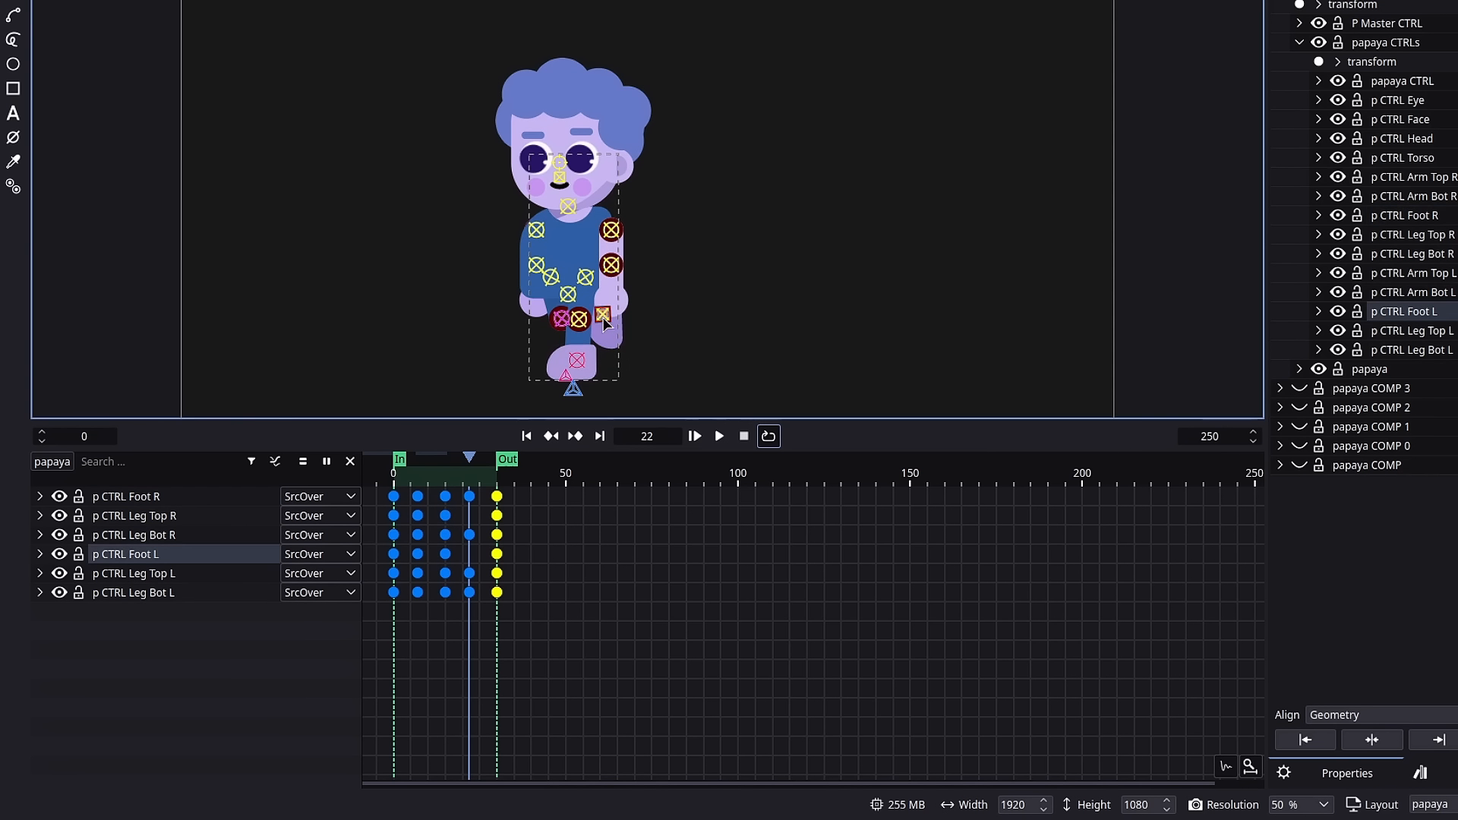
key(r)
click(760, 289)
click(586, 278)
key(r)
click(723, 308)
Step and scrub through the frames up to the end of the cycle to examine the leg motion
key(Right)
key(Right)
key(Right)
key(Right)
key(Right)
key(Right)
key(Right)
key(Right)
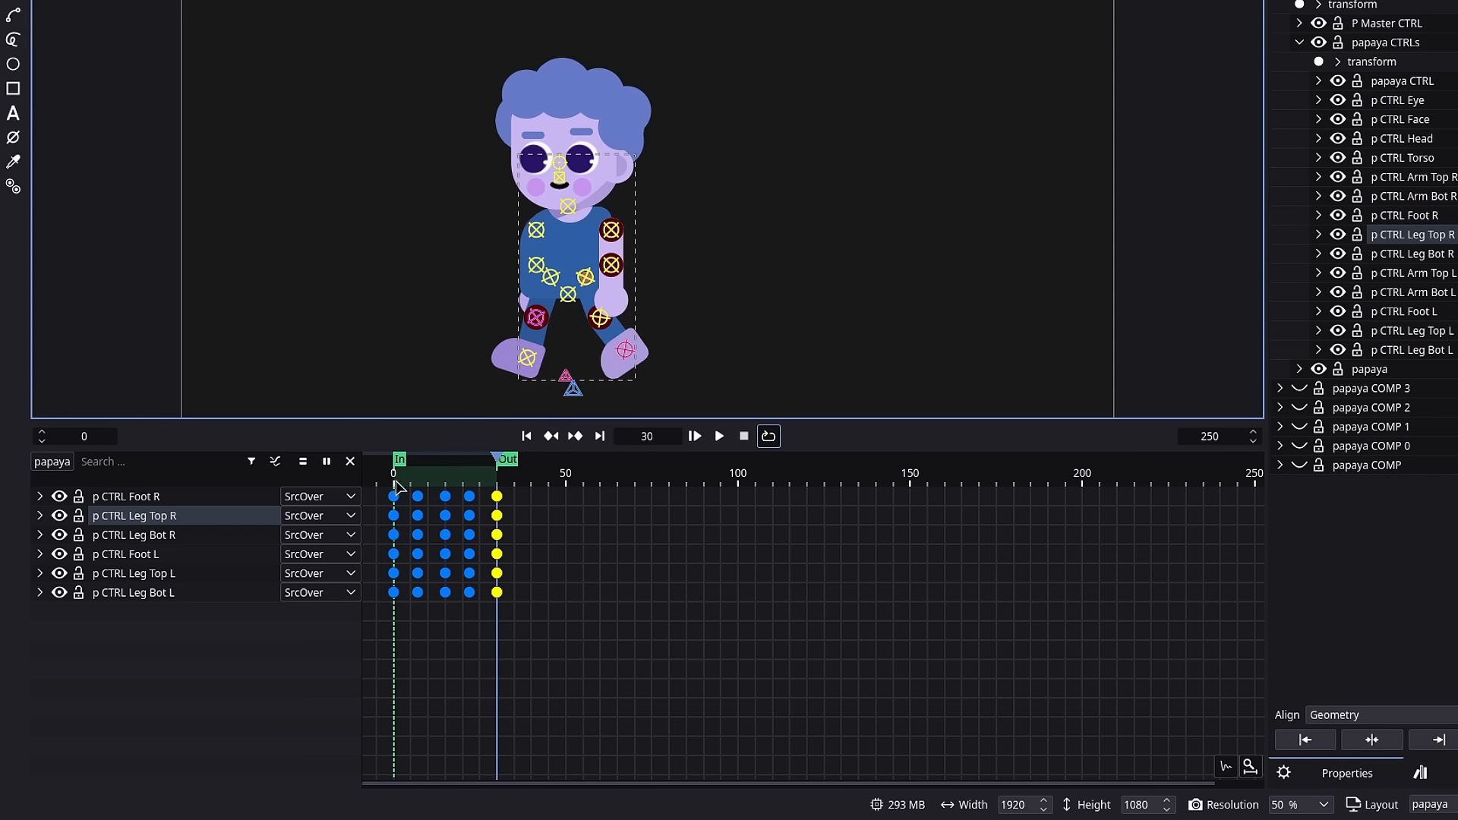
click(429, 485)
mouse_move(470, 474)
mouse_down()
mouse_move(503, 476)
mouse_move(438, 483)
mouse_move(476, 484)
mouse_up()
key(Right)
key(Right)
key(Right)
key(Right)
key(Right)
key(Right)
key(Right)
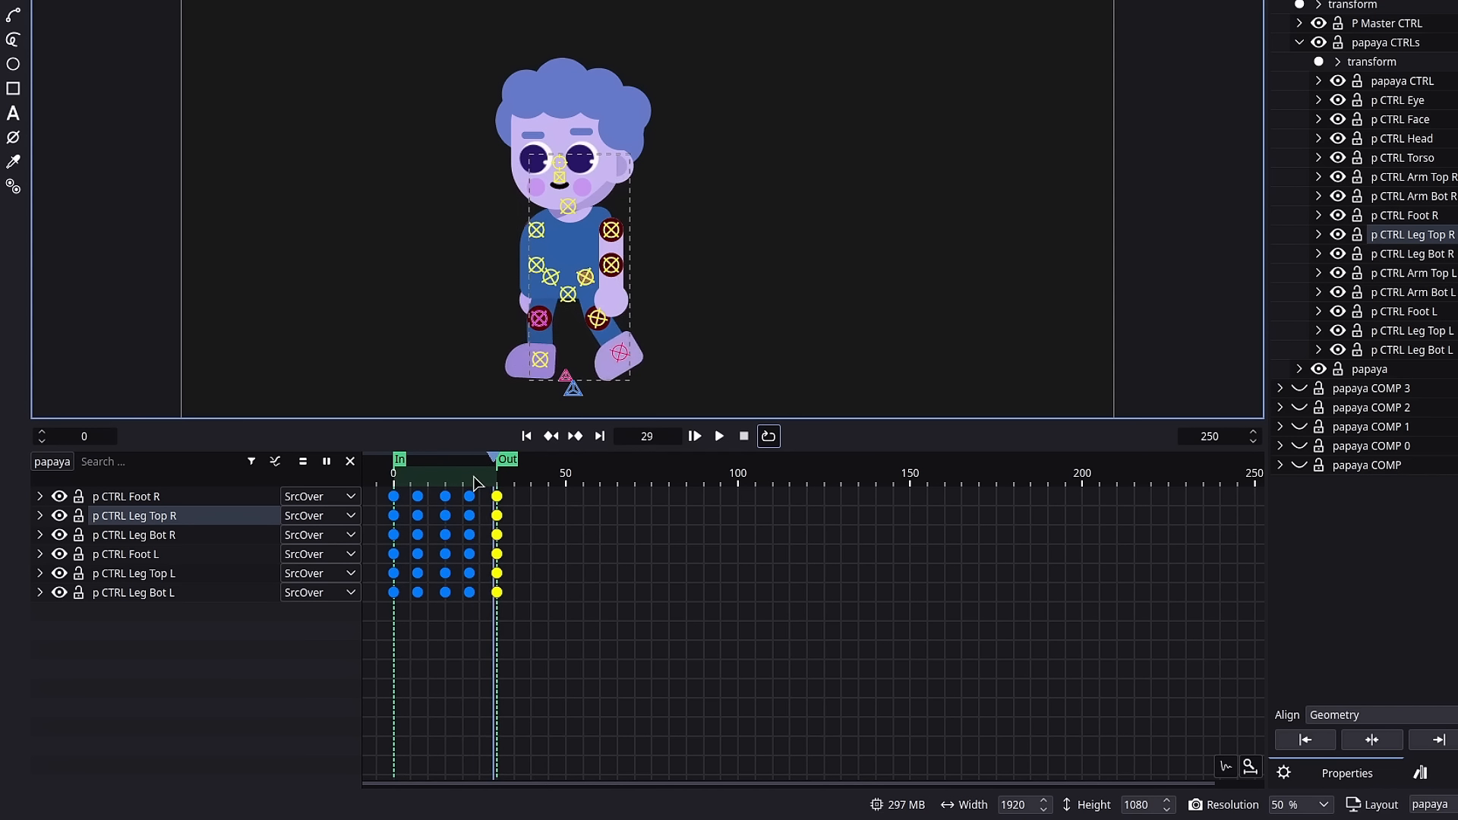
Set the Out point at frame 29 and play the walk cycle as a loop
key(Left)
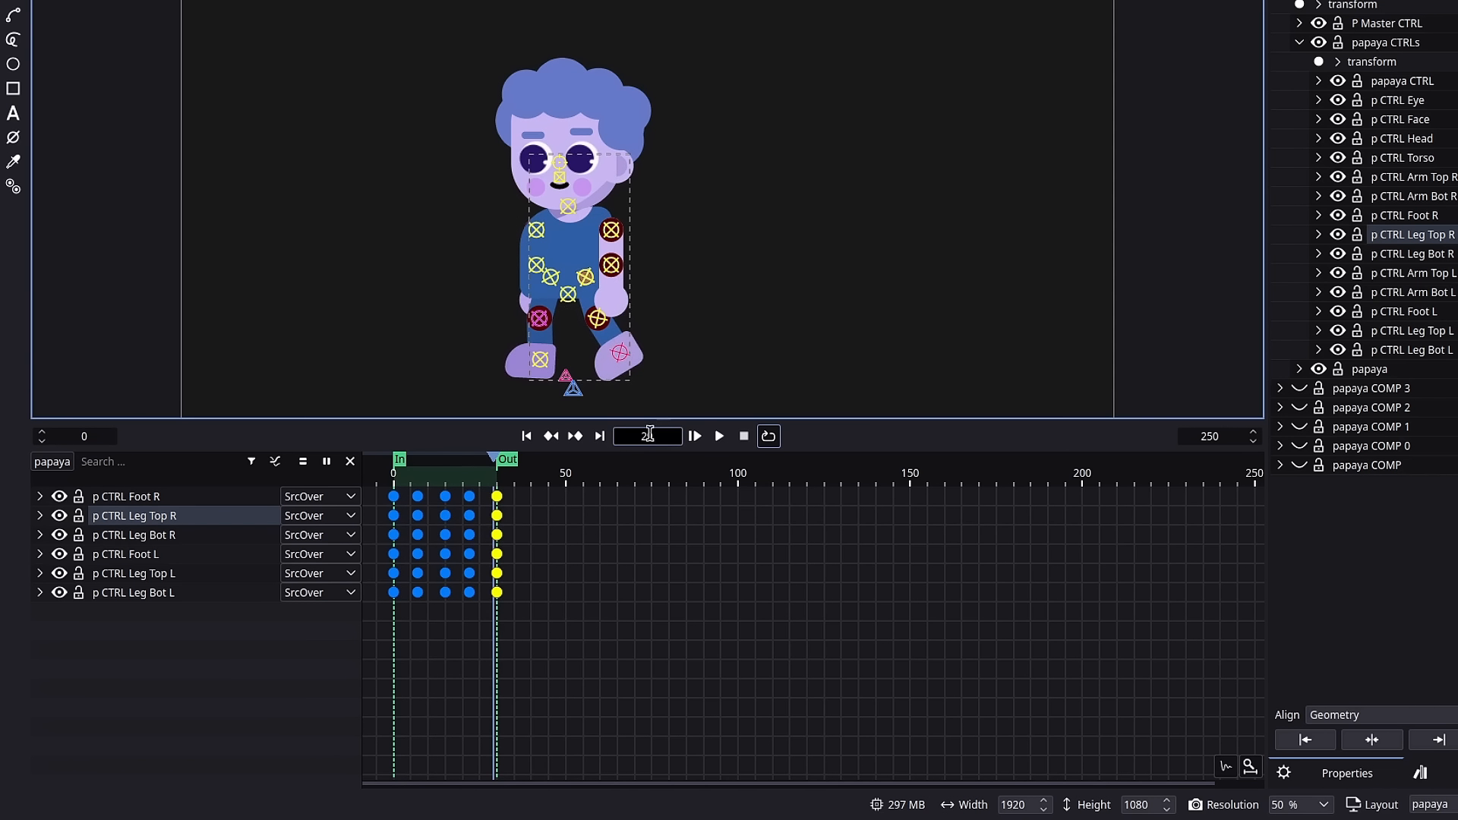
key(o)
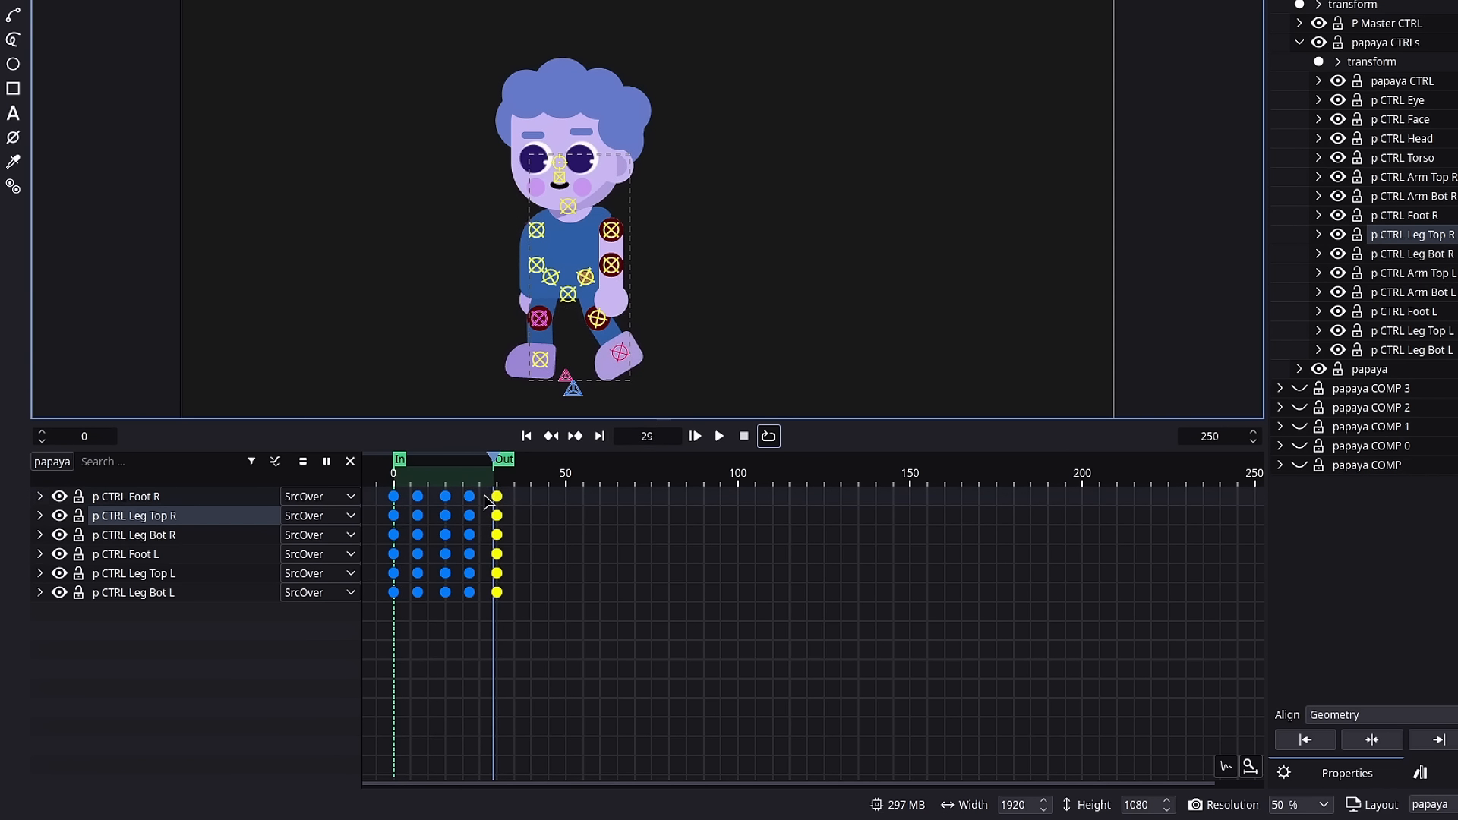
key(space)
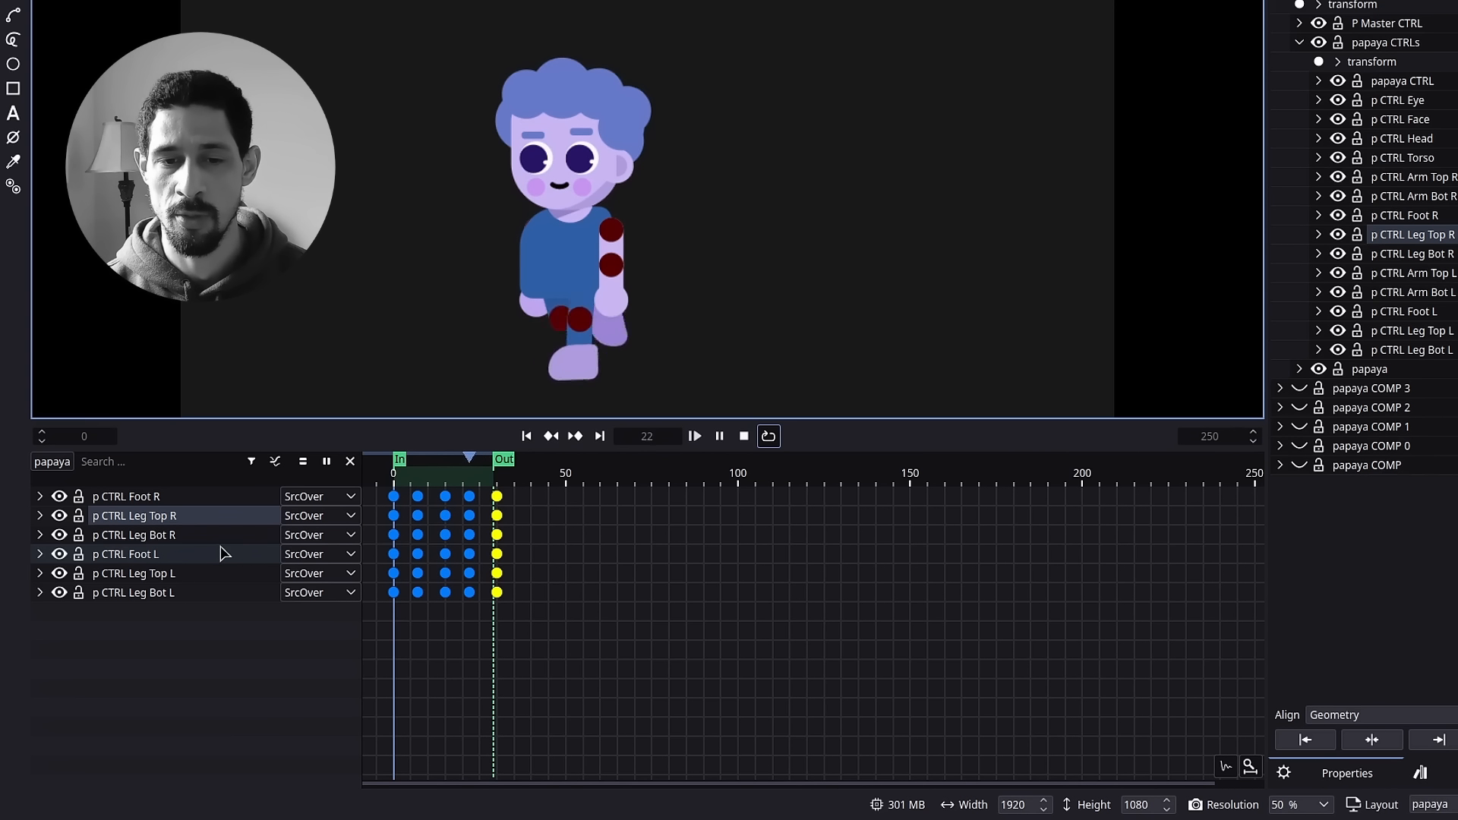
key(space)
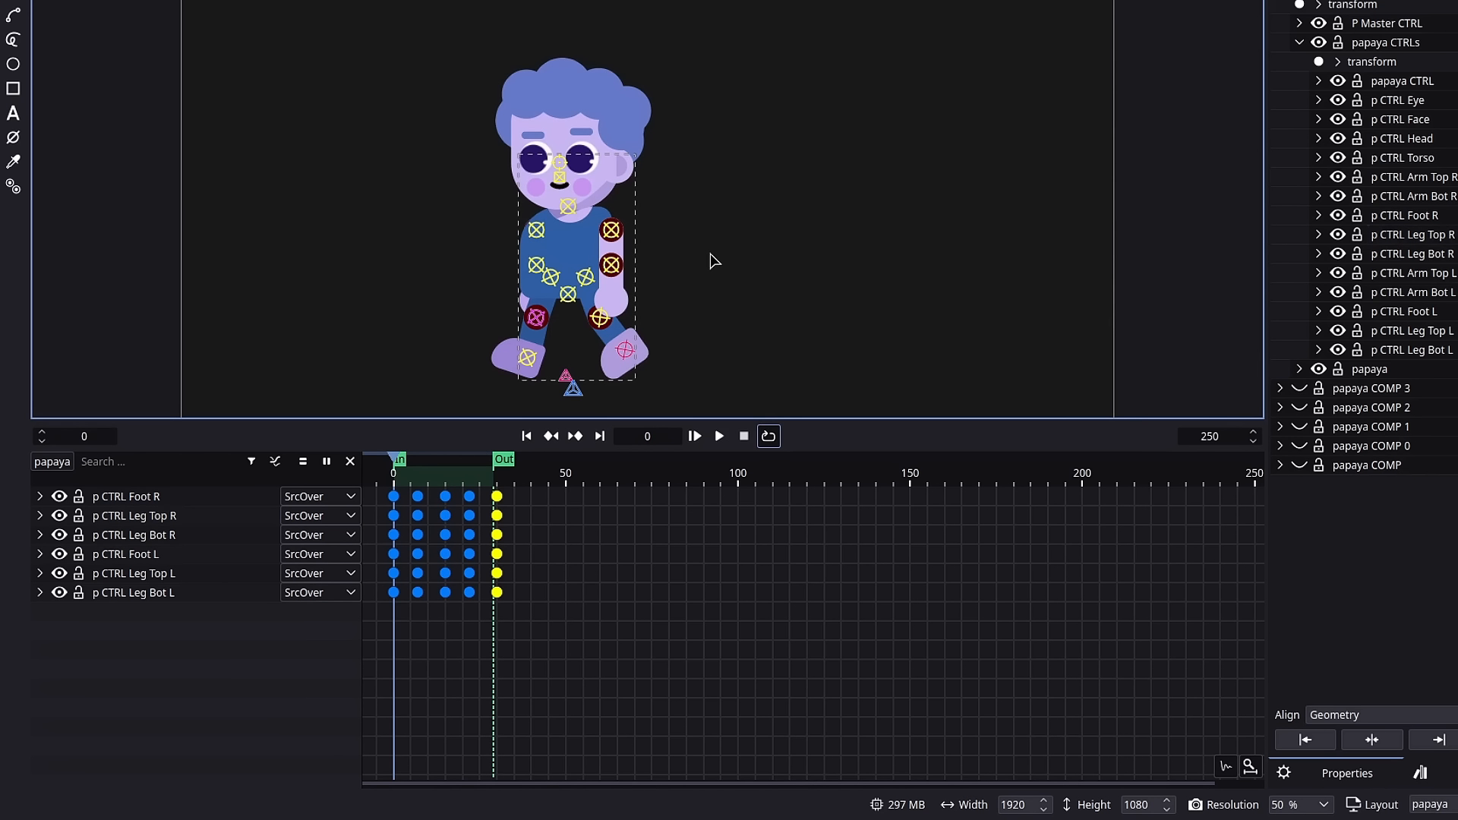
Try moving the papaya CTRLs group away from the character and undo the move
drag(636, 243, 897, 214)
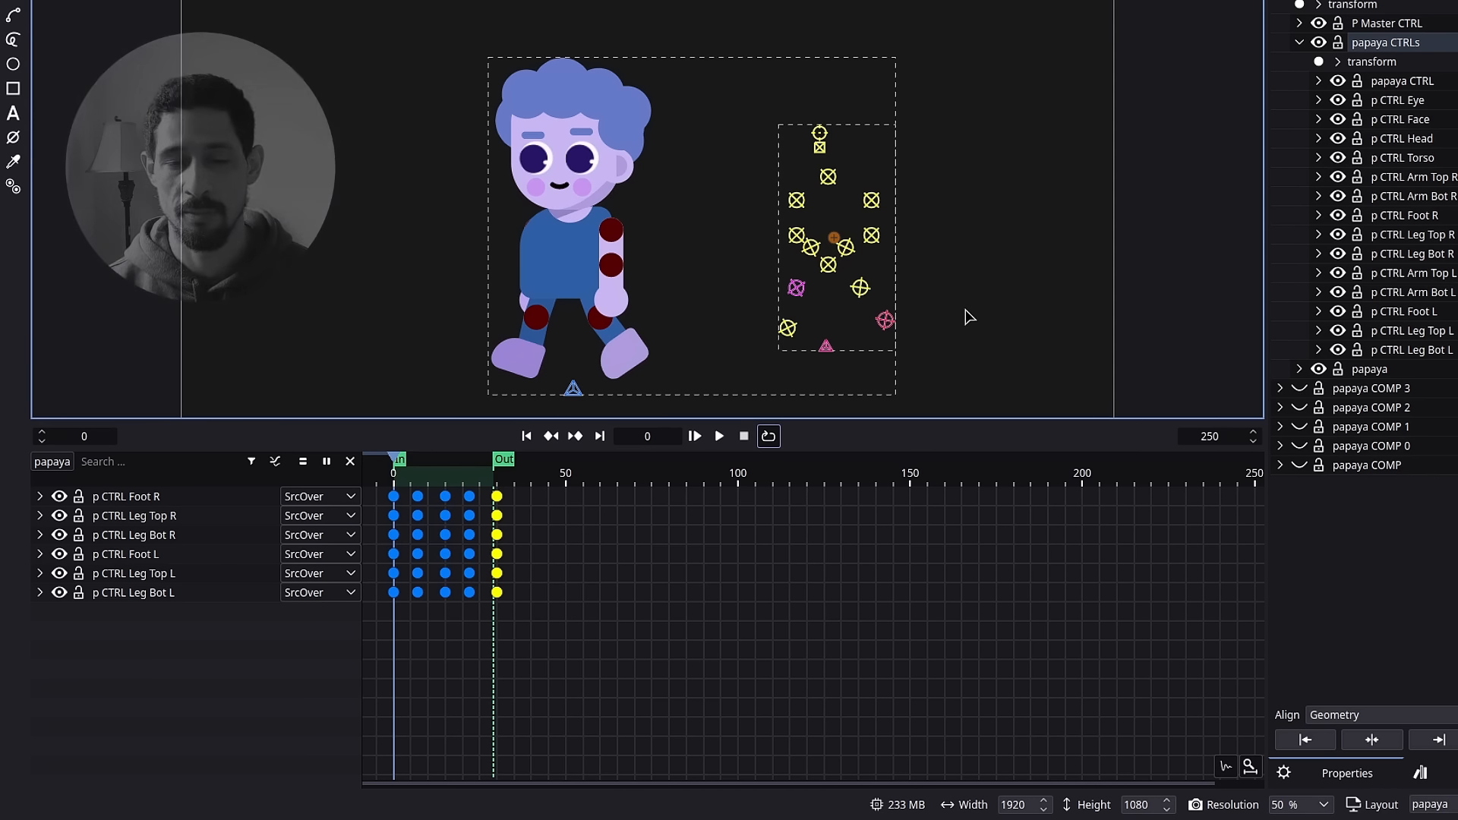
key(ctrl+z)
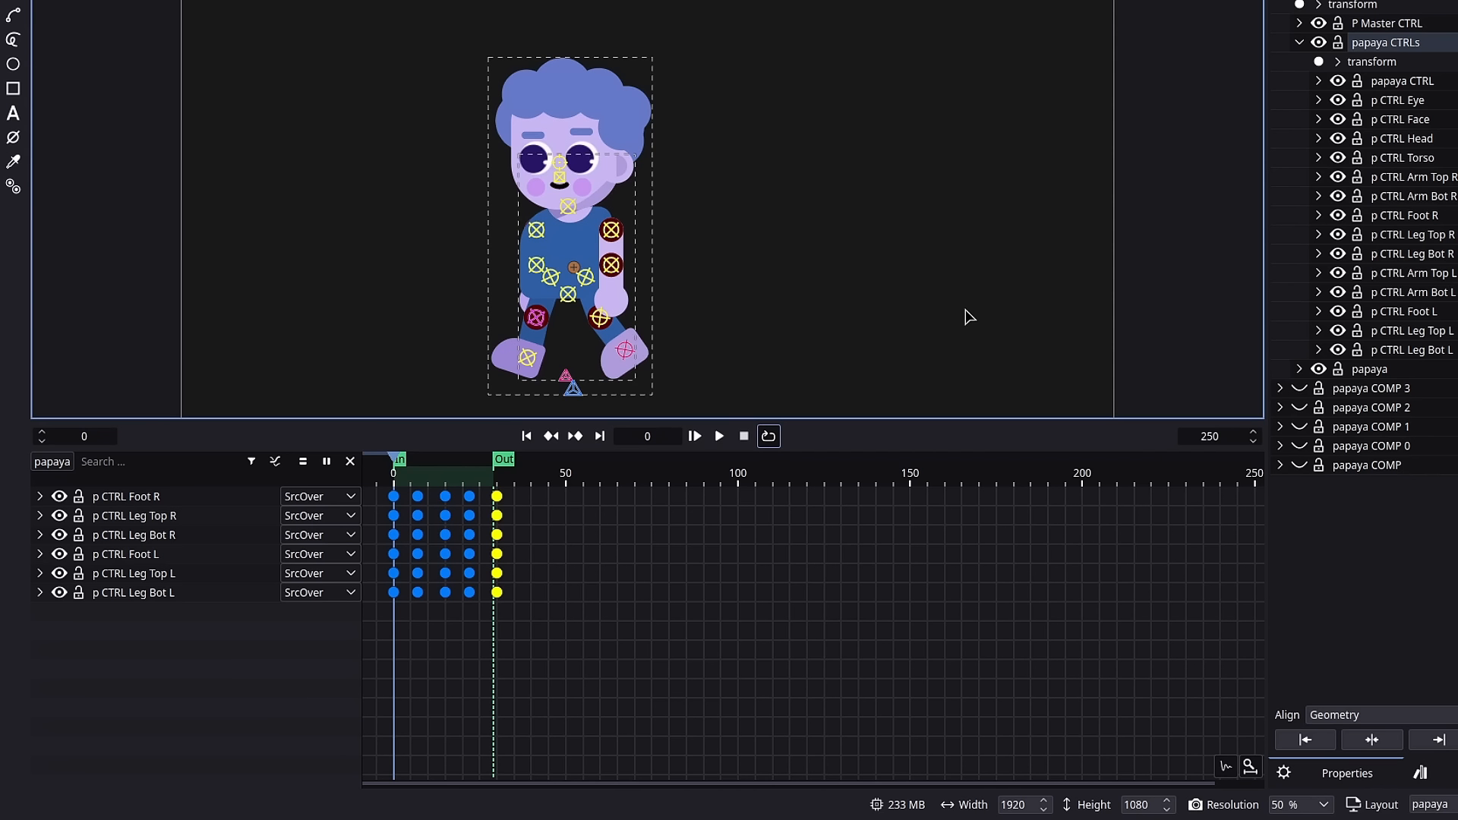
click(614, 231)
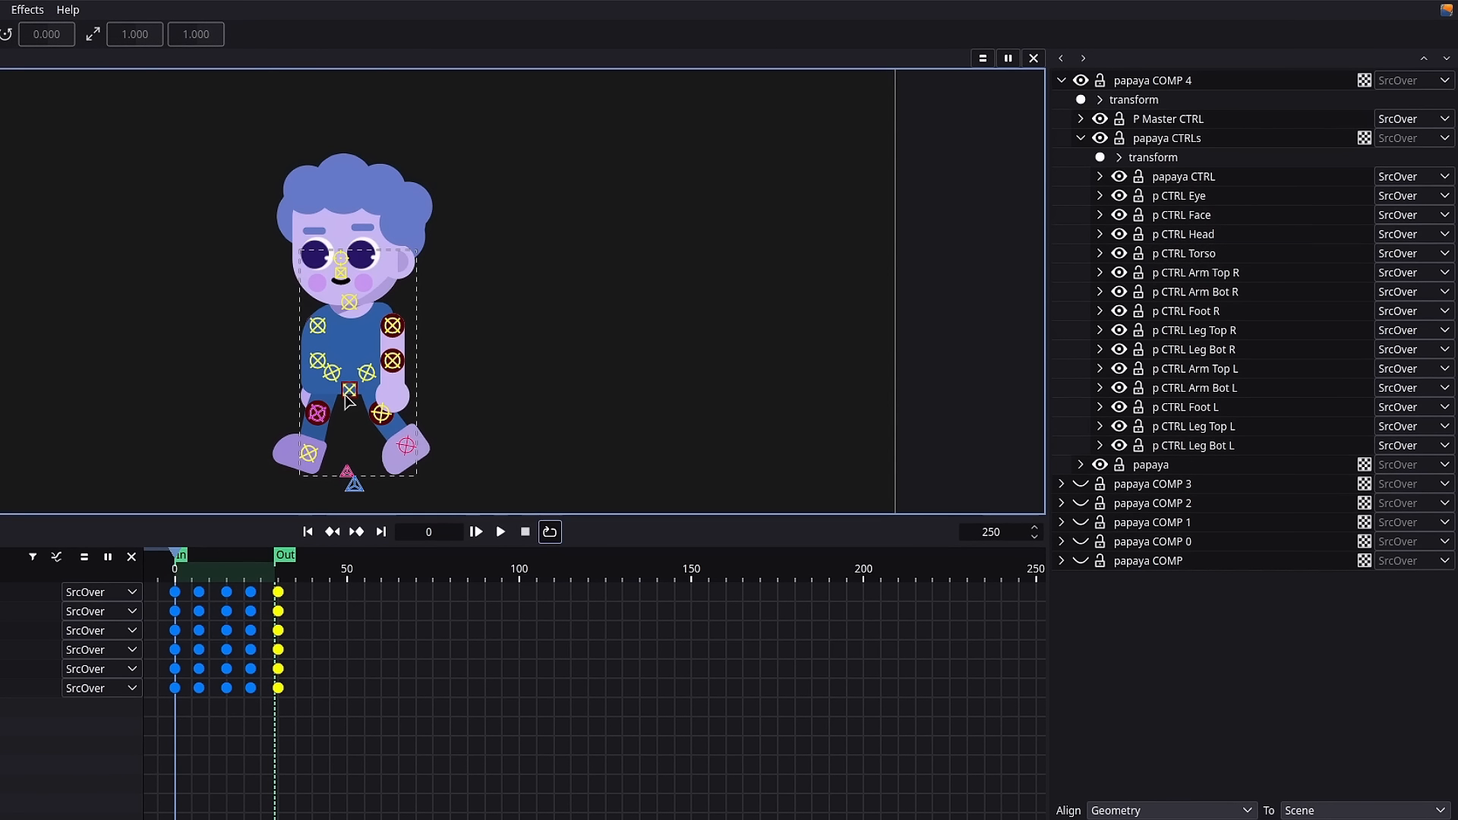
Restyle the p CTRL Torso control as a triangle with the colour #ffda6aff
click(347, 395)
click(1099, 253)
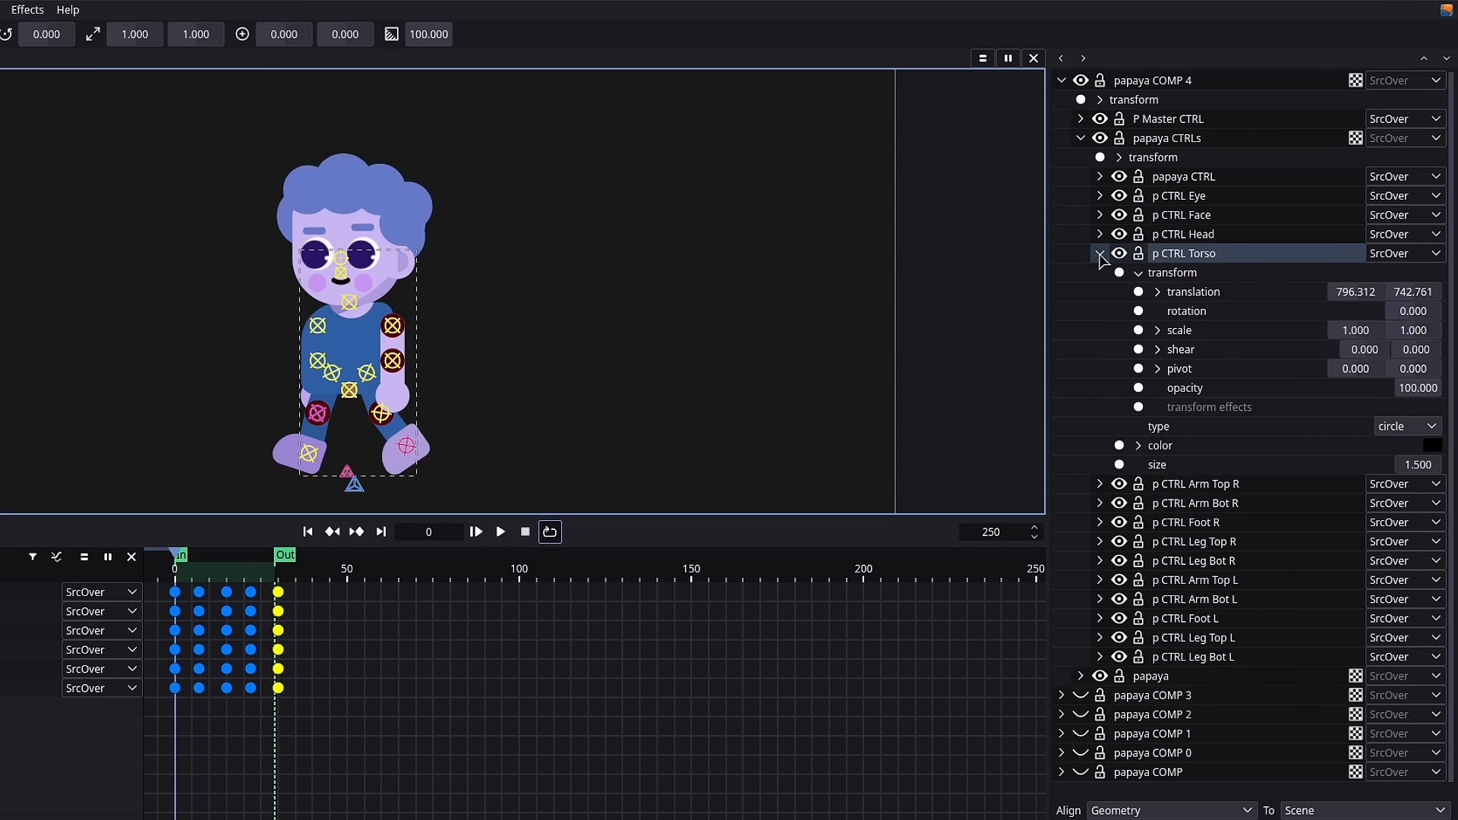
click(1434, 429)
click(1421, 449)
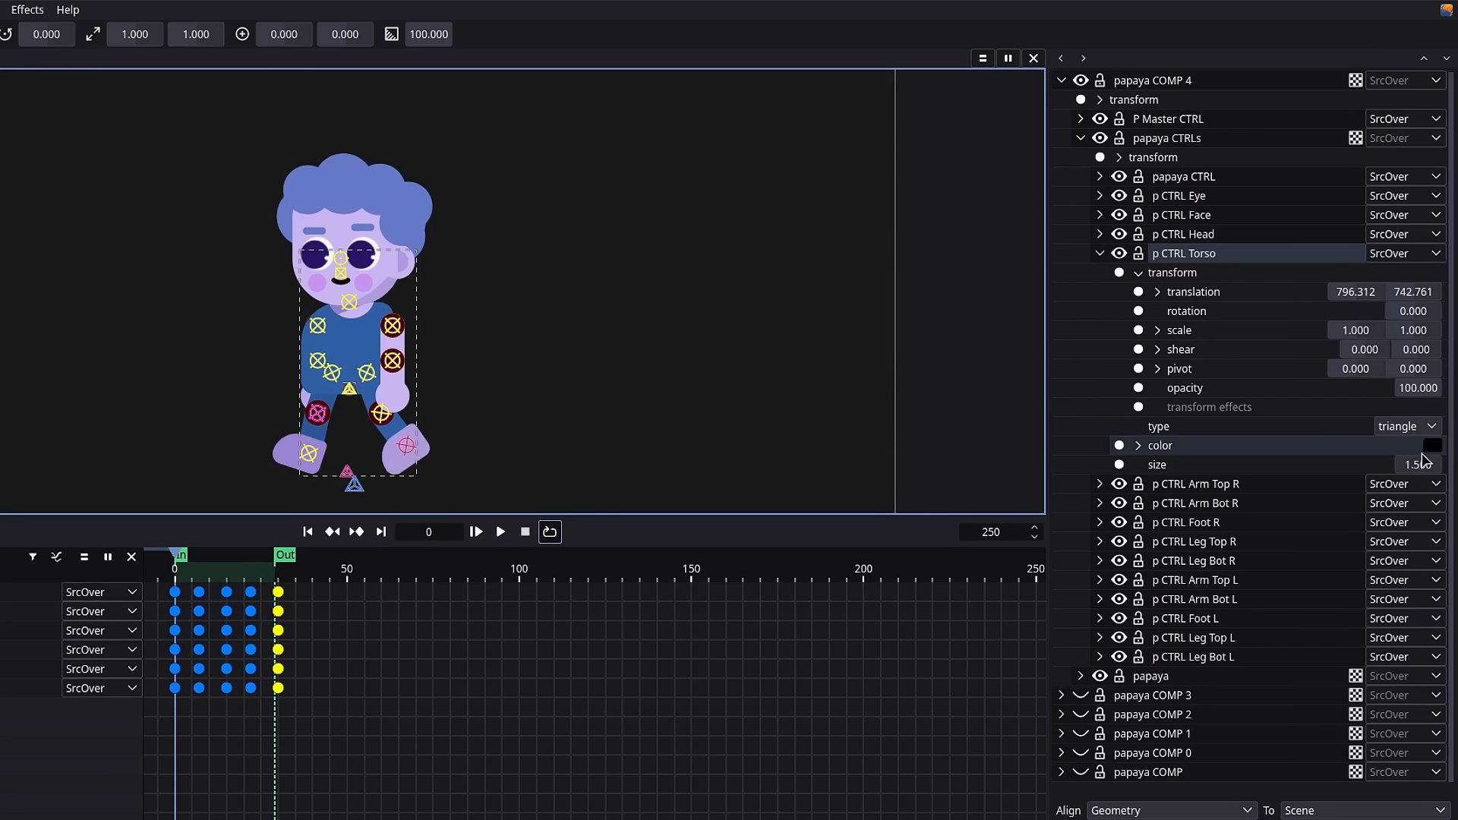
click(1433, 447)
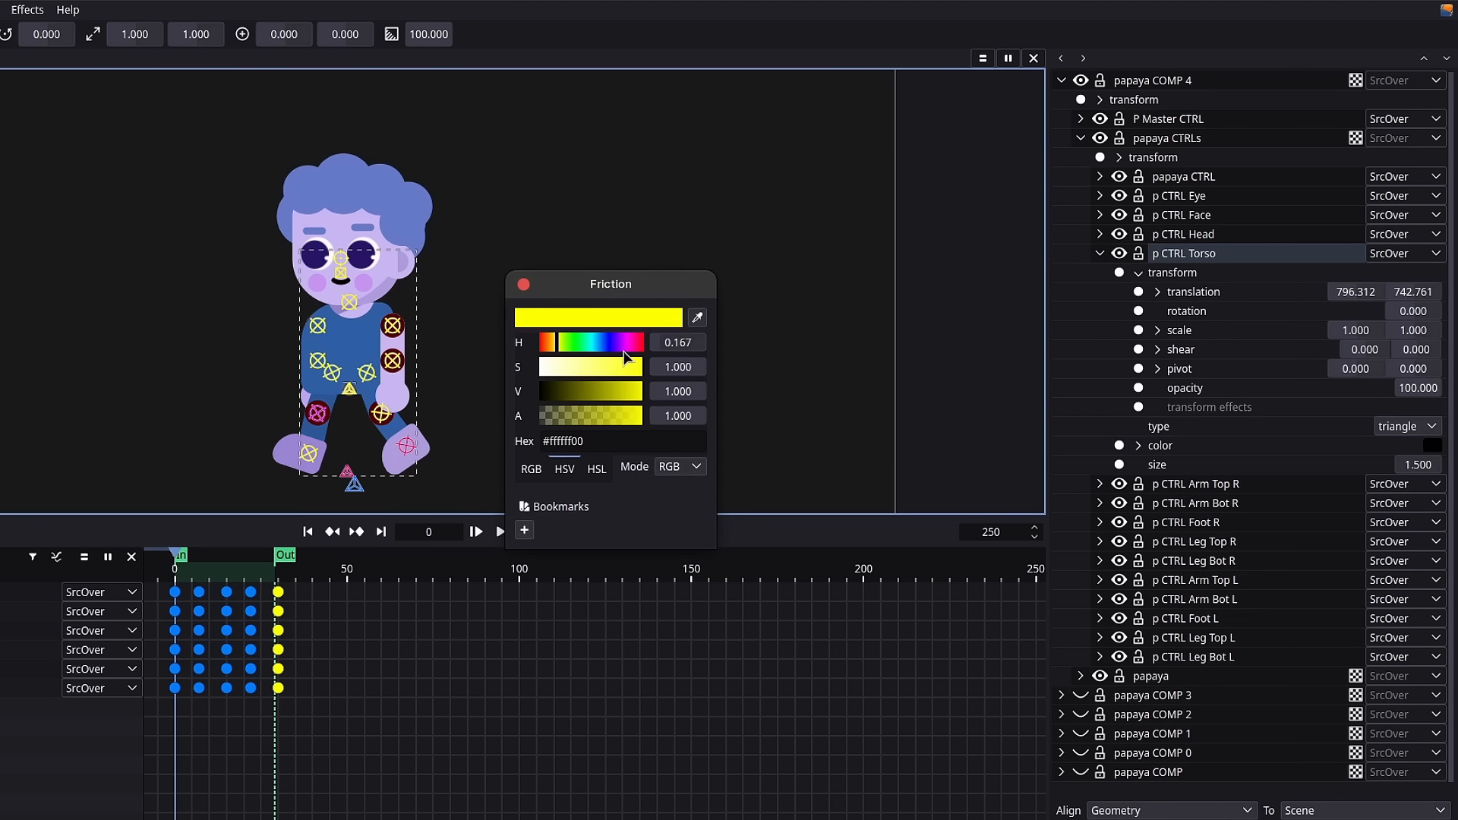
drag(608, 343, 622, 349)
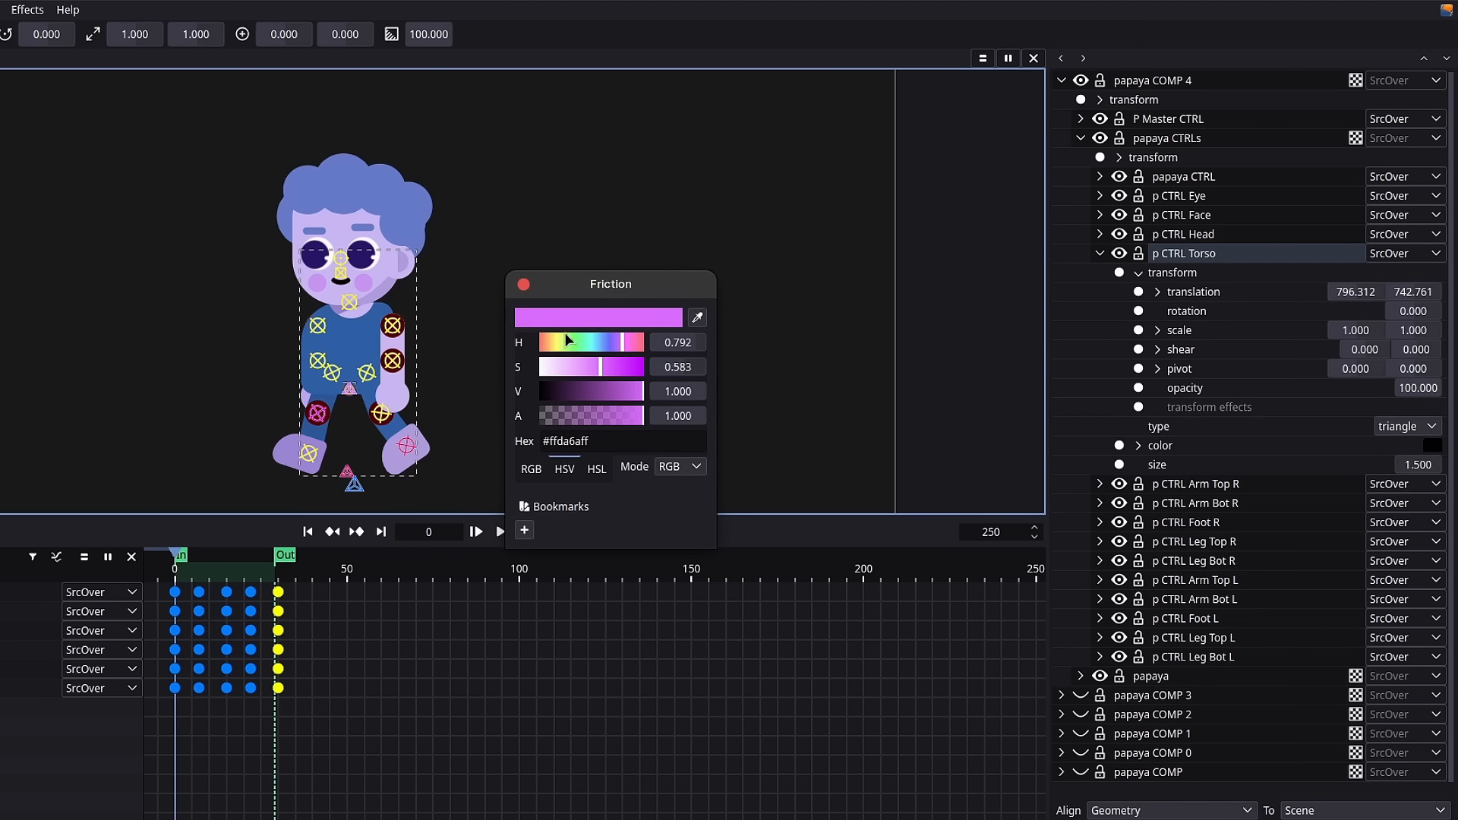
click(523, 284)
Keyframe the y translation of p CTRL Torso at frame 0 and copy that keyframe to frames 15 and 30
click(1160, 294)
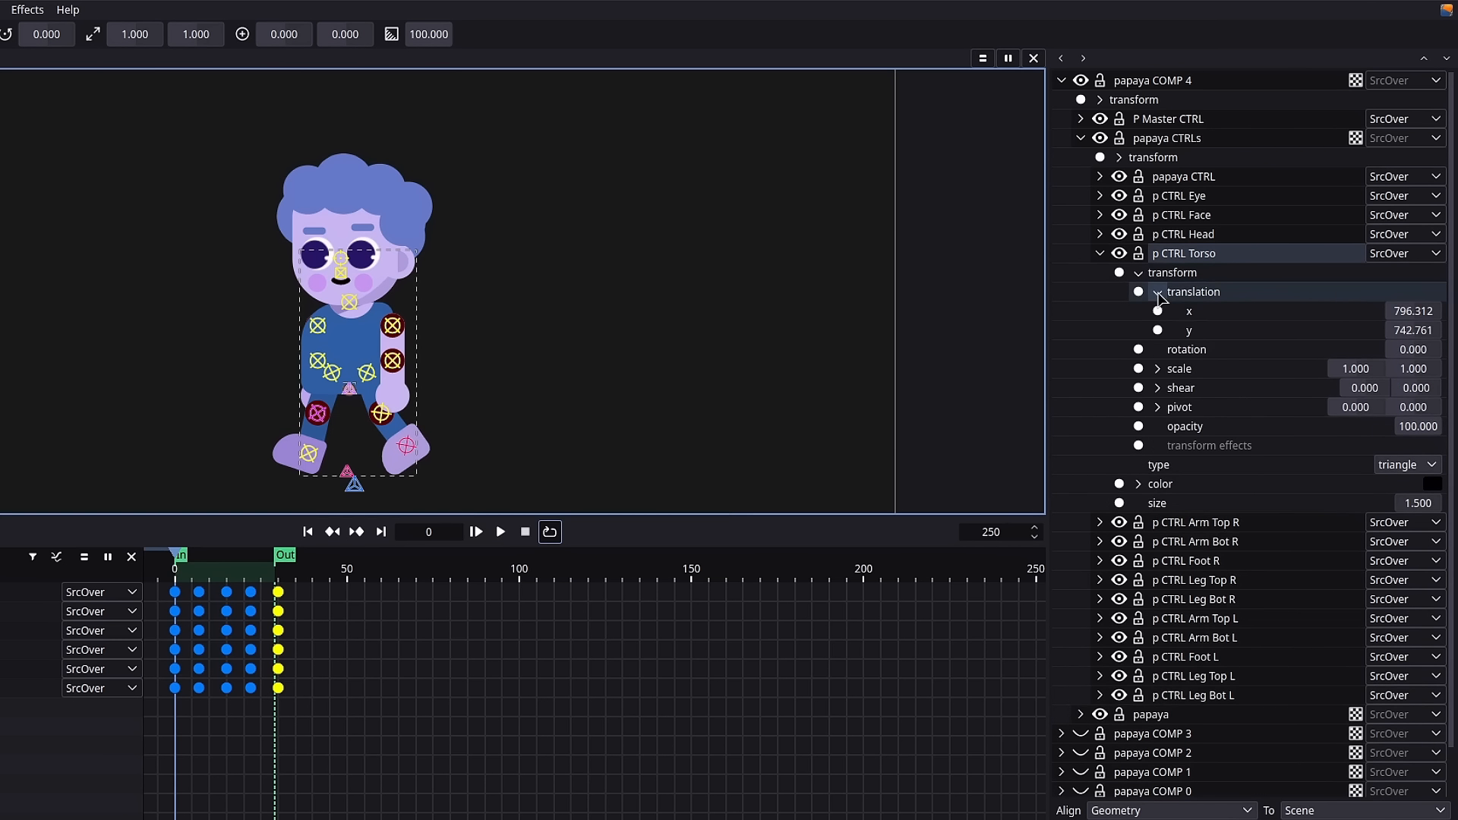
click(1157, 330)
click(1101, 254)
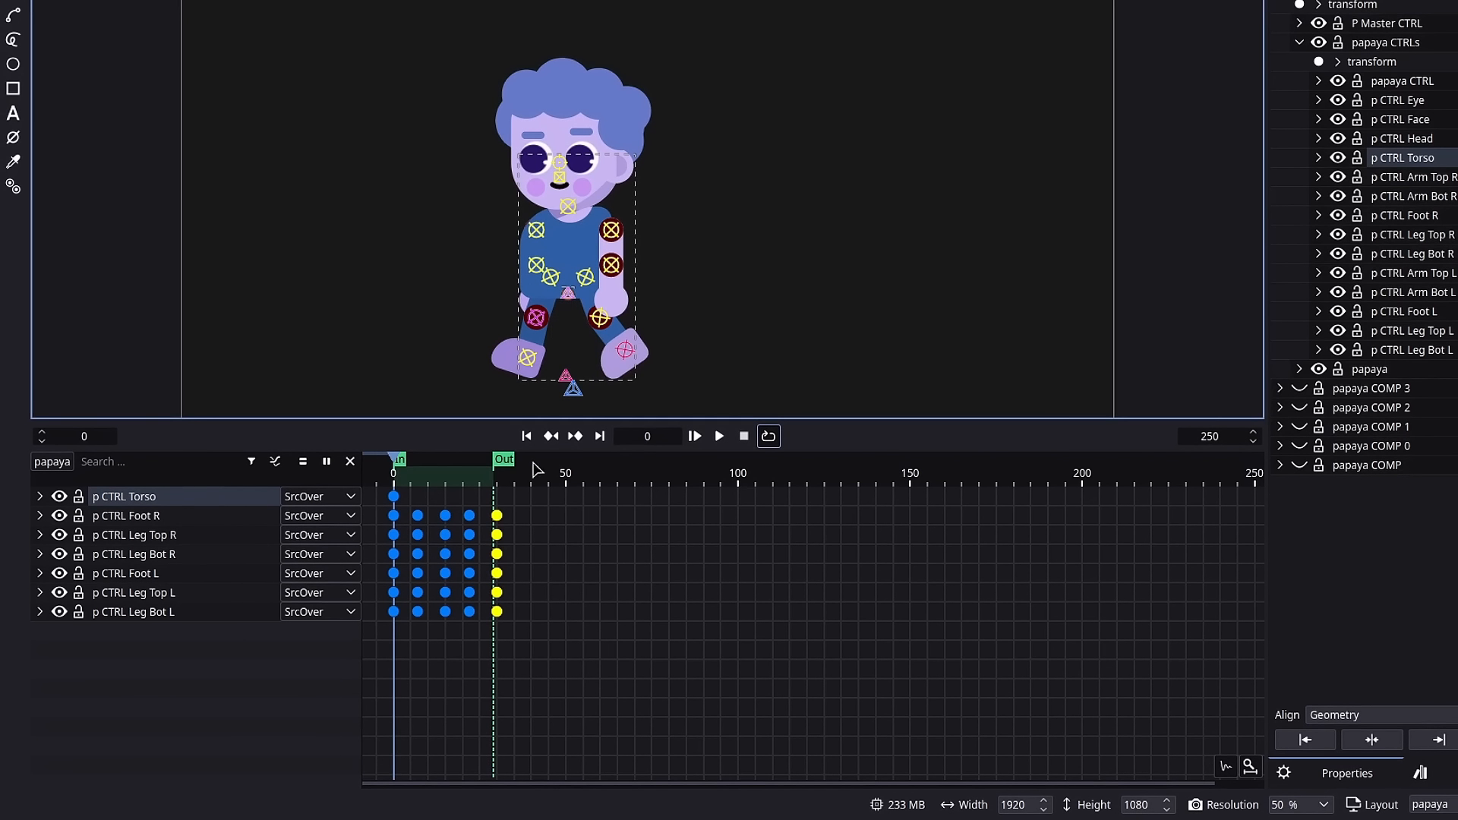
drag(416, 483, 498, 490)
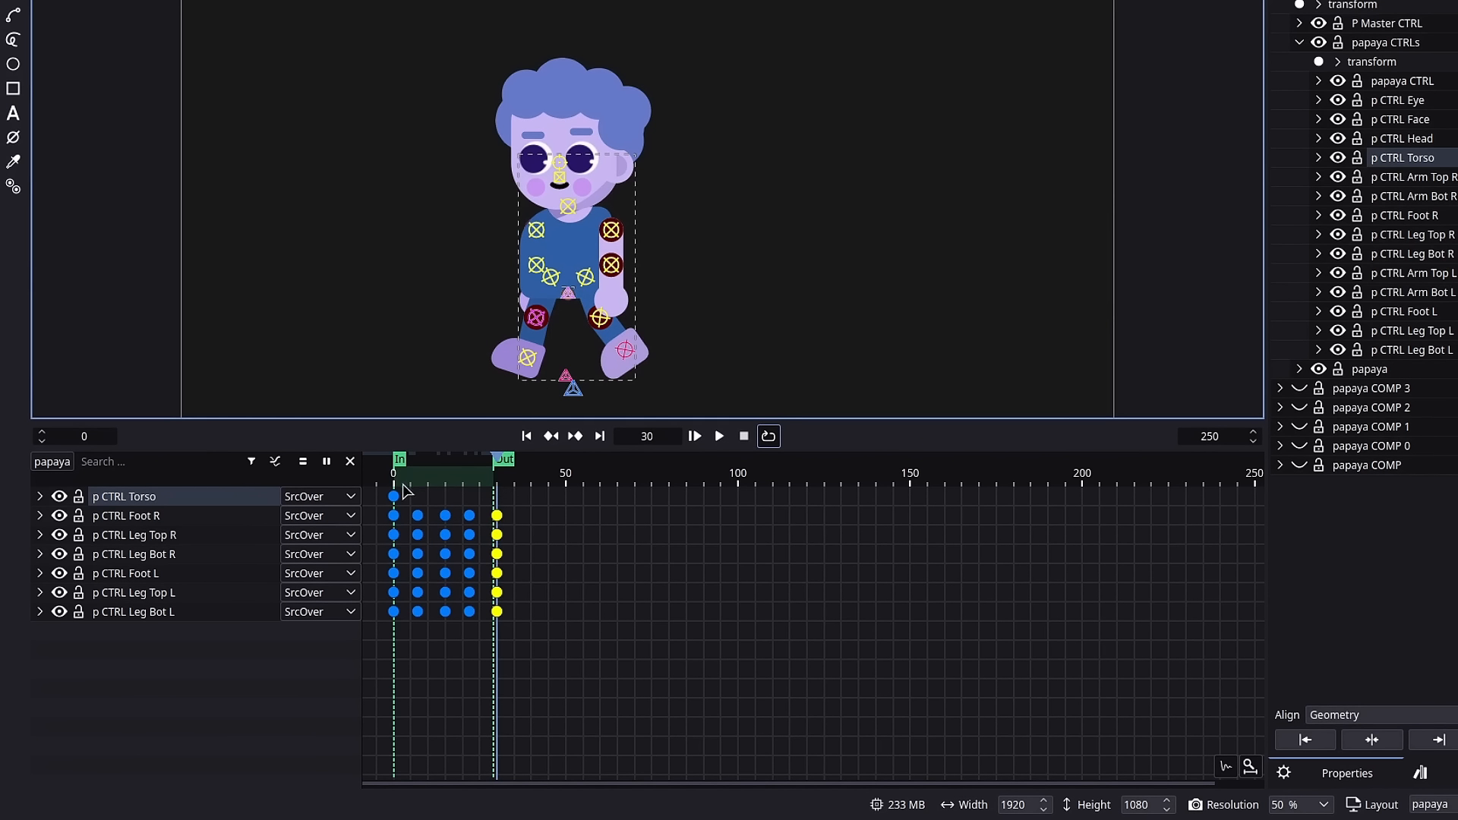
drag(395, 502, 511, 508)
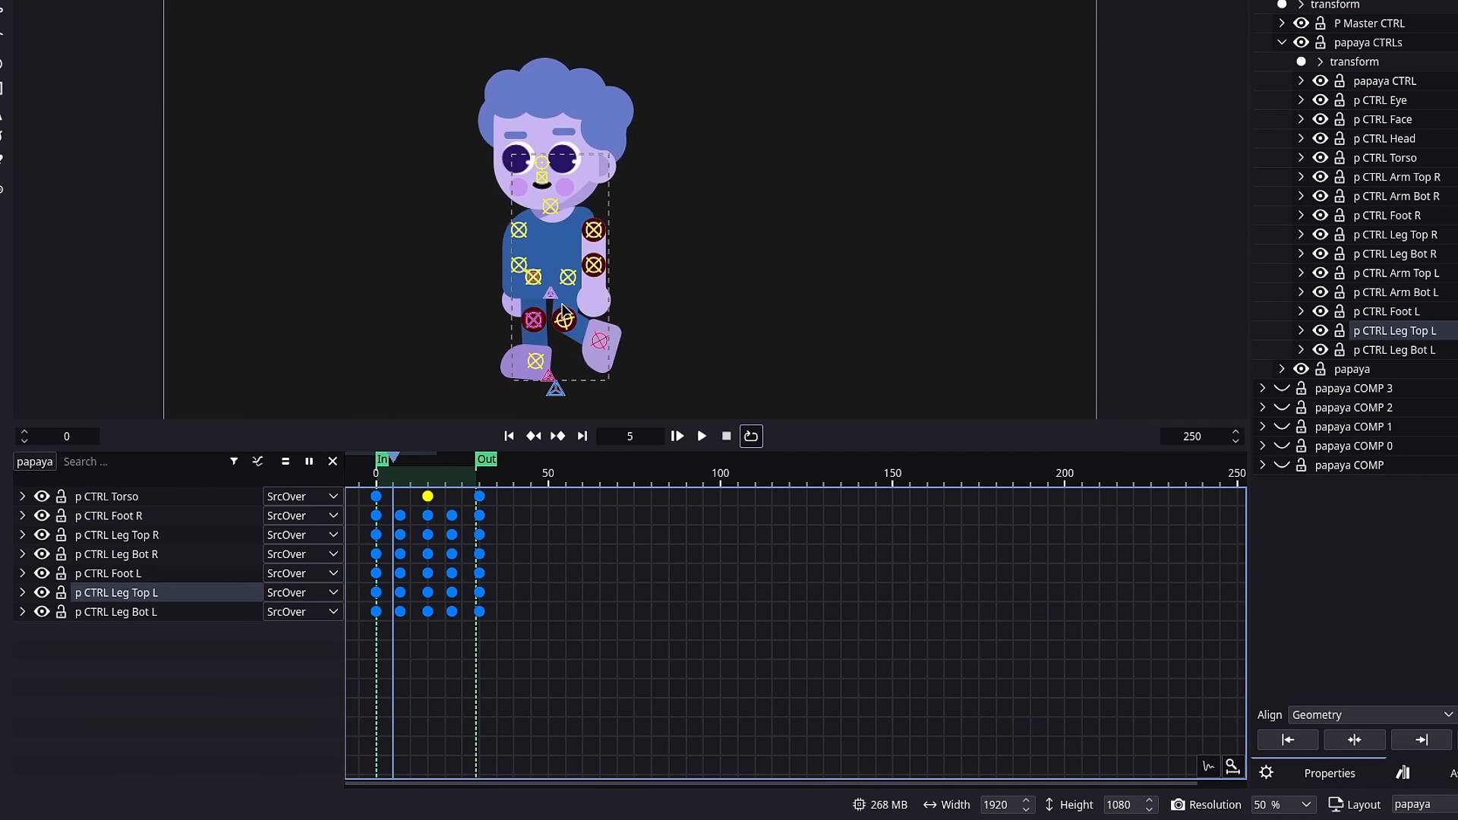
At frame 5, move p CTRL Torso down by about 11 and copy the resulting keyframe to frame 20
drag(571, 302, 571, 304)
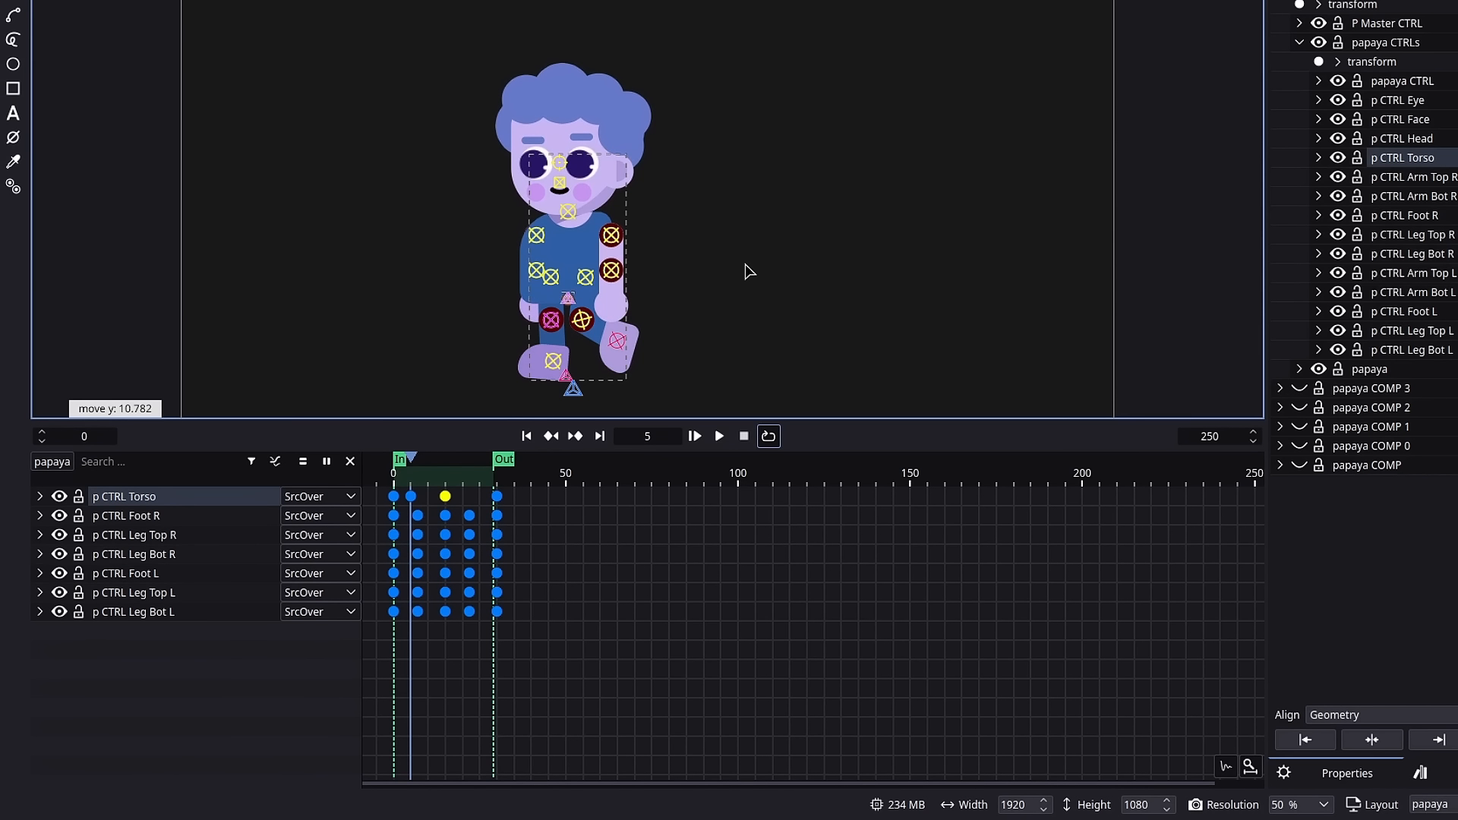
click(745, 265)
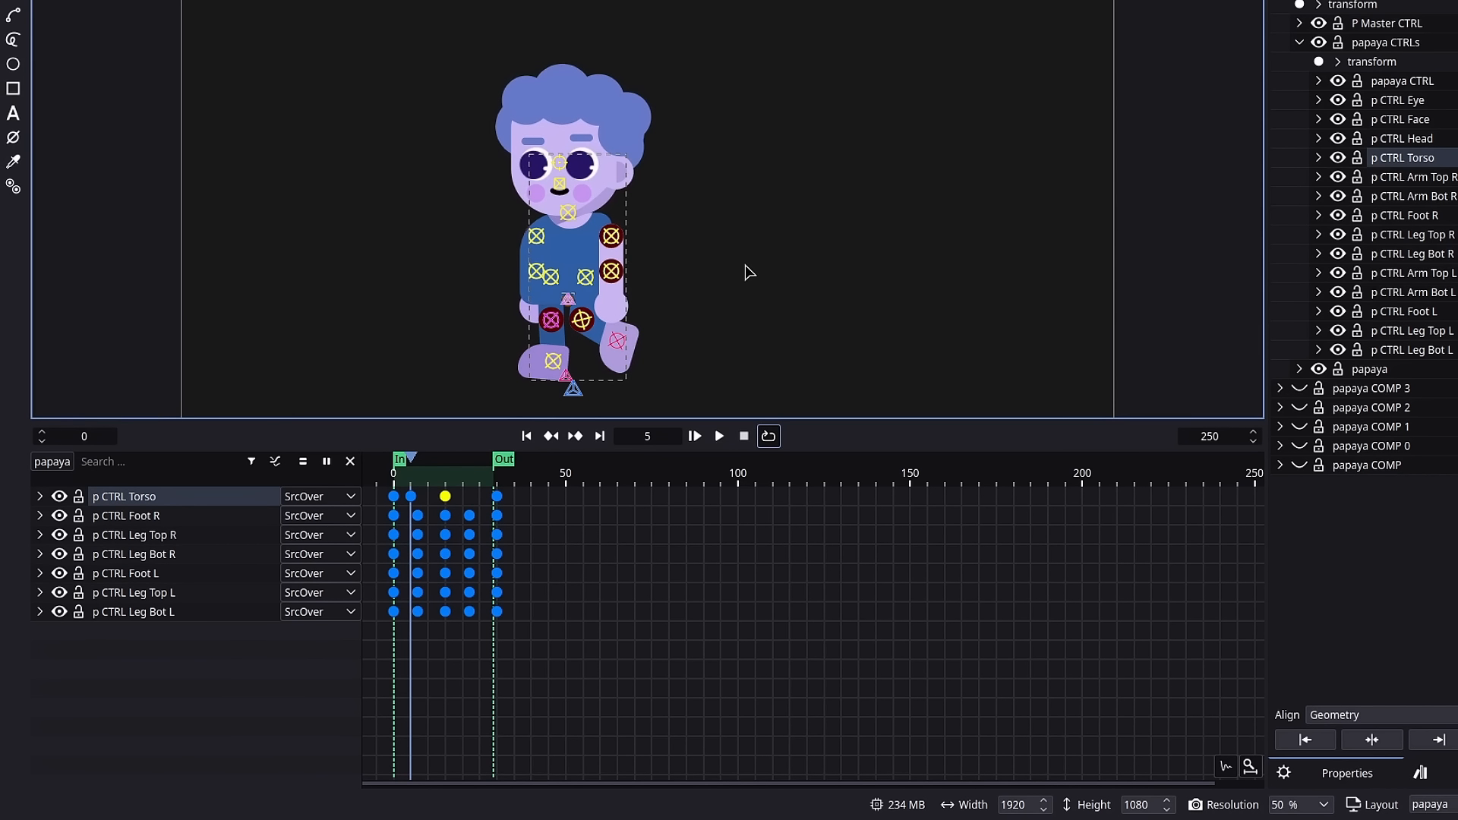
click(413, 499)
key(ctrl+c)
key(ctrl+v)
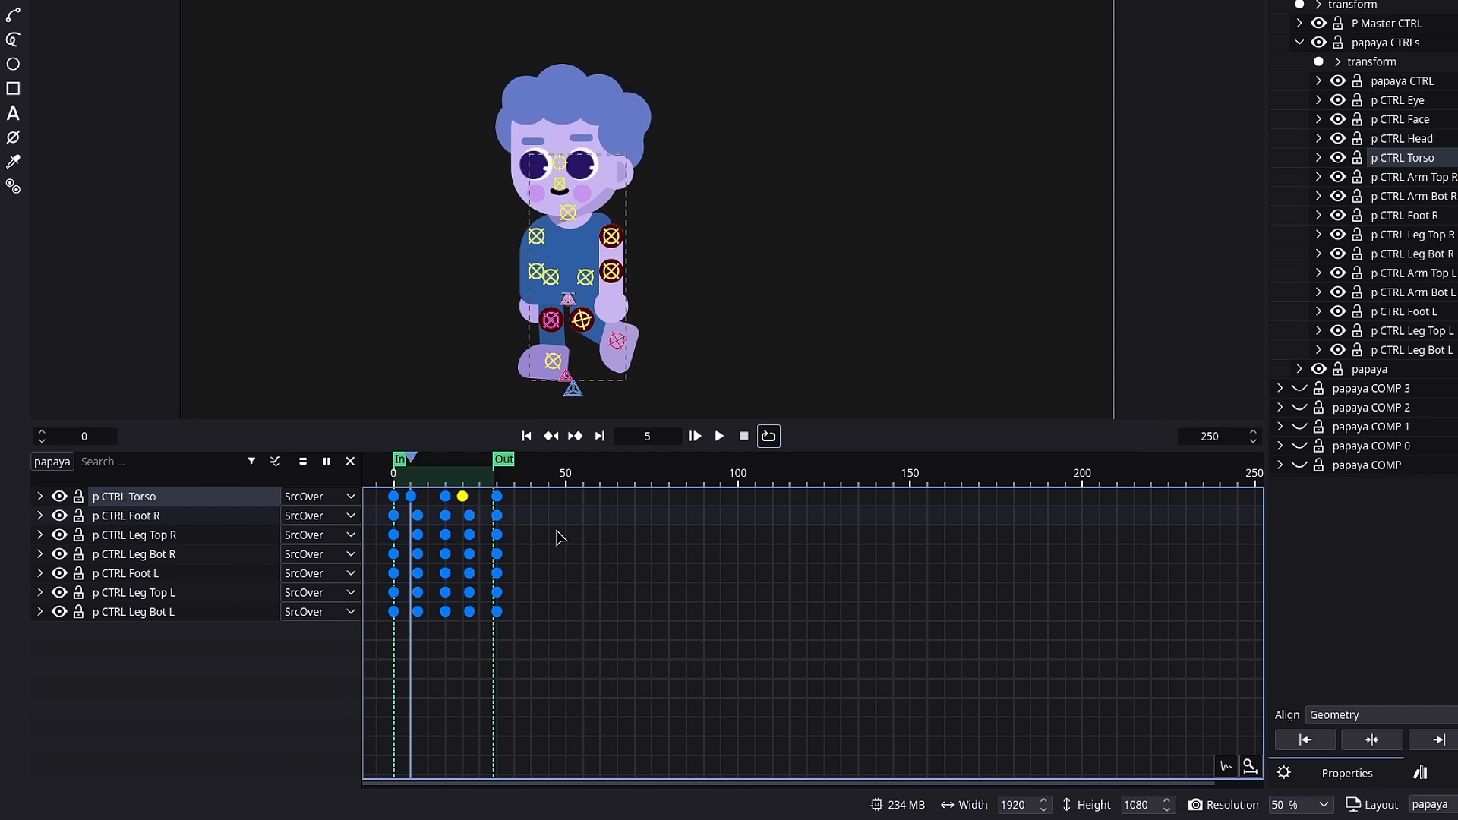
Step through the frames from 15 to 20 and play the loop to check the torso's up-and-down motion
click(447, 485)
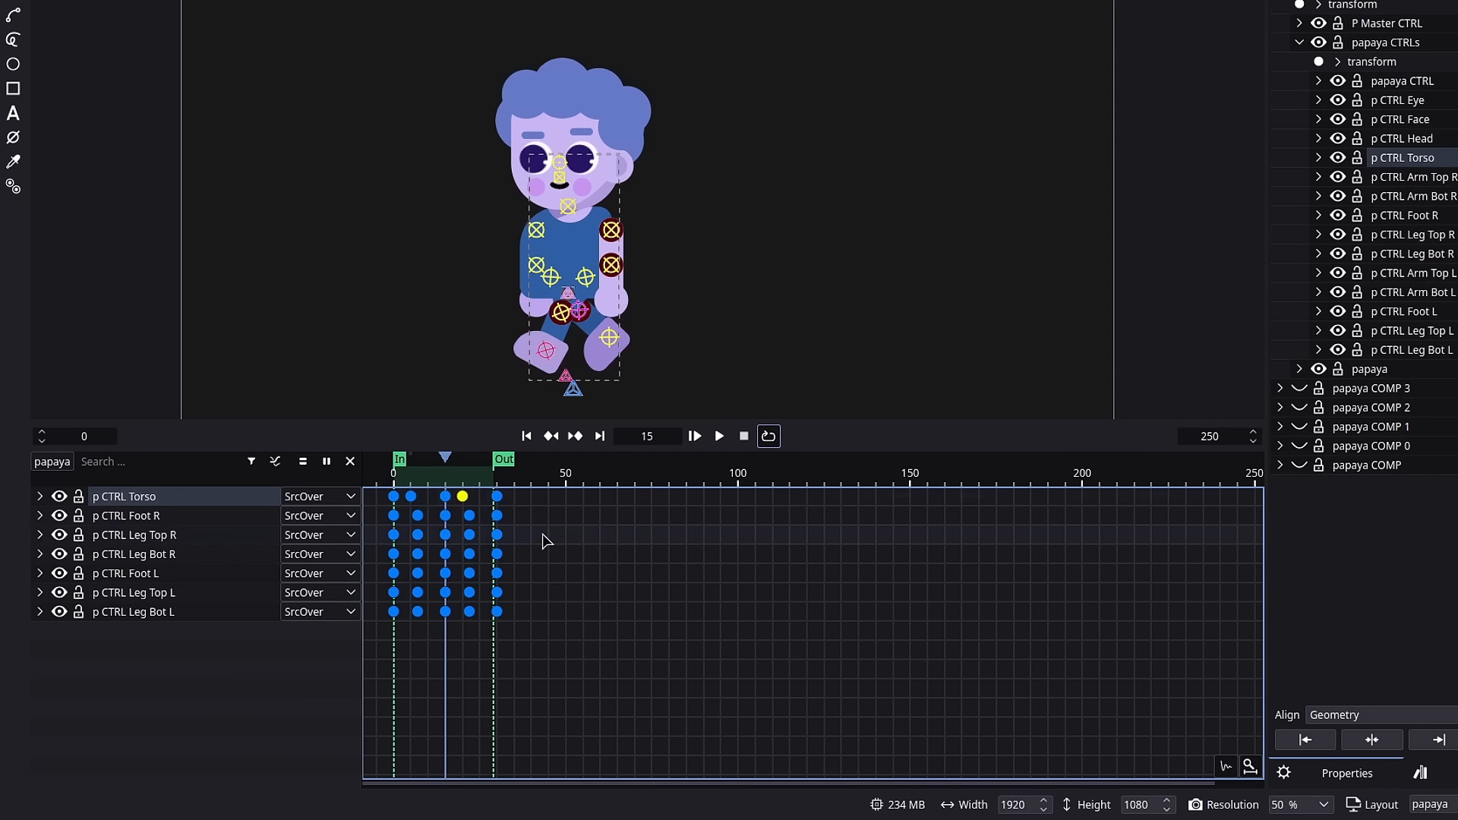
key(Right)
key(Right)
key(Right)
key(Right)
key(Right)
key(space)
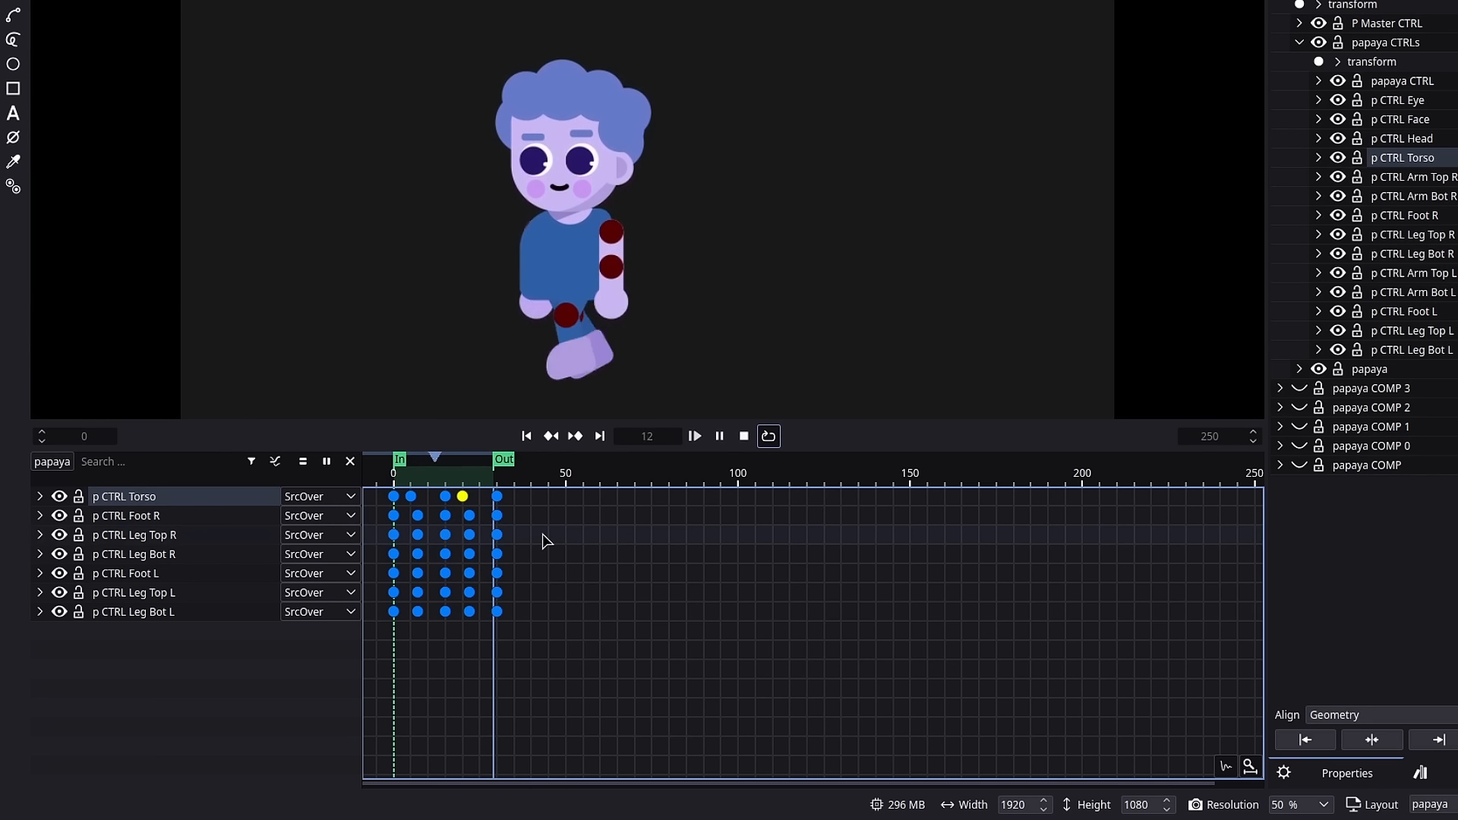
key(space)
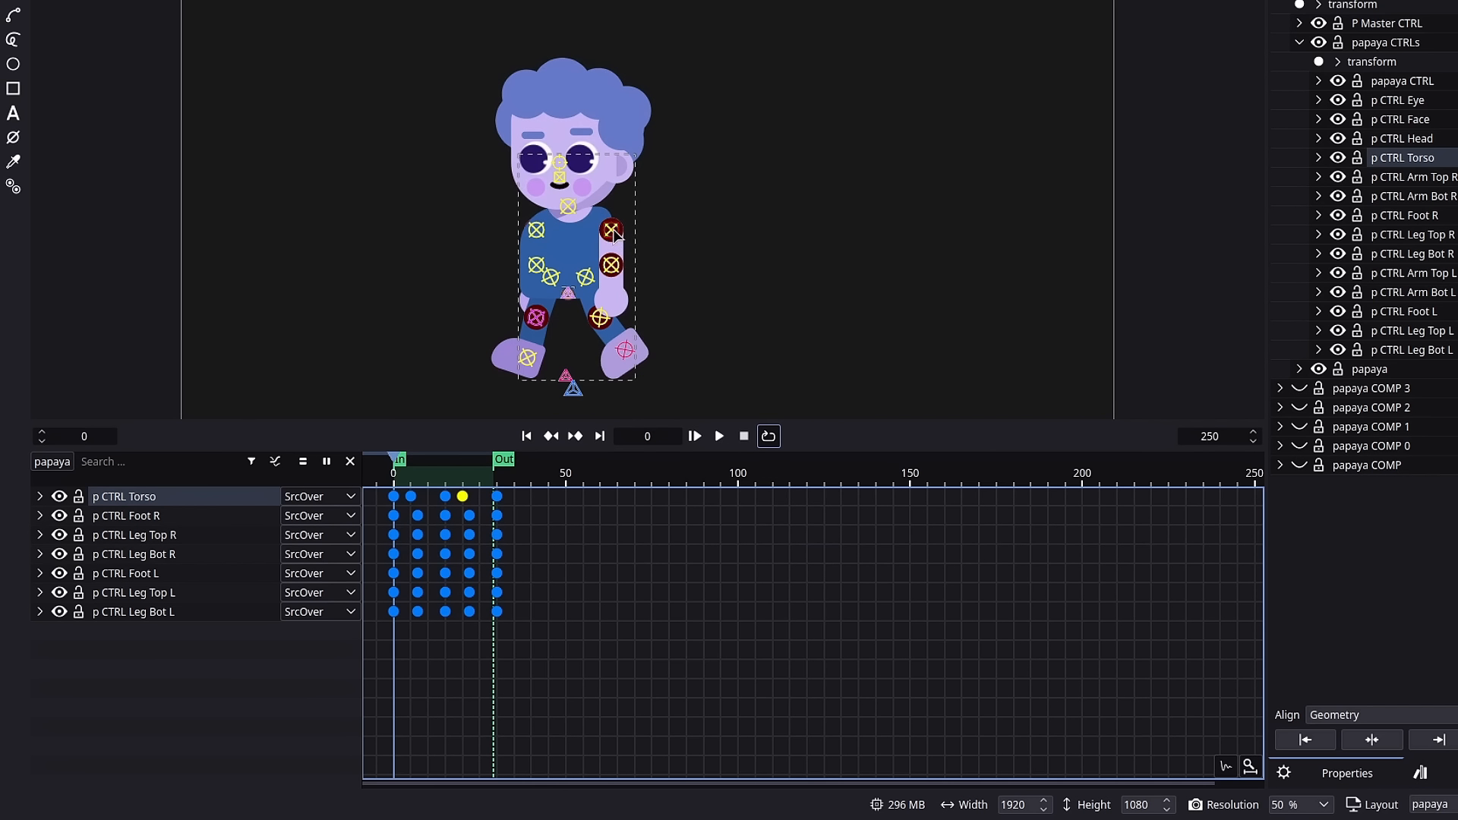
Keyframe the rotation of p CTRL Arm Top R and p CTRL Arm Bot R at frame 0
click(1319, 177)
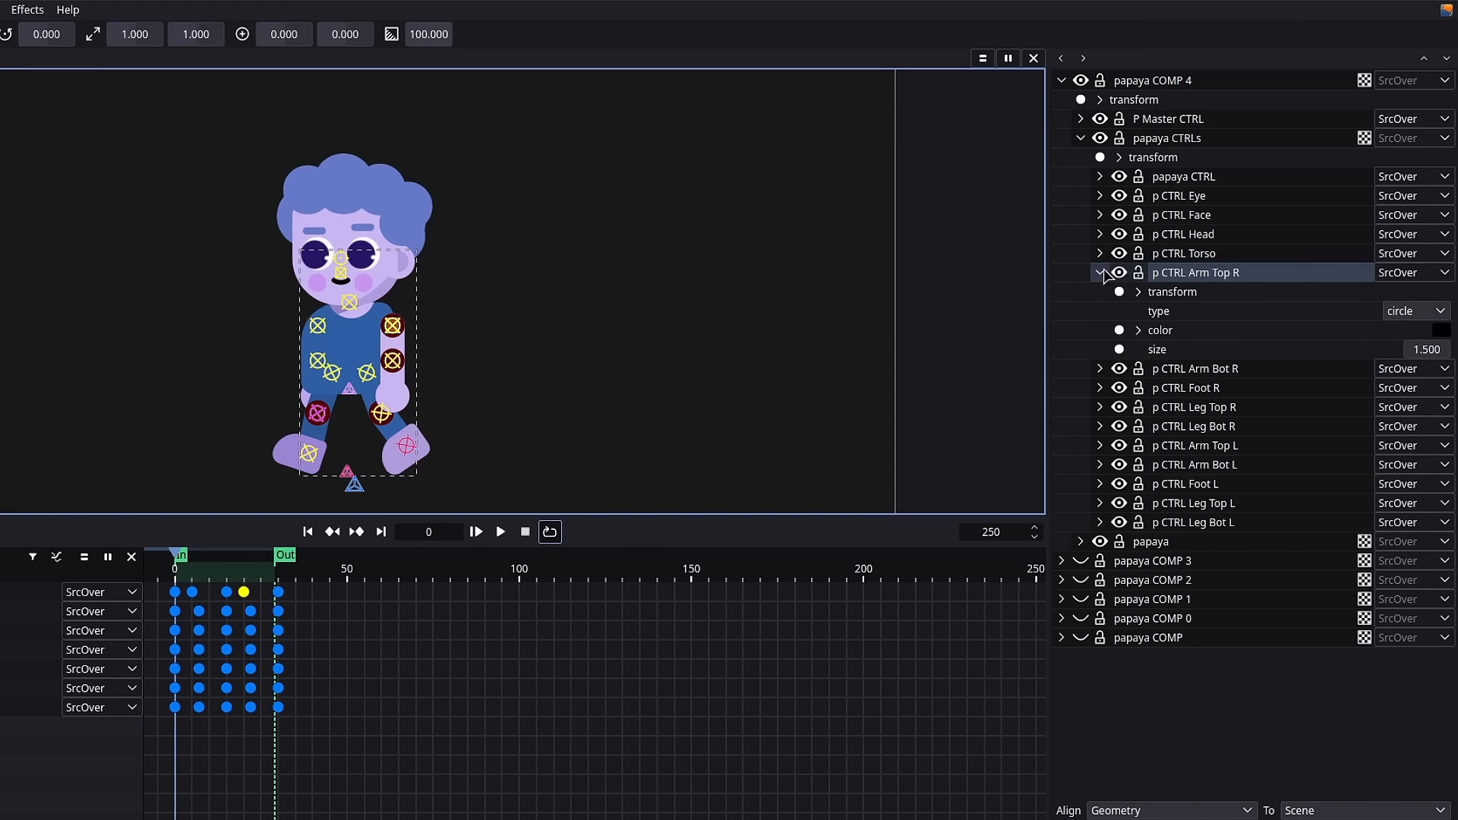
click(1138, 292)
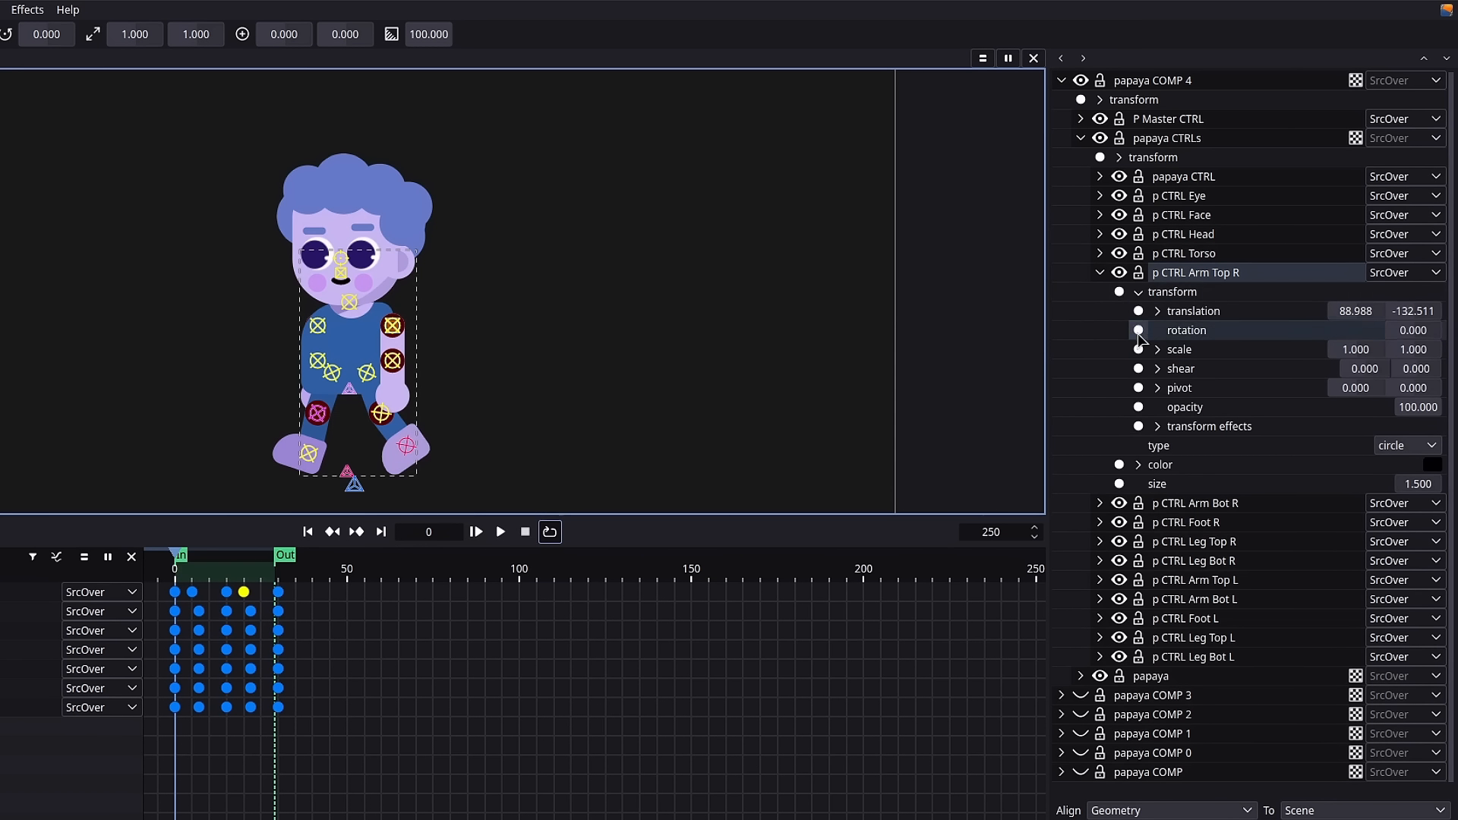
click(1139, 330)
click(1101, 275)
click(393, 364)
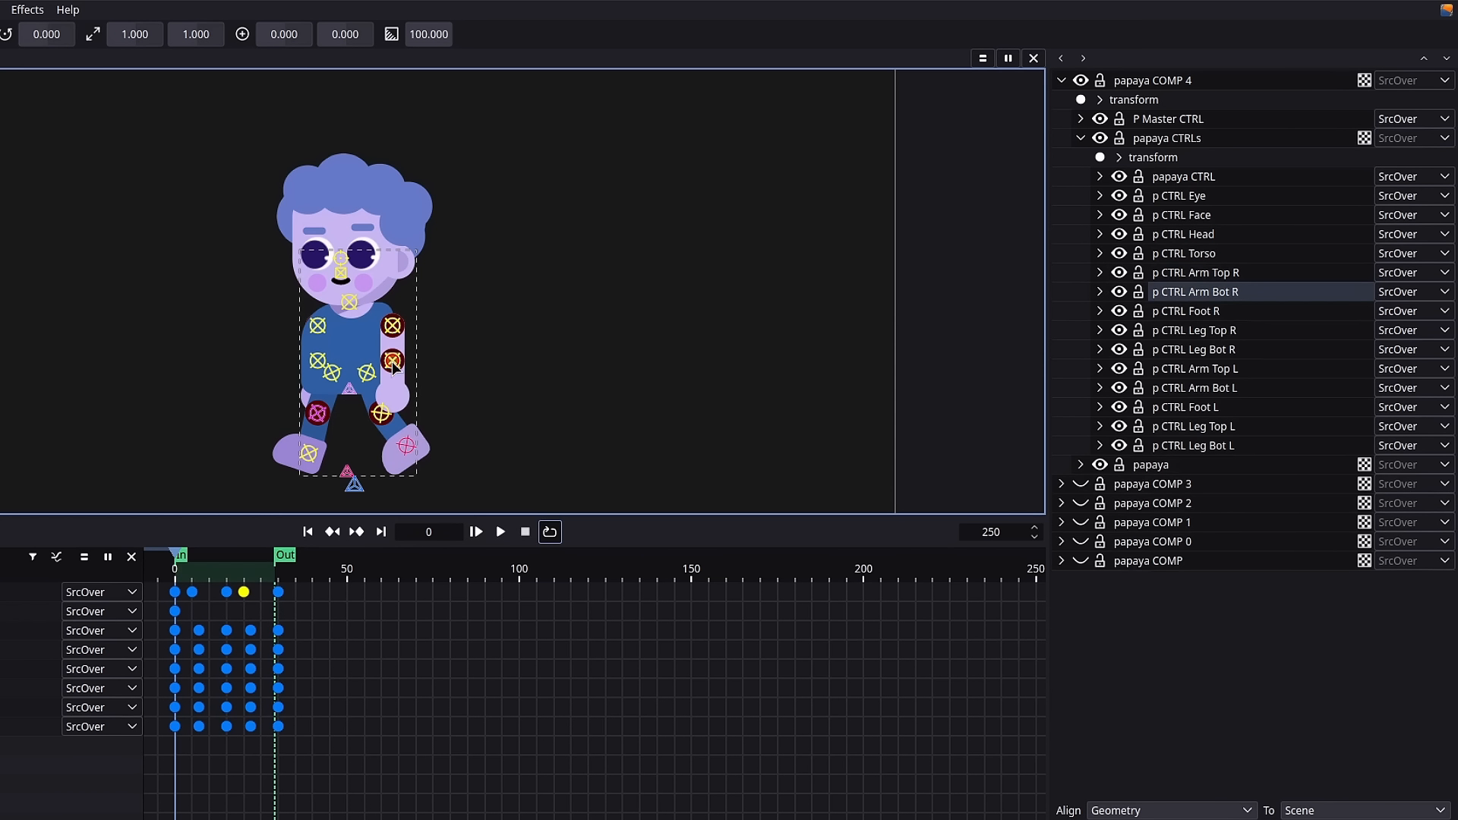
click(1099, 291)
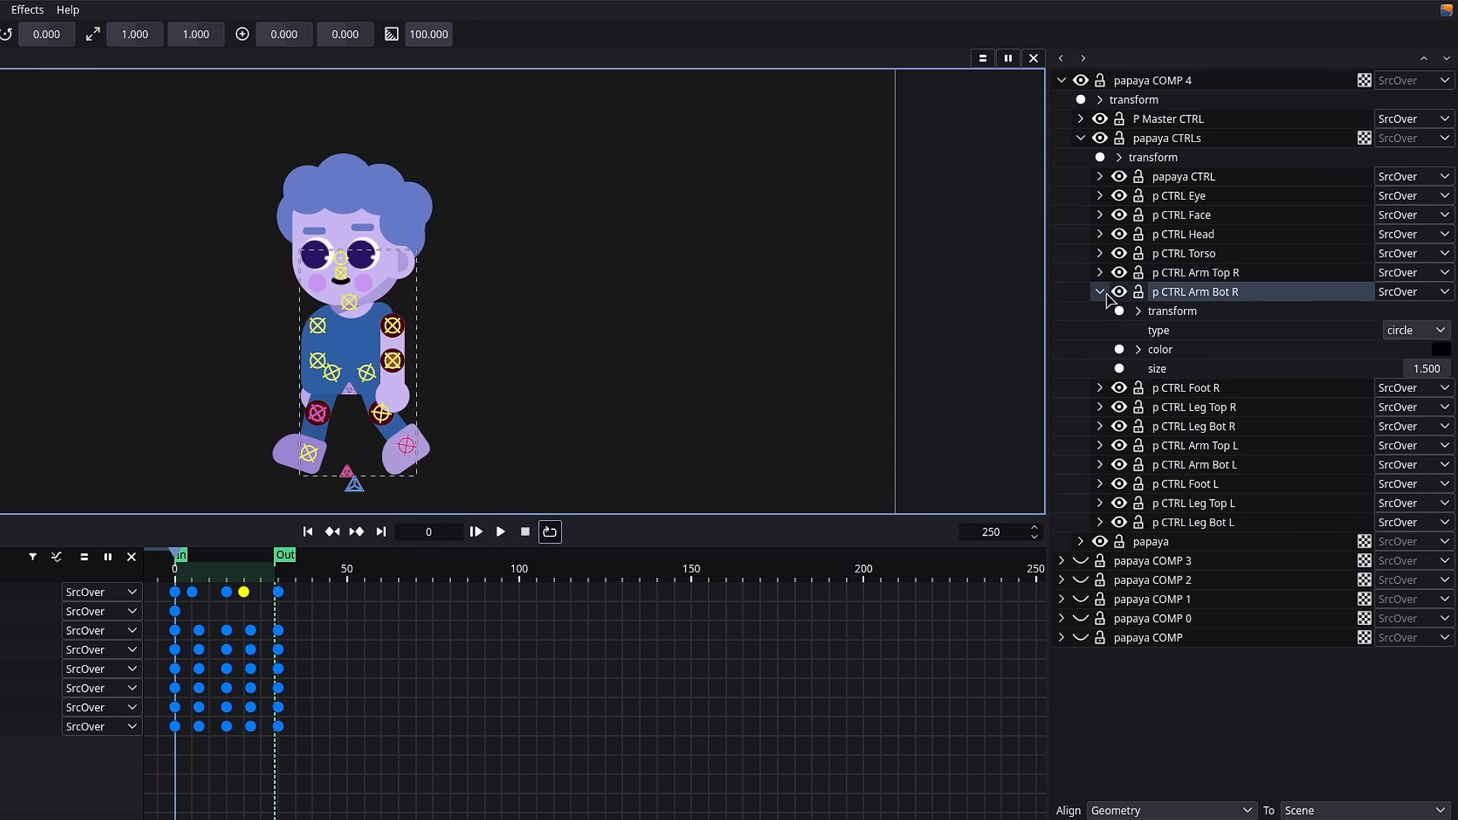
click(1139, 311)
click(1138, 349)
click(1099, 292)
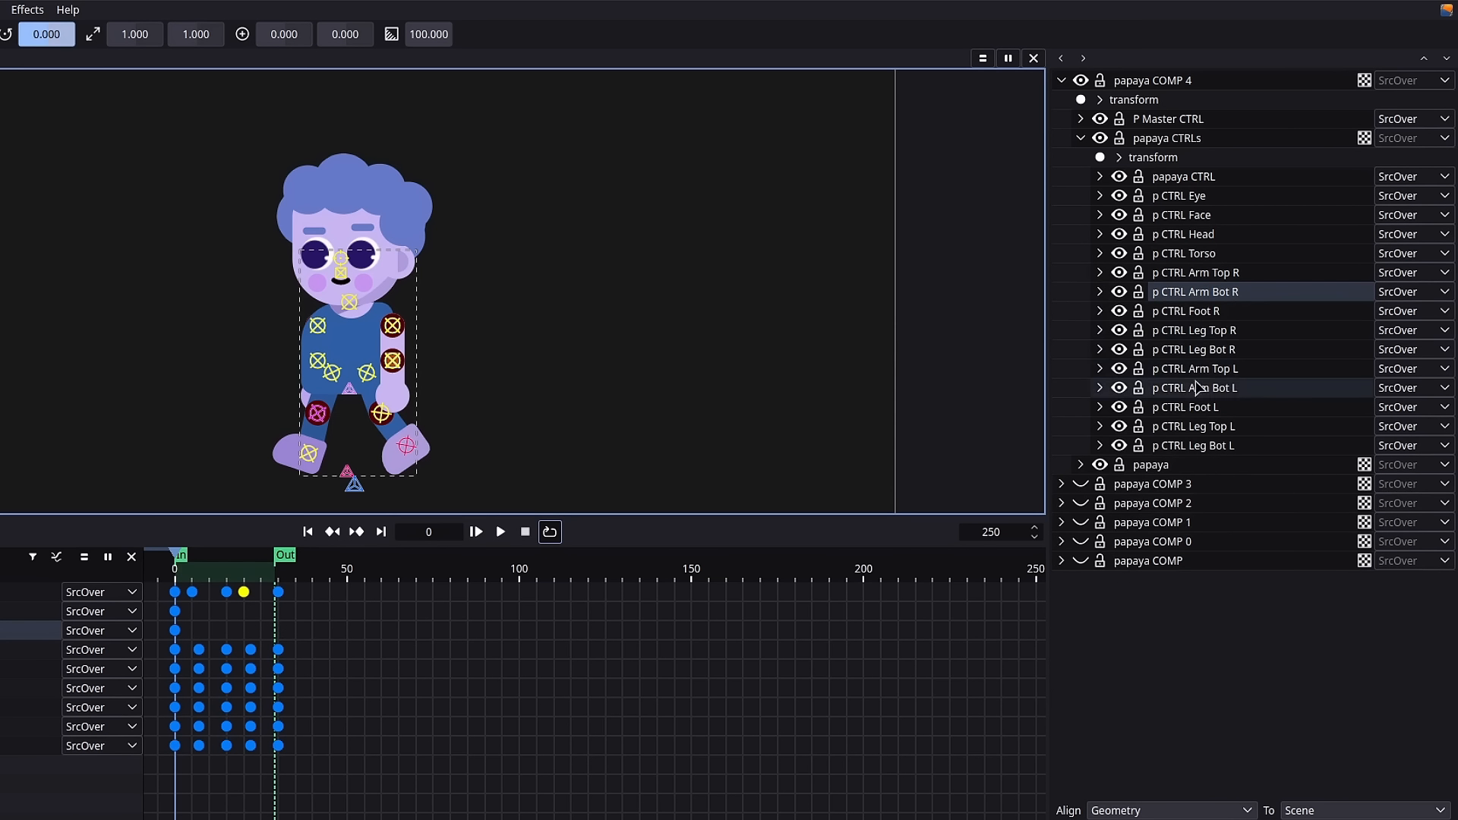
Keyframe the rotation of p CTRL Arm Top L and p CTRL Arm Bot L at frame 0
click(1219, 369)
click(1100, 368)
click(1139, 387)
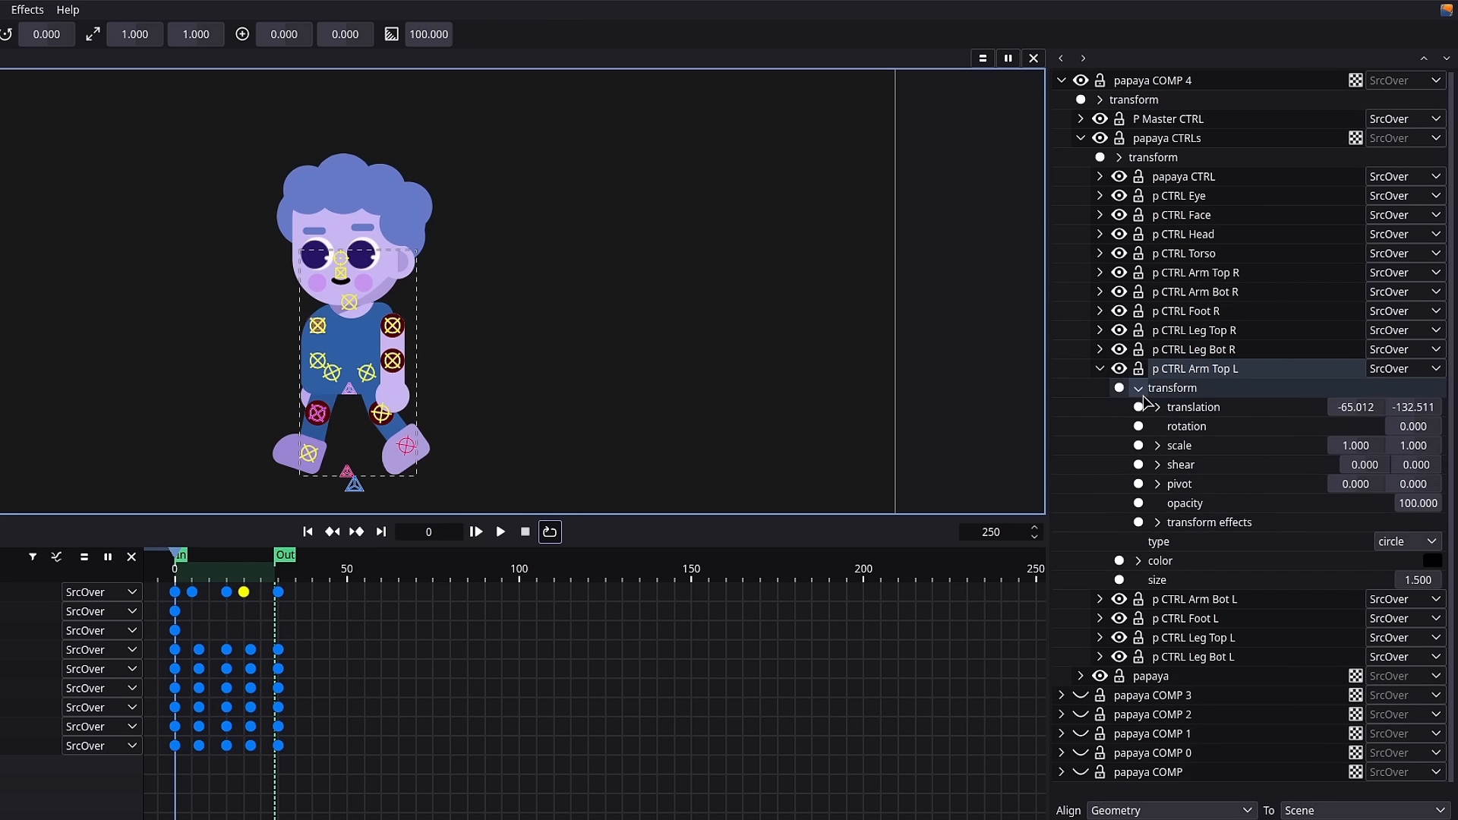
click(1138, 426)
click(1100, 369)
click(1100, 387)
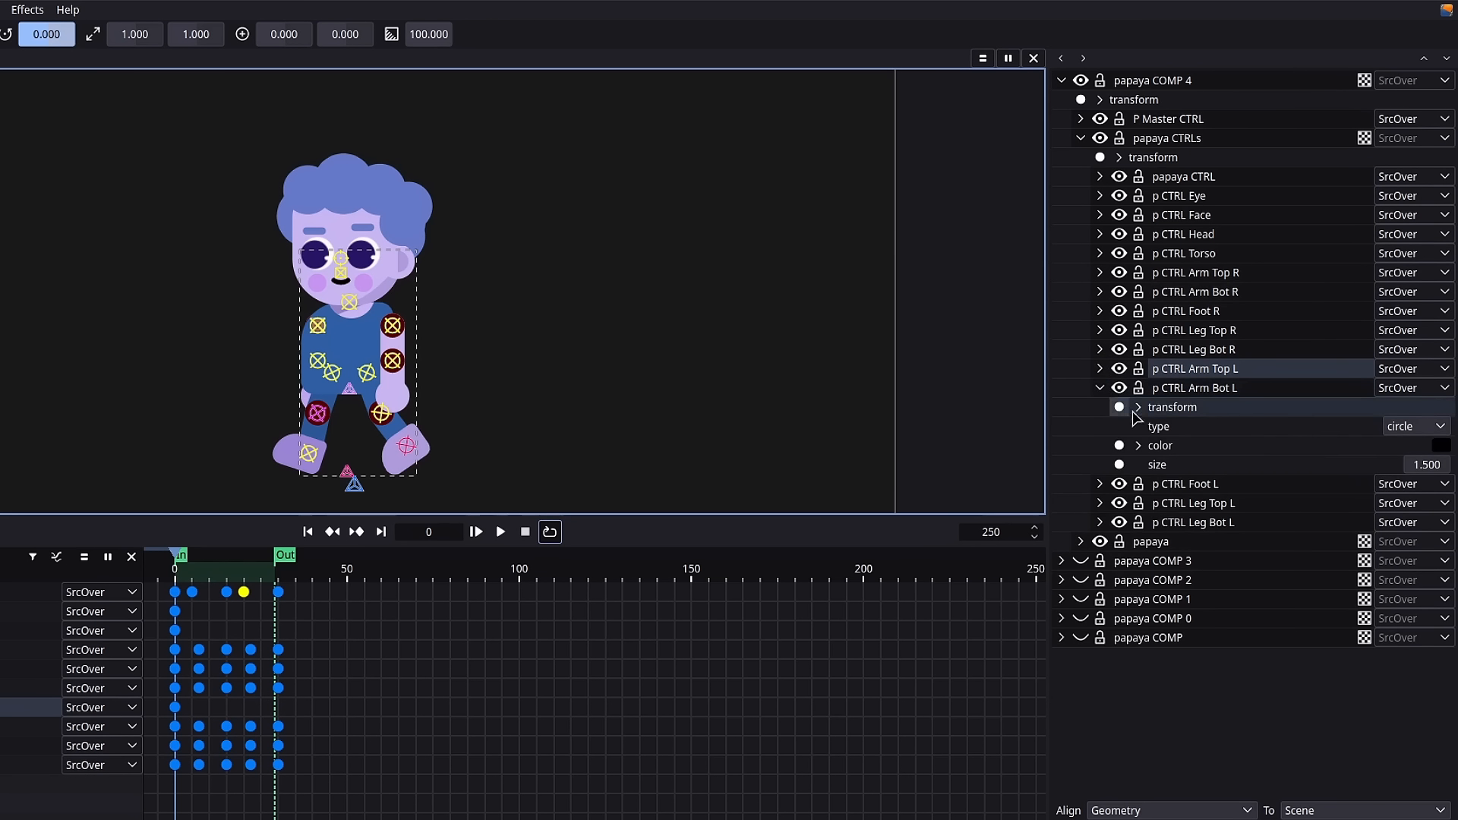
click(1138, 407)
click(1139, 445)
click(1100, 387)
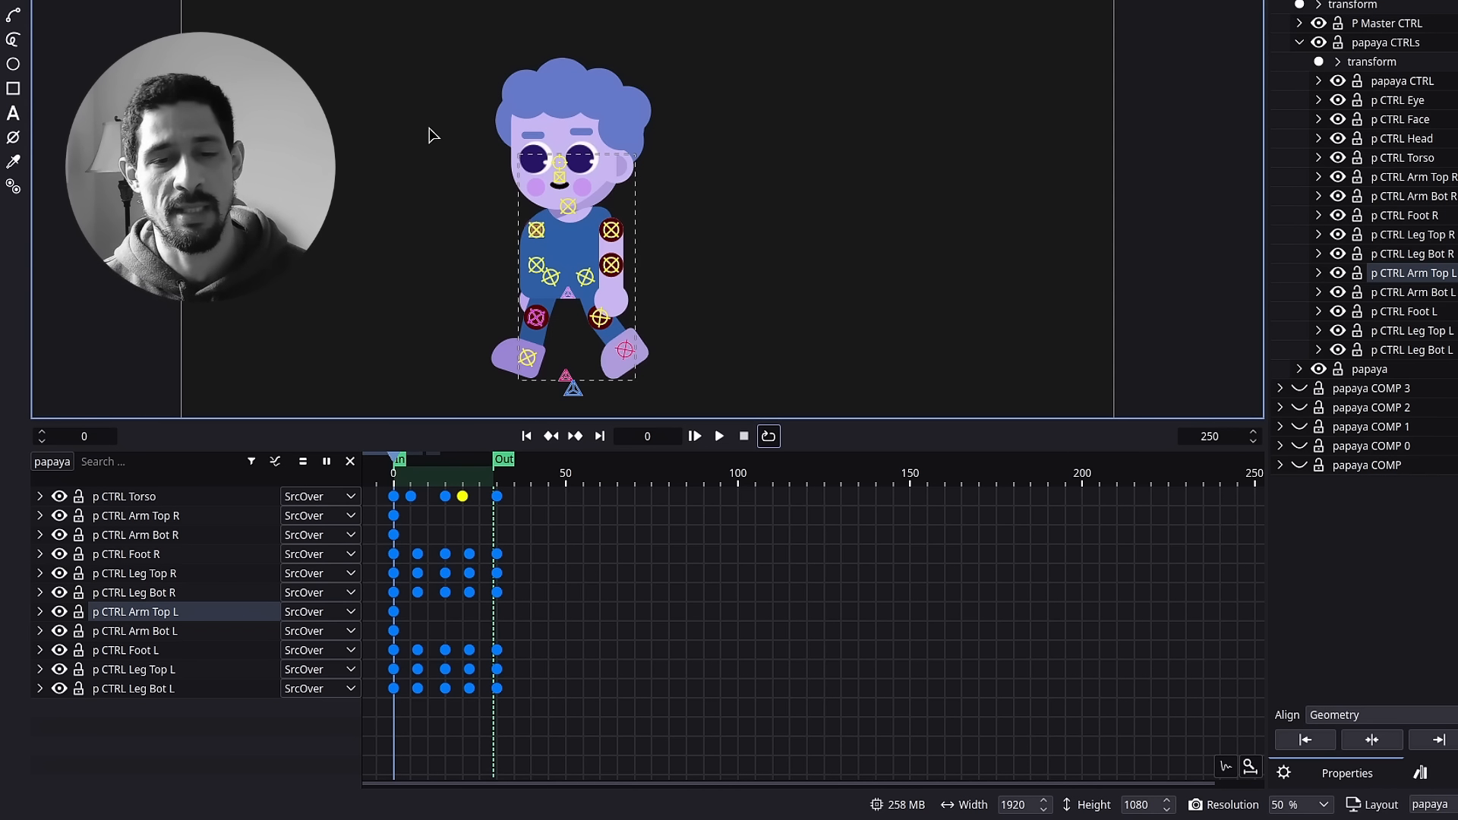
Step back and forth through the first frames of the cycle to examine which way each leg moves
key(Right)
key(Right)
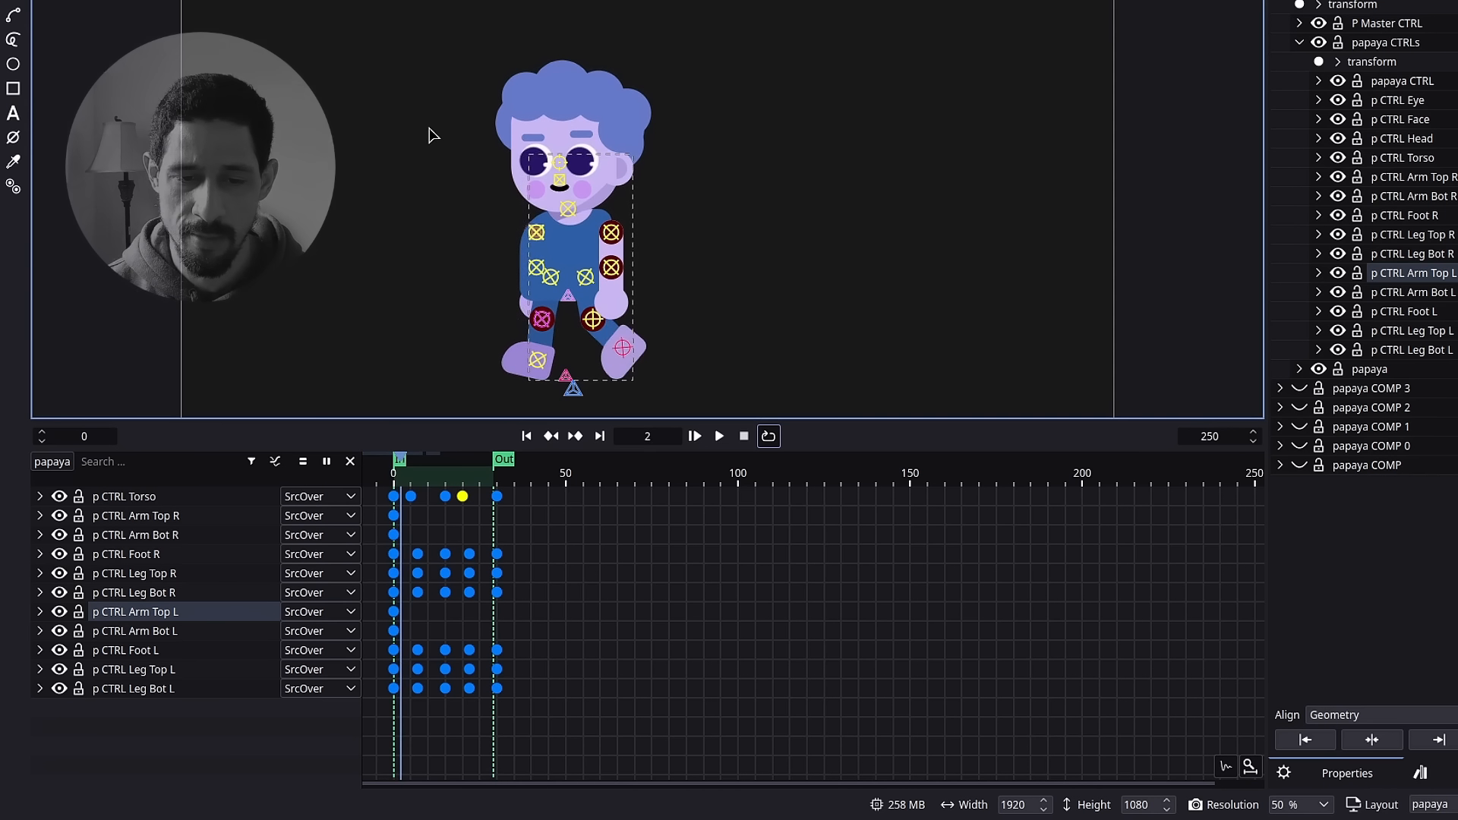
key(Left)
key(Left)
key(Right)
key(Right)
key(Right)
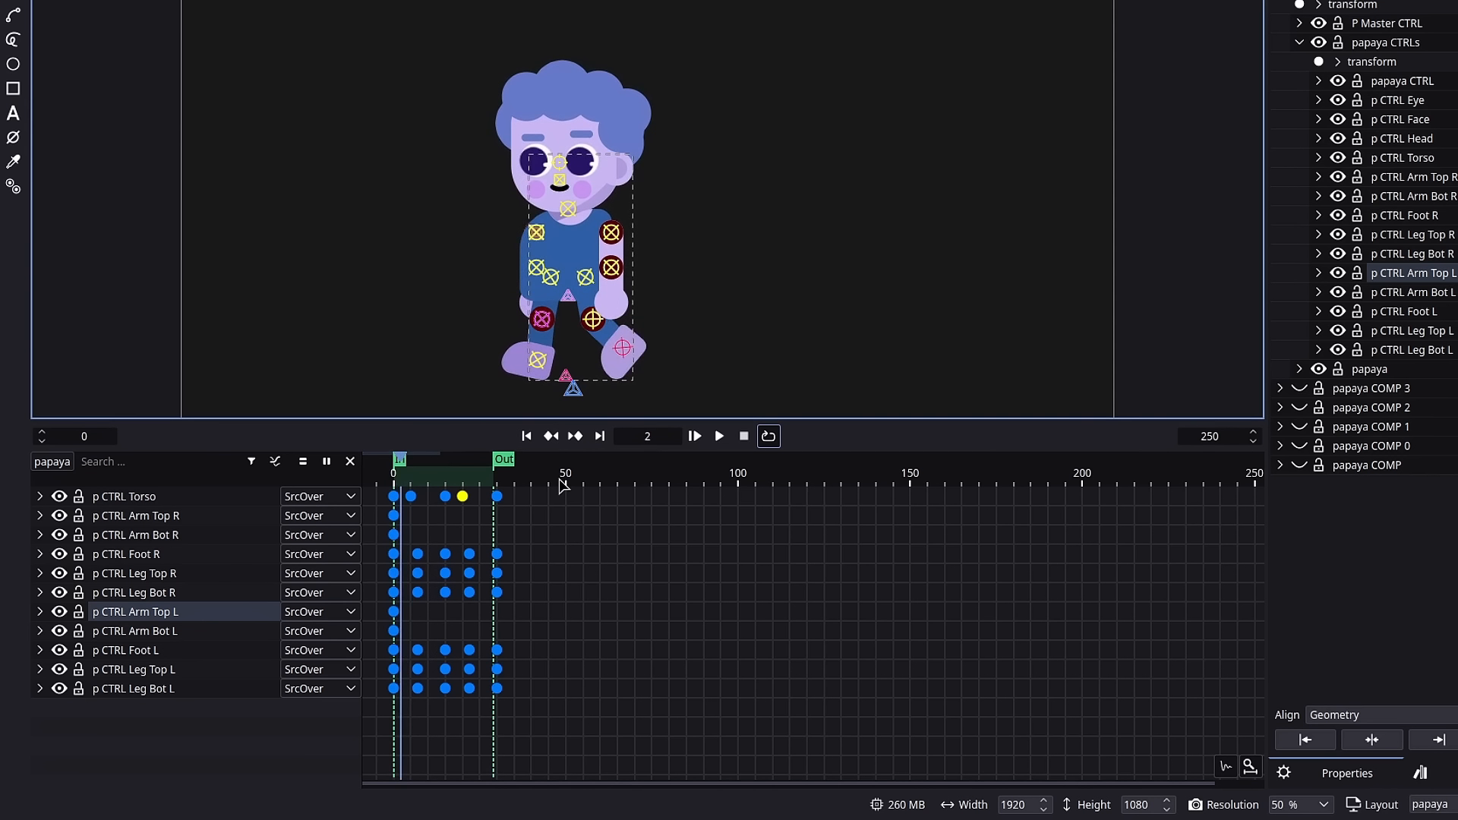
key(Left)
key(Left)
key(Left)
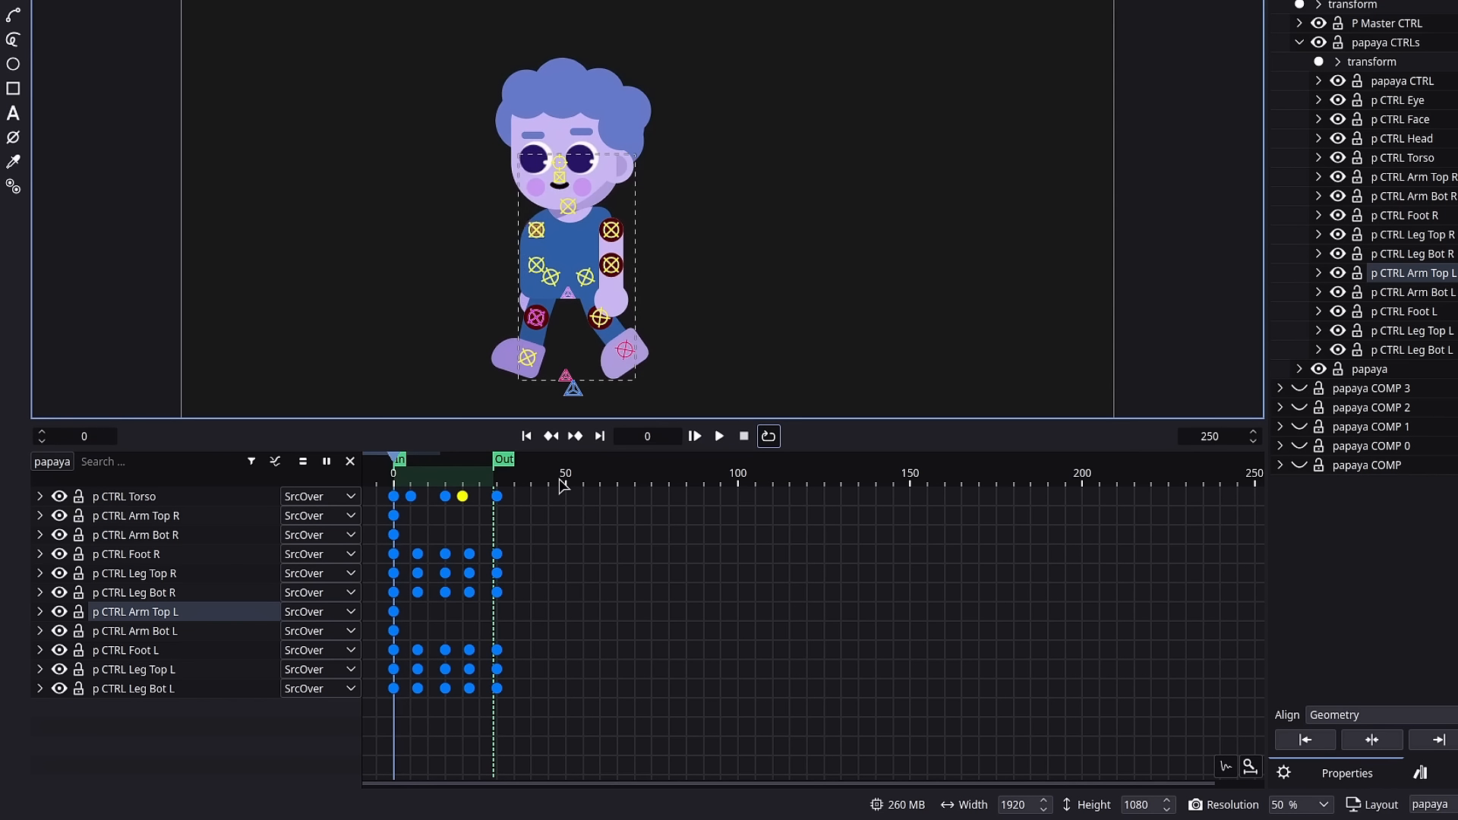
key(Right)
key(Right)
key(Right)
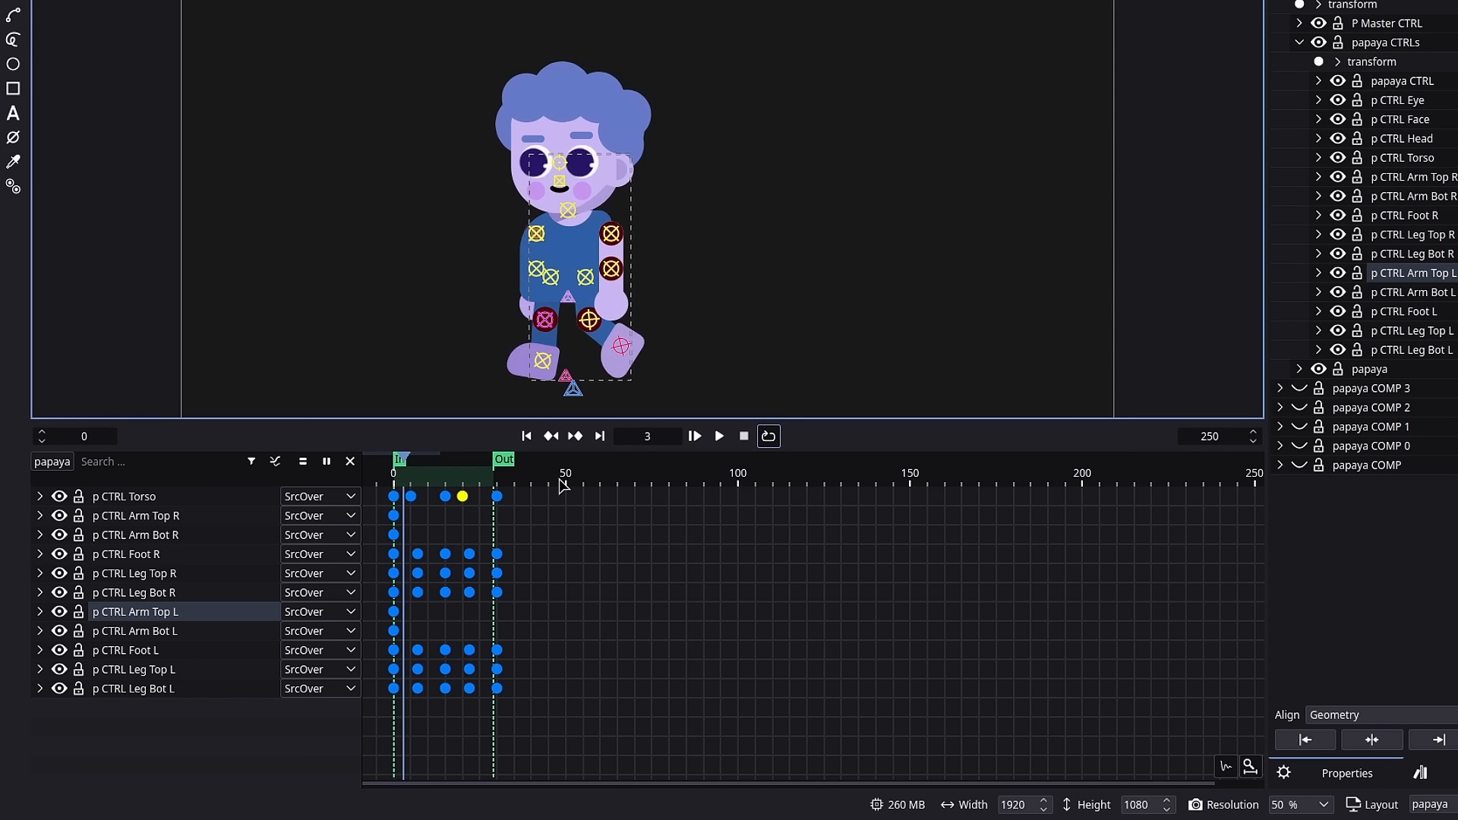
key(Left)
key(Left)
key(Left)
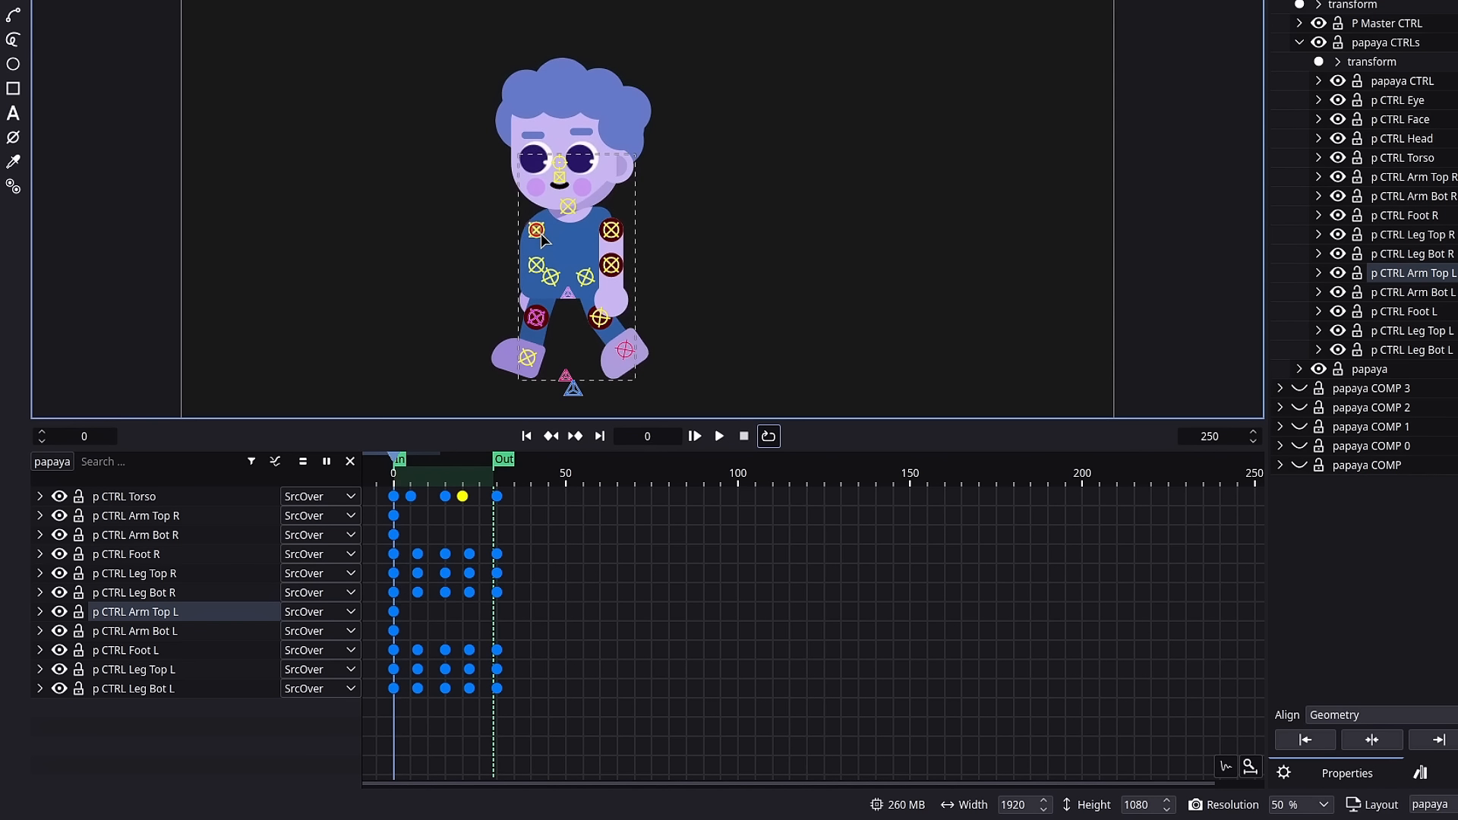
At frame 0, rotate p CTRL Arm Top L and p CTRL Arm Bot L to swing the far arm behind the torso
drag(712, 296, 742, 129)
click(562, 262)
drag(729, 218, 693, 294)
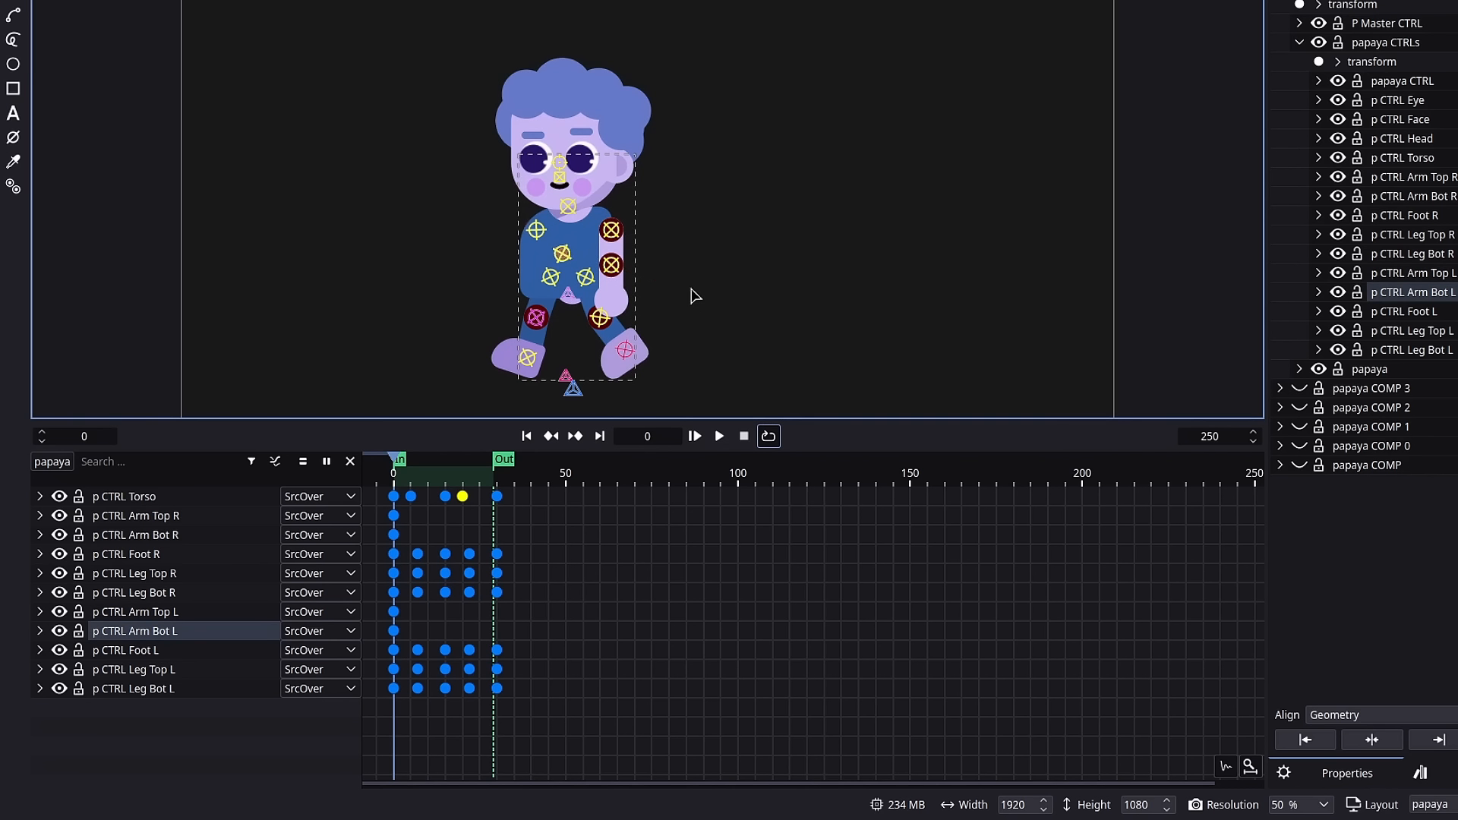
click(541, 228)
key(r)
click(810, 197)
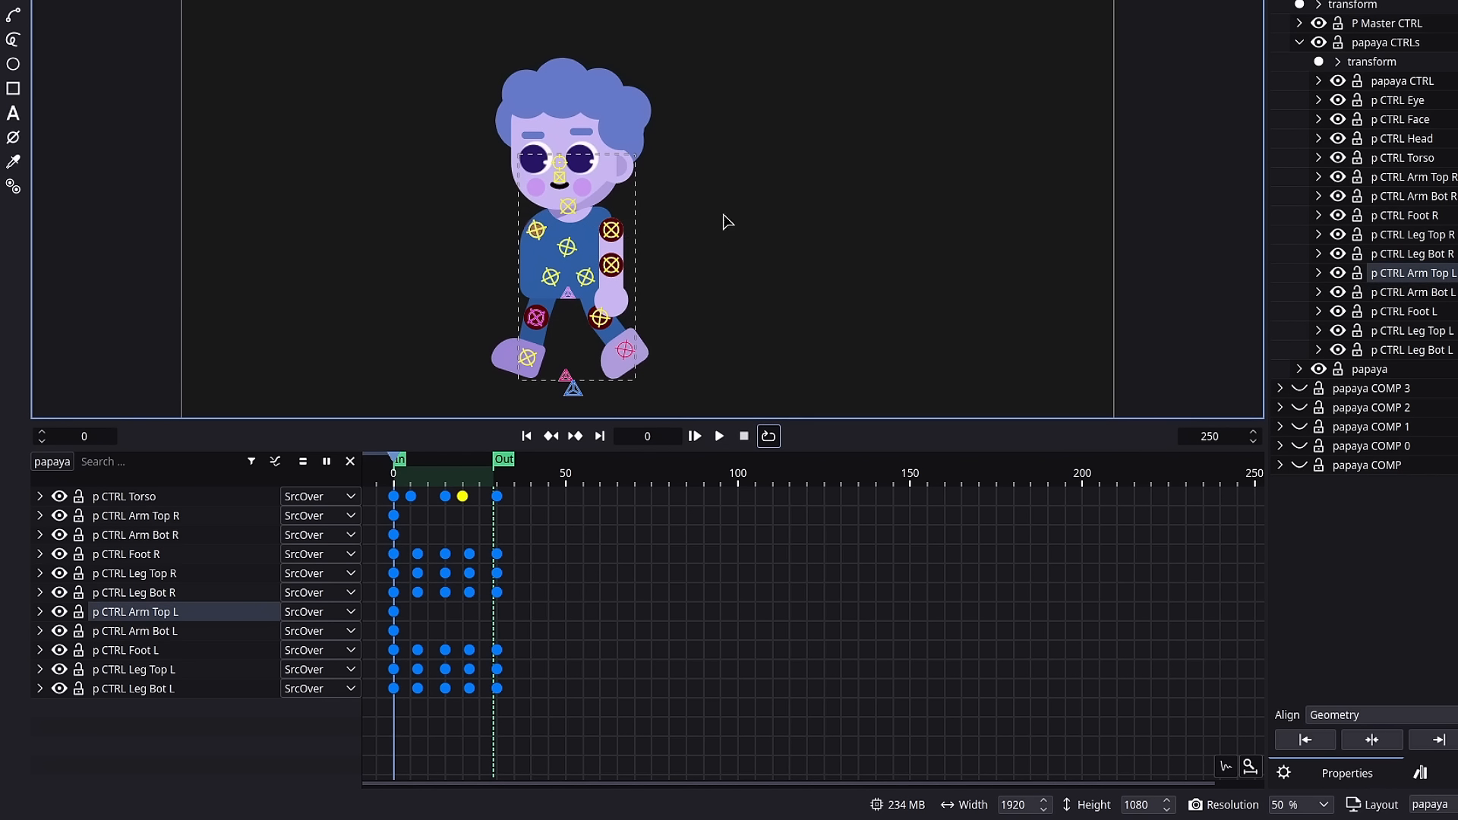
At frame 0, swing the near arm forward across the torso by rotating p CTRL Arm Top R, and bend p CTRL Arm Bot R by about 34 degrees
click(621, 231)
key(r)
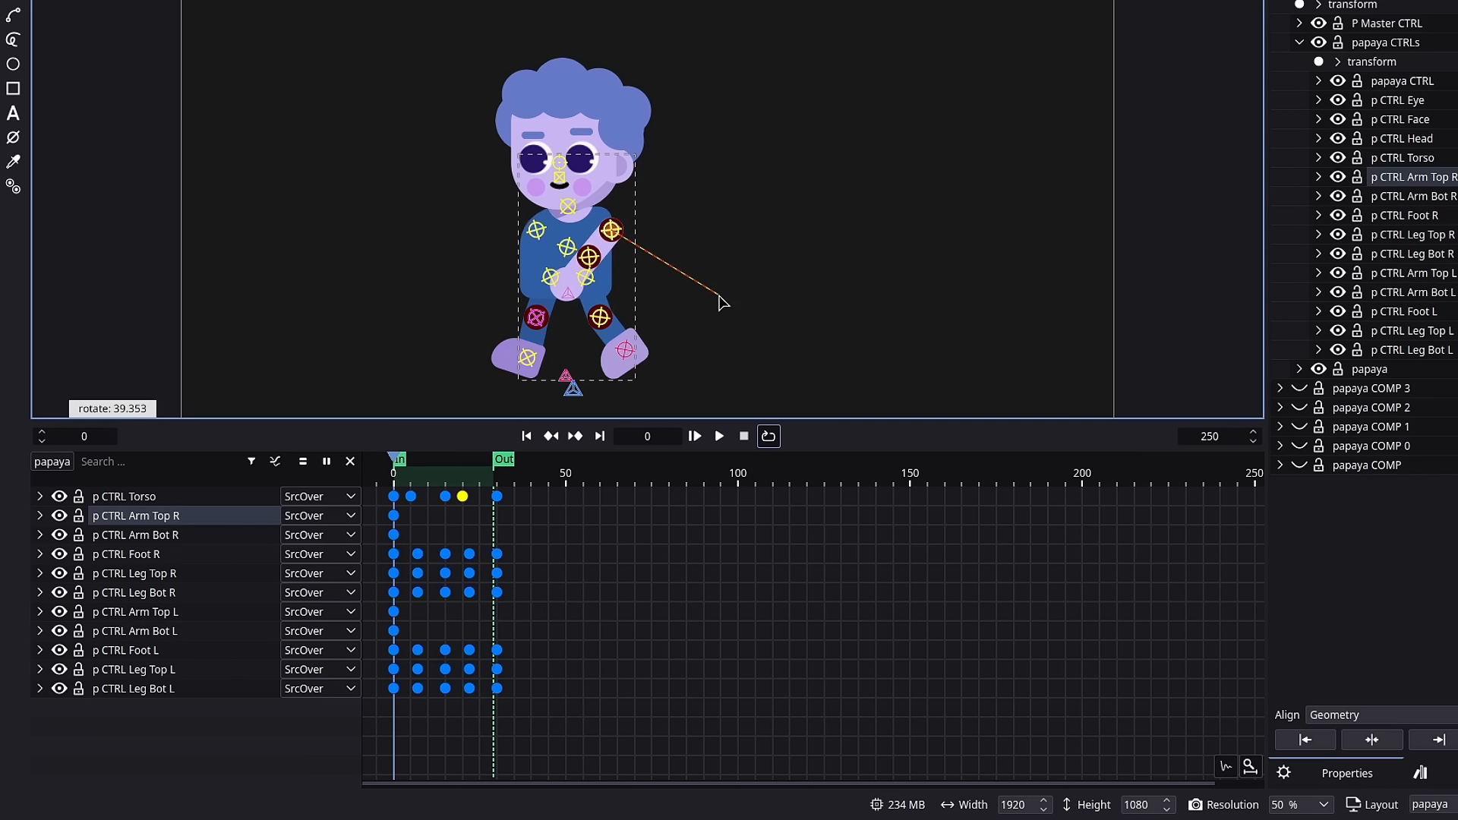
click(722, 302)
click(589, 256)
key(r)
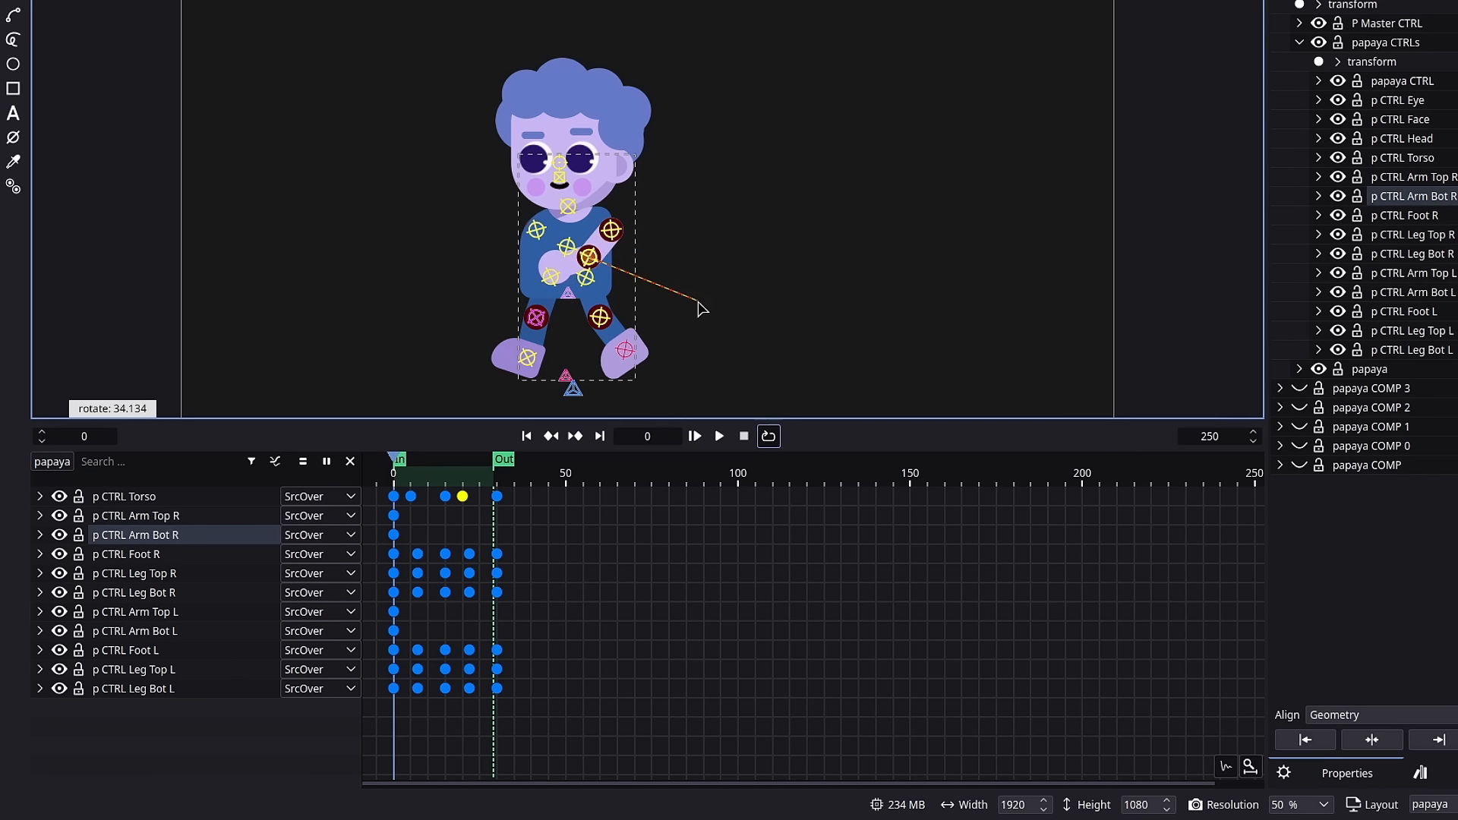
click(701, 308)
click(611, 230)
key(r)
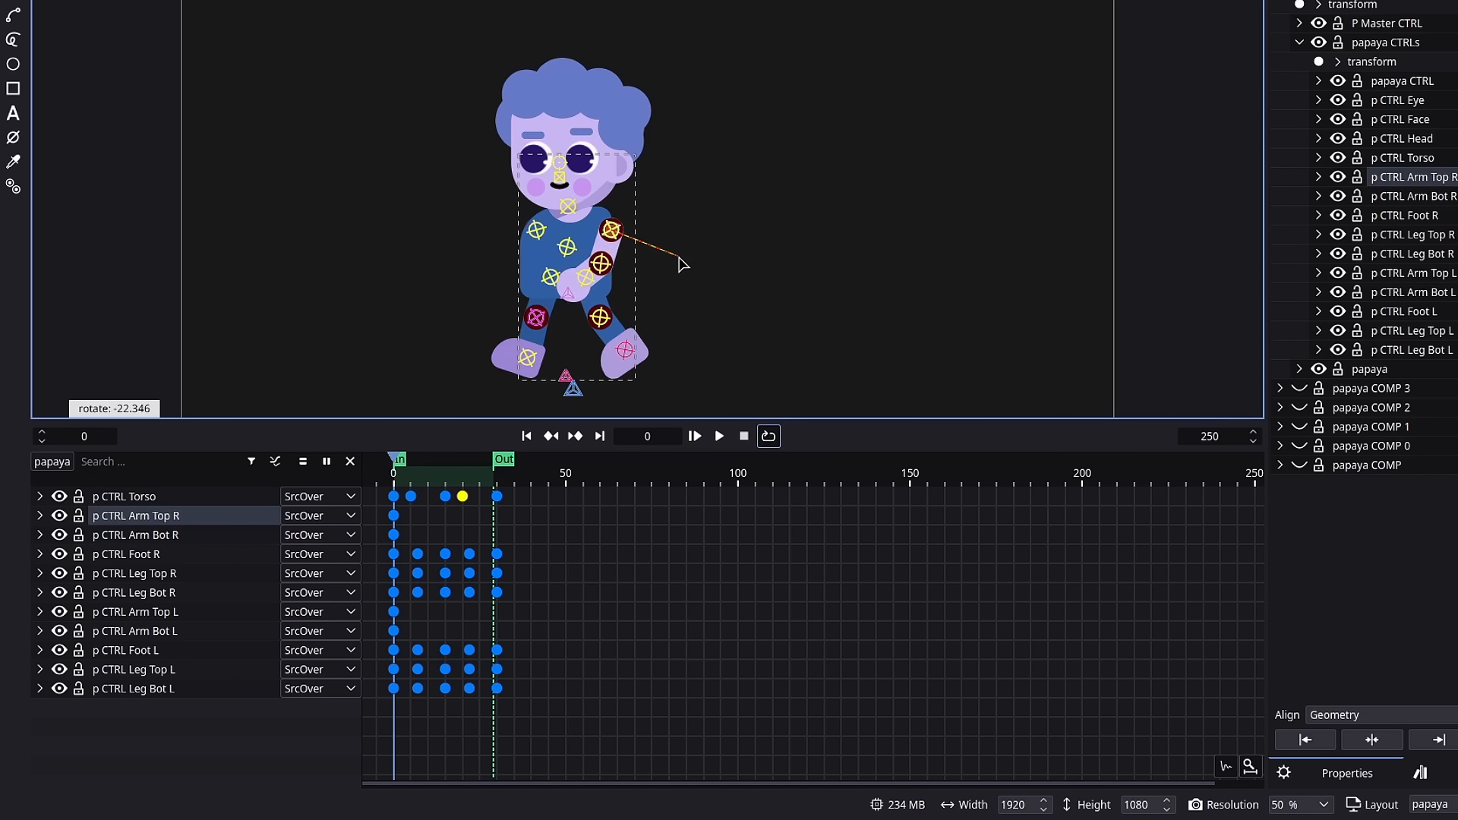
click(675, 280)
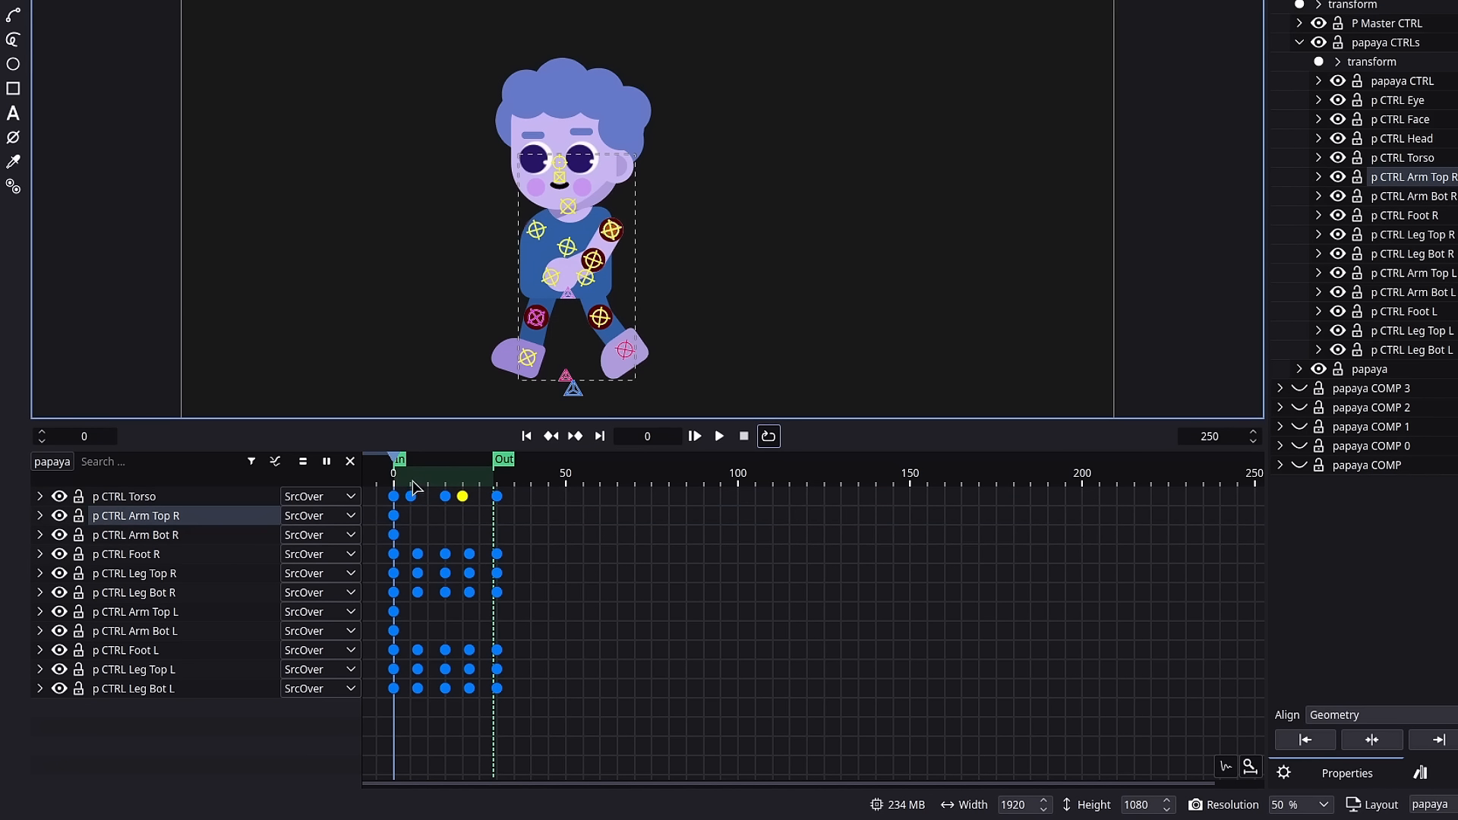
Copy the frame 0 keyframes of all four arm controls to frame 30 and return to the middle of the cycle
drag(406, 484, 389, 510)
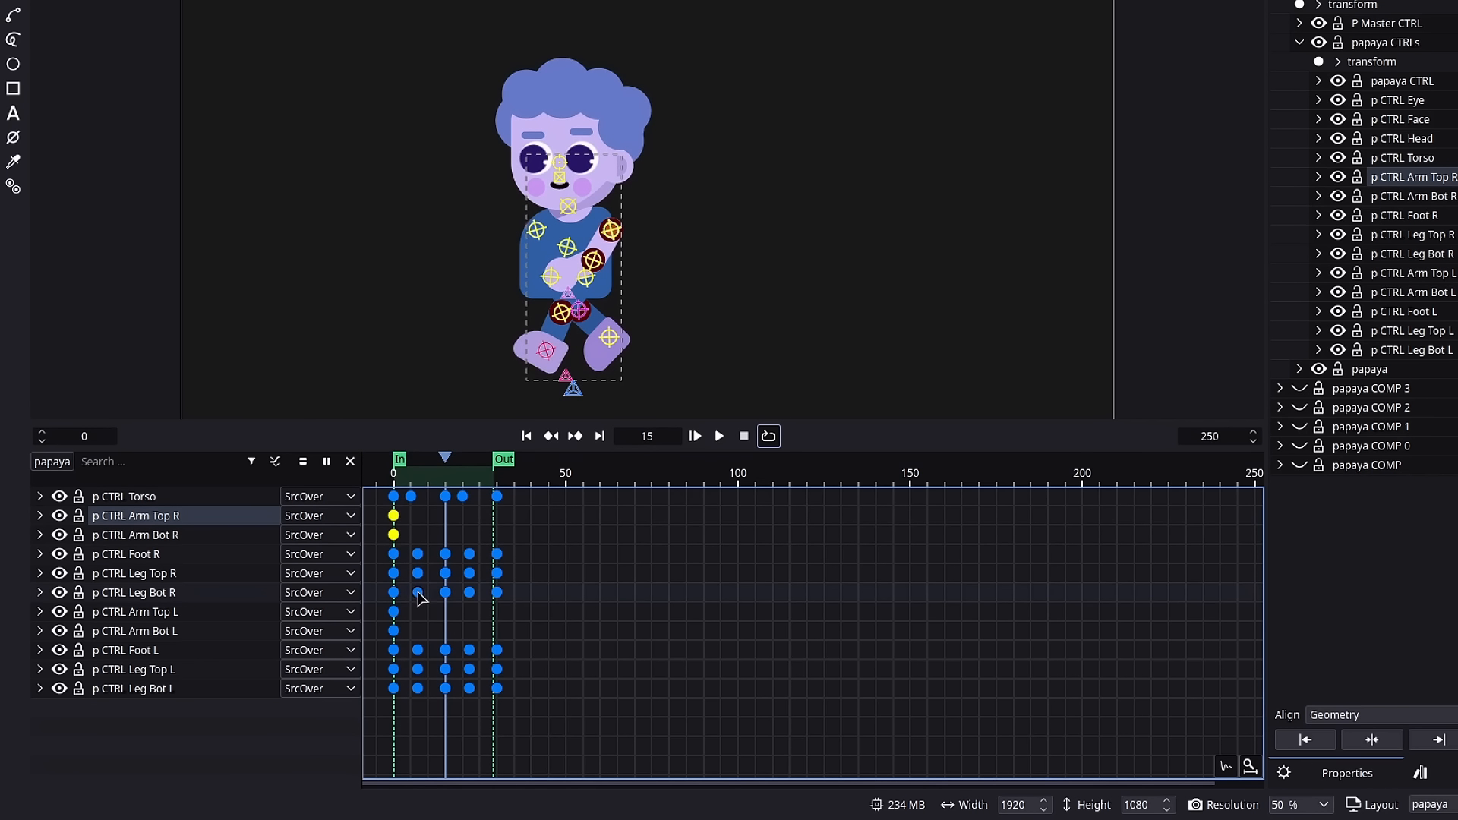
drag(417, 618, 536, 619)
drag(449, 483, 451, 478)
click(445, 479)
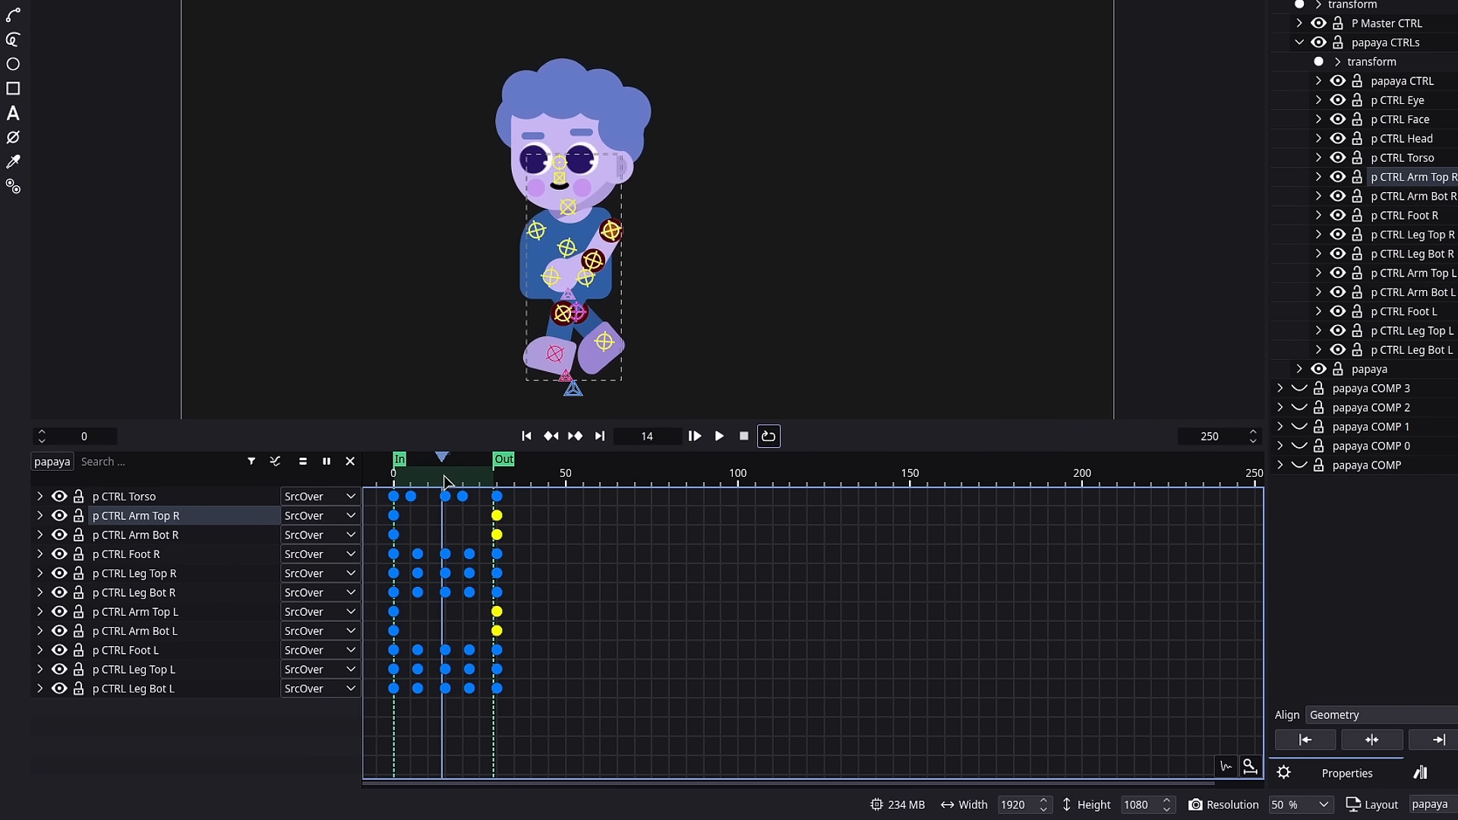
At frame 15, swing the near arm behind the torso by rotating p CTRL Arm Top R and p CTRL Arm Bot R
click(448, 482)
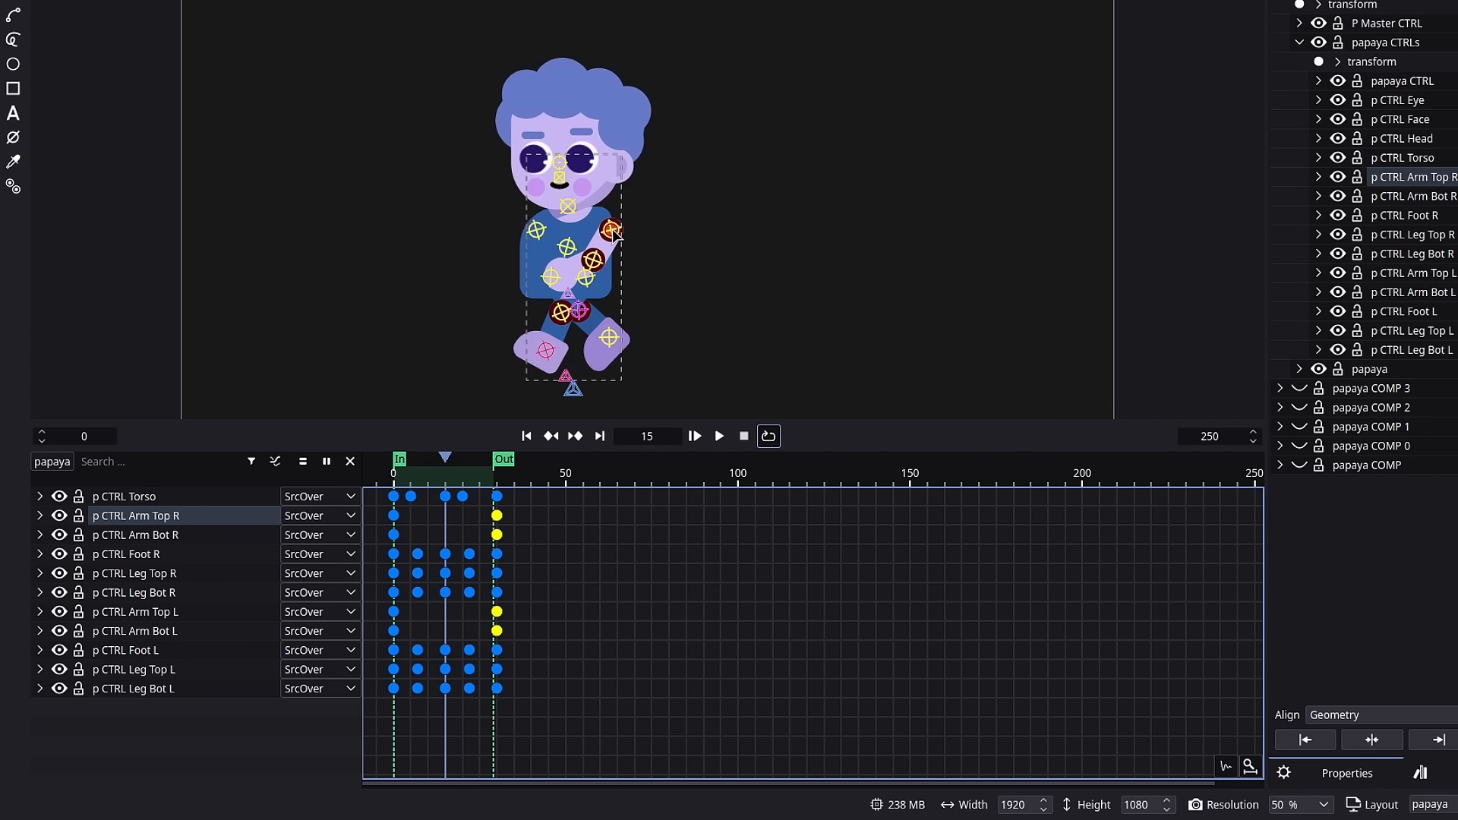
key(r)
click(640, 213)
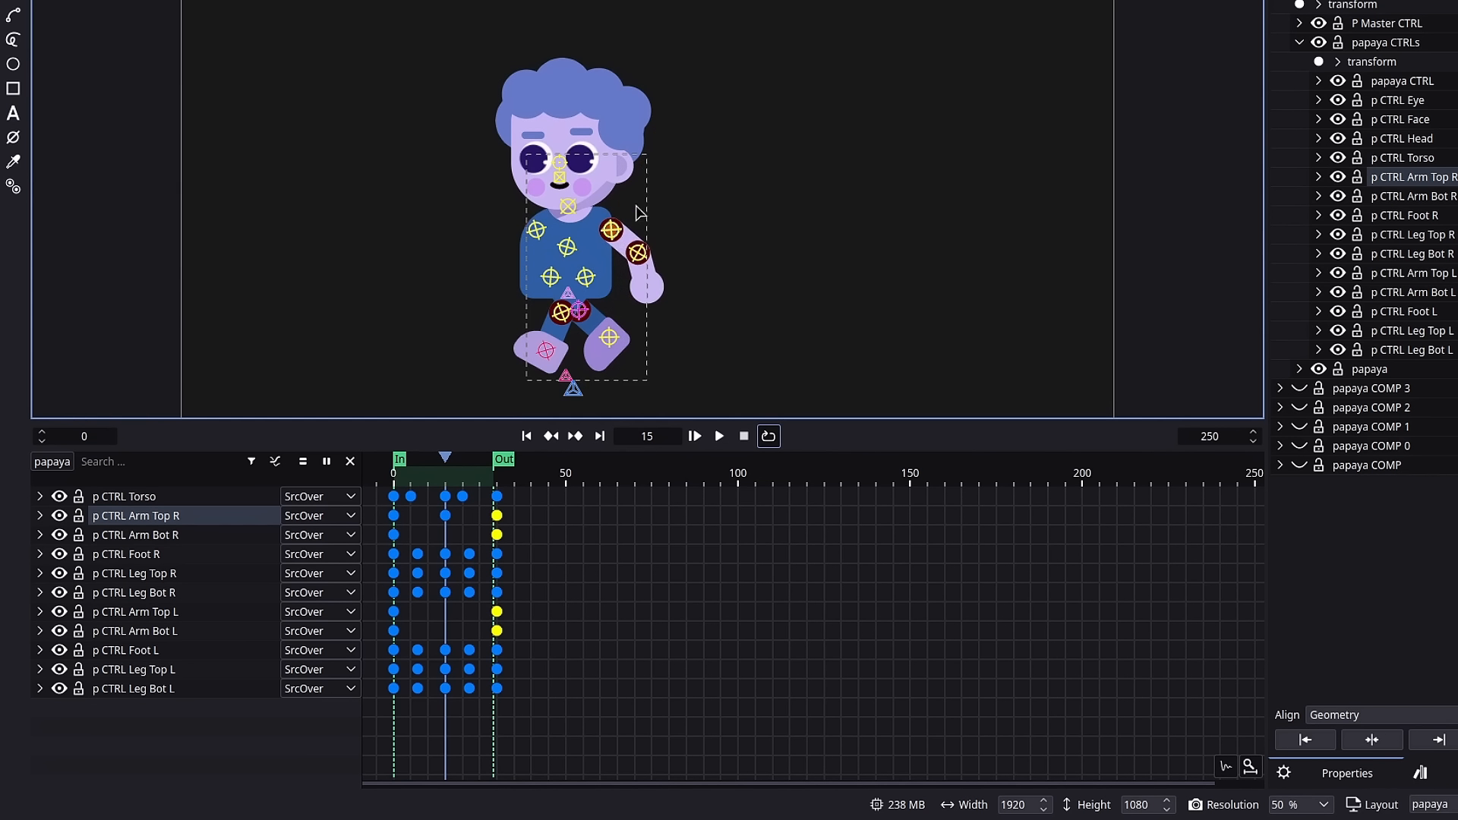
click(641, 254)
key(r)
click(713, 258)
At frame 15, swing the far arm out in front of the torso by rotating p CTRL Arm Top L and p CTRL Arm Bot L
click(537, 230)
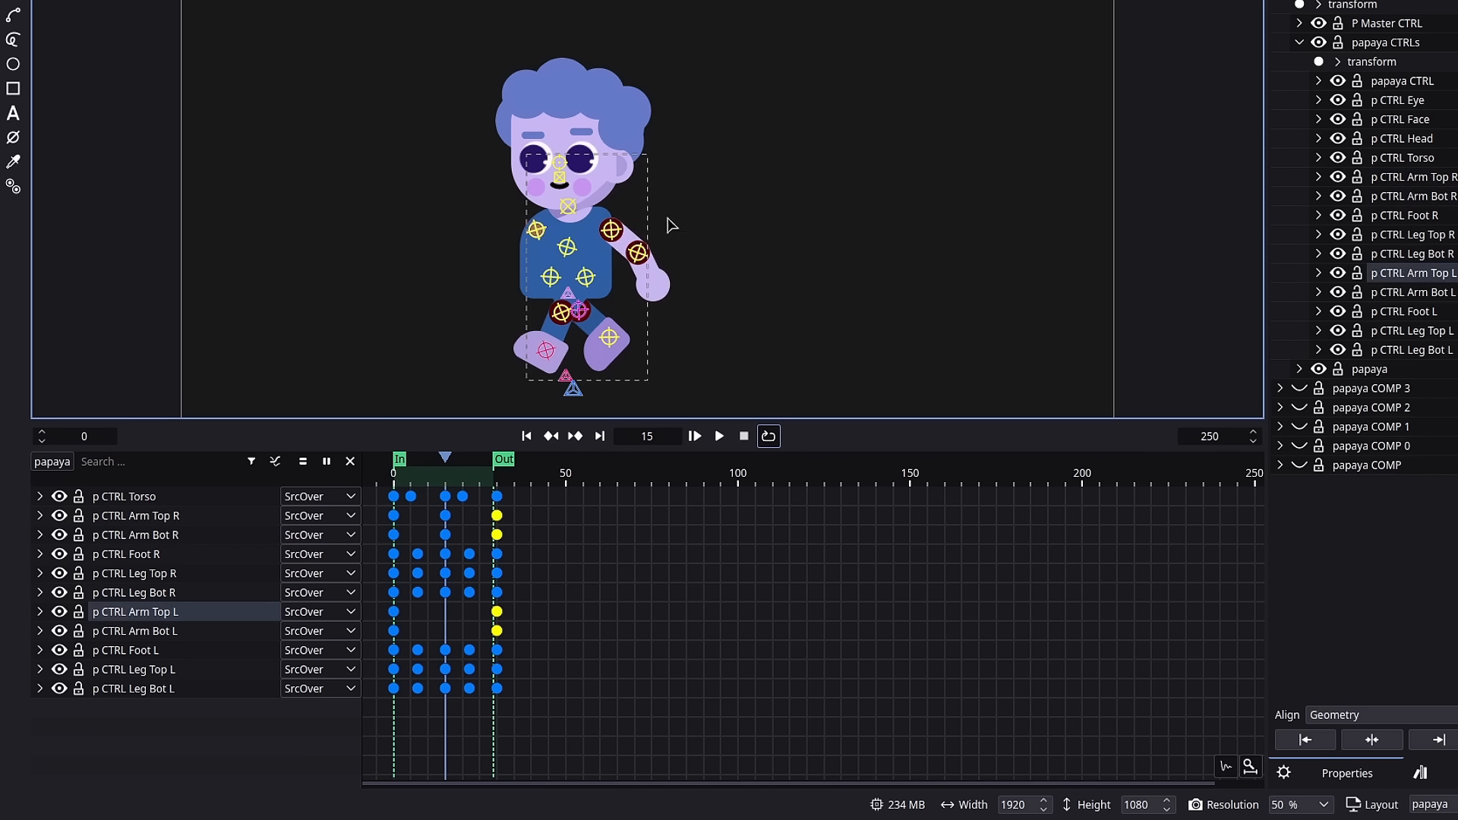
key(r)
click(525, 325)
click(513, 256)
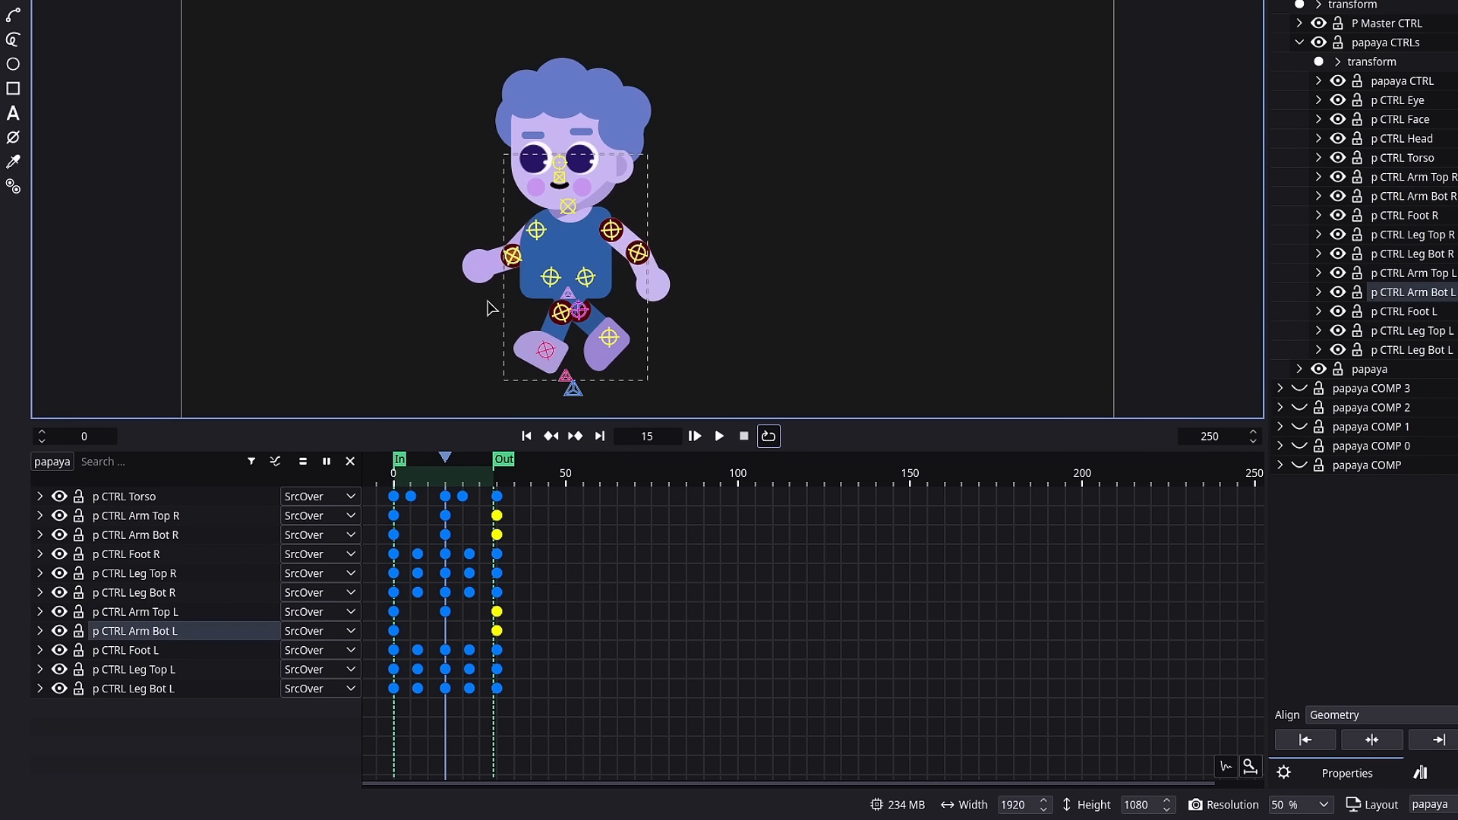
key(r)
click(494, 314)
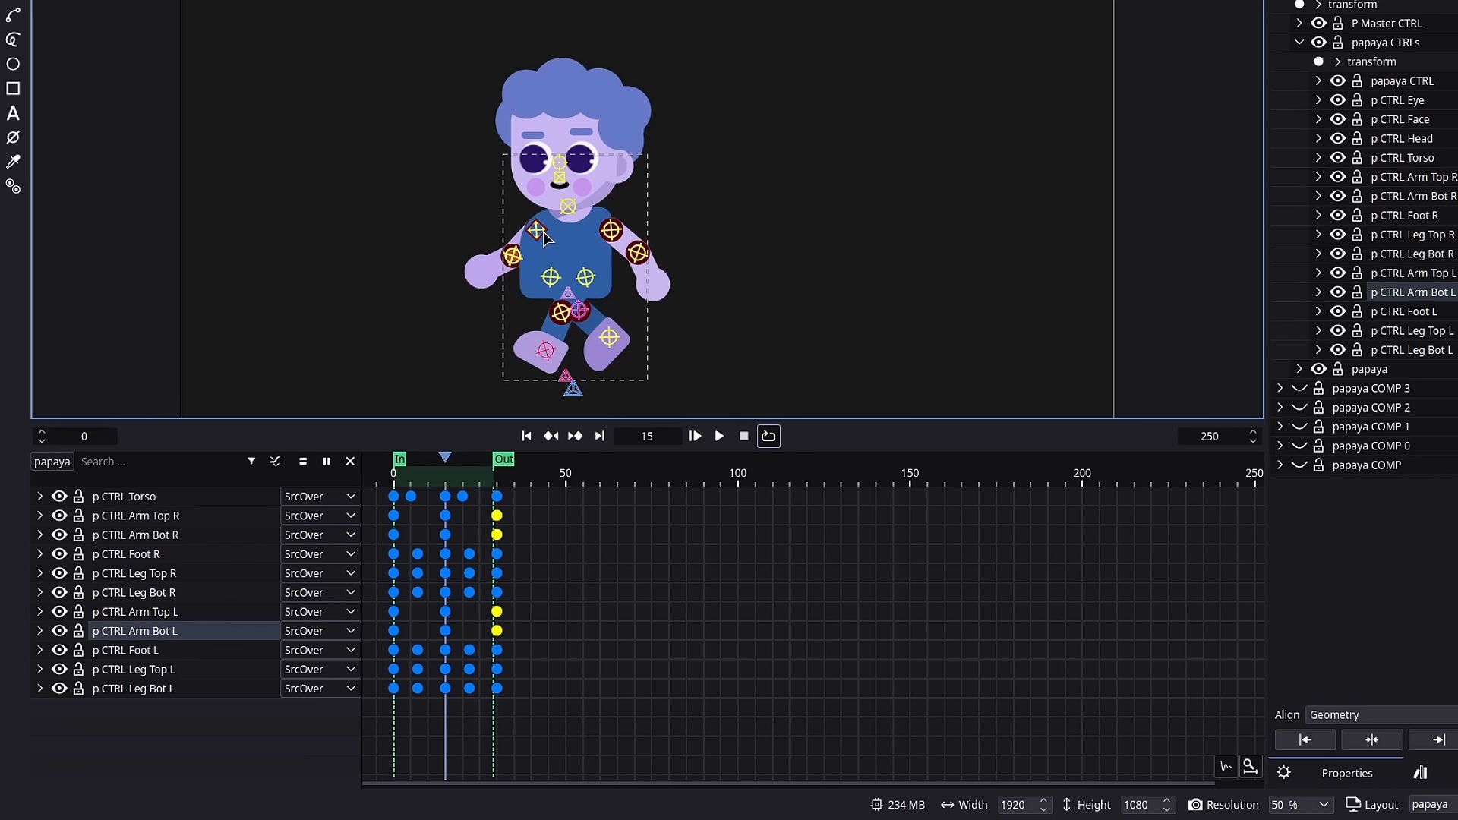
click(543, 236)
key(r)
click(771, 208)
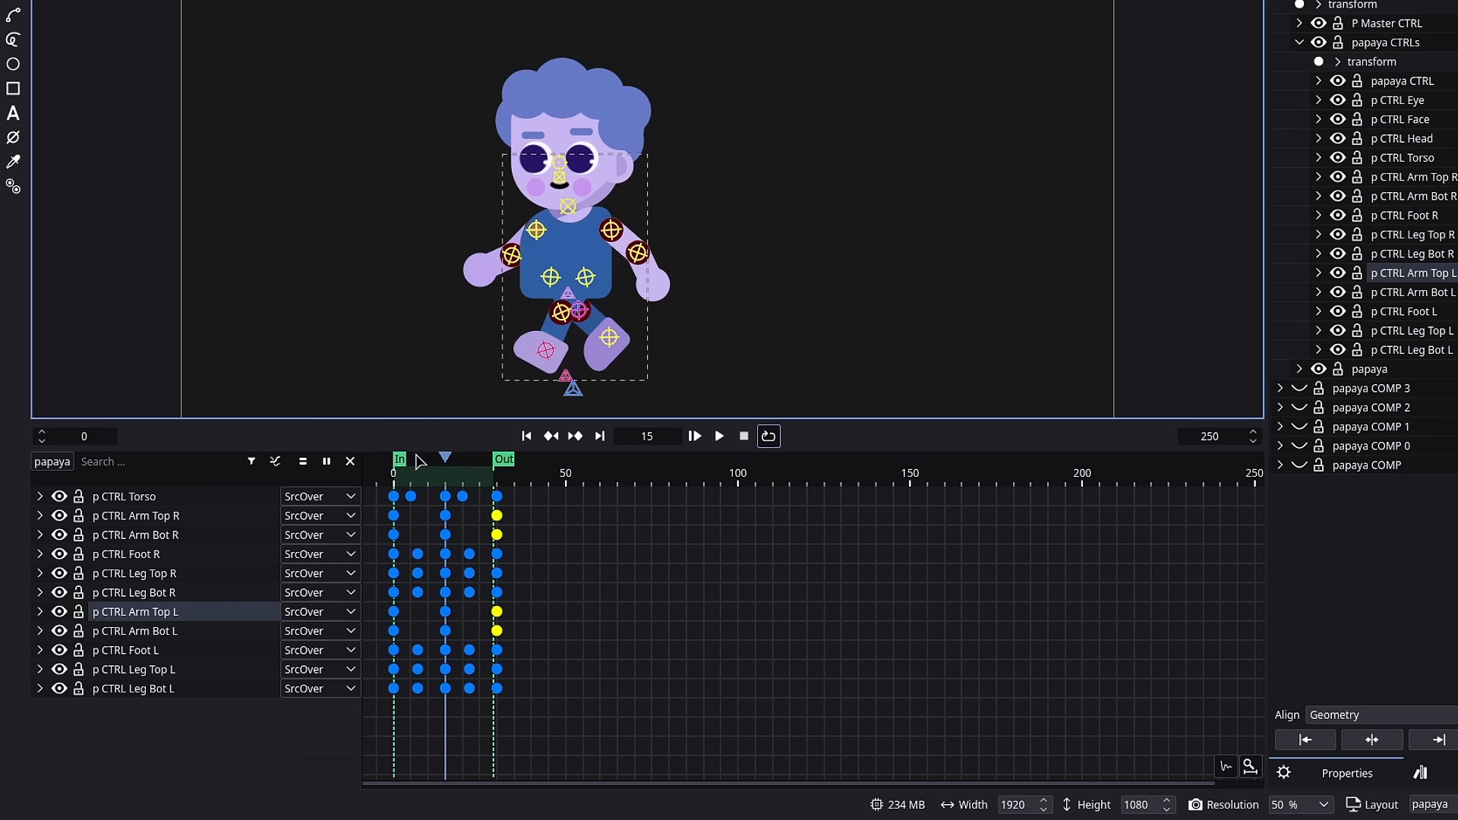
Preview the walk cycle with the arm swings and look through the keyframe rows of all the character copies
key(space)
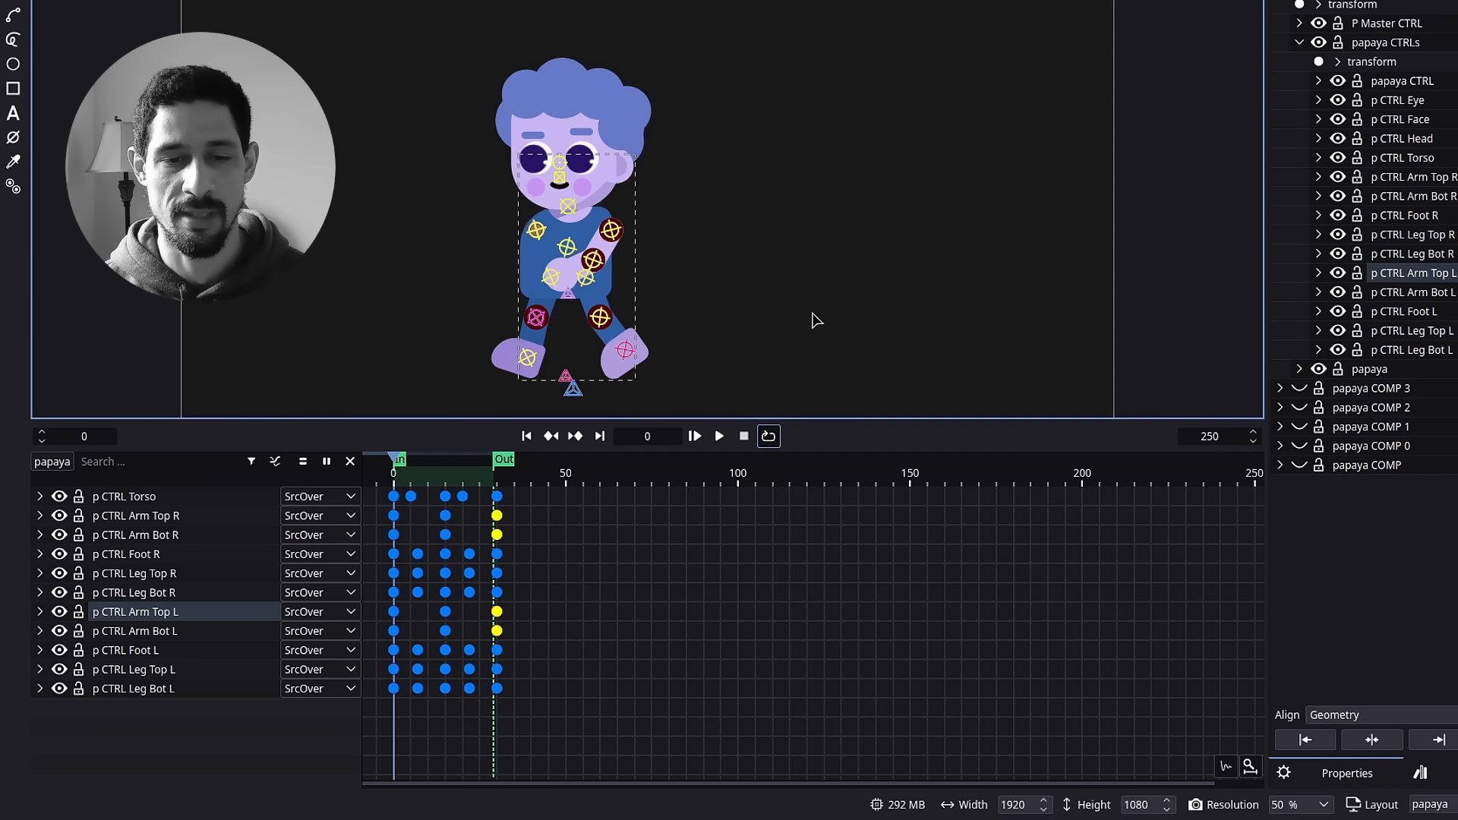
click(757, 335)
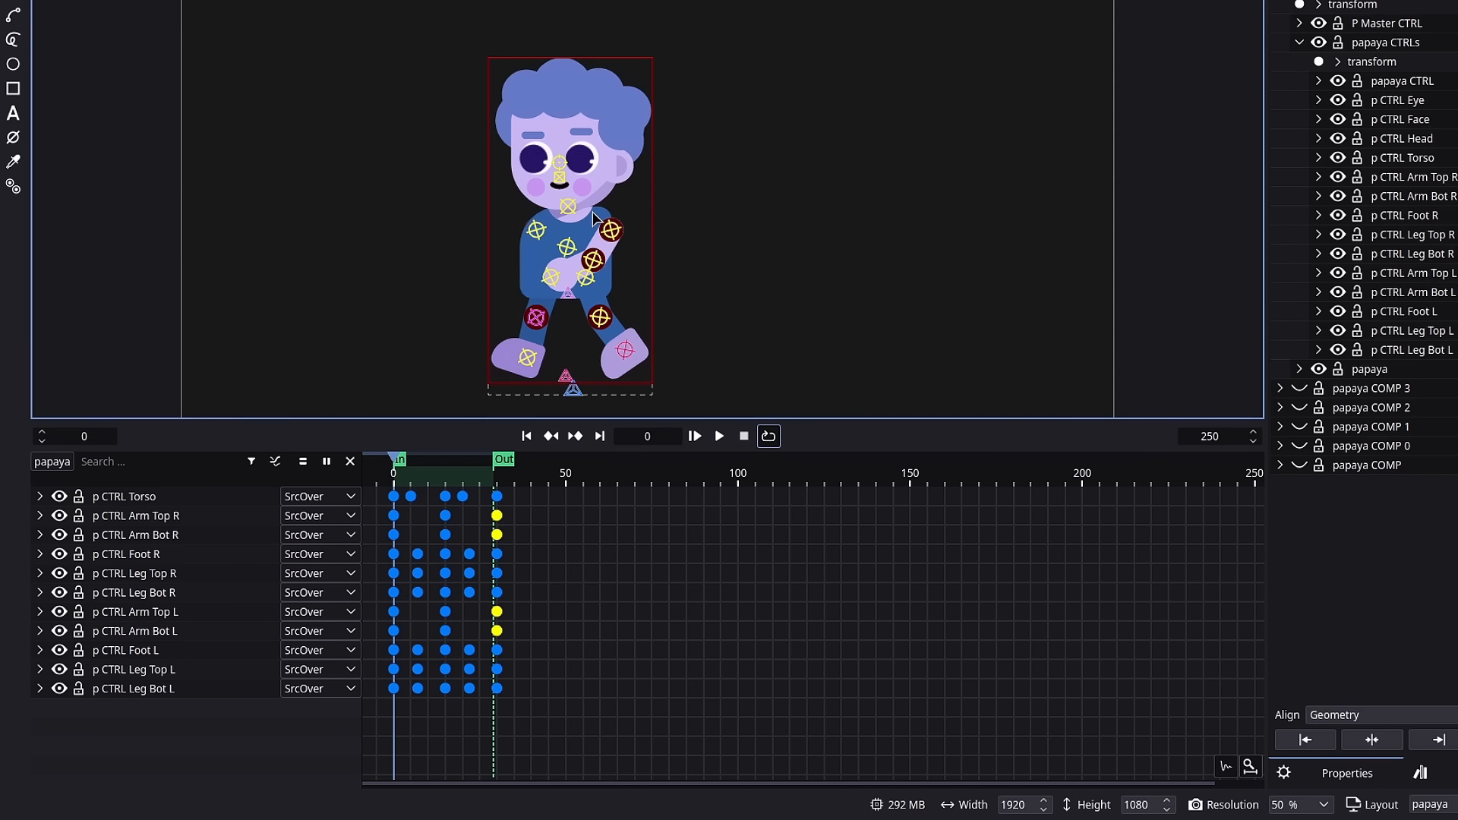
click(752, 220)
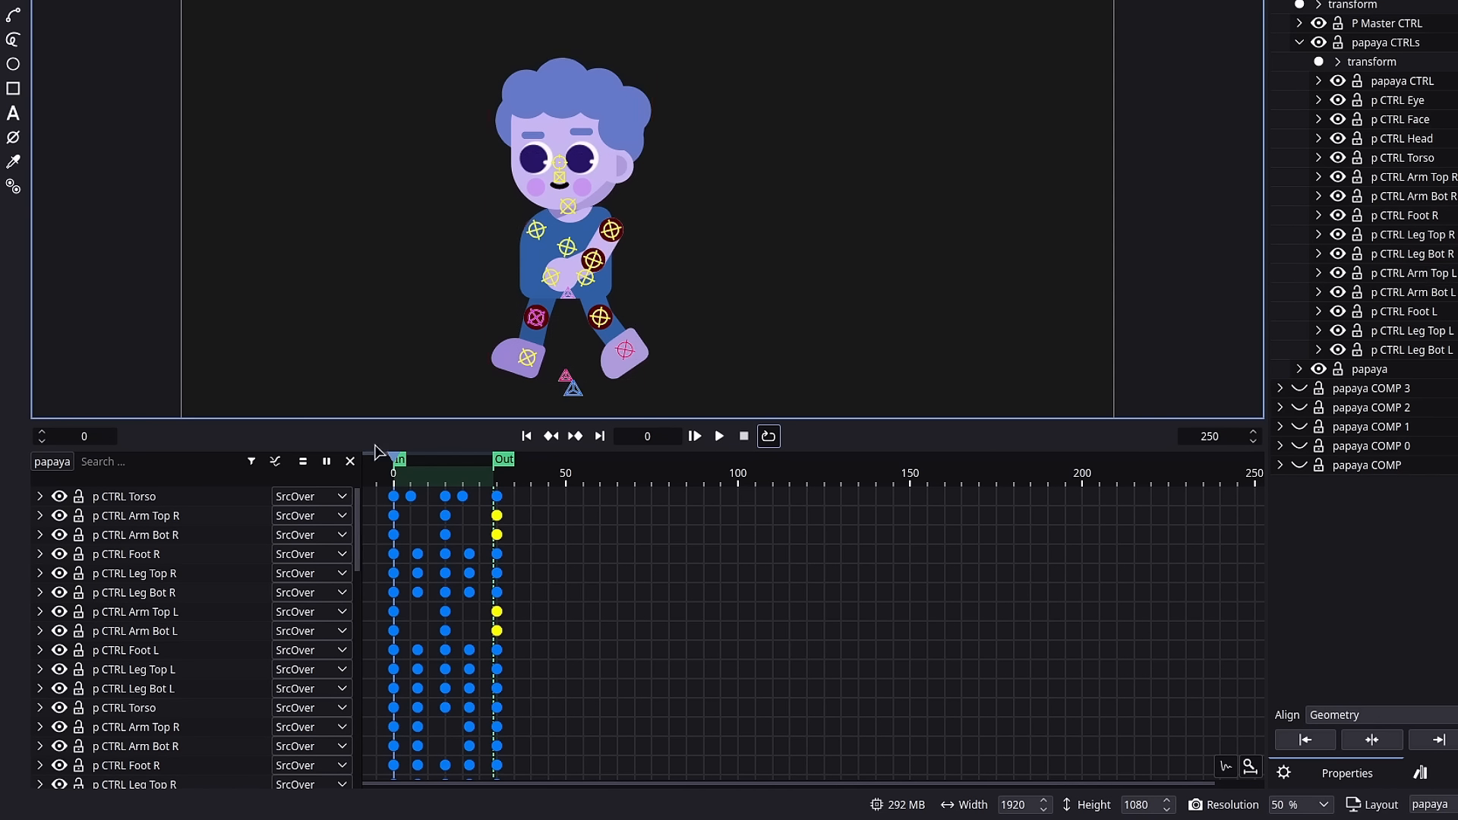
scroll(178, 600, down, 6)
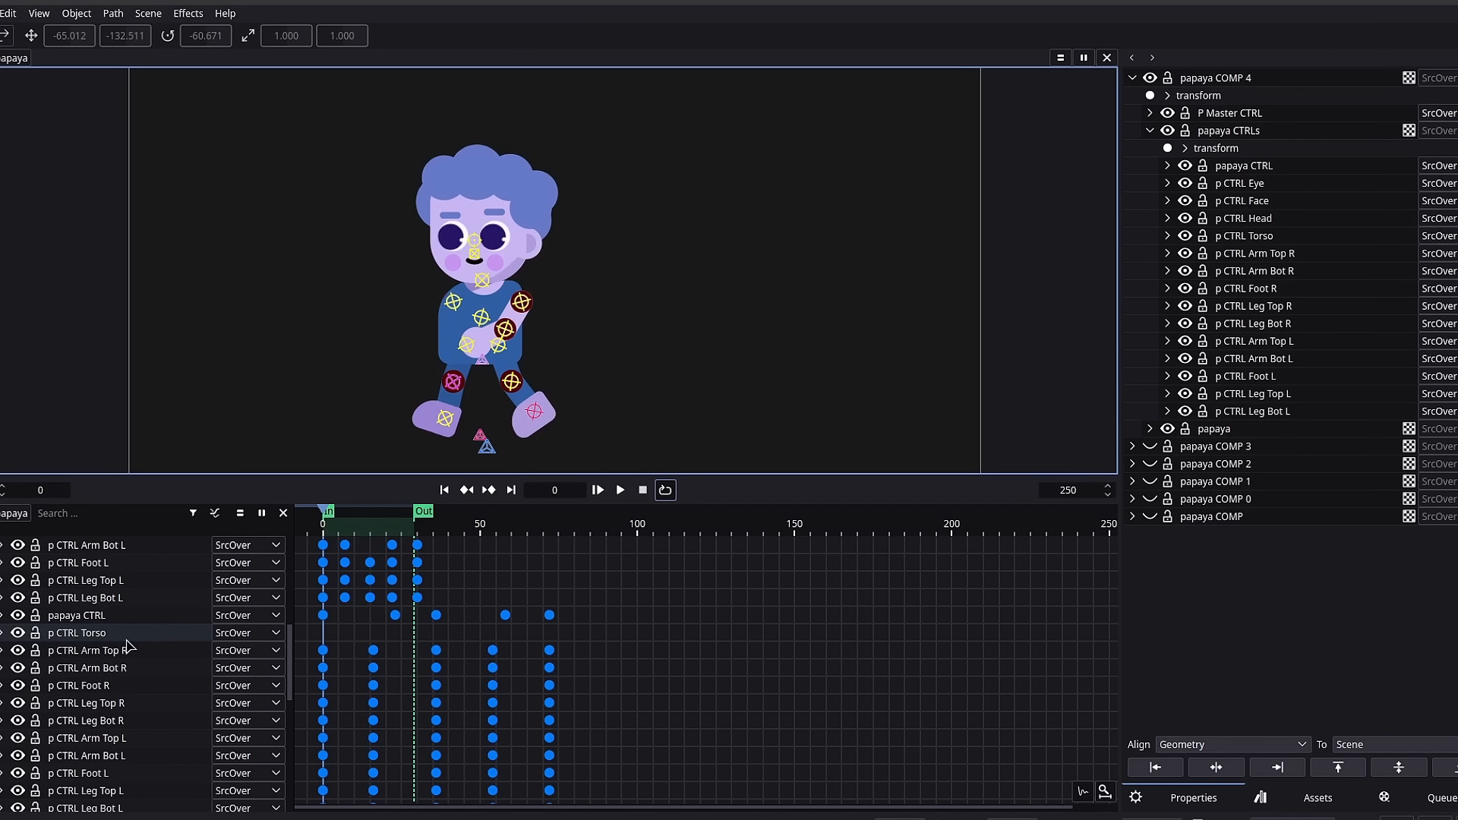
scroll(129, 650, down, 5)
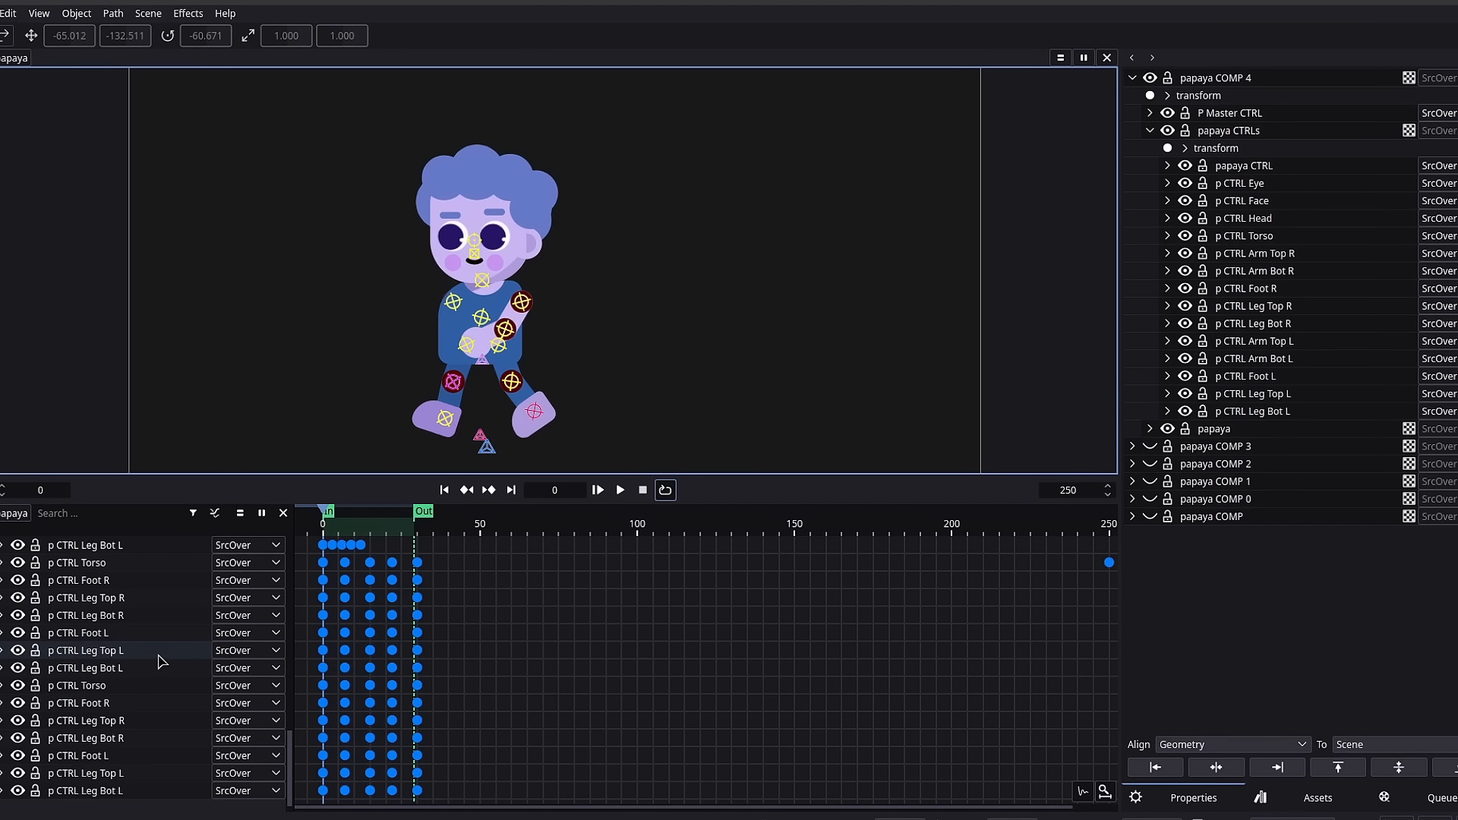
scroll(159, 660, up, 8)
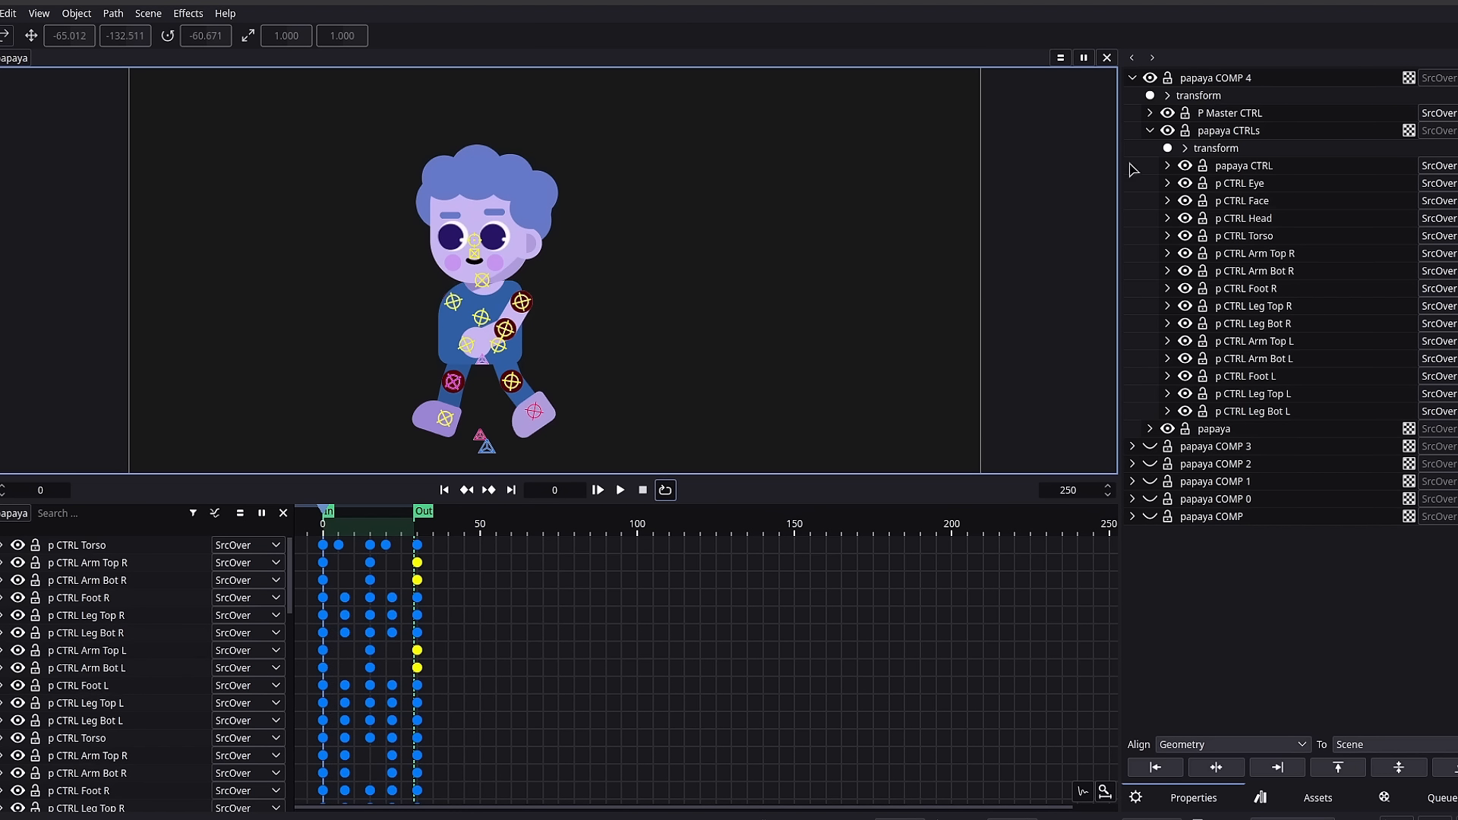
Collapse papaya COMP 4, duplicate it, and move the copy about 627 px along X beside the original
click(1133, 77)
click(1212, 84)
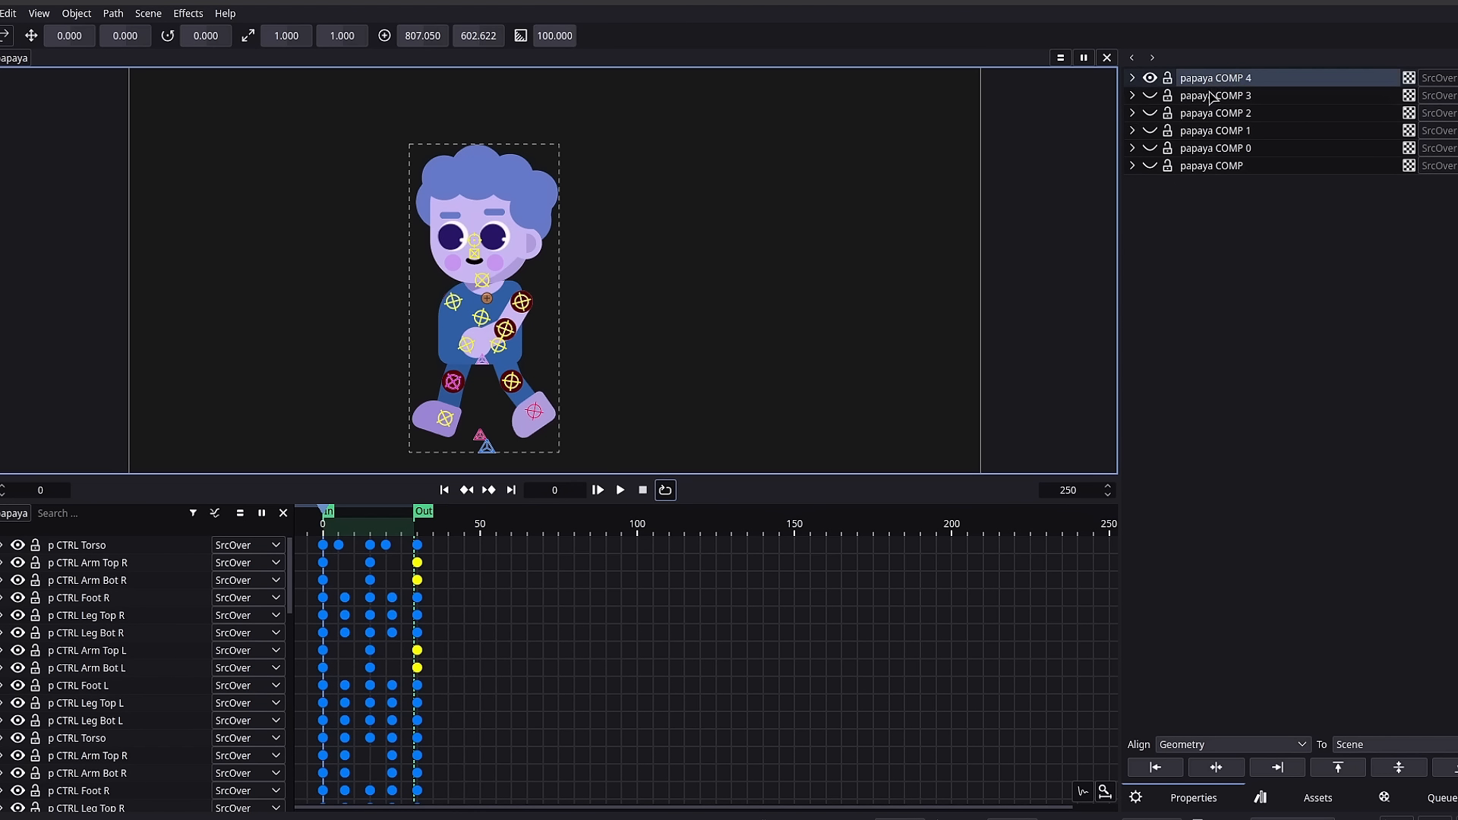
key(ctrl+d)
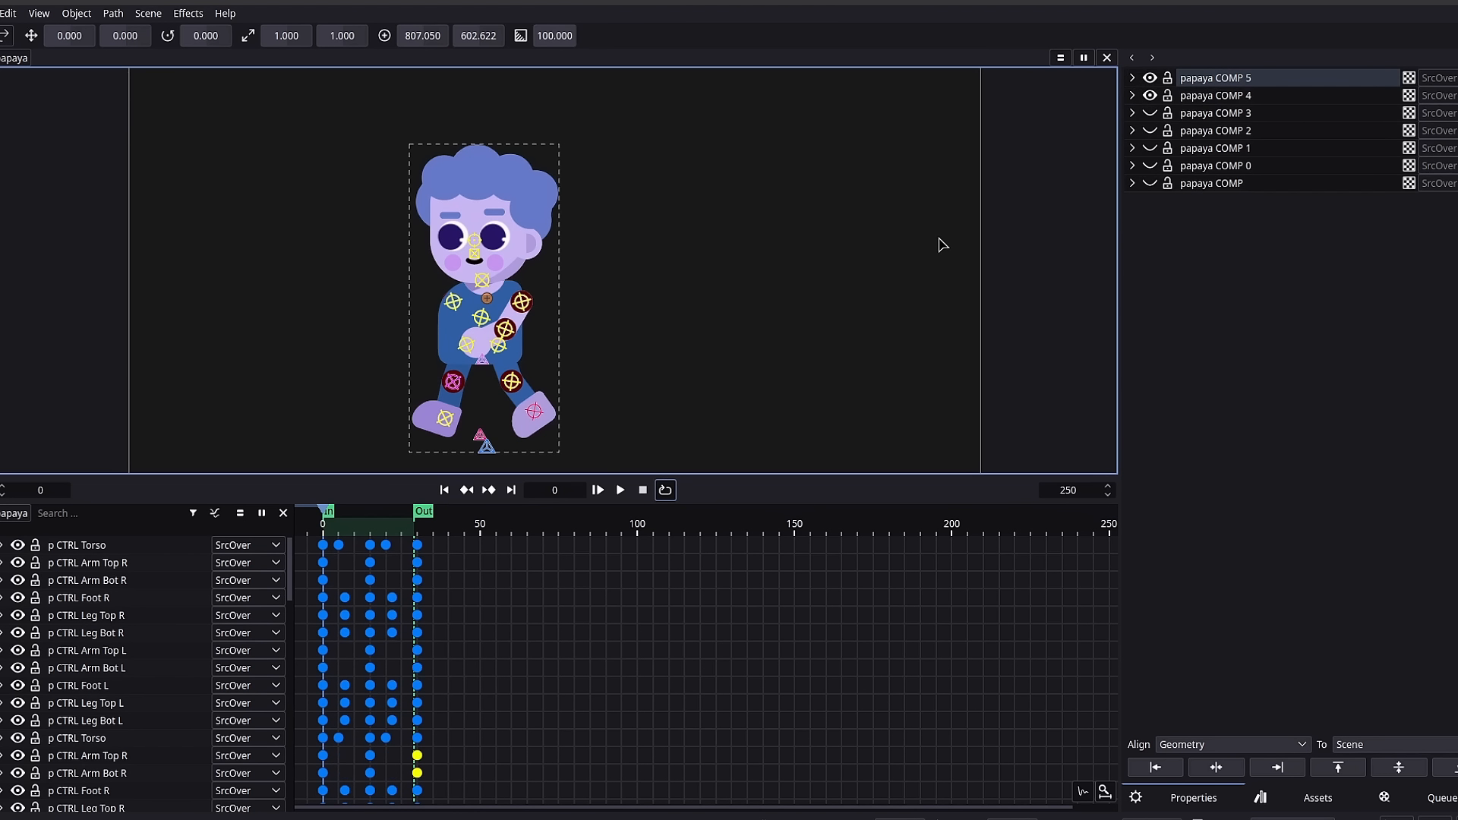
key(g)
key(x)
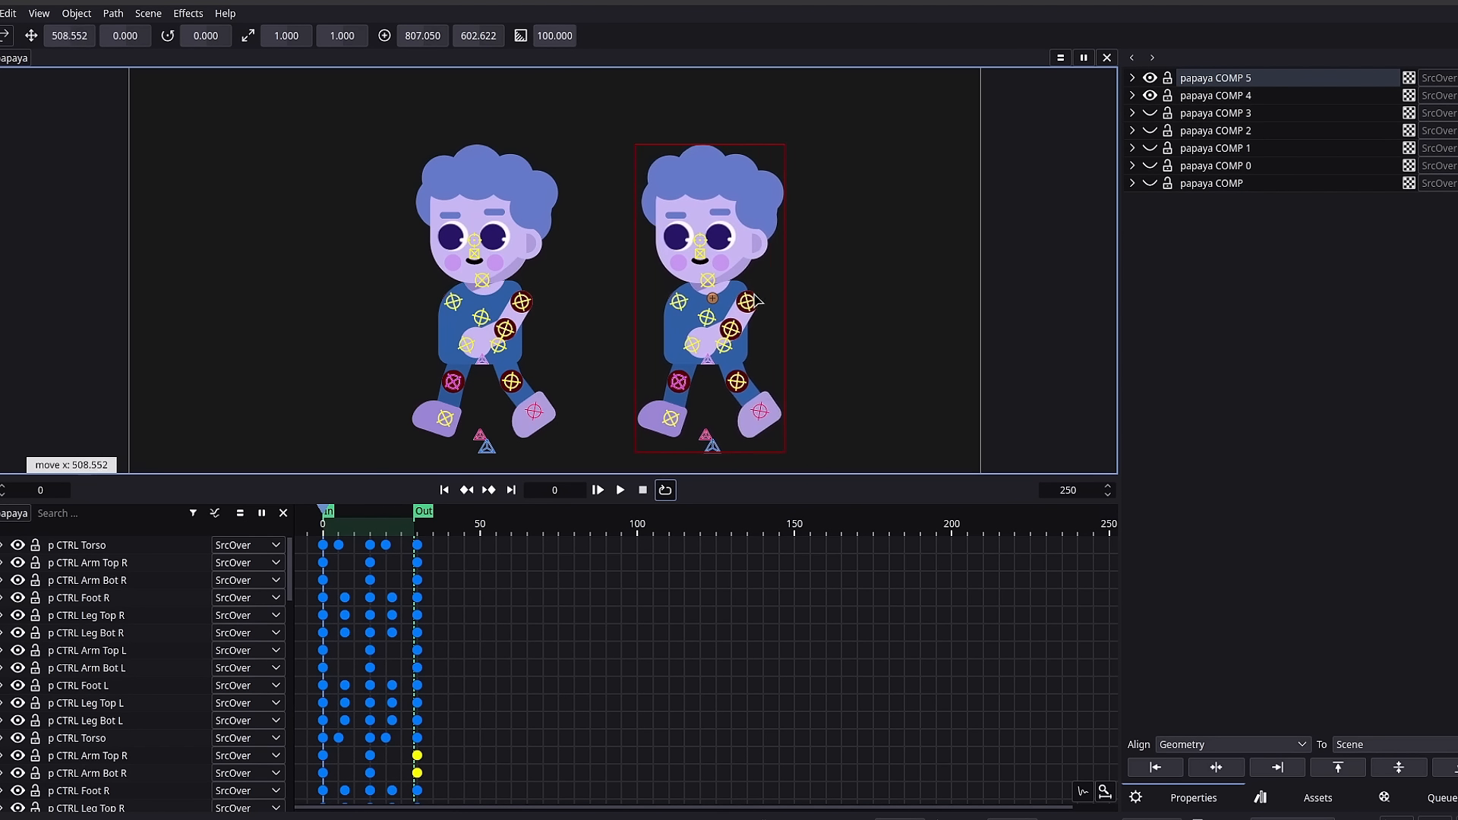
click(794, 300)
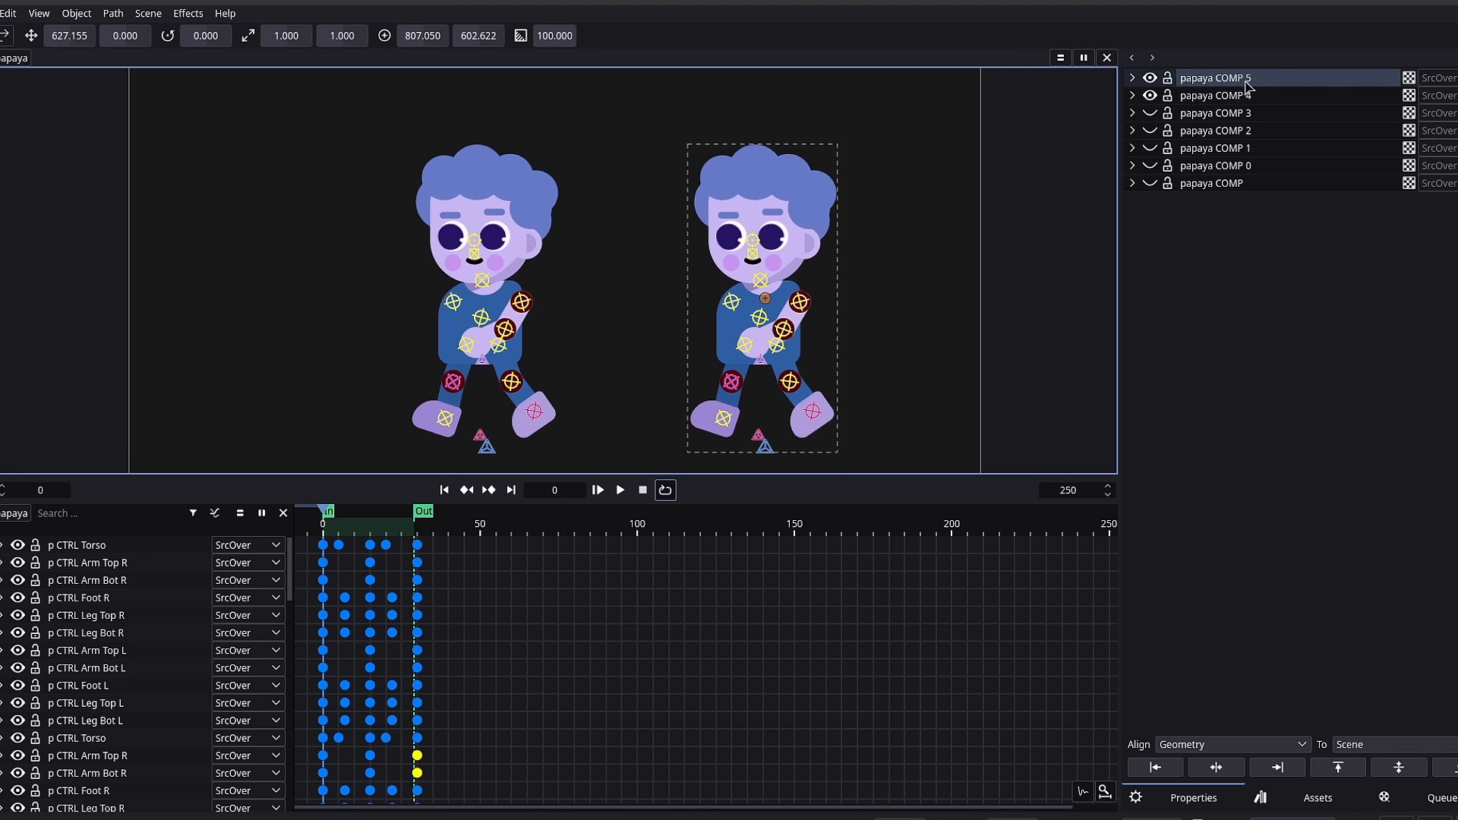
Expand papaya COMP 5 and its papaya CTRLs group, and open the transform properties of p CTRL Torso
click(1131, 78)
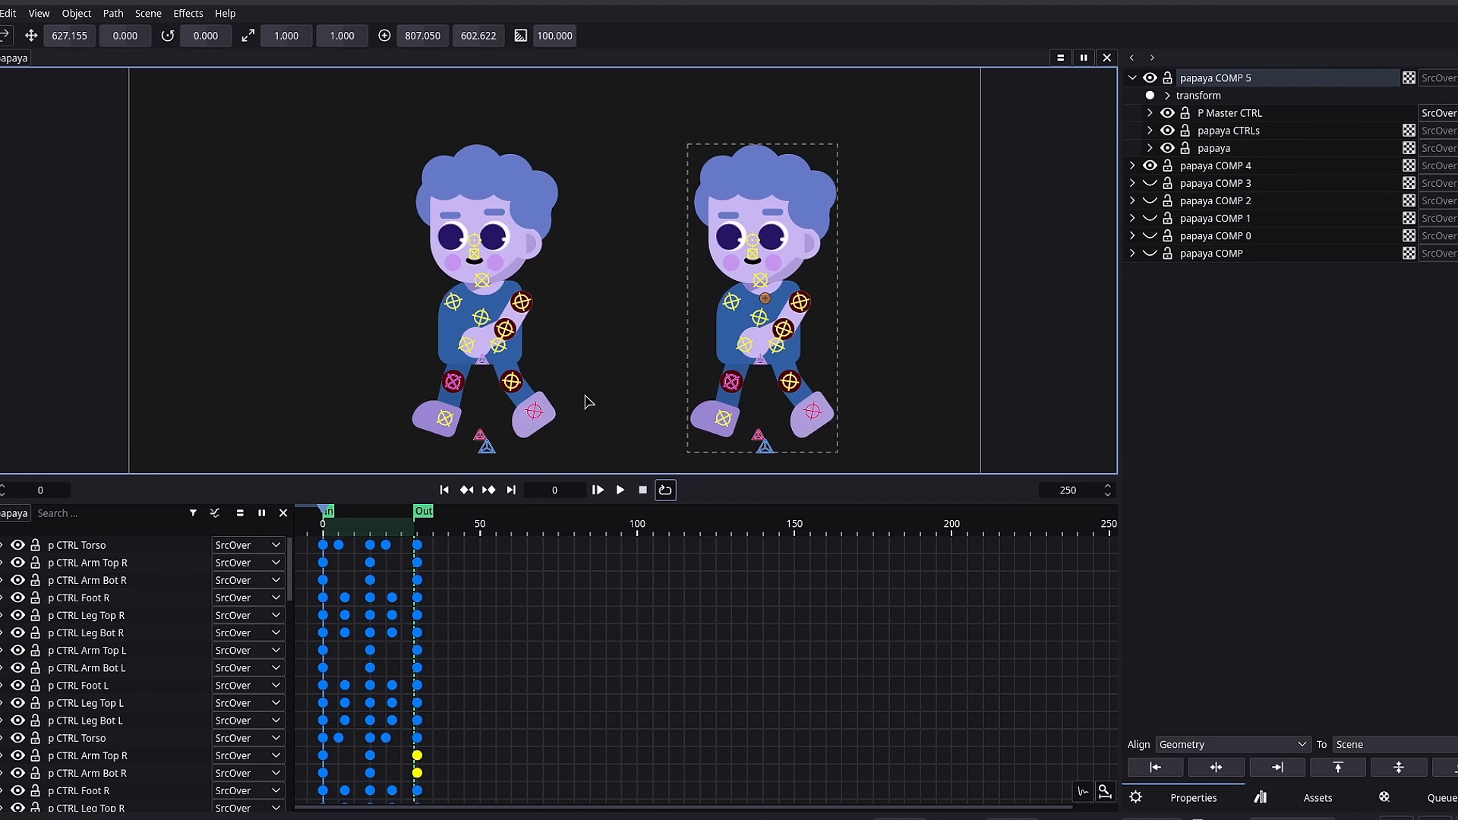
click(754, 299)
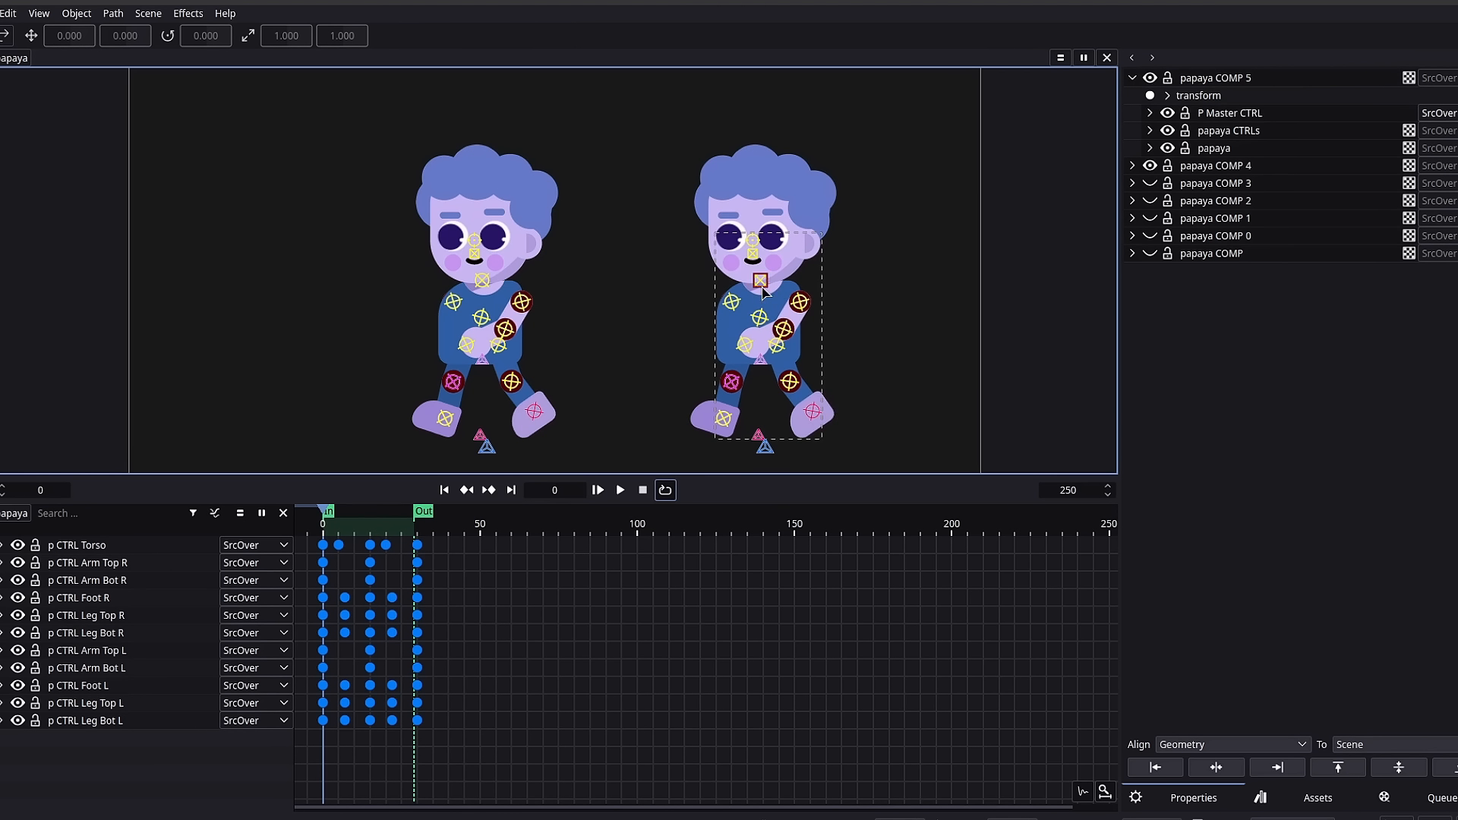
click(1150, 131)
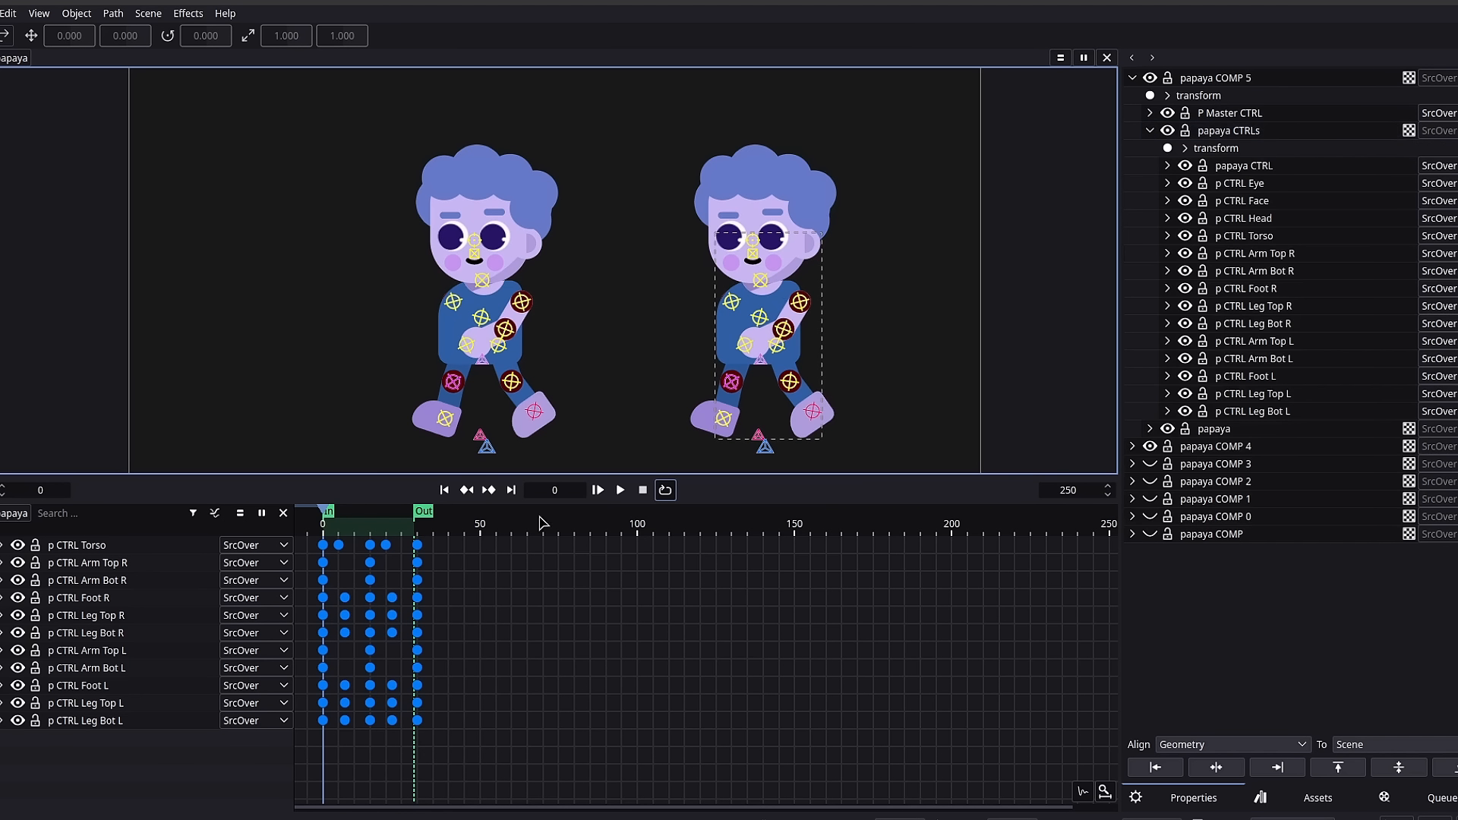
click(101, 546)
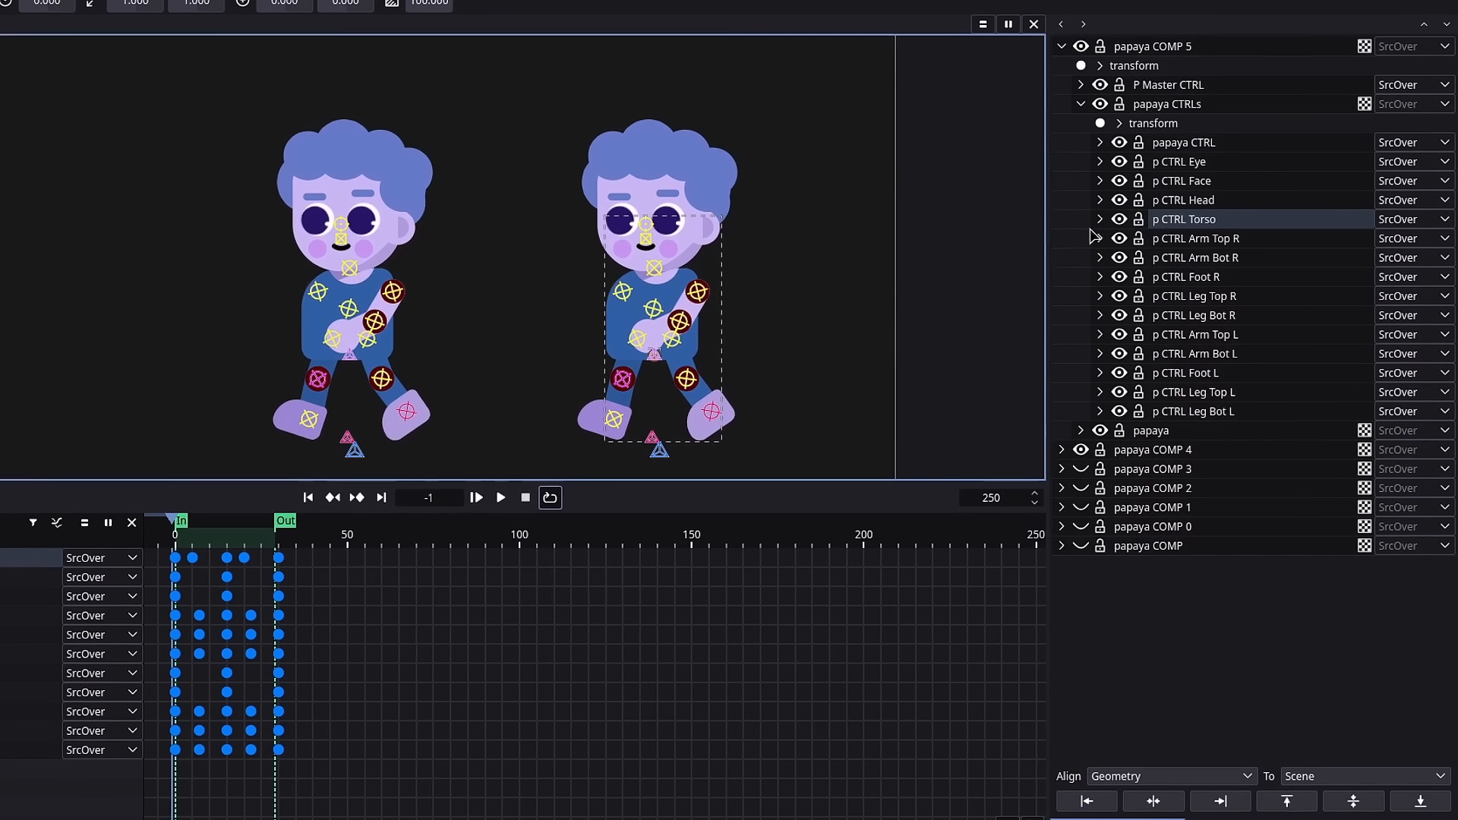
click(1099, 220)
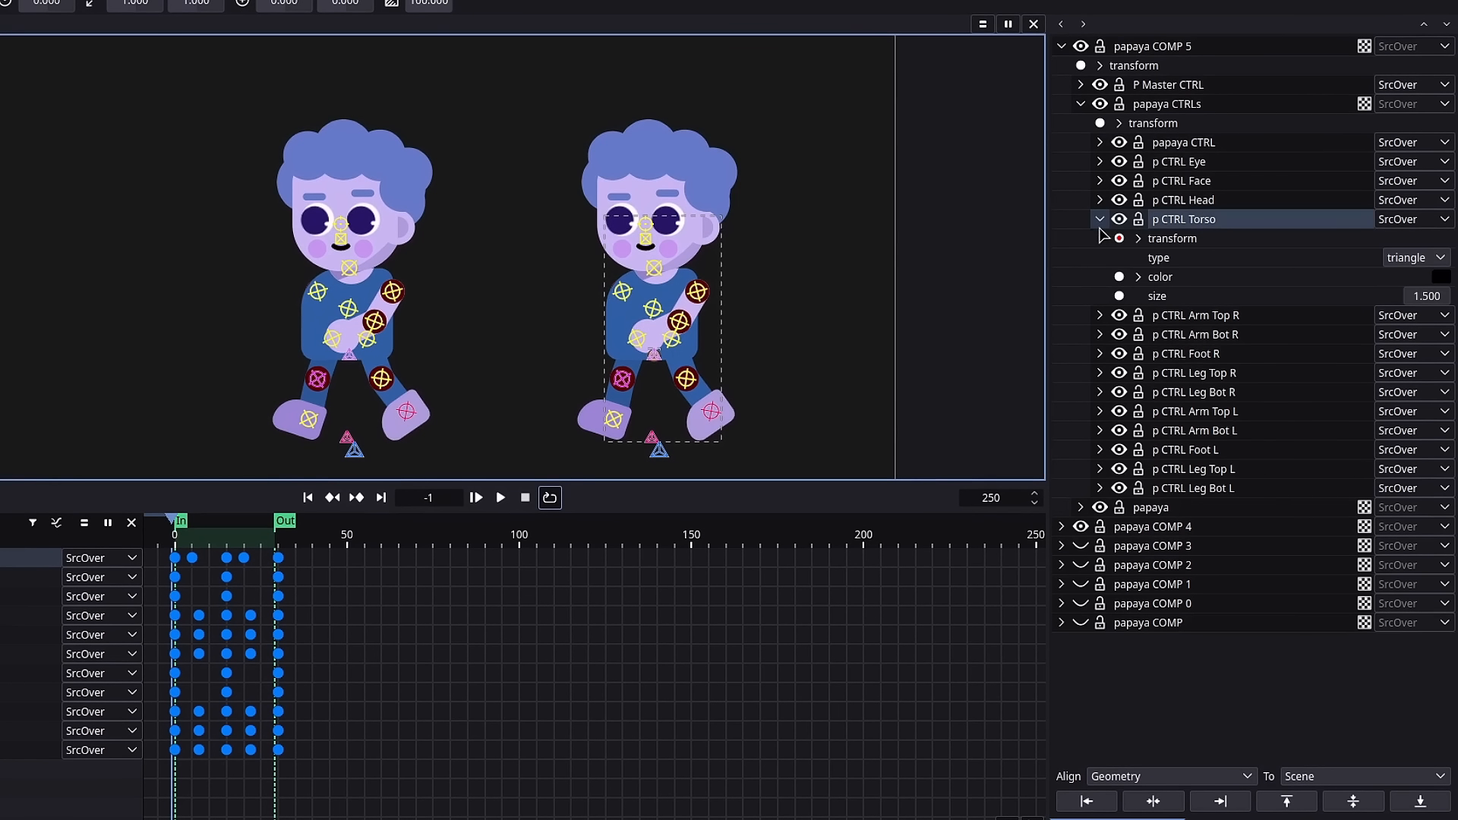
click(1139, 239)
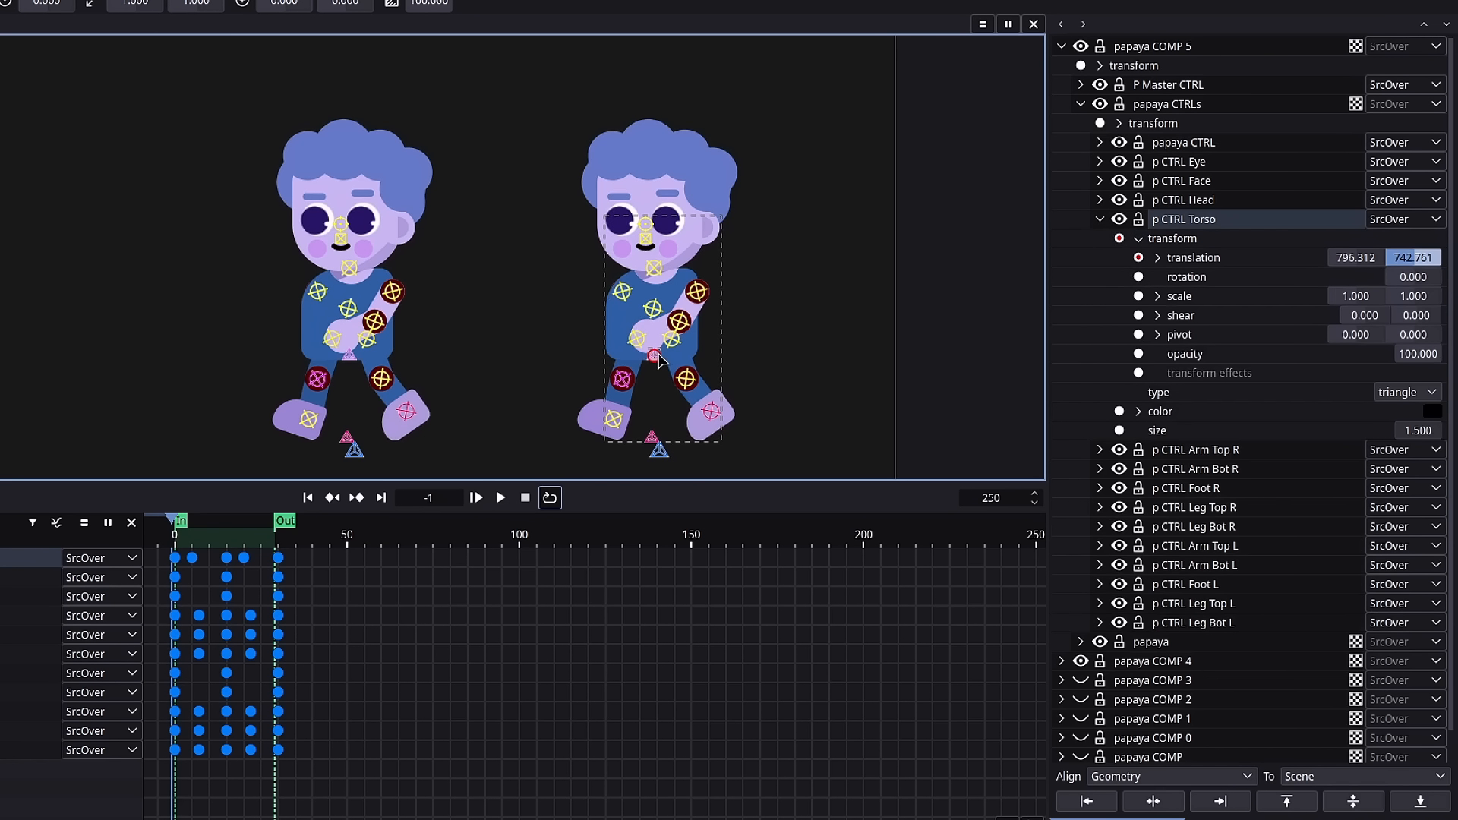
Bend the copy forward by rotating p CTRL Torso to about -20.8 degrees and p CTRL Head by about -14 degrees
drag(808, 328, 811, 257)
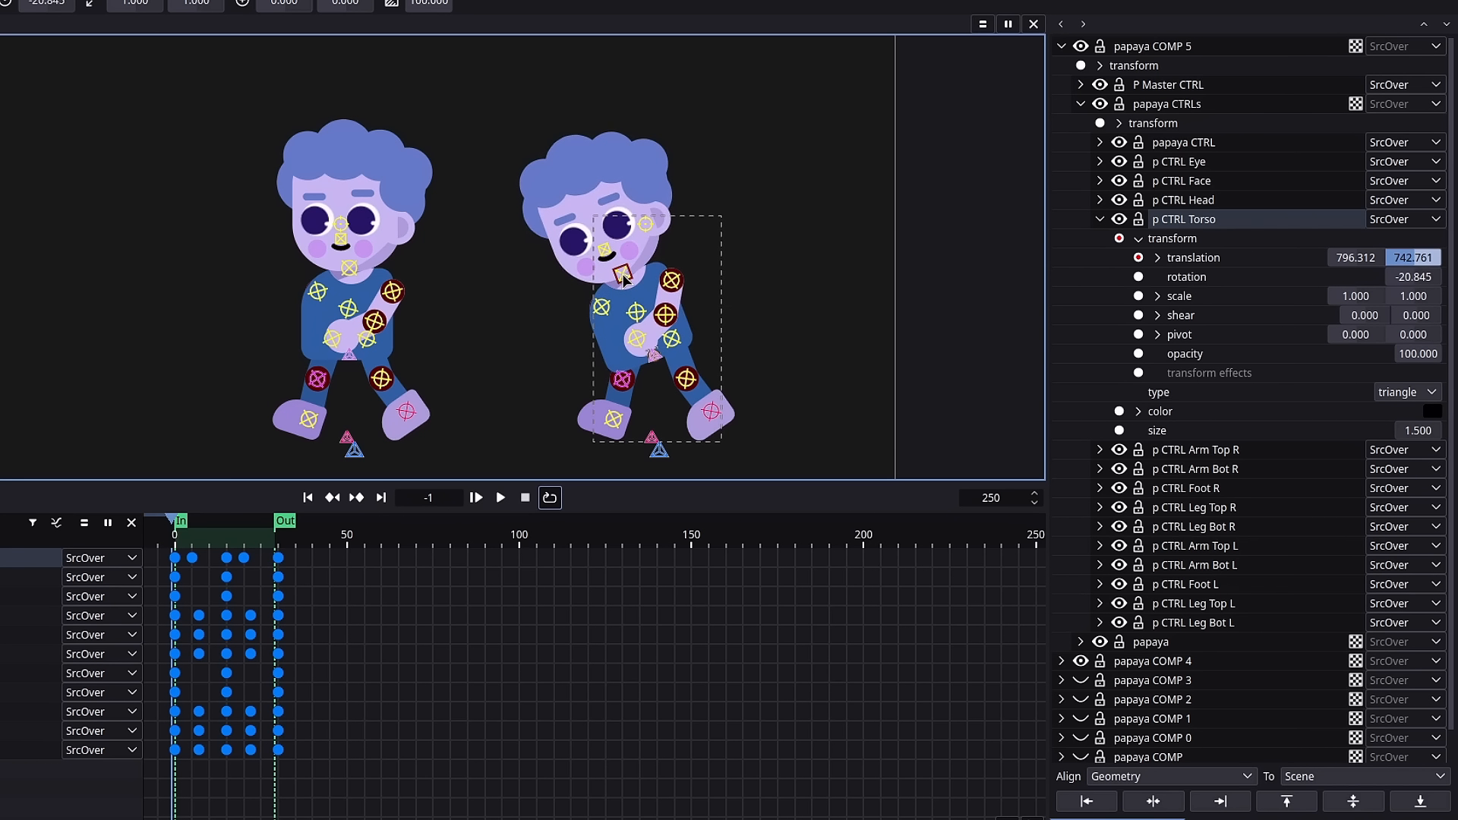
click(623, 275)
drag(799, 263, 802, 219)
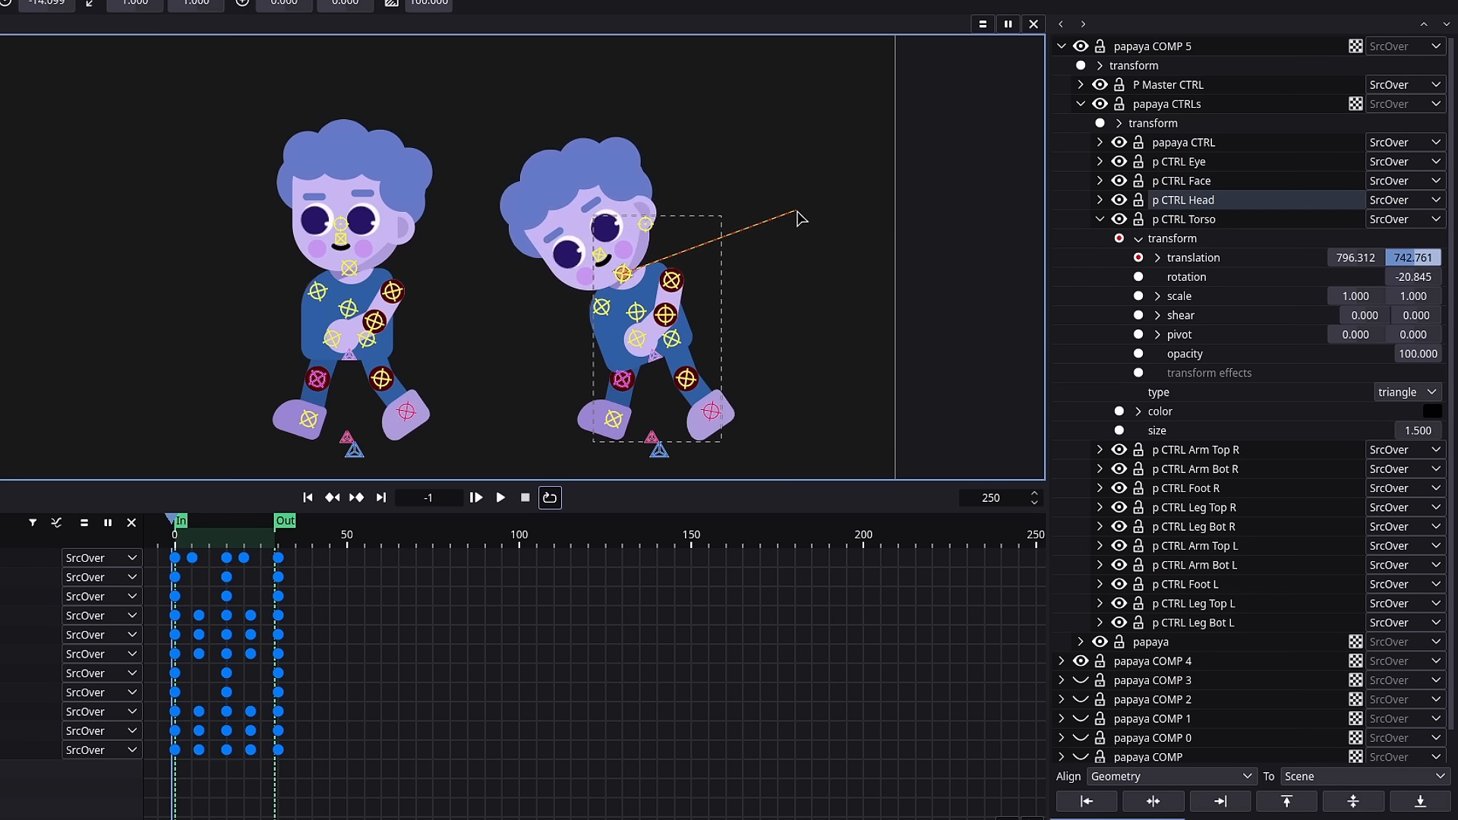
Give the copy a sad face by lowering p CTRL Eye, bending the mouth path into a frown and slanting the eyebrows
click(647, 224)
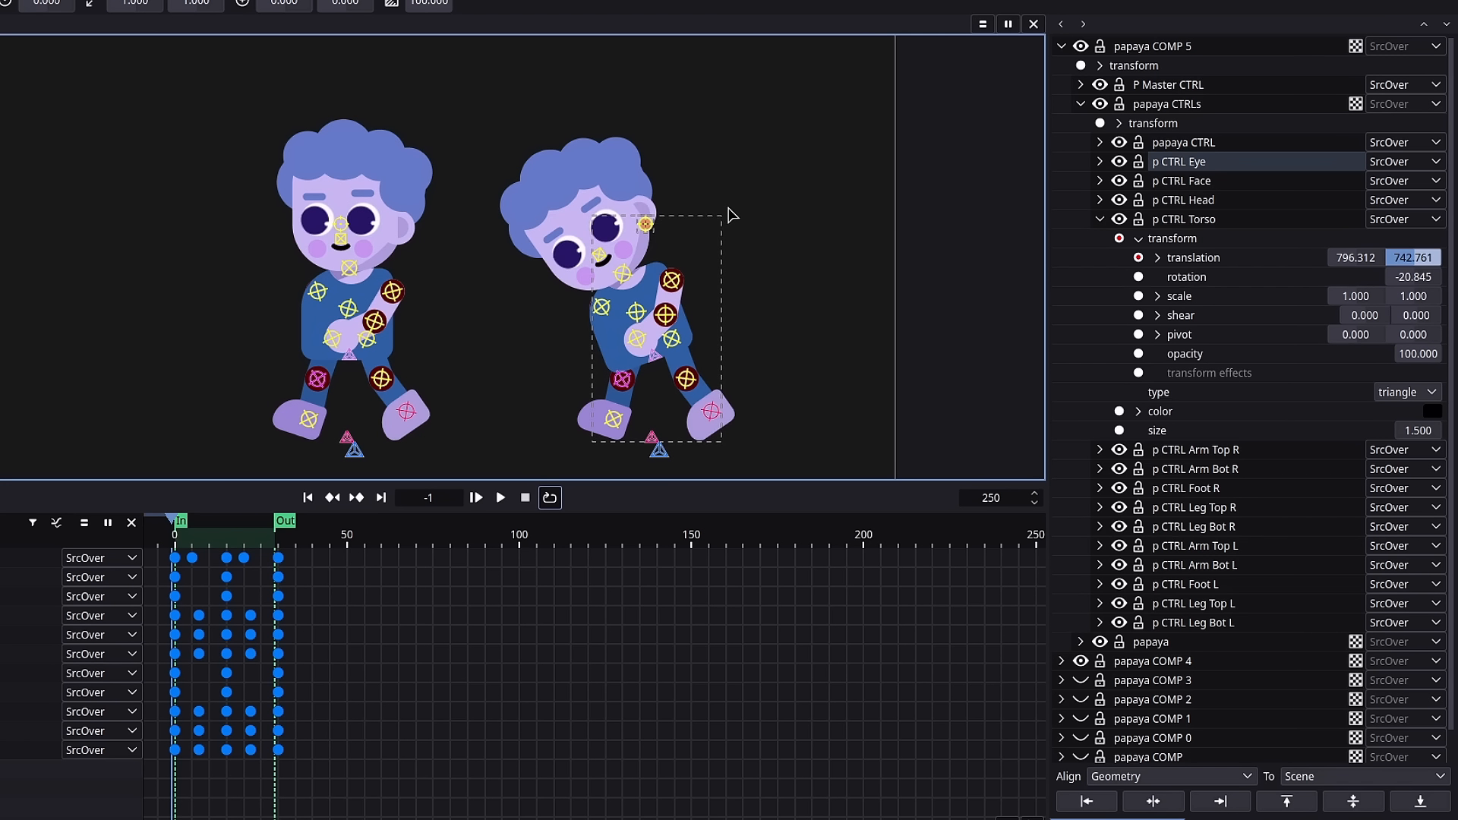
mouse_move(746, 214)
mouse_down()
mouse_move(742, 202)
mouse_move(764, 225)
mouse_up()
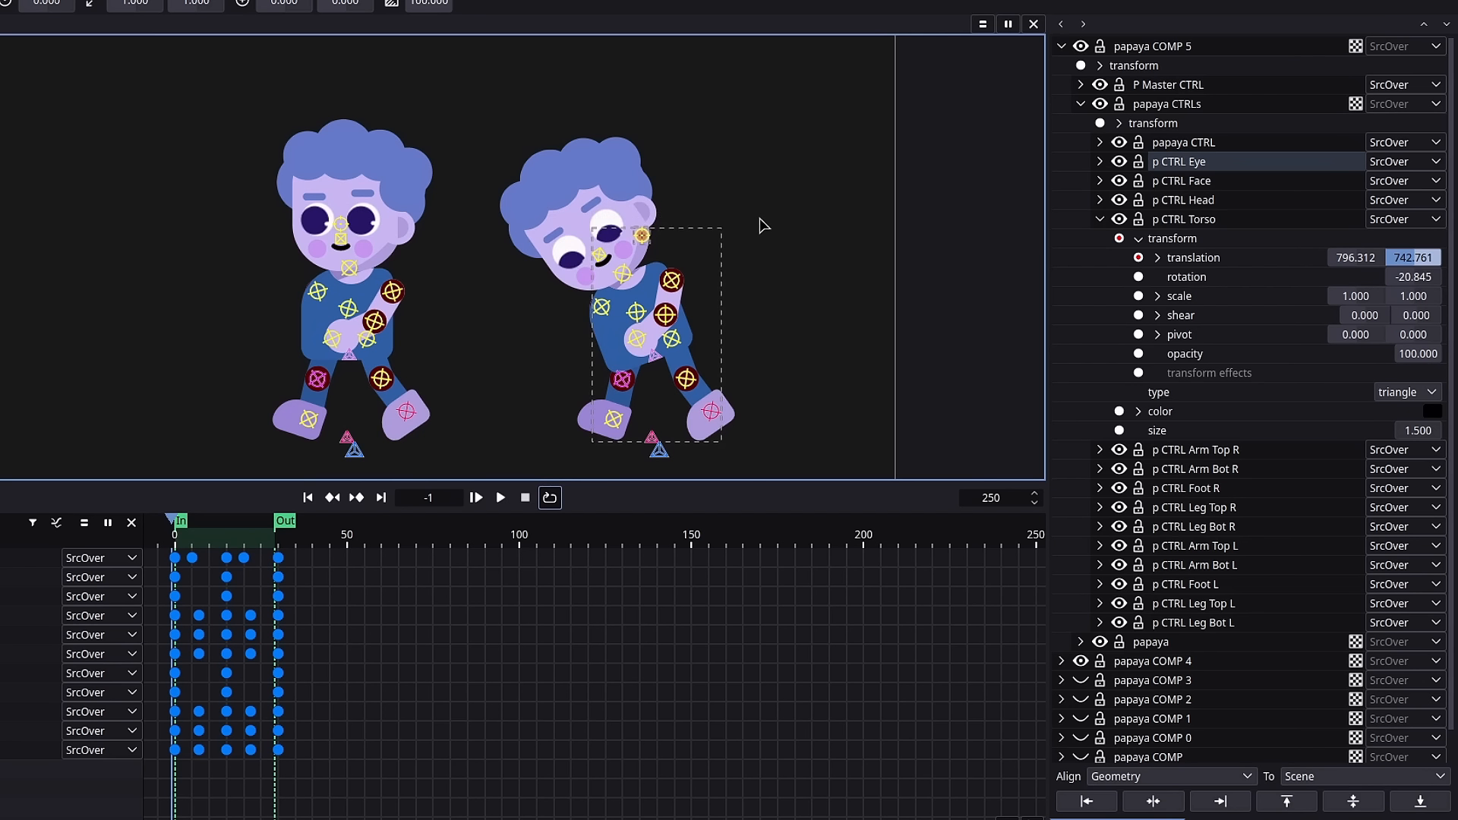
key(F2)
scroll(594, 262, up, 10)
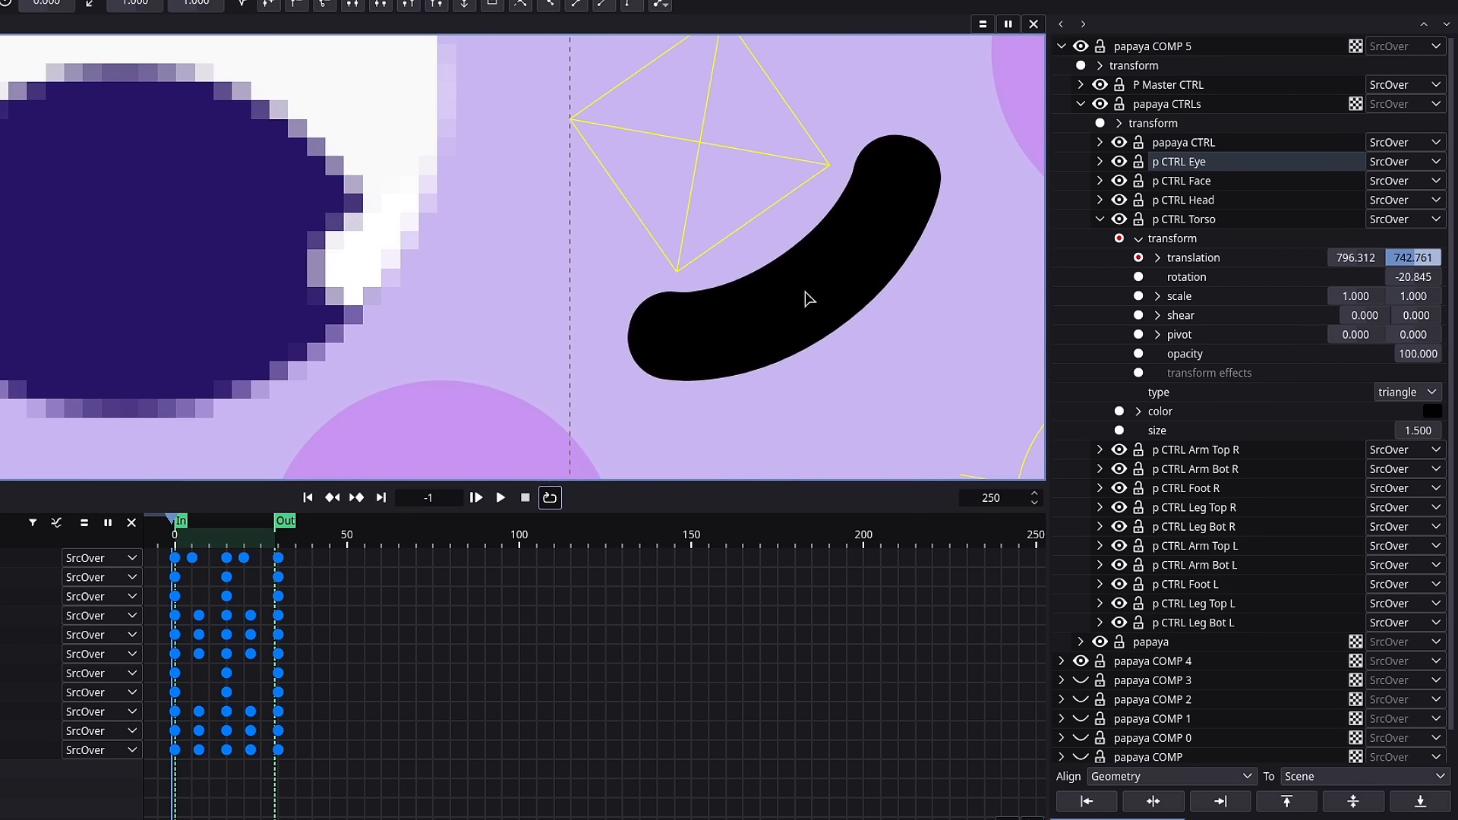
click(817, 298)
scroll(805, 274, down, 8)
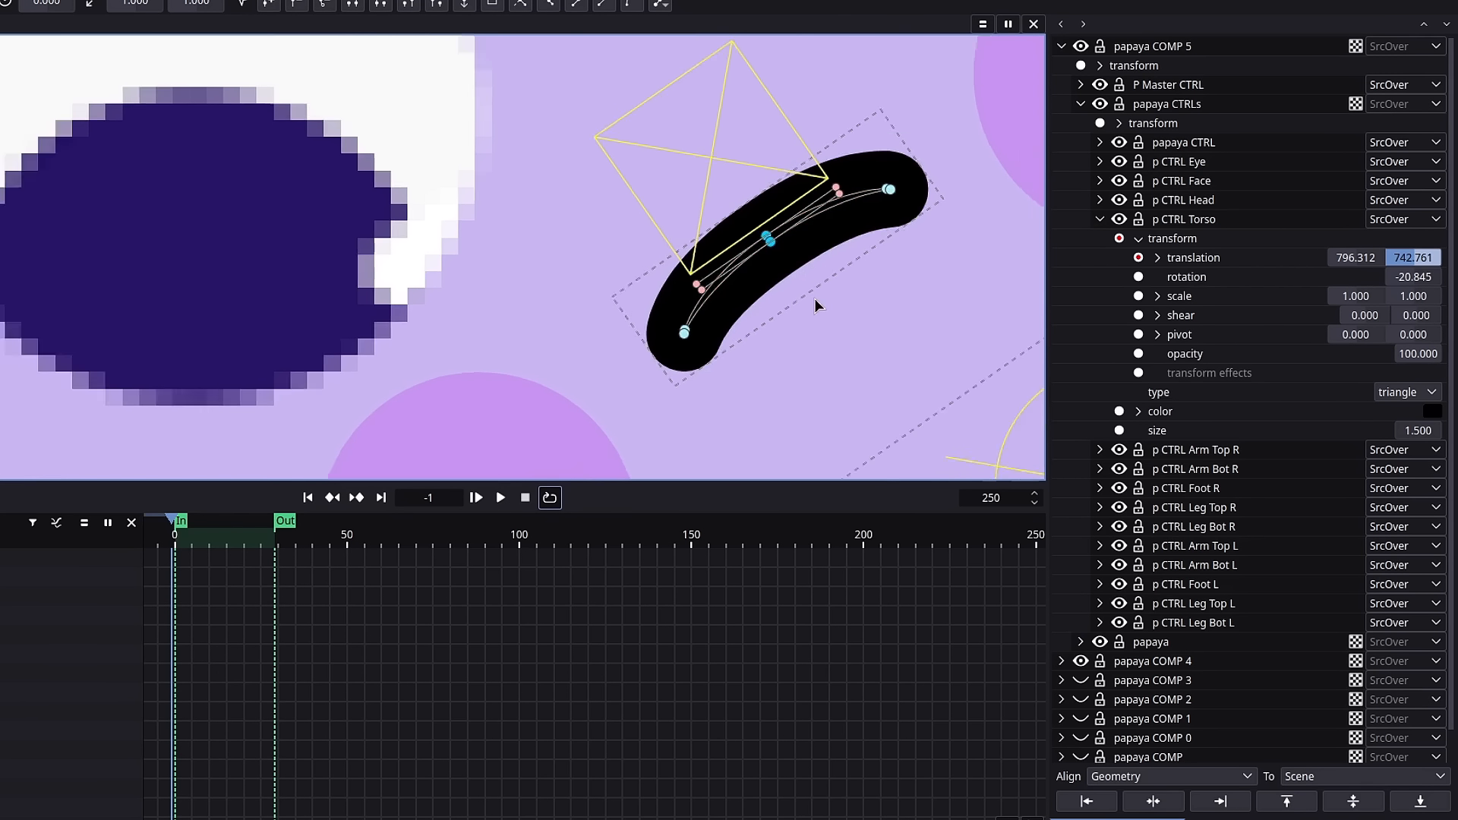
scroll(453, 197, up, 4)
scroll(571, 193, down, 4)
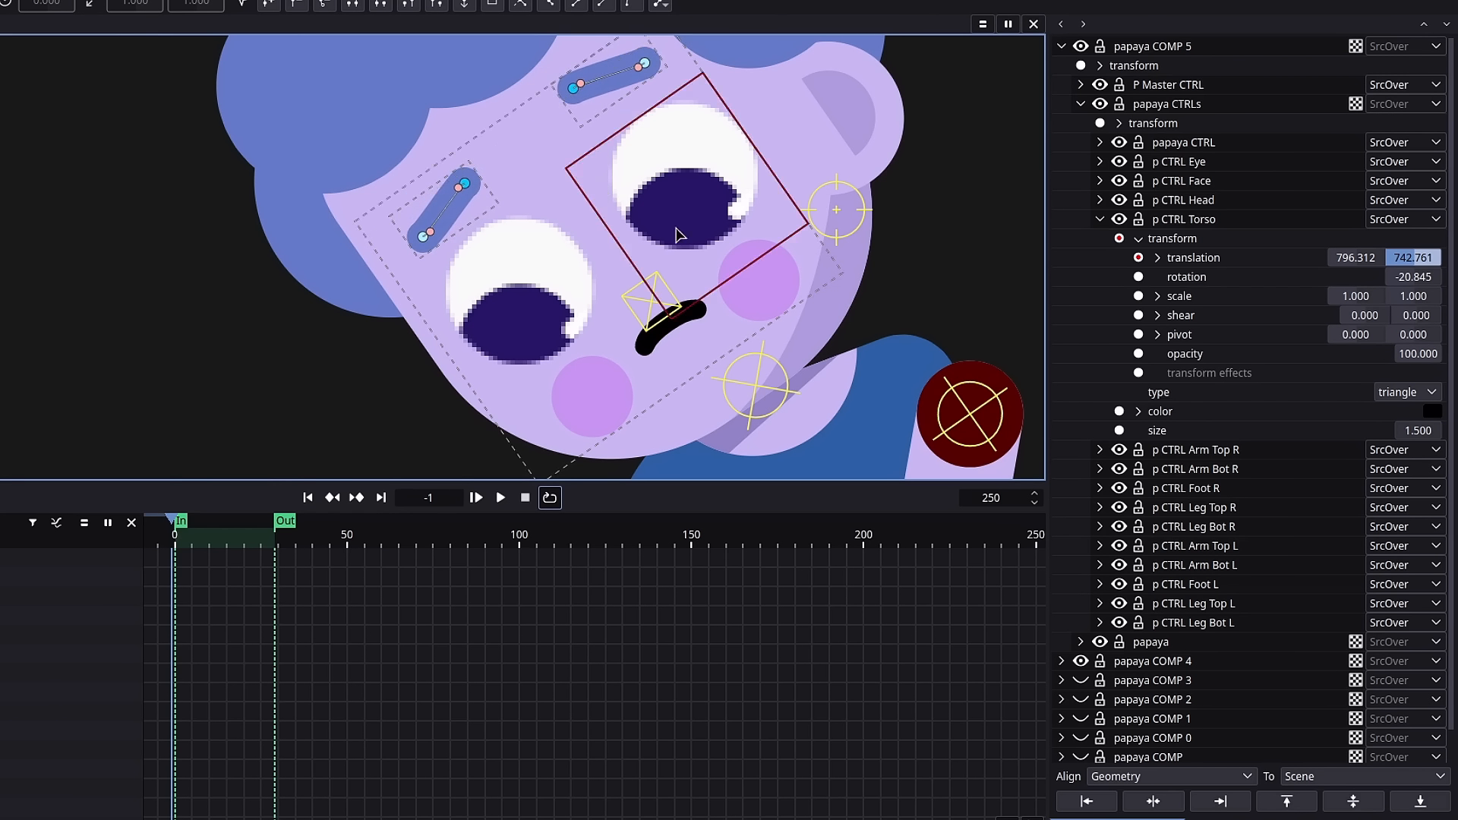
scroll(763, 257, down, 10)
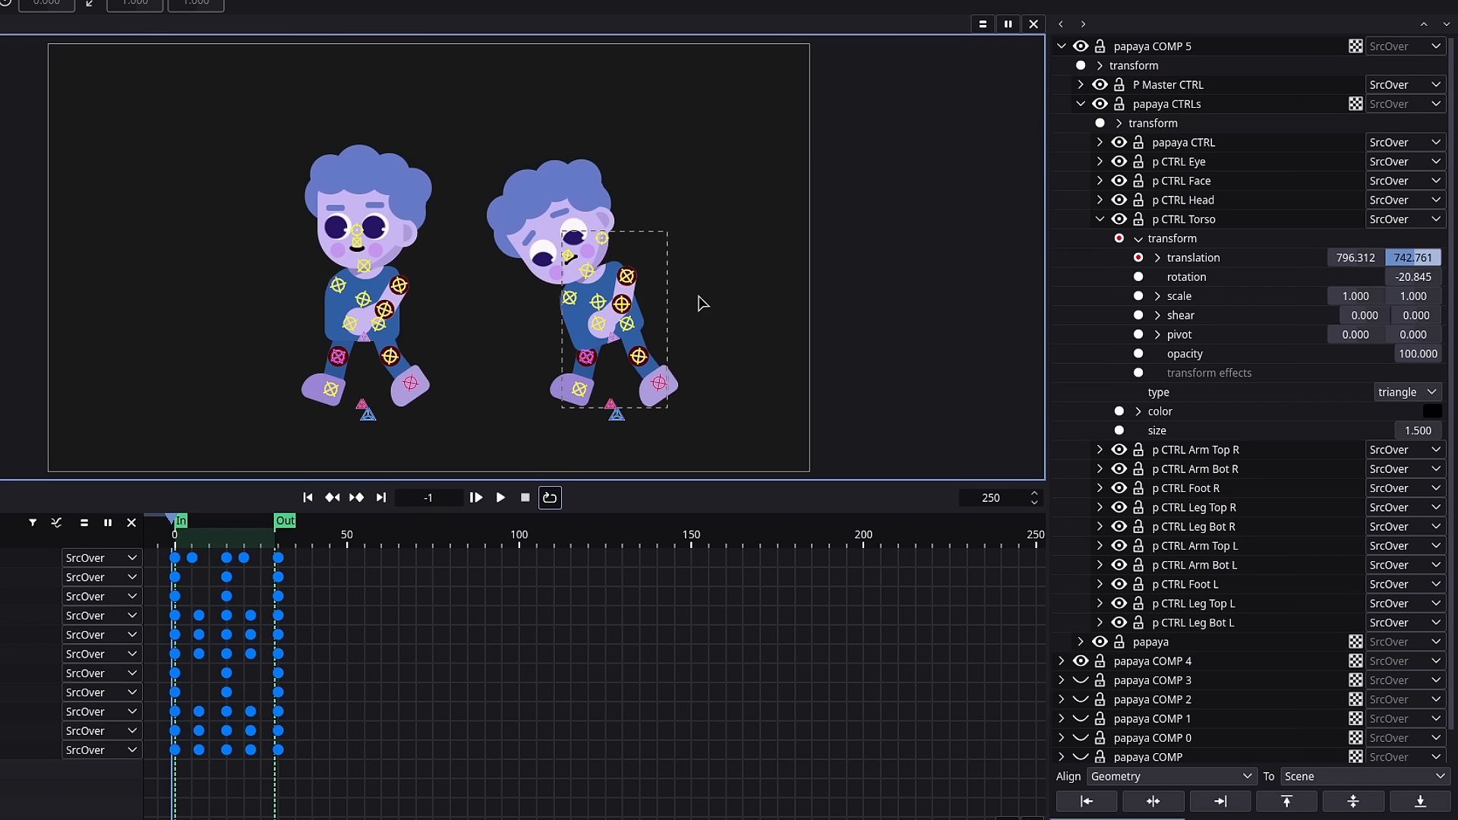
Play back the loop and scrub its first frames to compare the slouched copy's walk with the original
key(space)
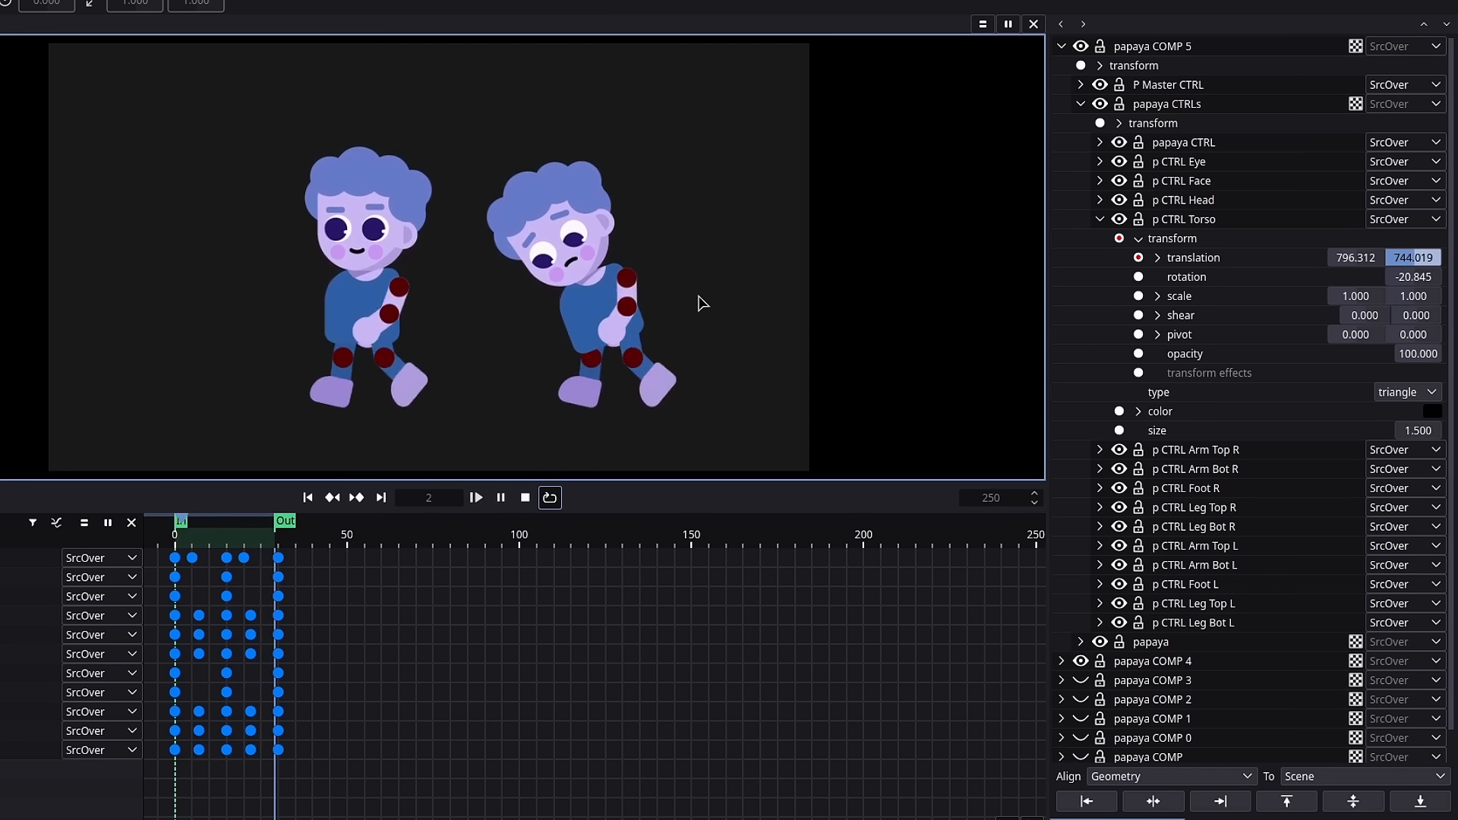
key(space)
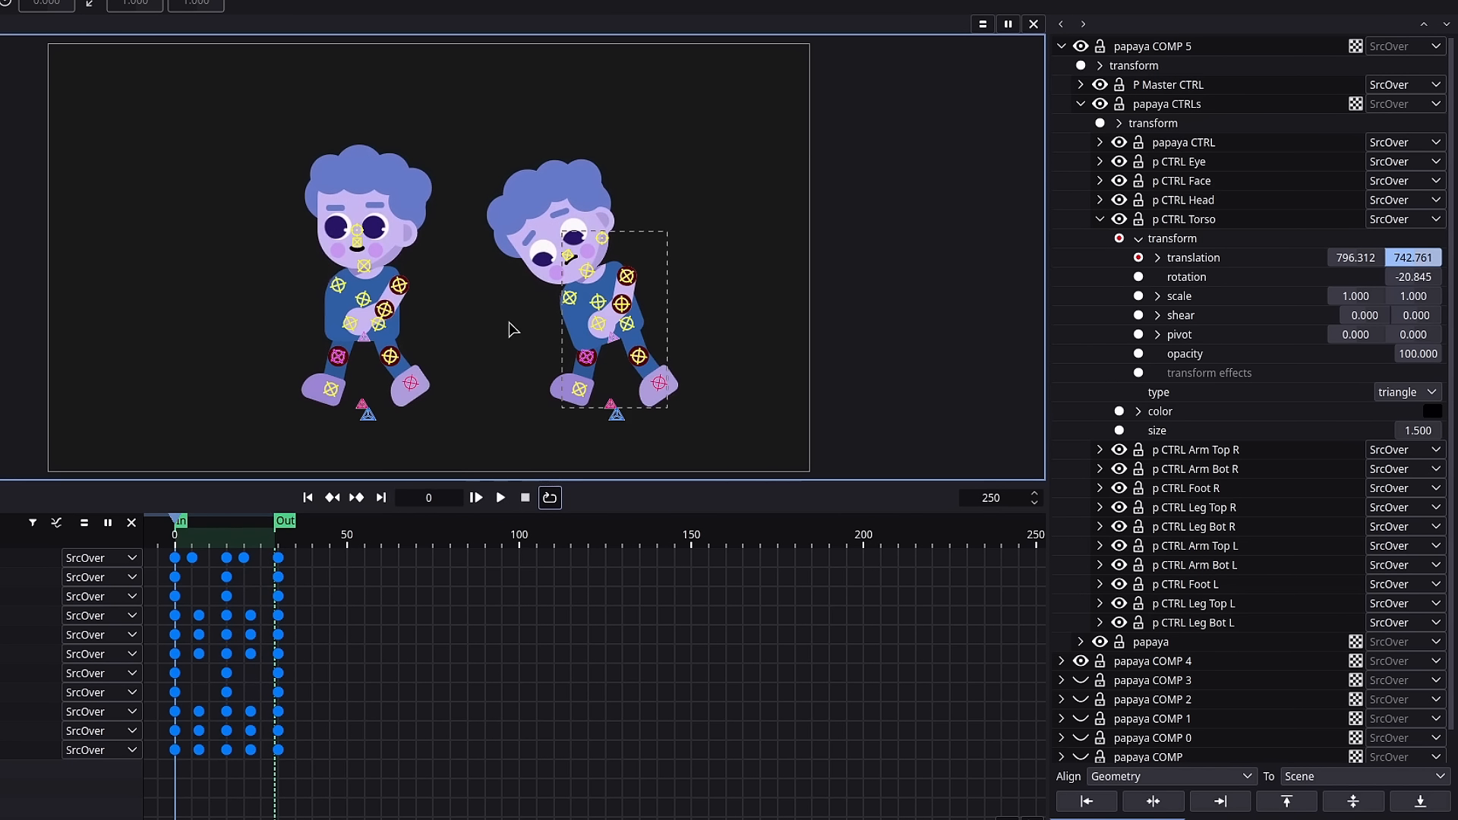
drag(199, 535, 179, 537)
At frame 0, rotate the slouched copy's right arm controls so the front arm hangs down beside the body
click(139, 592)
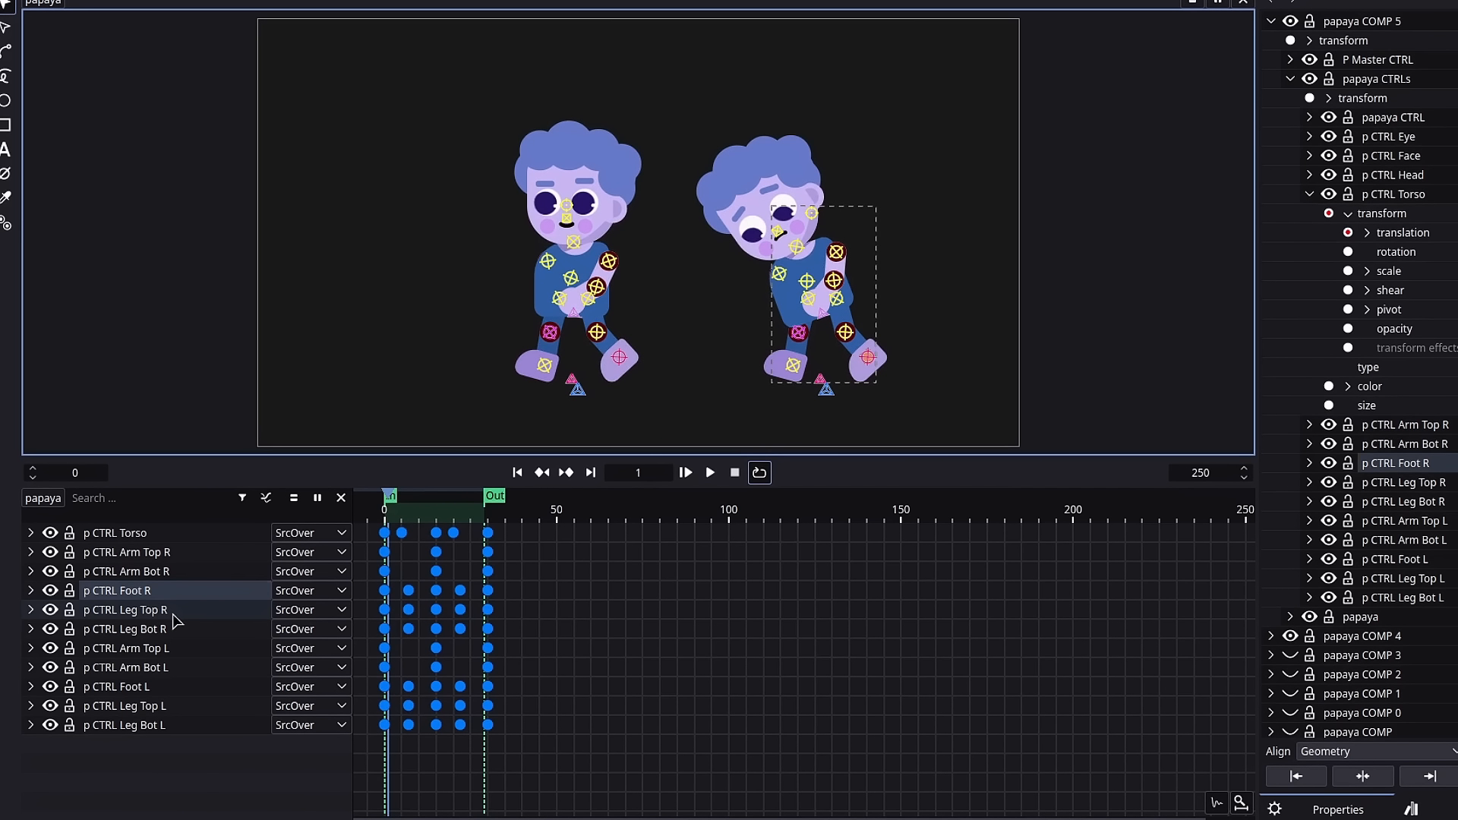
click(174, 612)
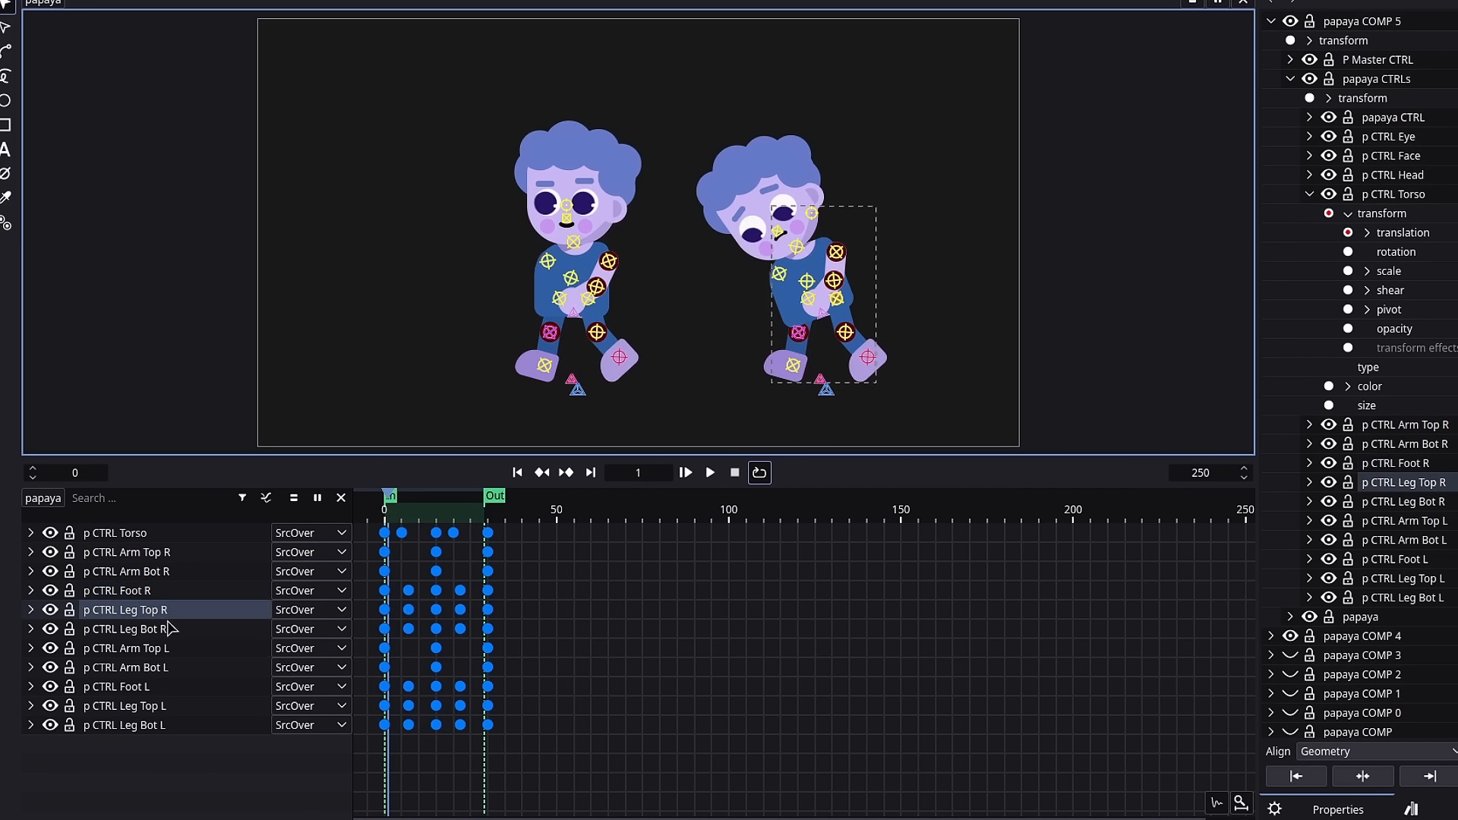
click(152, 648)
key(Left)
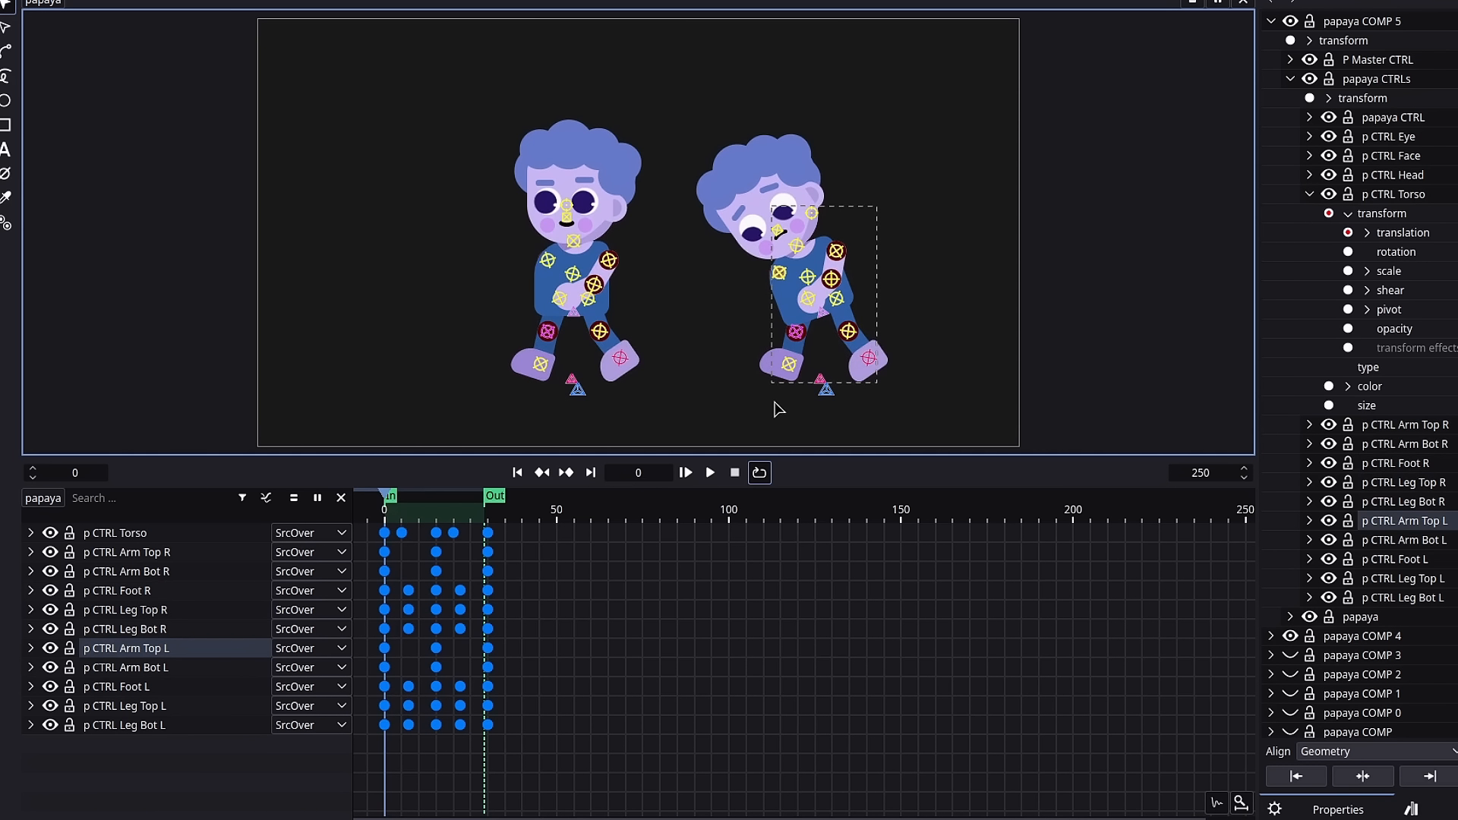
drag(837, 251, 928, 310)
click(946, 272)
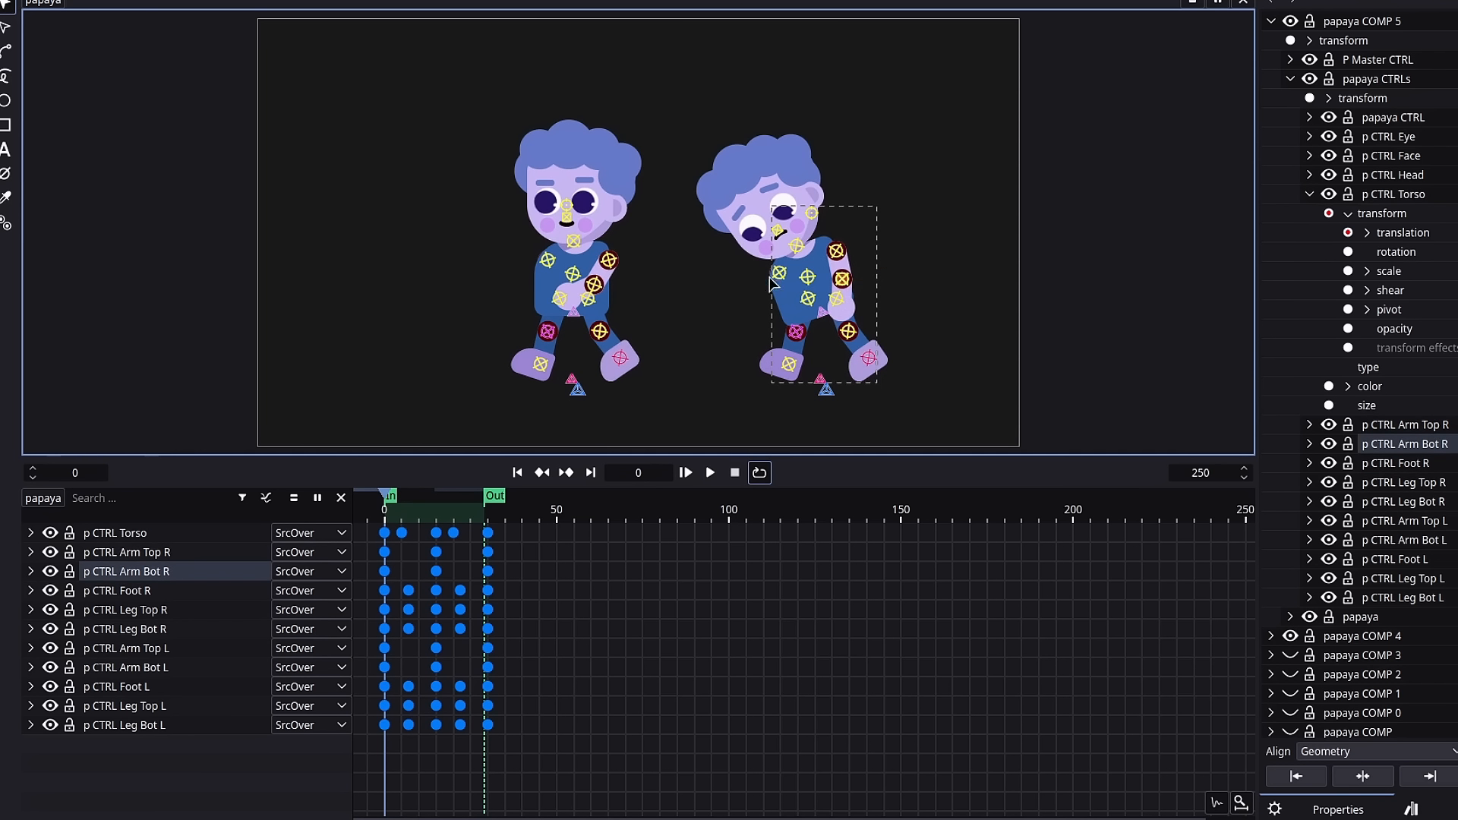
Rotate the copy's left arm controls at frame 0 so the rear arm also hangs down
click(779, 273)
click(901, 381)
click(793, 298)
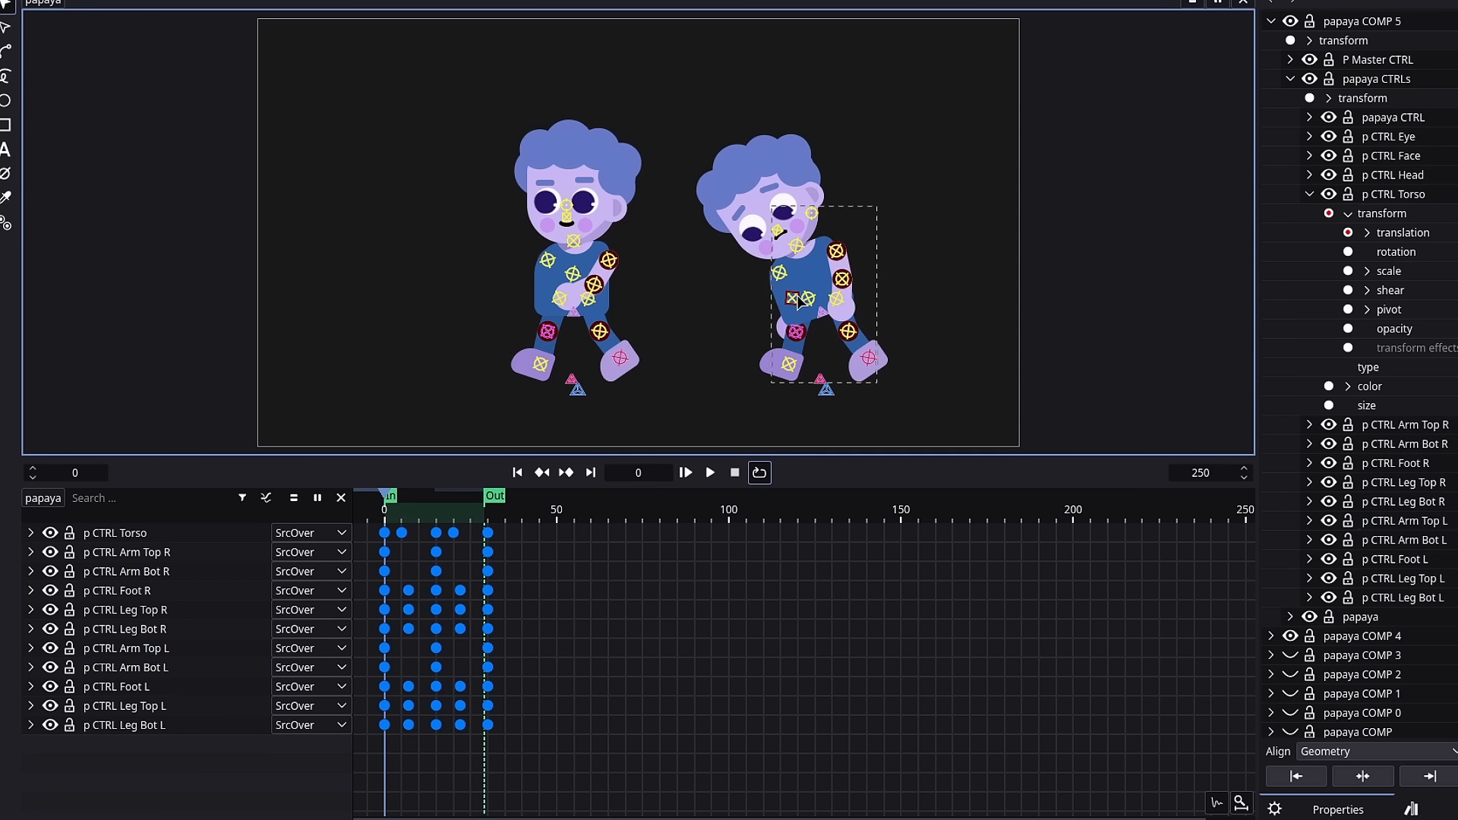
key(r)
click(779, 273)
key(r)
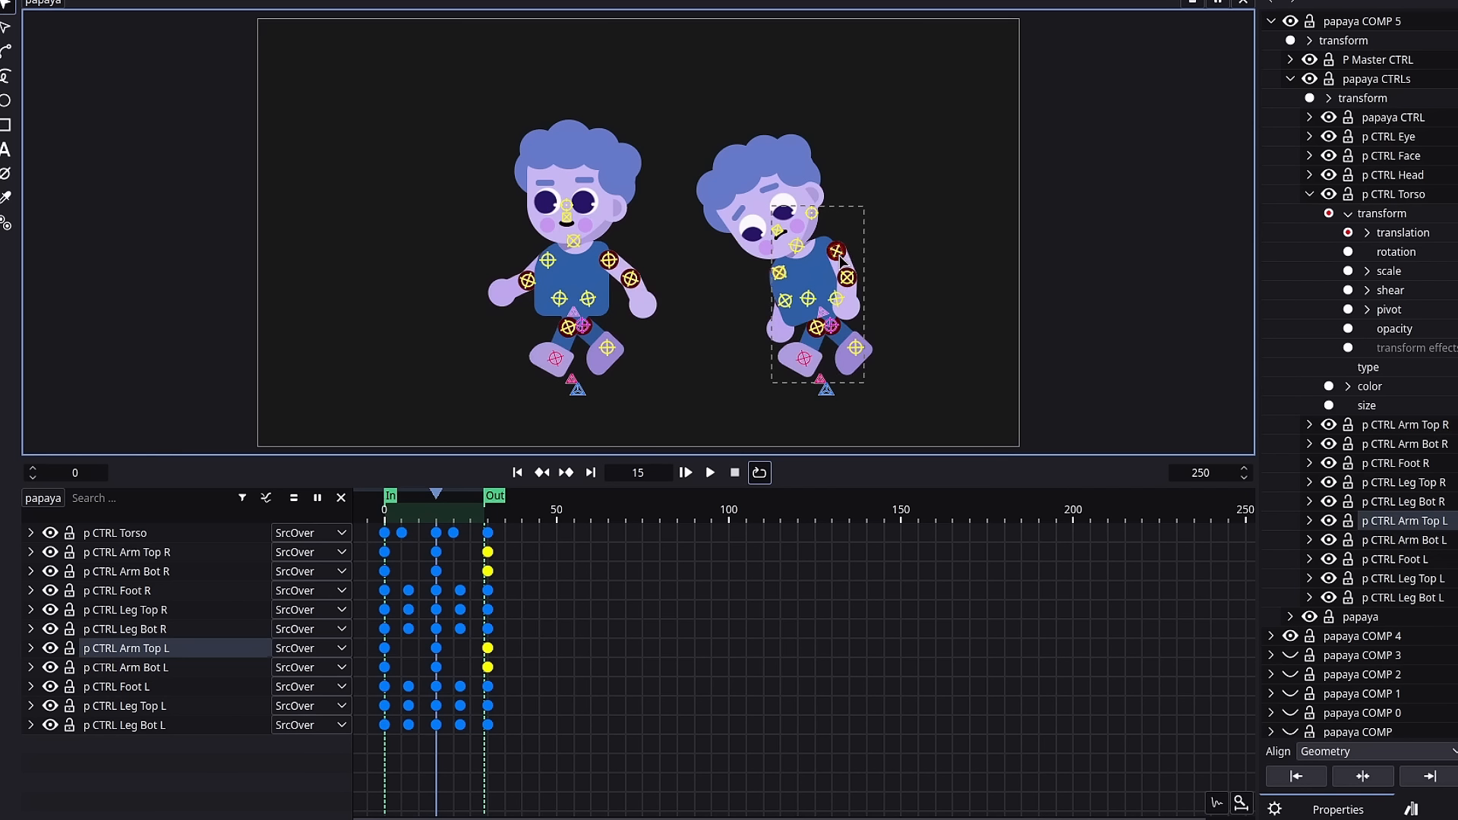
At frame 15, rotate the copy's p CTRL Arm Top R and p CTRL Arm Top L slightly outward to adjust the arm swing
click(840, 255)
key(r)
click(954, 302)
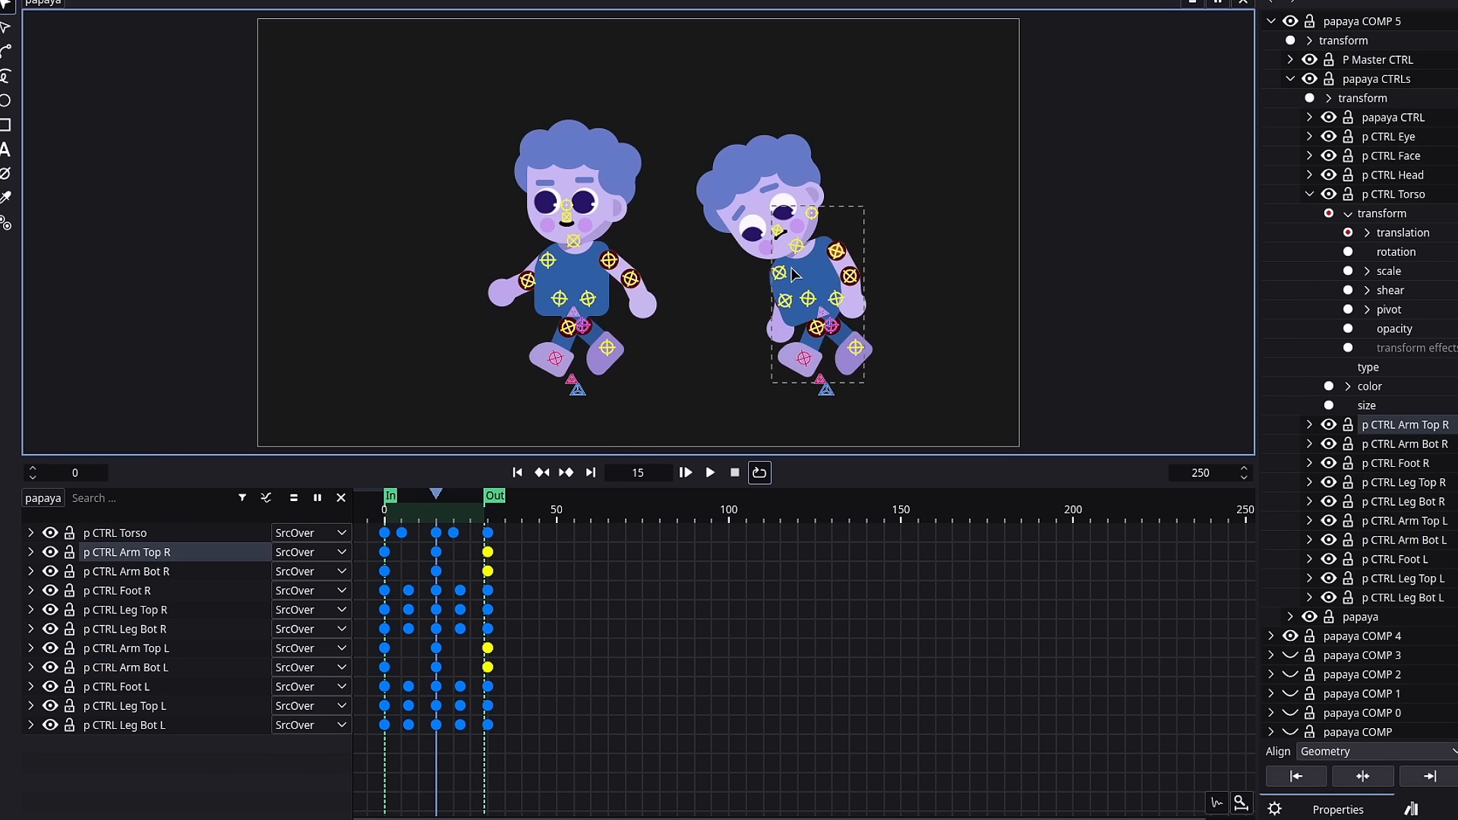
click(786, 273)
Step back and forth through the frames up to frame 30 to examine the copy's arm swing
key(Left)
key(Left)
key(Left)
key(Left)
key(Left)
key(Left)
key(Left)
key(Left)
key(Left)
key(Left)
key(Left)
key(Left)
key(Left)
key(Left)
key(Left)
key(Left)
key(Left)
key(Left)
key(Left)
key(Left)
key(Right)
key(Right)
key(Right)
key(Right)
key(Right)
key(Right)
key(Right)
key(Right)
key(Right)
key(Right)
key(Right)
key(Right)
key(Right)
key(Right)
key(Right)
key(Right)
key(Right)
key(Right)
key(Right)
key(Right)
key(Left)
key(Left)
key(Left)
key(Left)
key(Left)
key(Left)
key(Left)
key(Left)
key(Left)
key(Left)
key(Left)
key(Left)
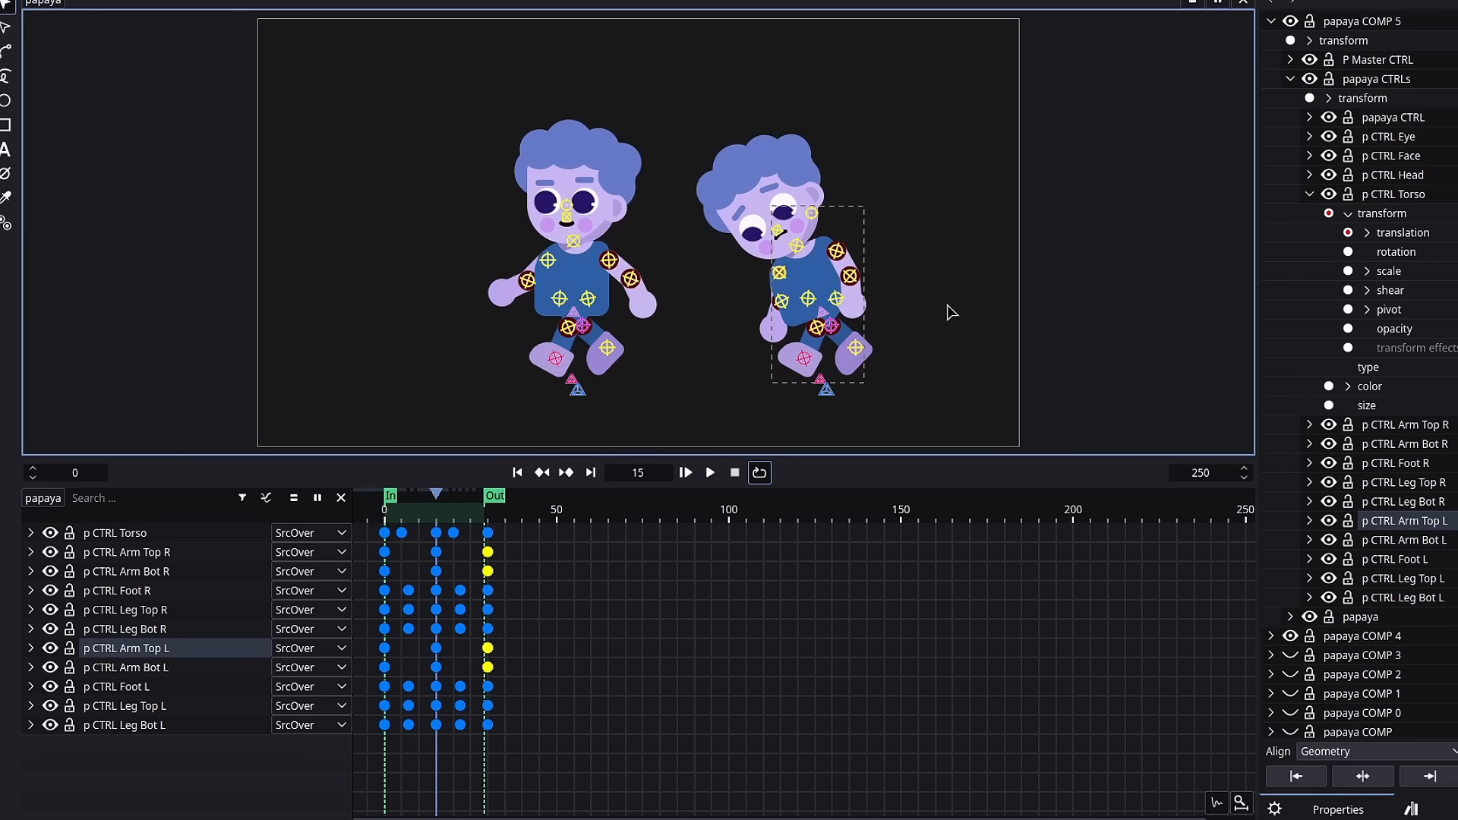
key(Right)
key(Right)
key(Right)
key(Right)
key(Right)
key(Right)
key(Right)
key(Right)
key(Right)
key(Right)
key(Right)
key(Right)
key(Right)
key(Right)
key(Right)
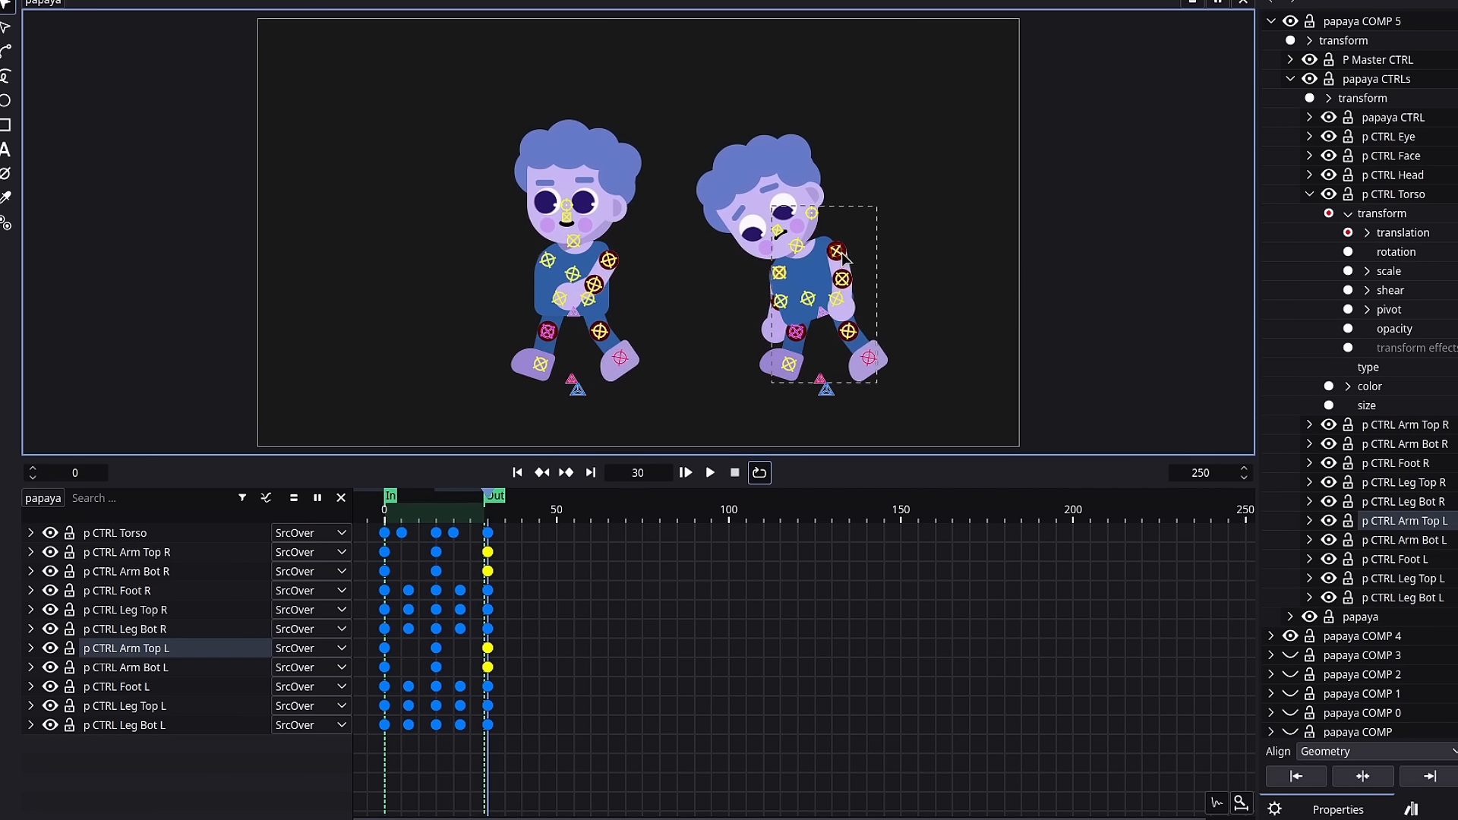
Rotate the copy's upper arms inward at frame 30, copy the arm keyframes to frame 0 and play back the loop
click(836, 252)
key(r)
click(910, 324)
click(780, 274)
drag(488, 646, 386, 632)
key(space)
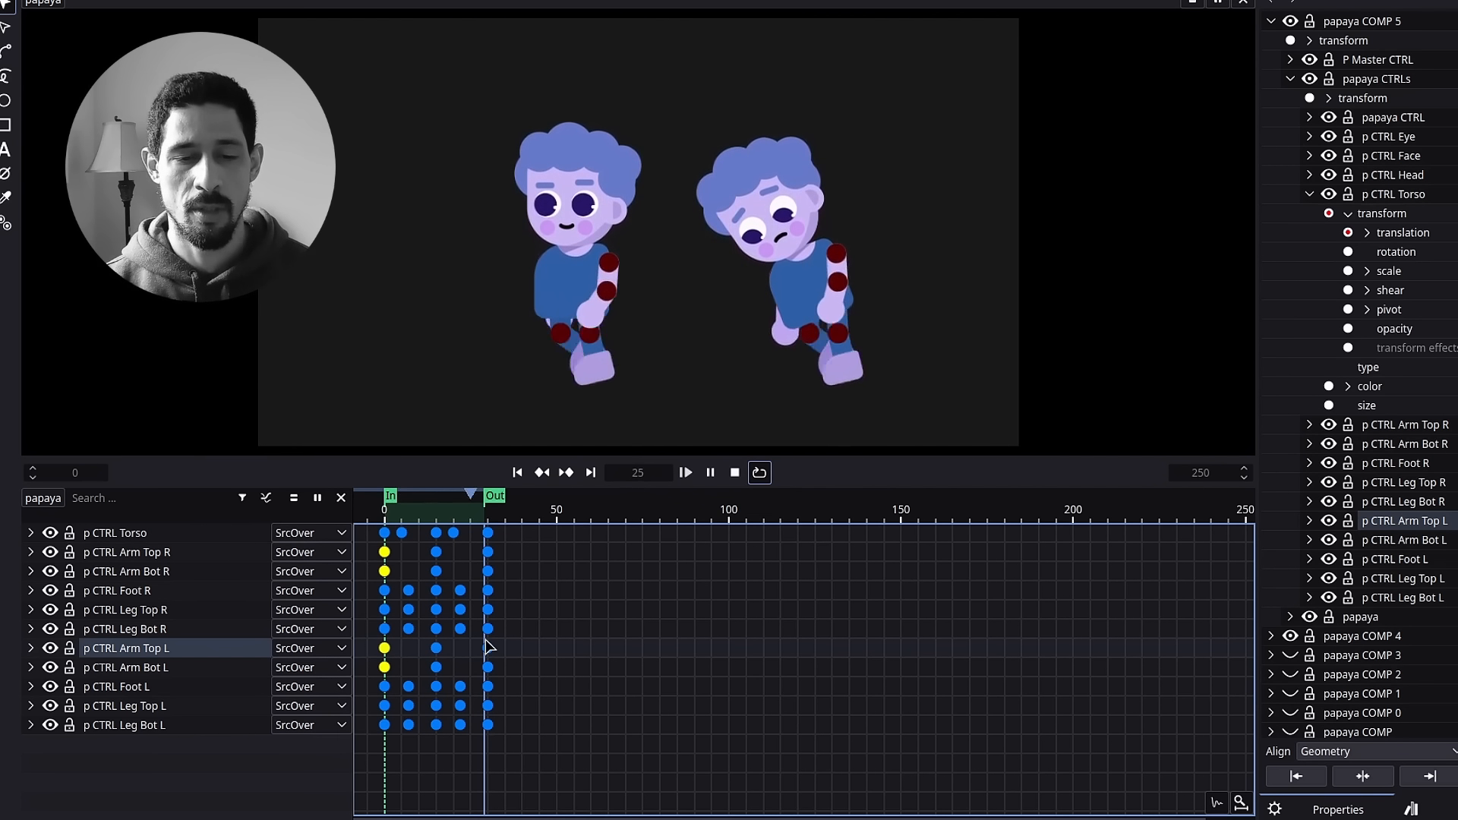
key(space)
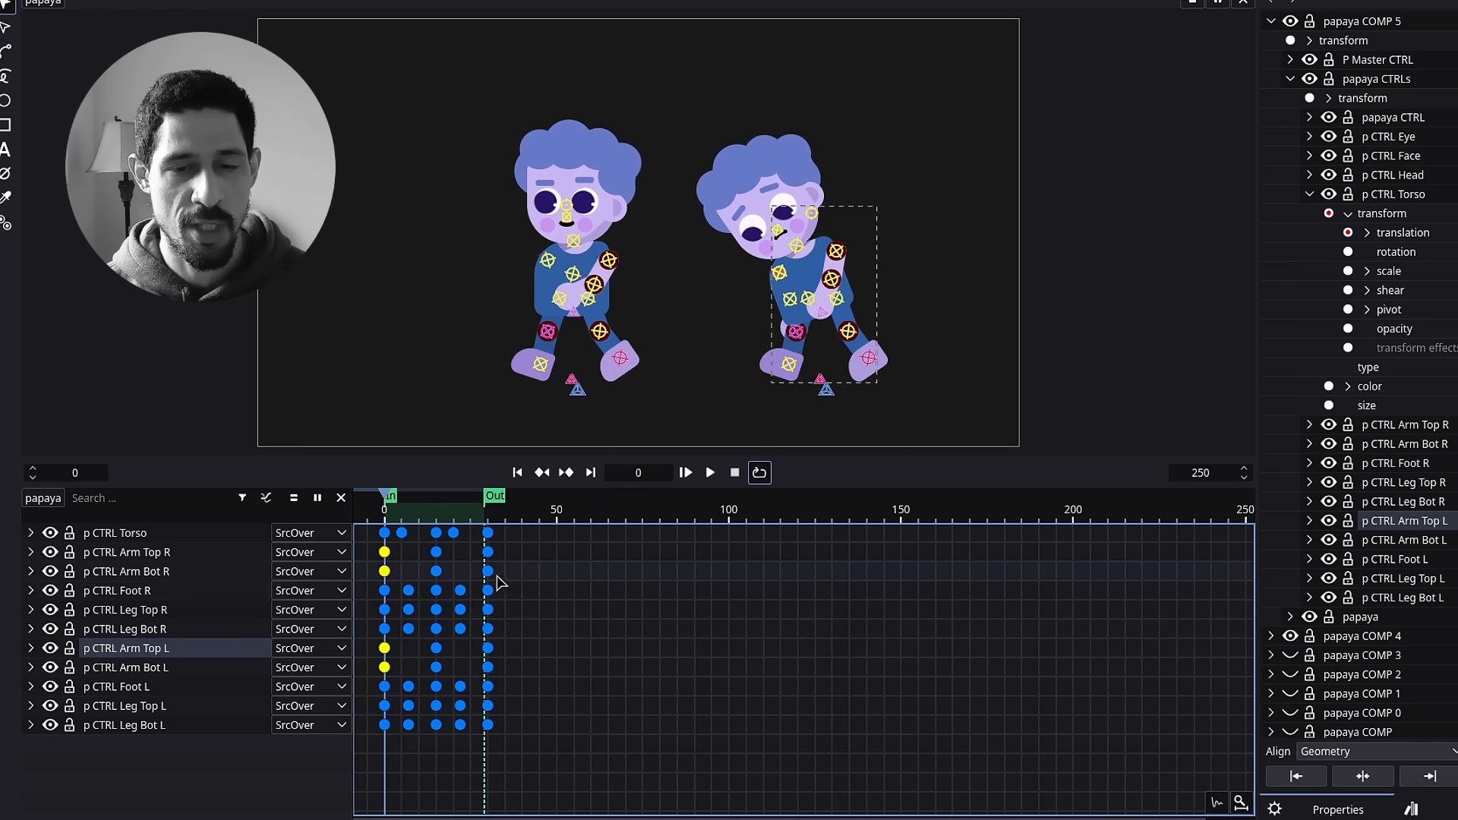
Select all of the copy's keyframes and scale them from frame 0 so the walk cycle ends at frame 50
click(509, 534)
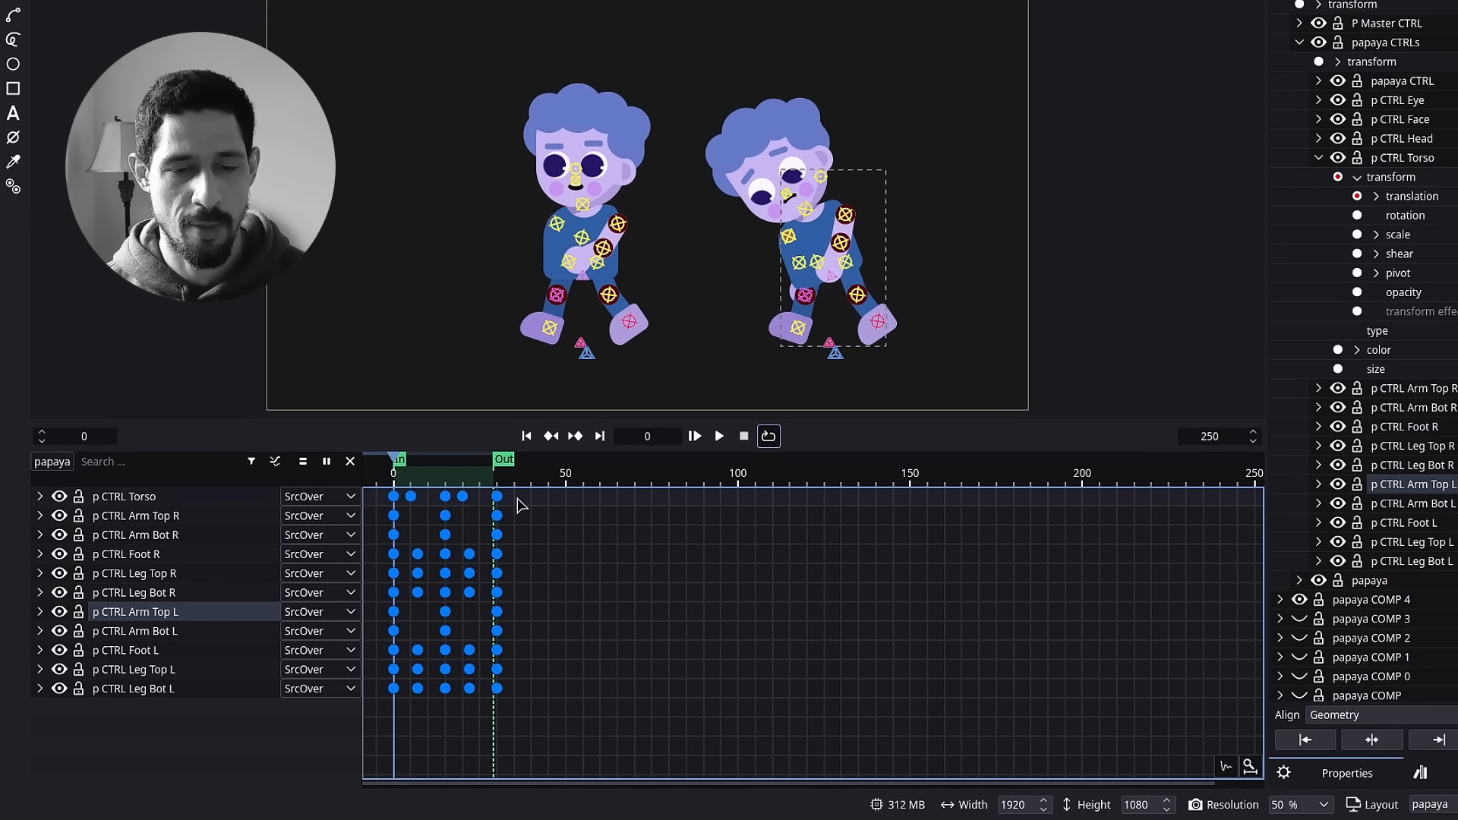
drag(519, 505, 384, 732)
click(430, 487)
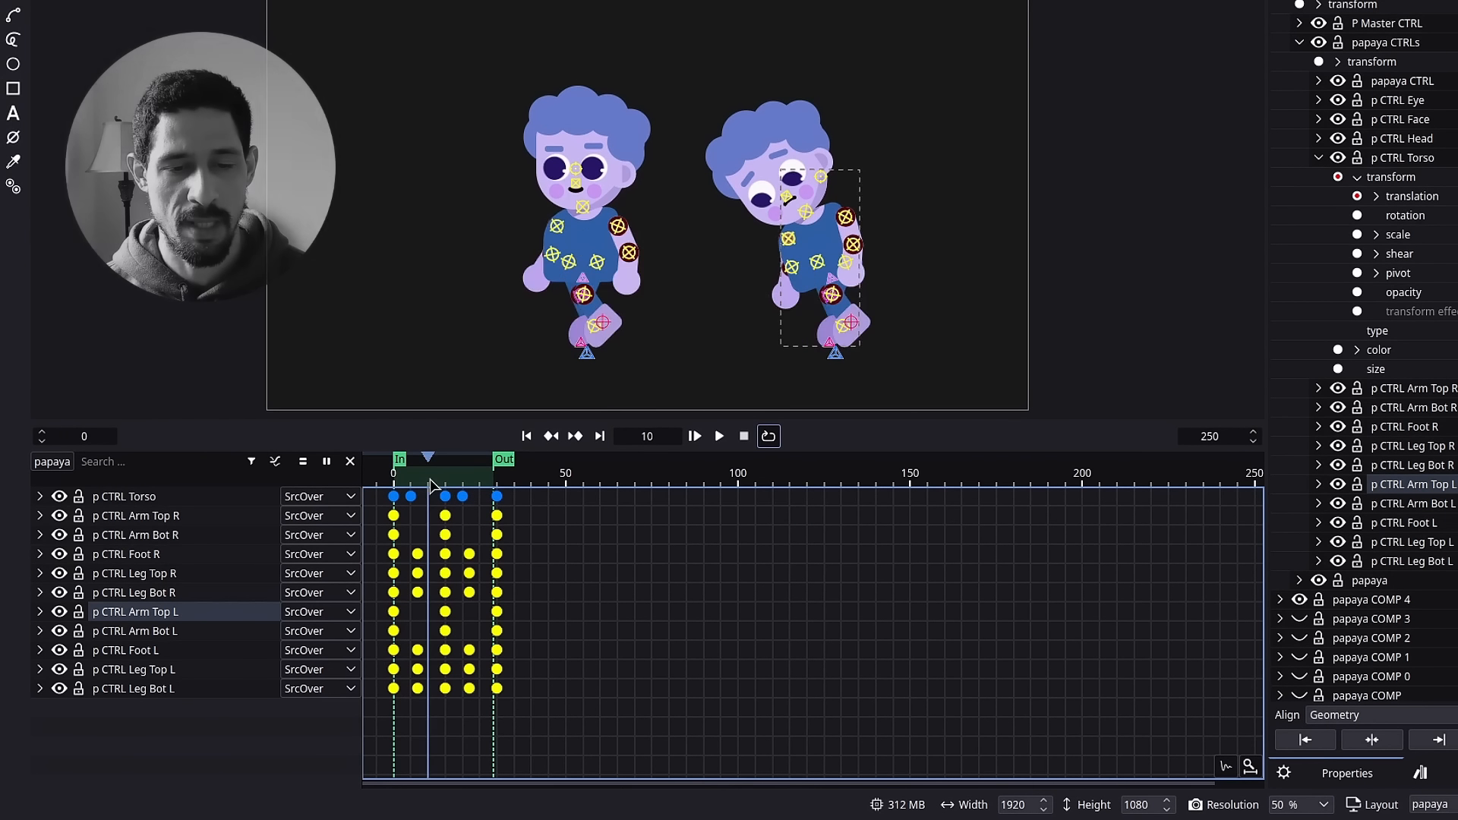
drag(429, 486, 394, 488)
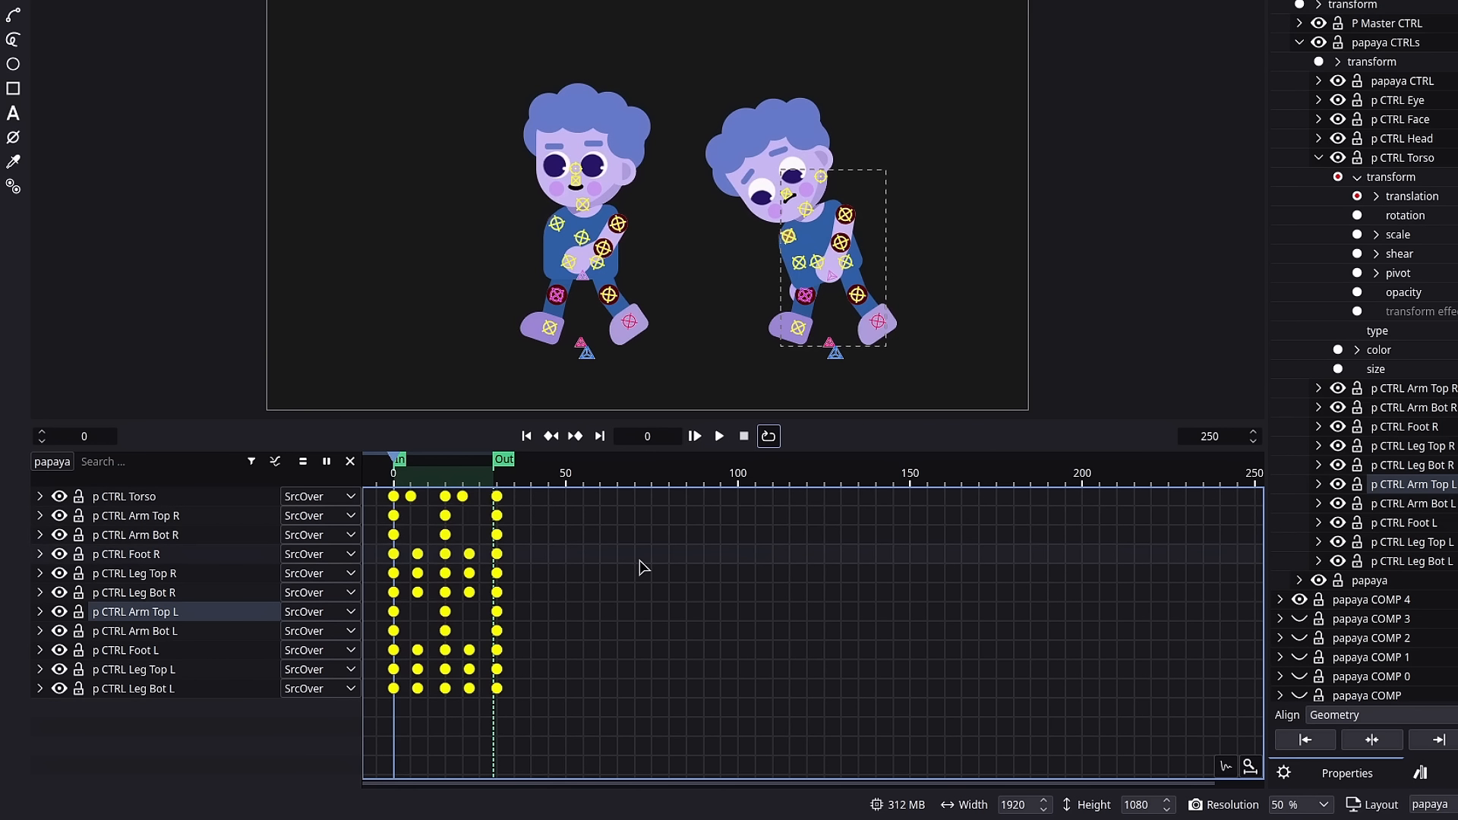
key(s)
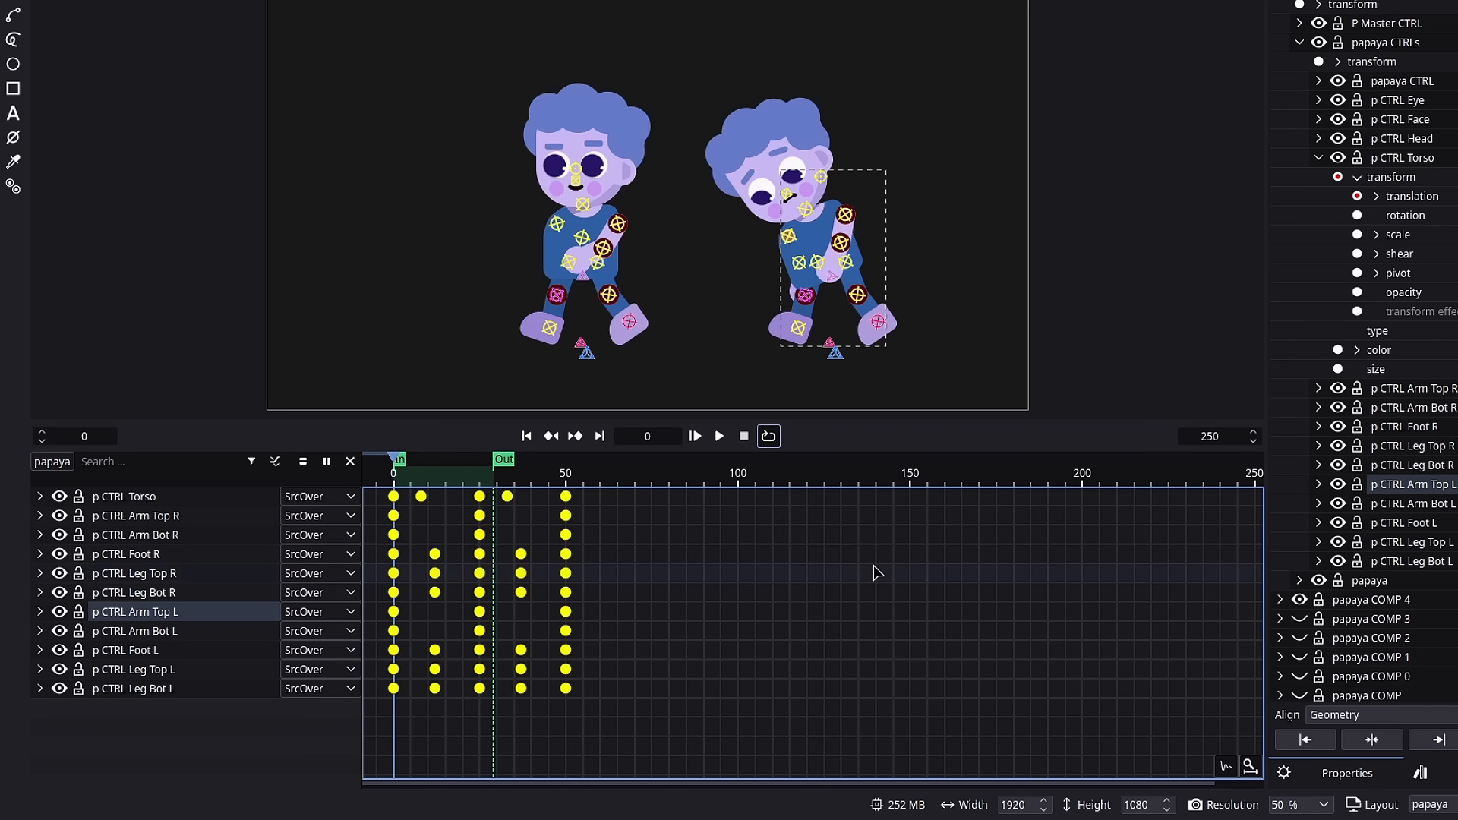
Set the Out point at frame 49 and play back the copy's slower walk
key(space)
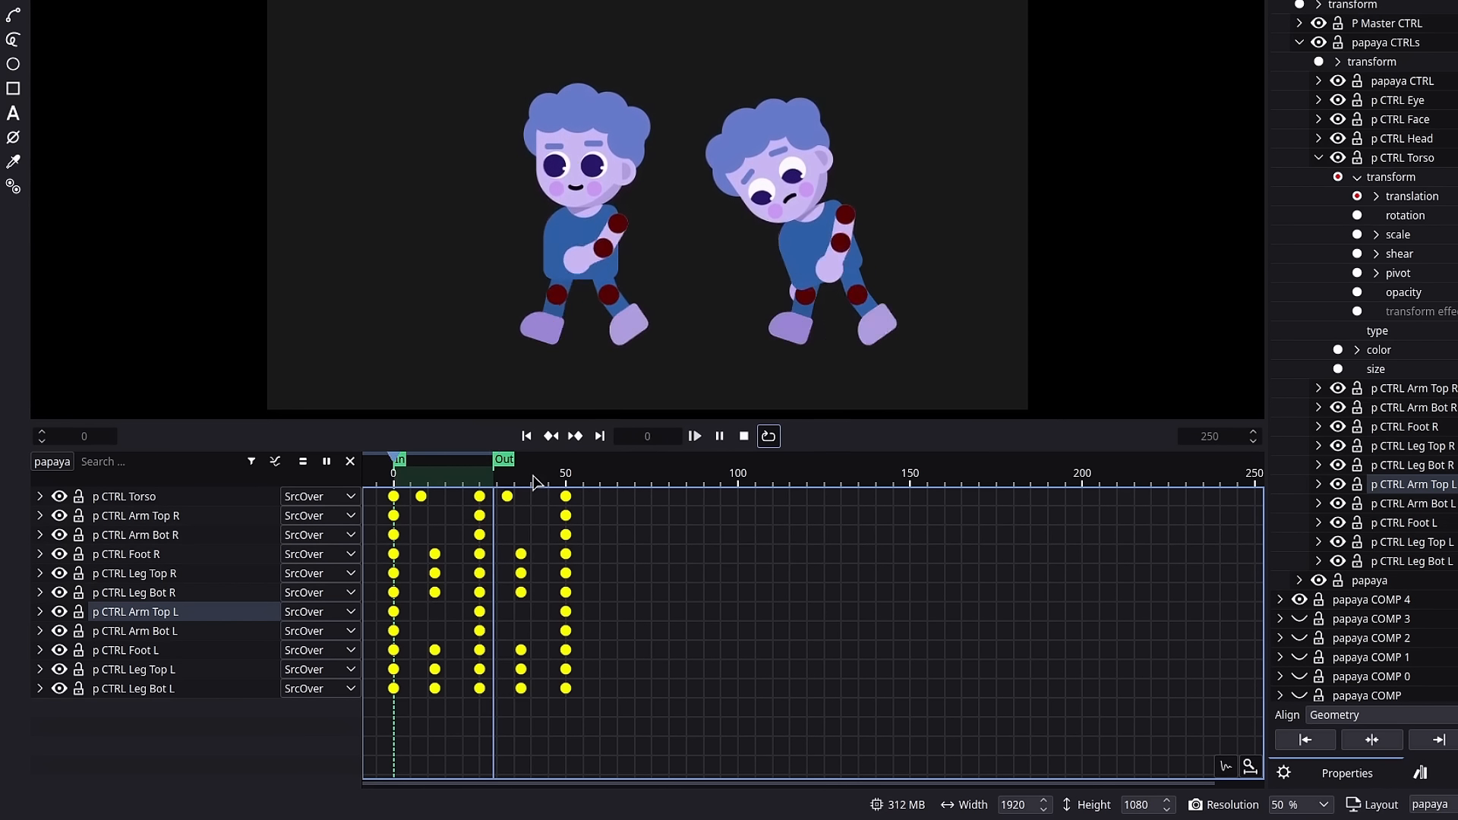
key(space)
click(564, 474)
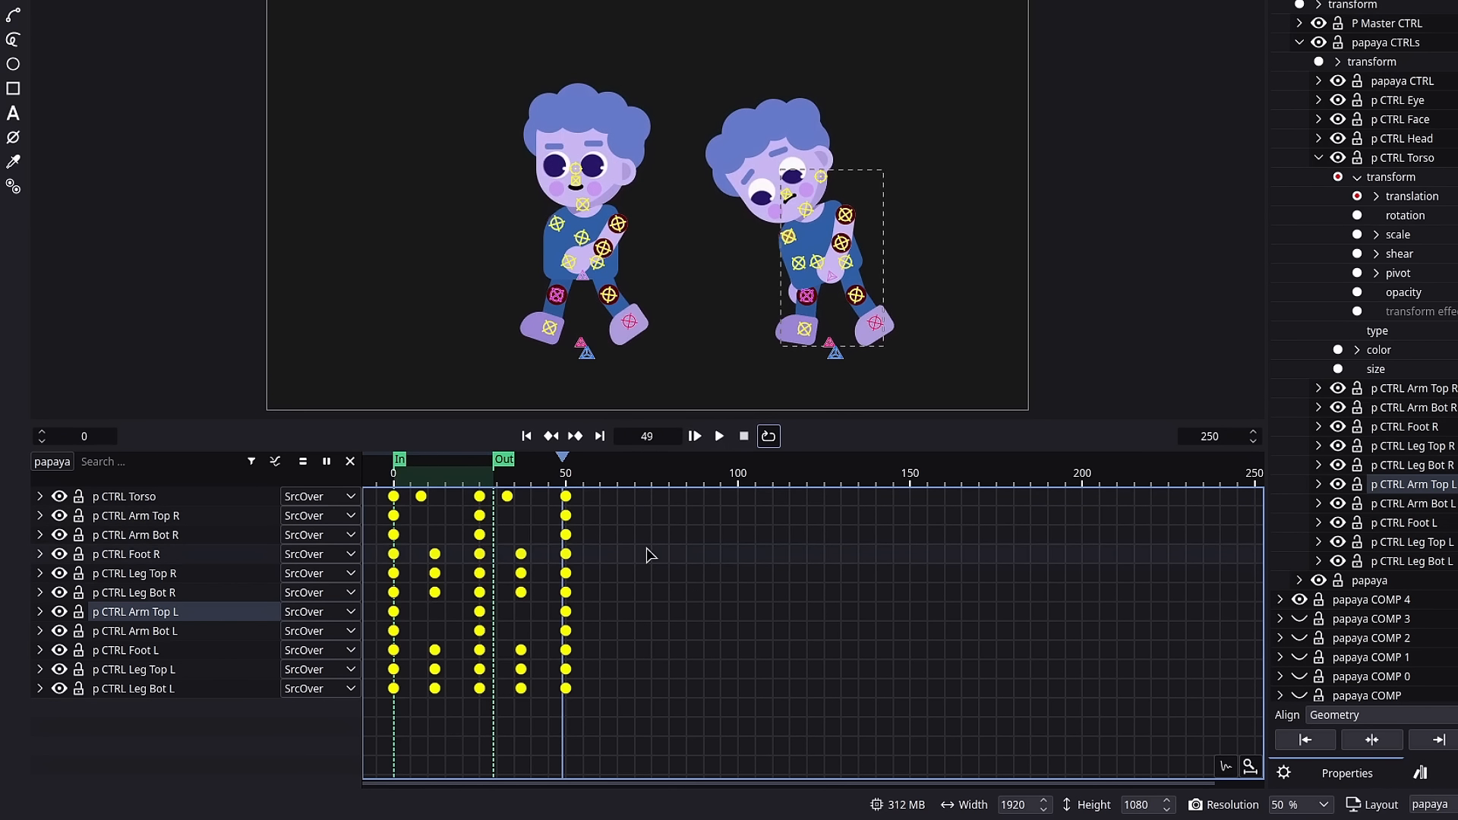
key(o)
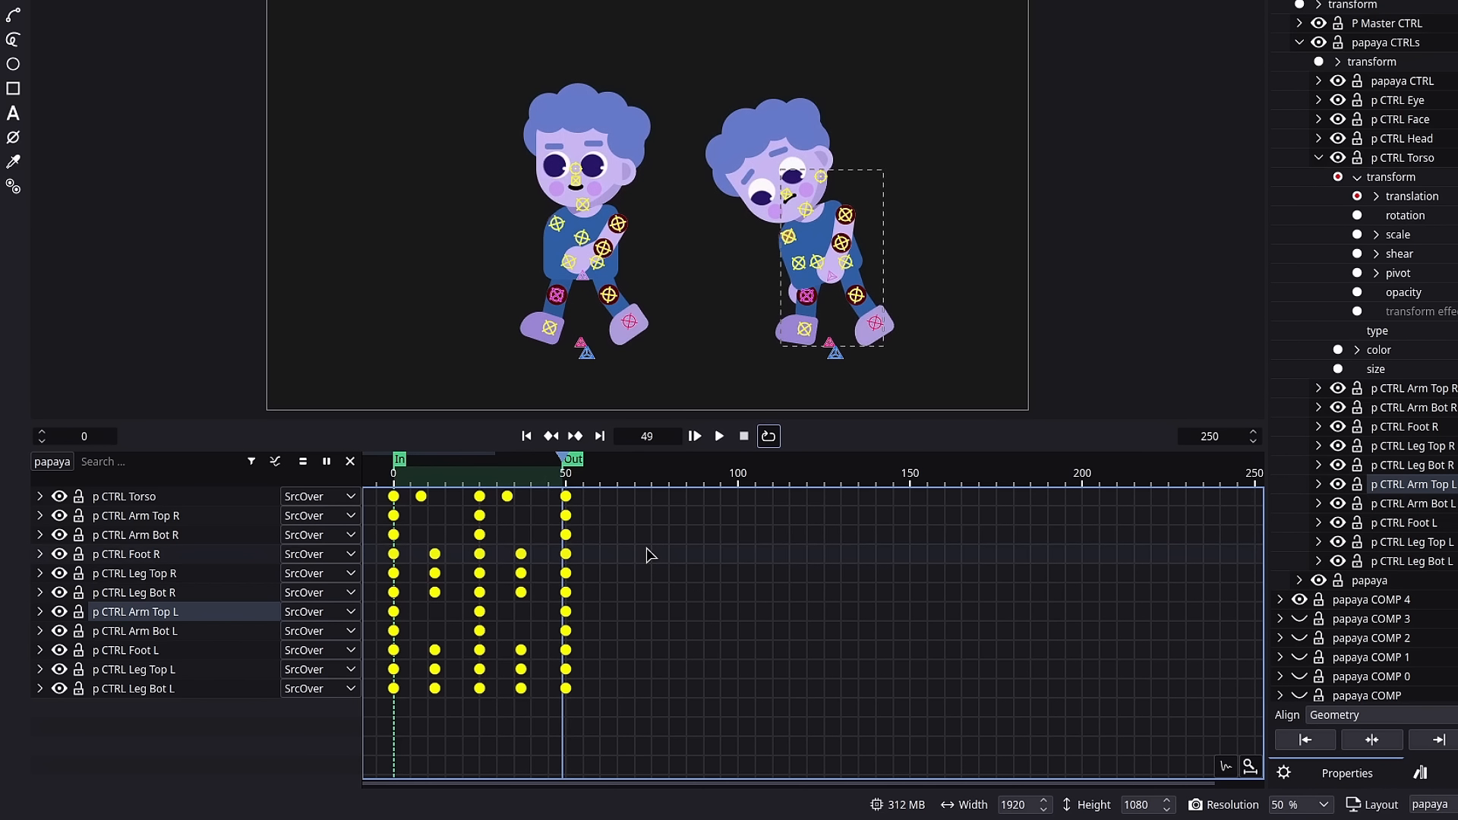
key(space)
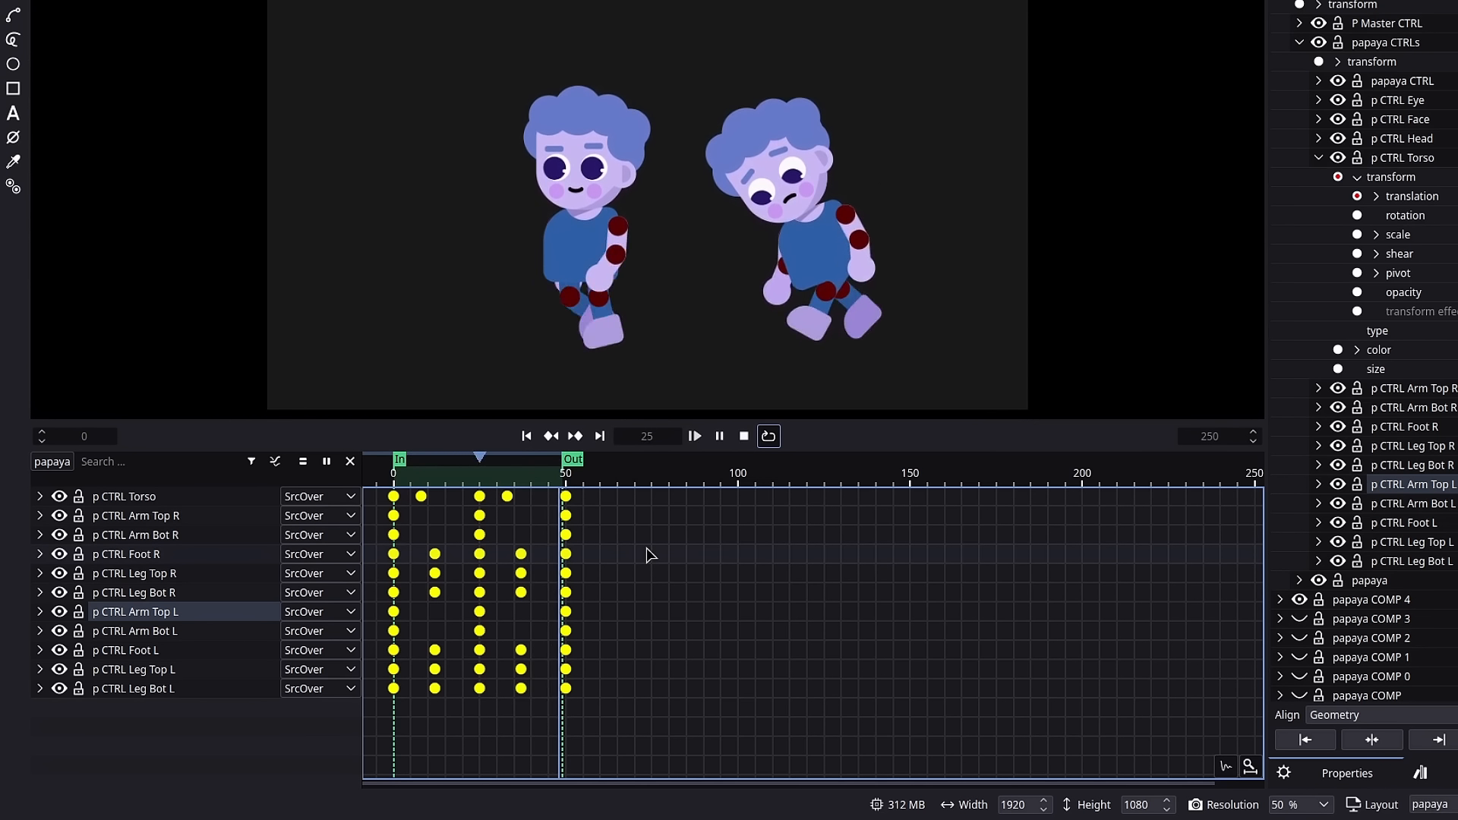
key(space)
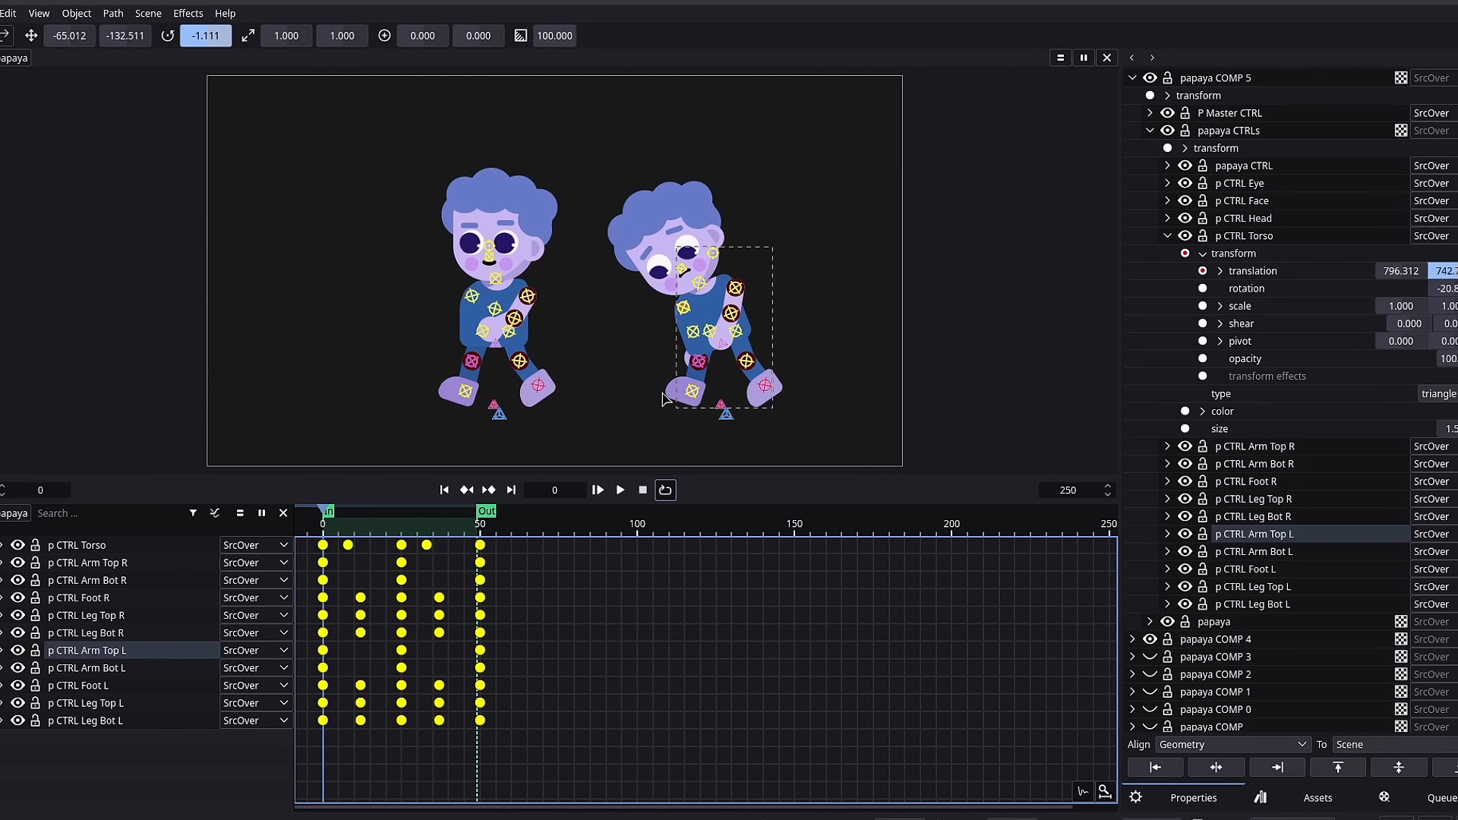
Collapse papaya COMP 5, move it horizontally off the canvas and hide it
click(634, 403)
click(1131, 78)
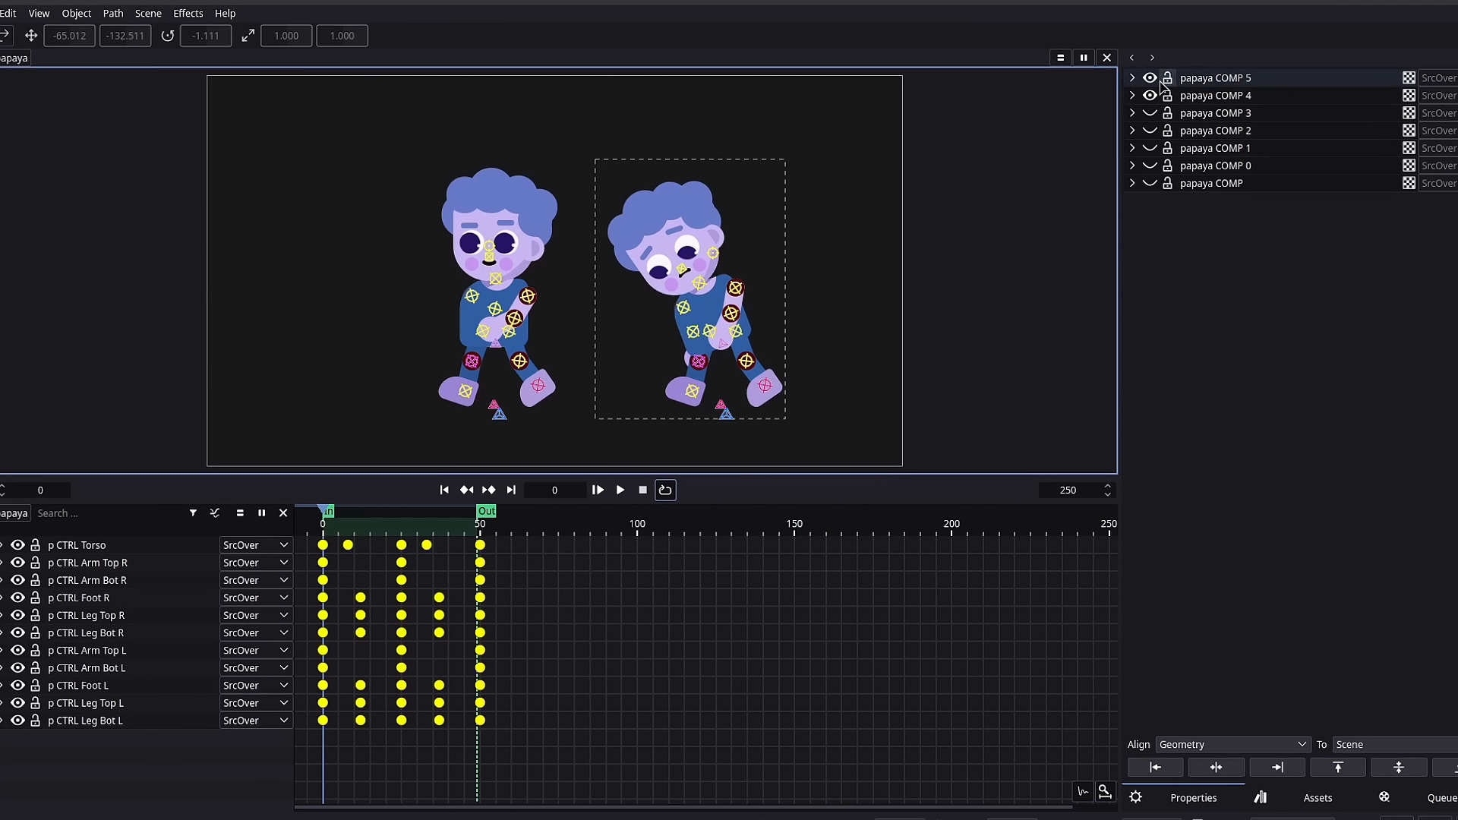
click(1151, 78)
click(849, 281)
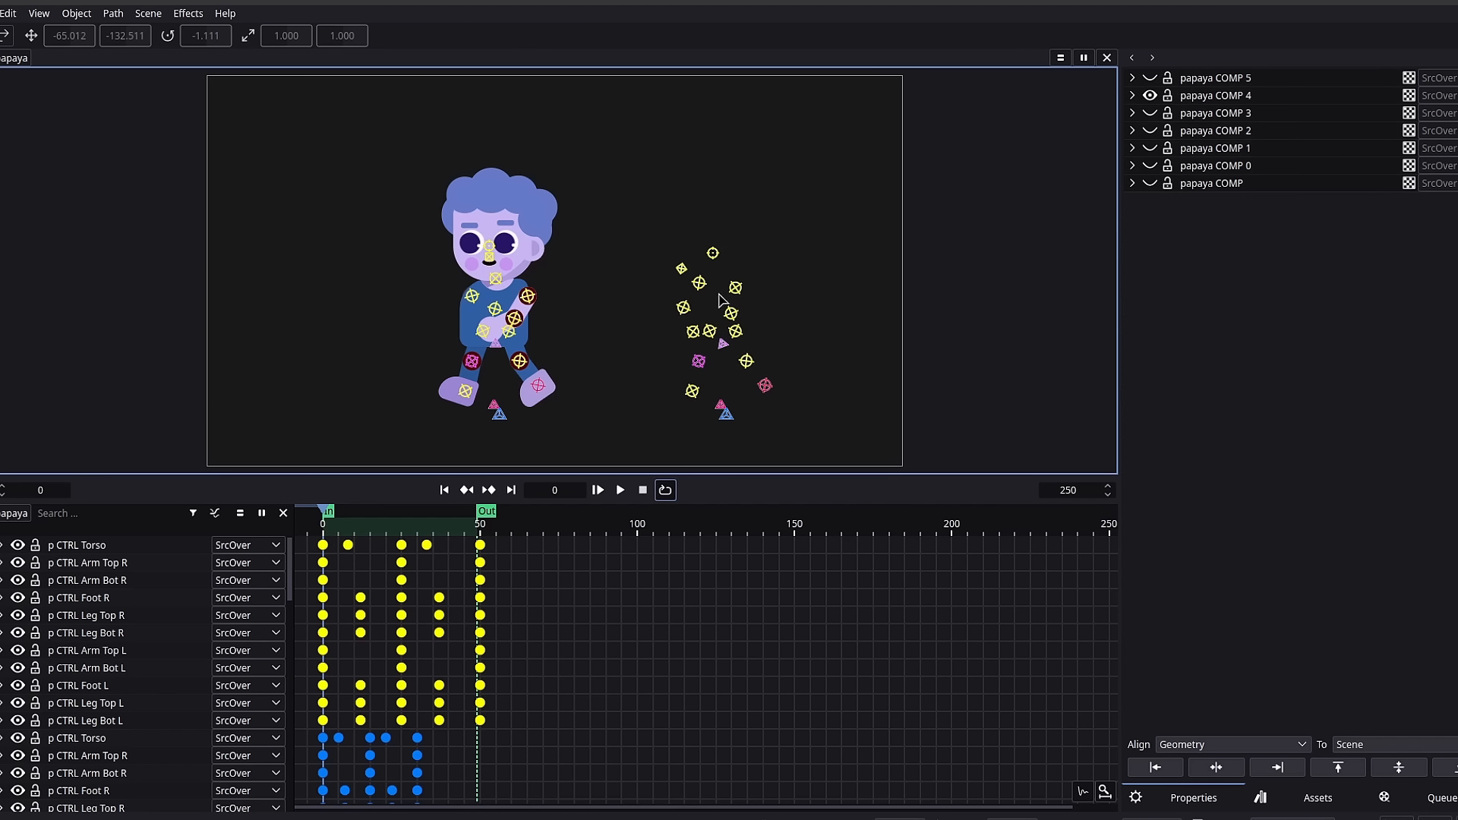
click(1150, 78)
click(1215, 78)
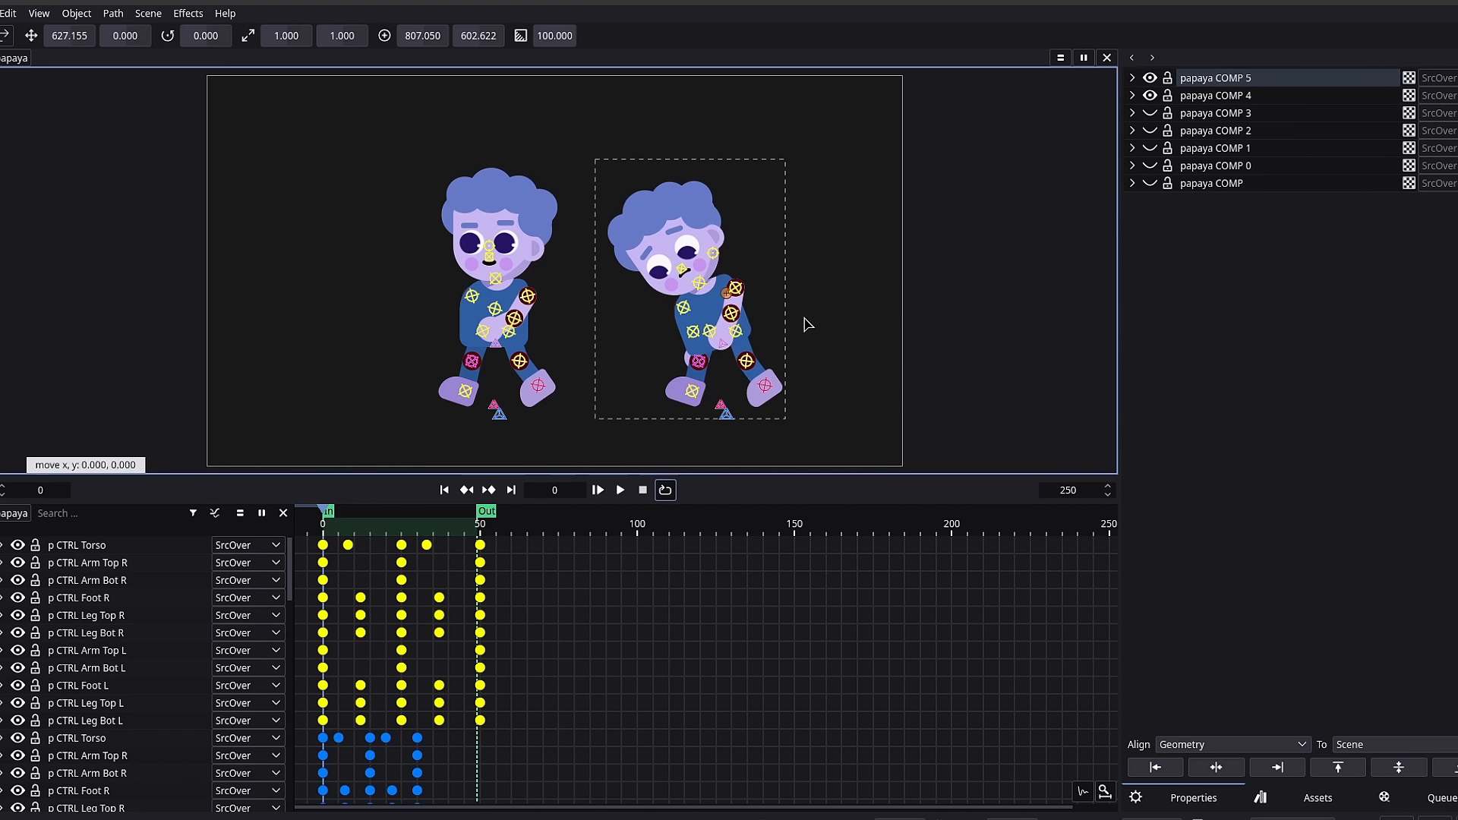
key(x)
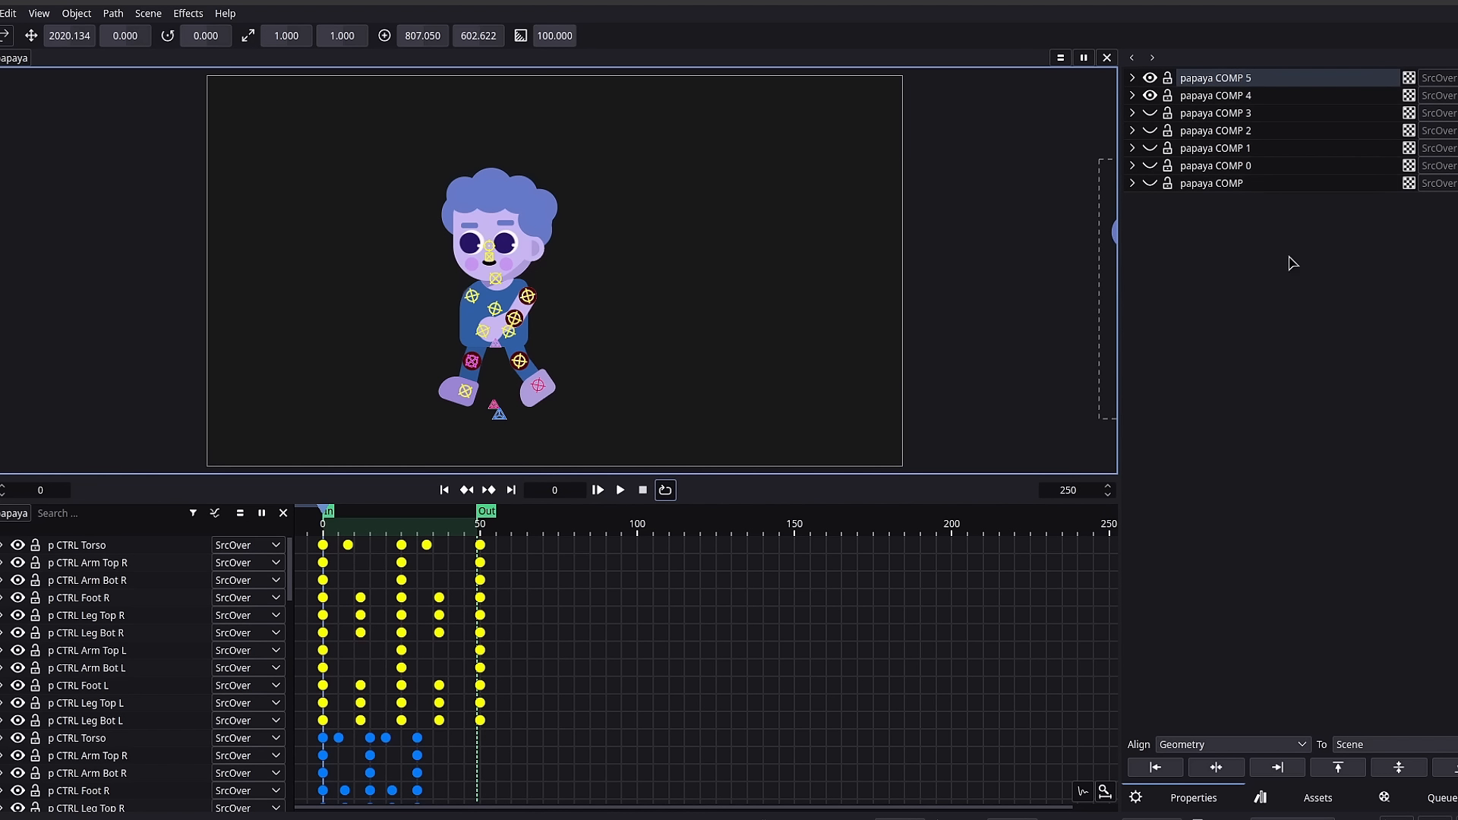
click(1151, 78)
Select papaya COMP 4's torso control, set the Out point at frame 29 and play back the original walk
click(494, 311)
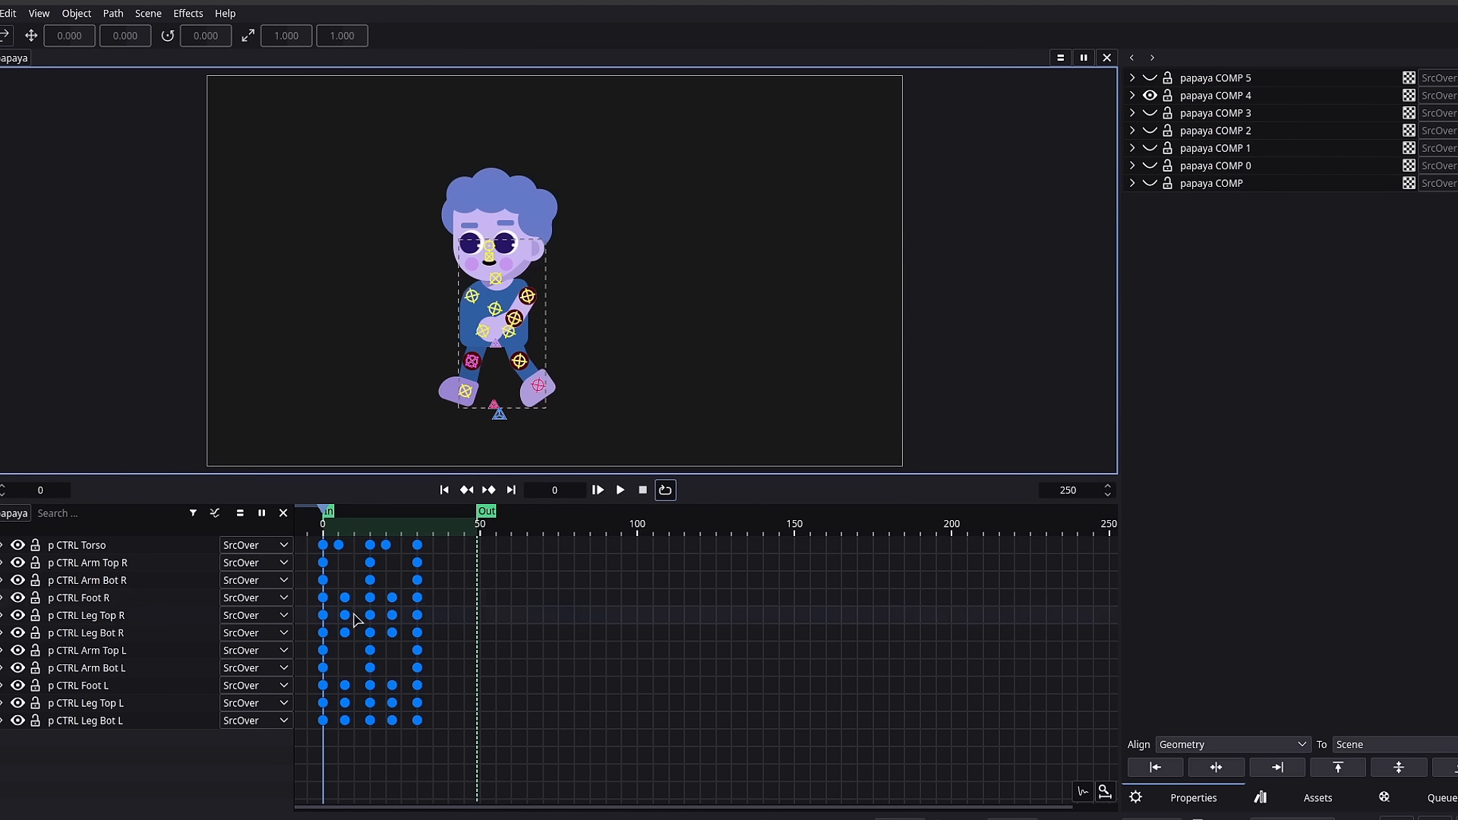
drag(360, 537, 407, 531)
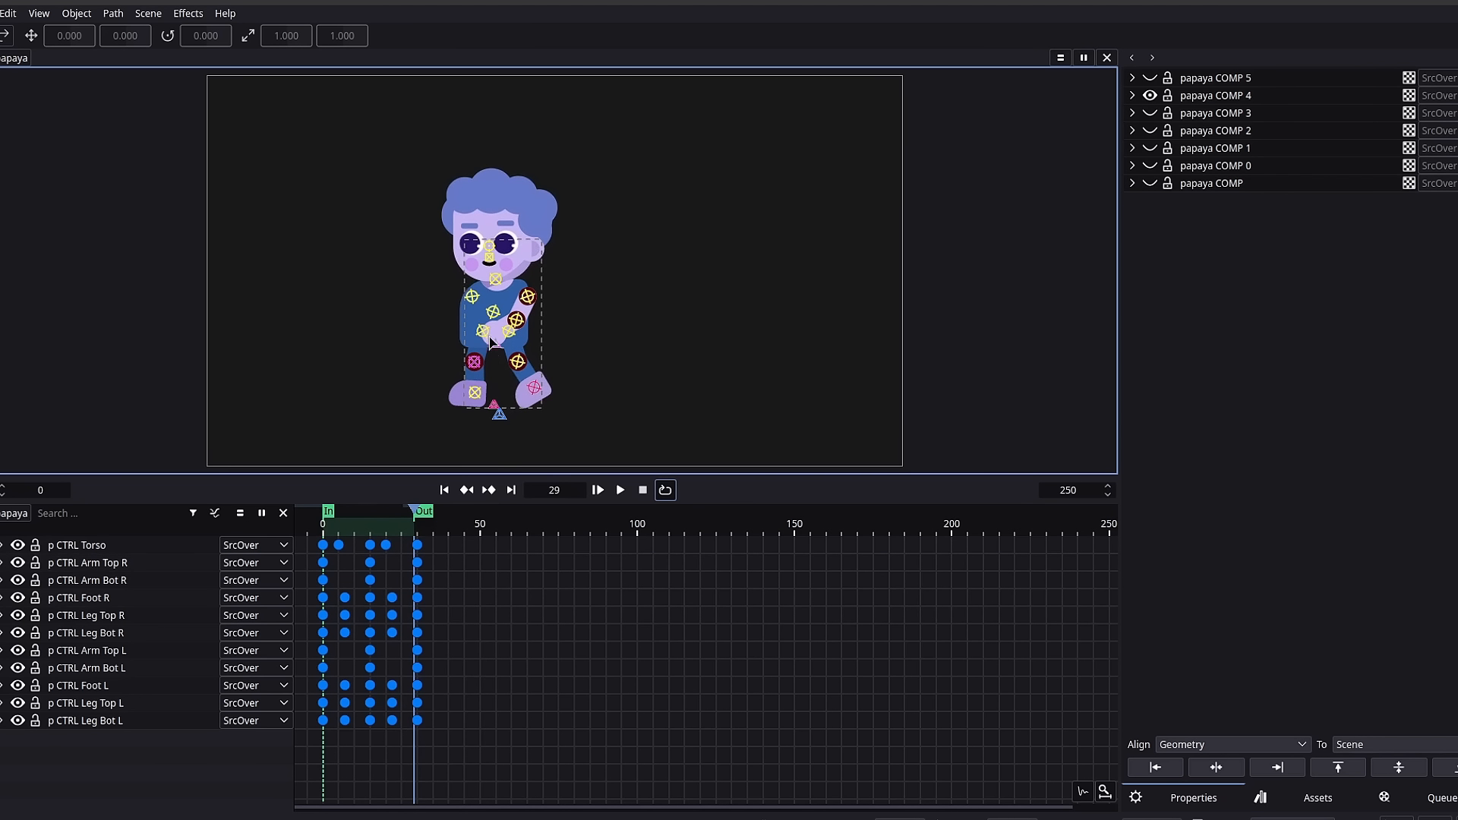
scroll(524, 311, up, 2)
key(space)
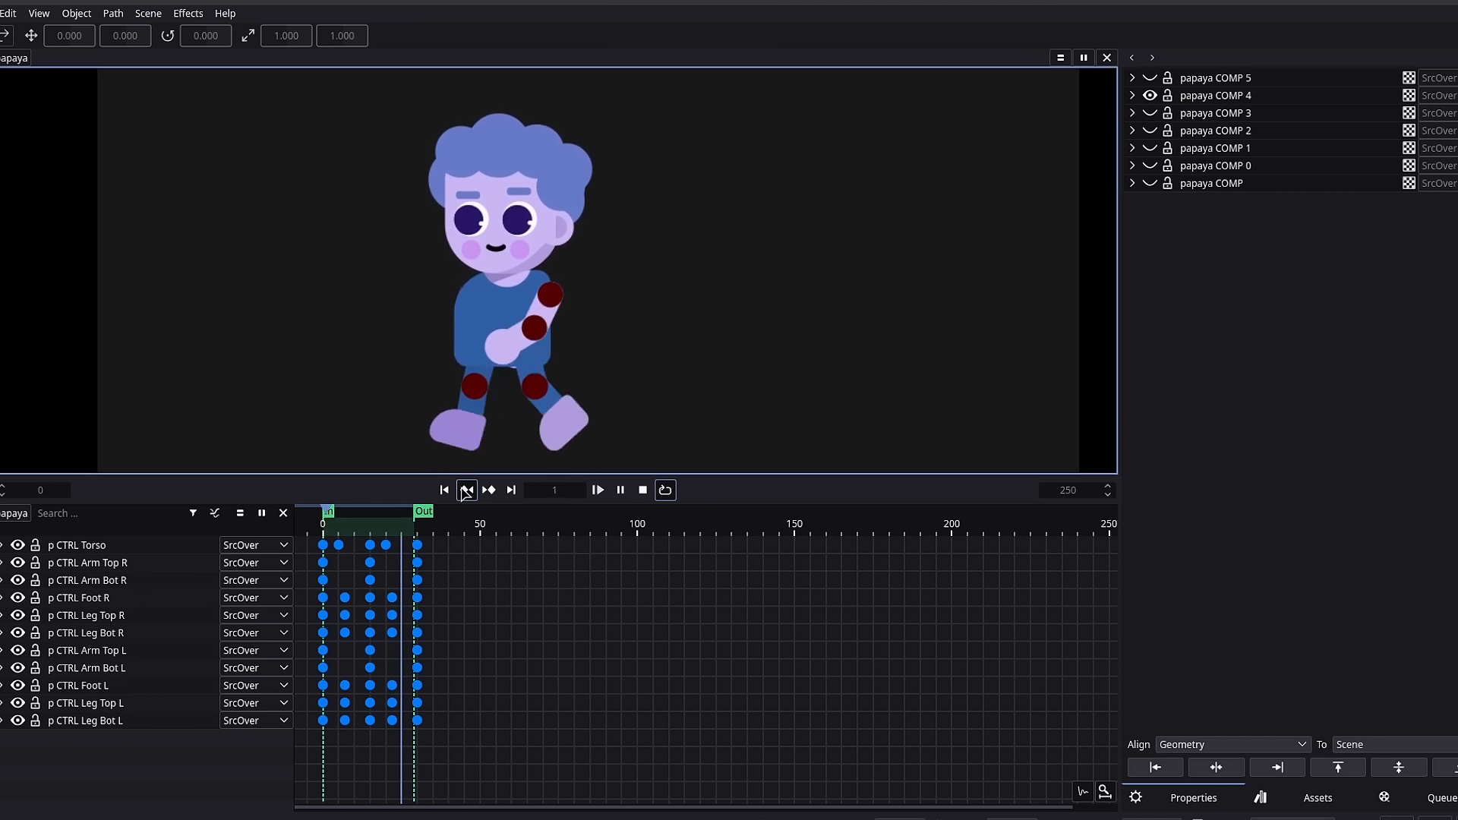
Step through the original character's walk frame by frame to examine its arm and leg poses
click(466, 490)
key(Right)
key(Right)
key(Right)
key(Right)
key(Right)
key(Right)
key(Right)
key(Right)
key(Right)
key(Right)
key(Right)
key(Right)
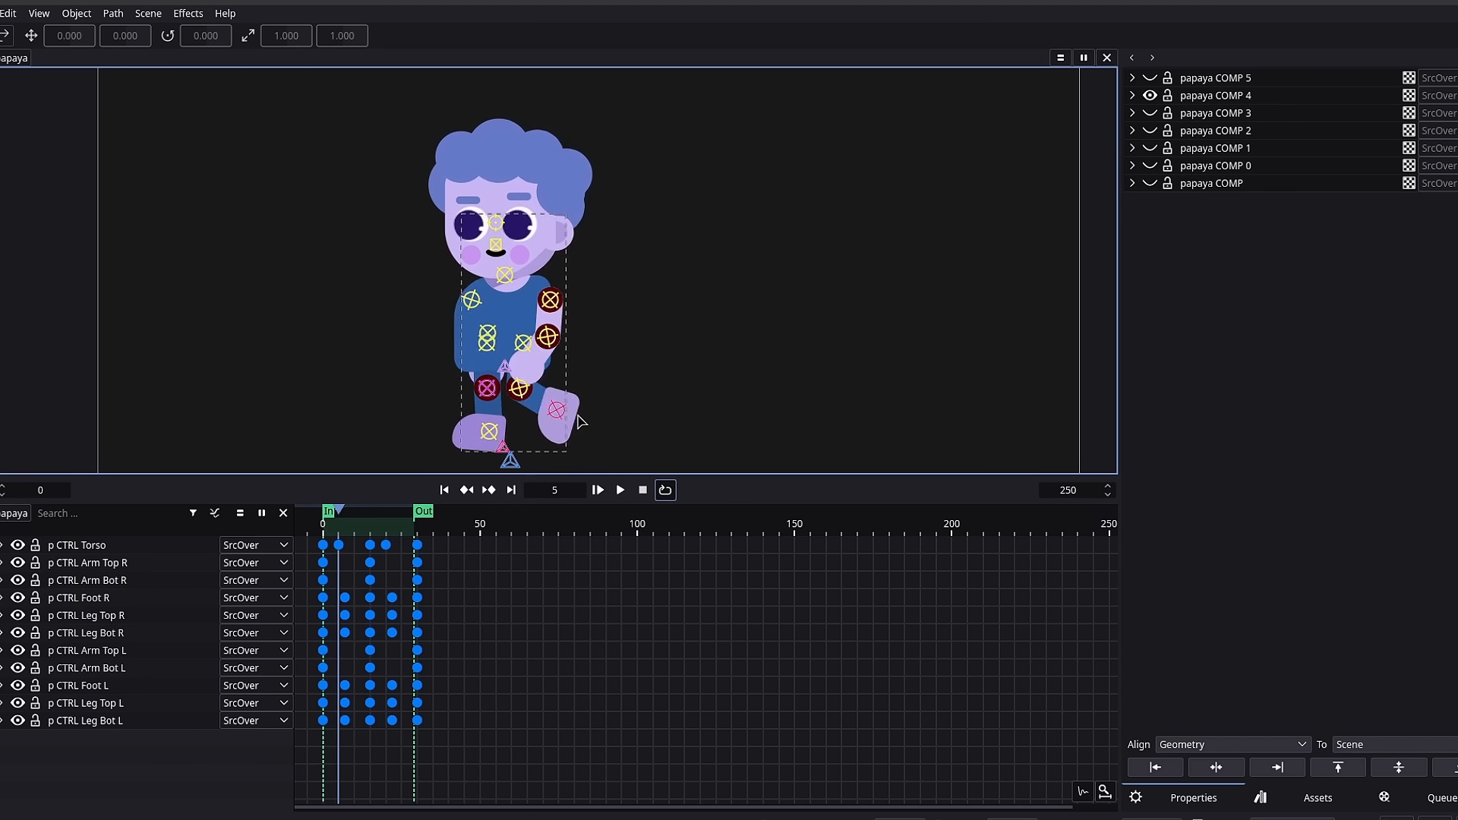
key(Right)
key(Right)
key(Right)
key(Right)
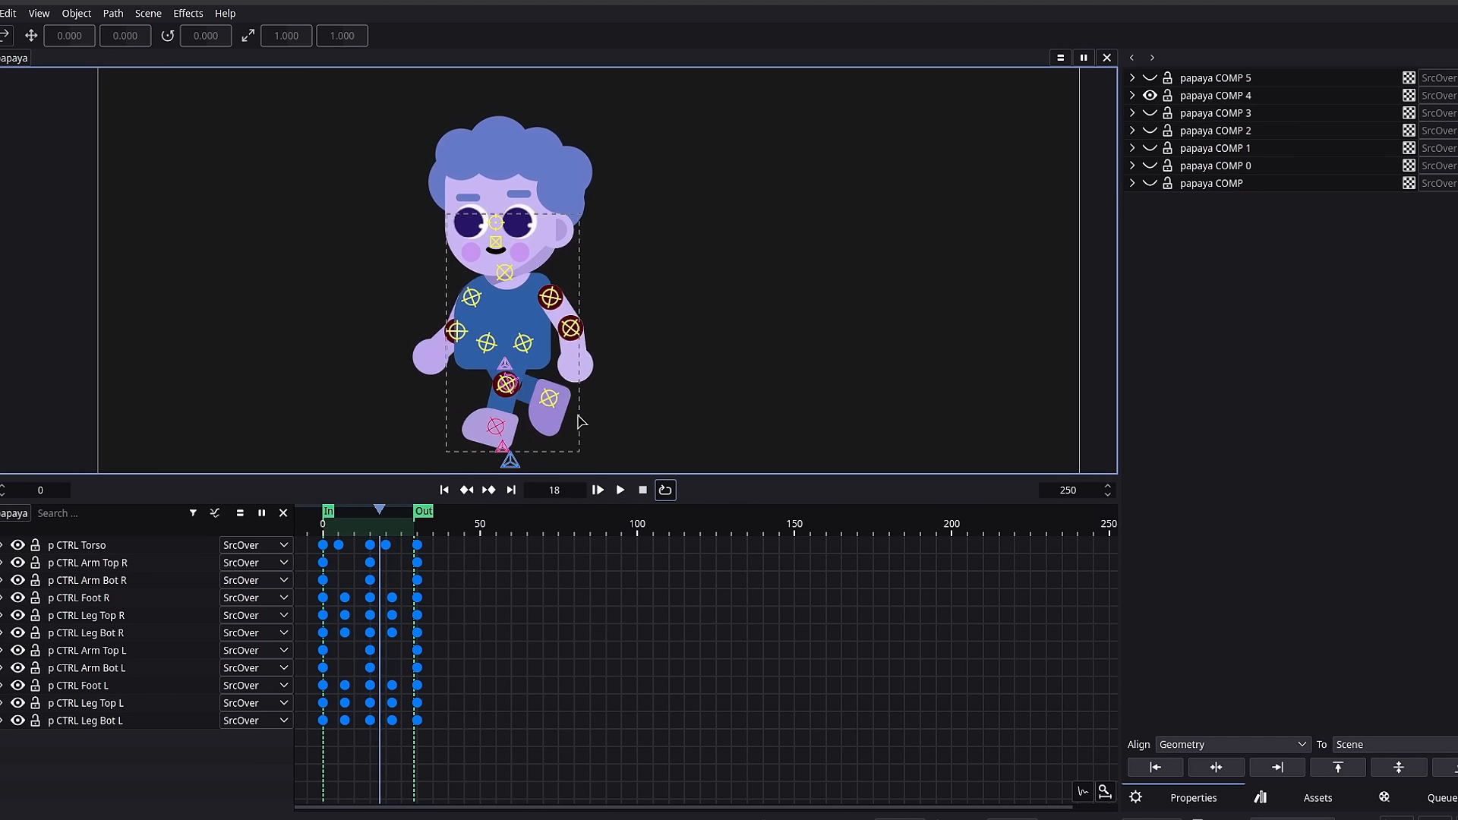
key(Left)
key(Left)
key(Left)
key(Left)
key(Left)
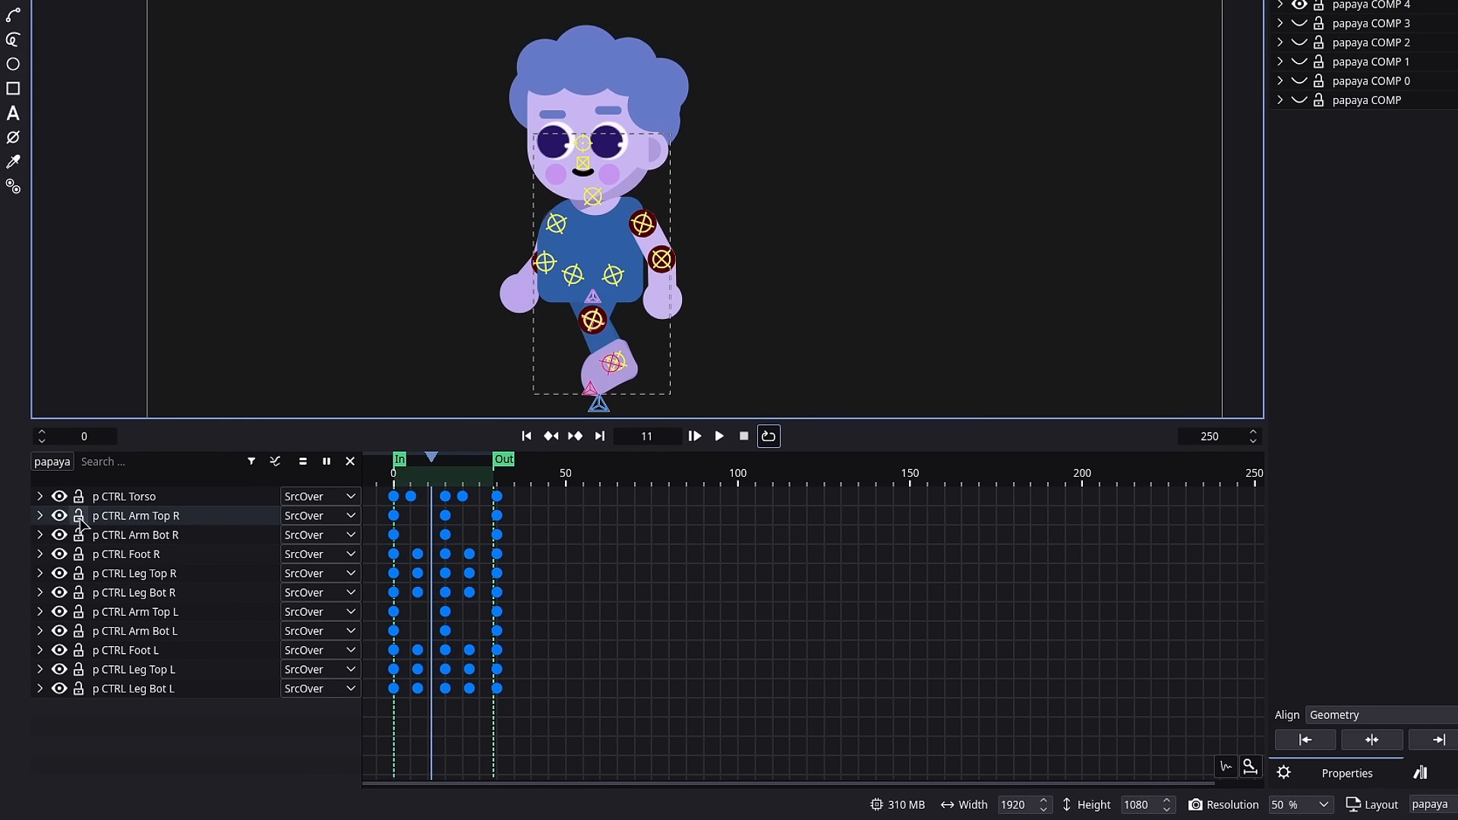
Expand the transform properties of p CTRL Arm Top R and p CTRL Arm Top L and select their rotation properties
click(39, 516)
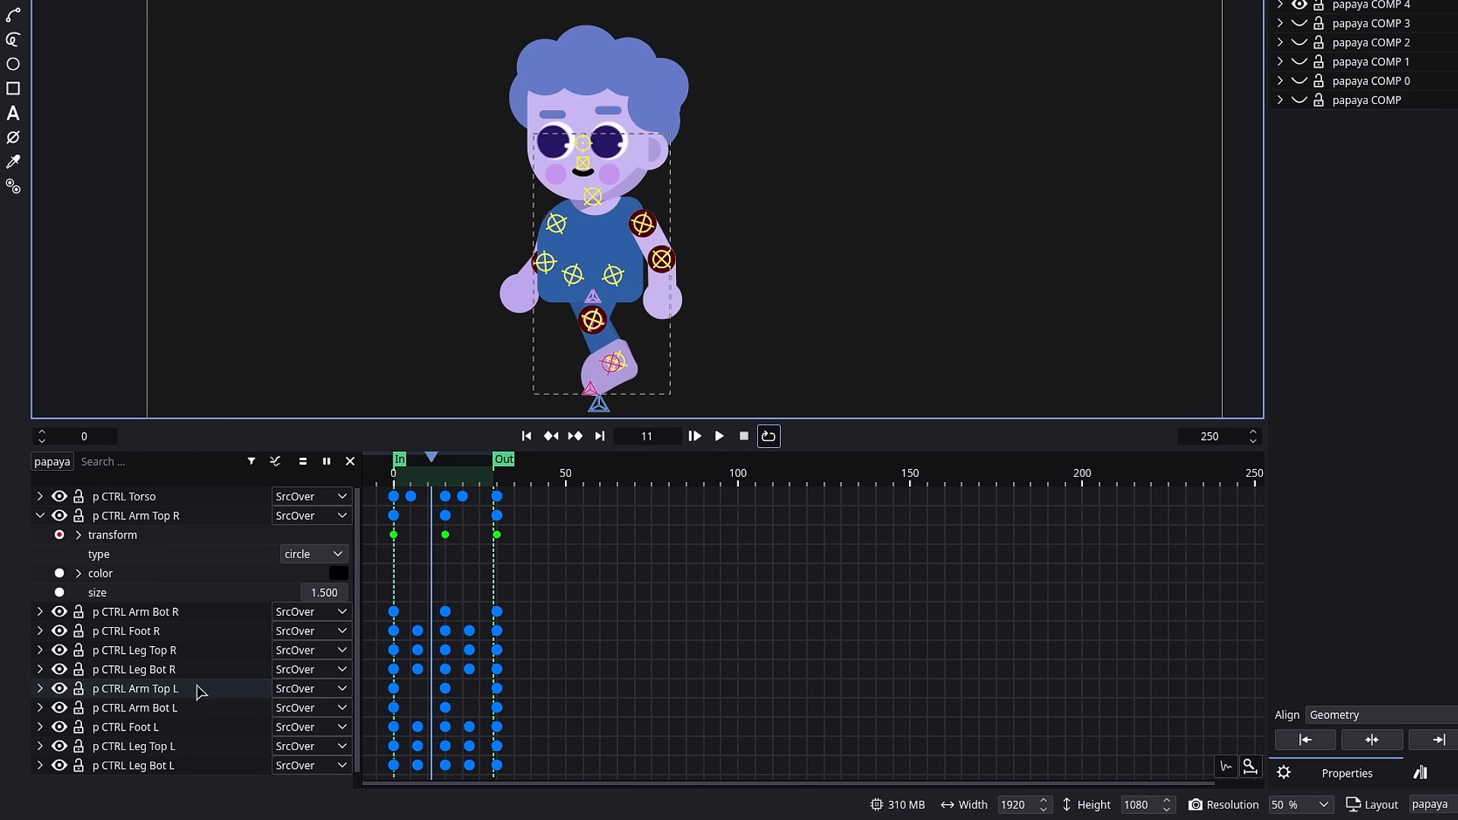
click(40, 689)
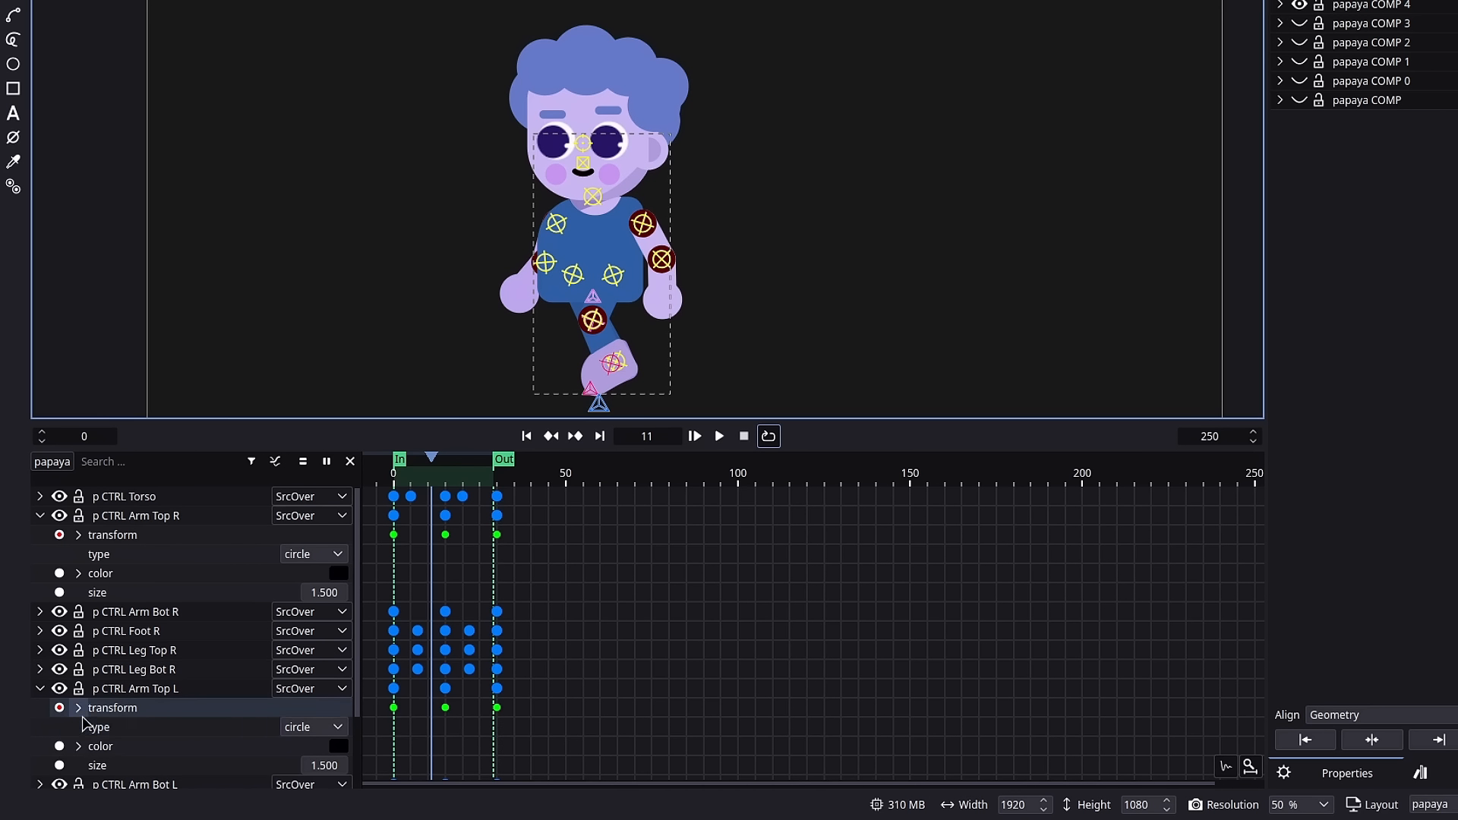
click(79, 708)
click(147, 750)
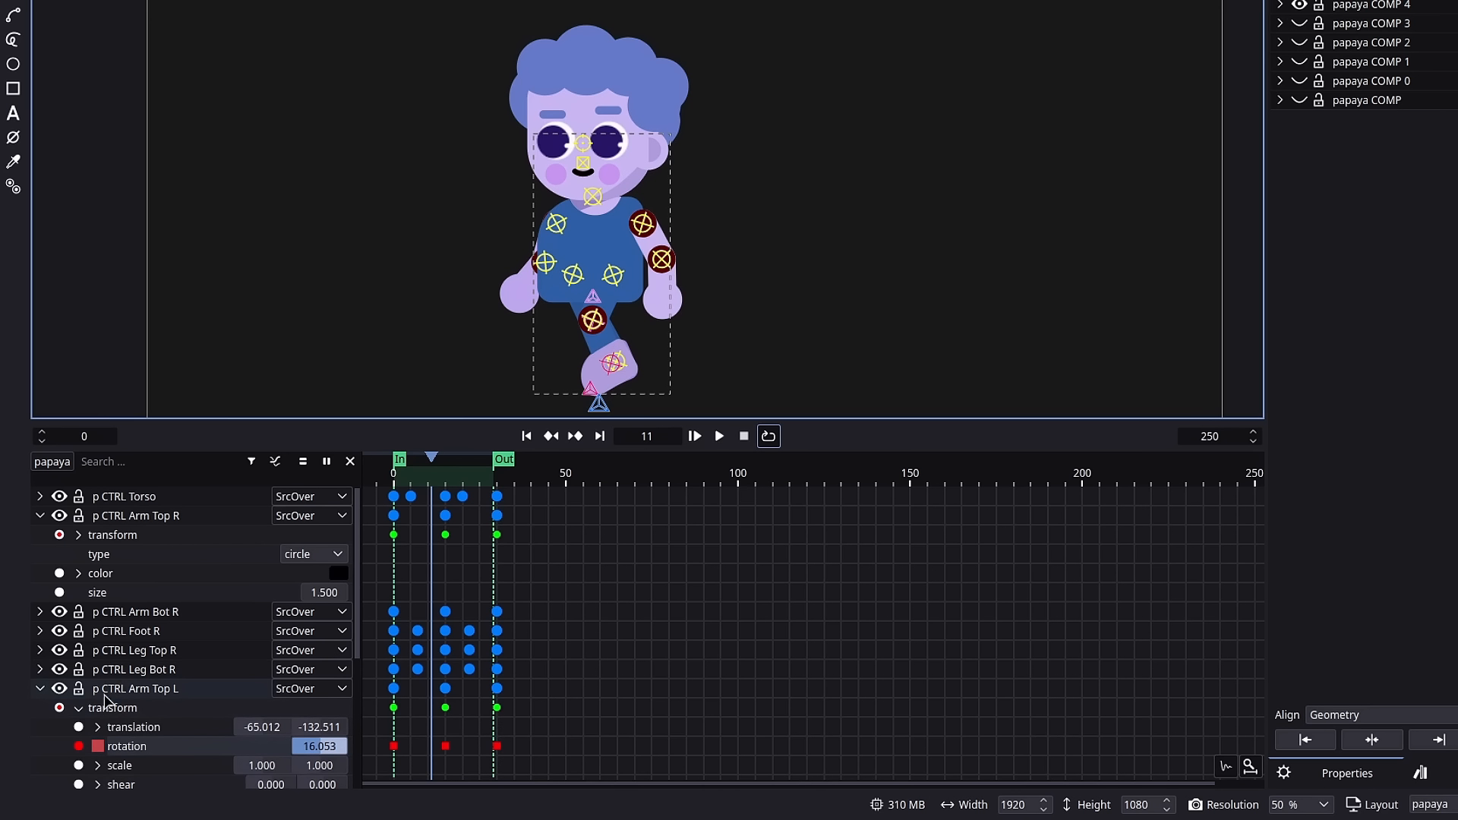
click(133, 692)
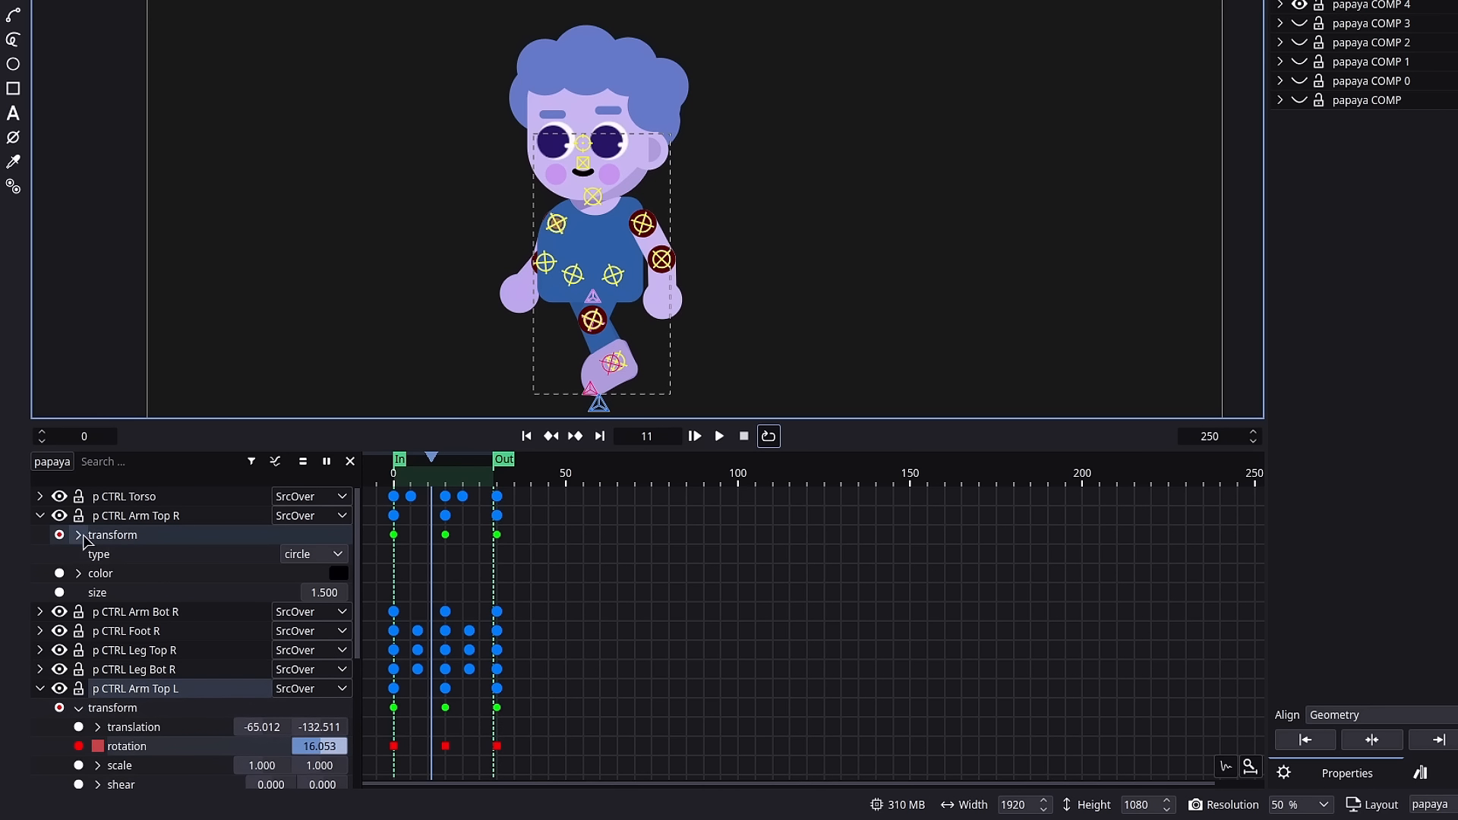
click(83, 536)
click(152, 575)
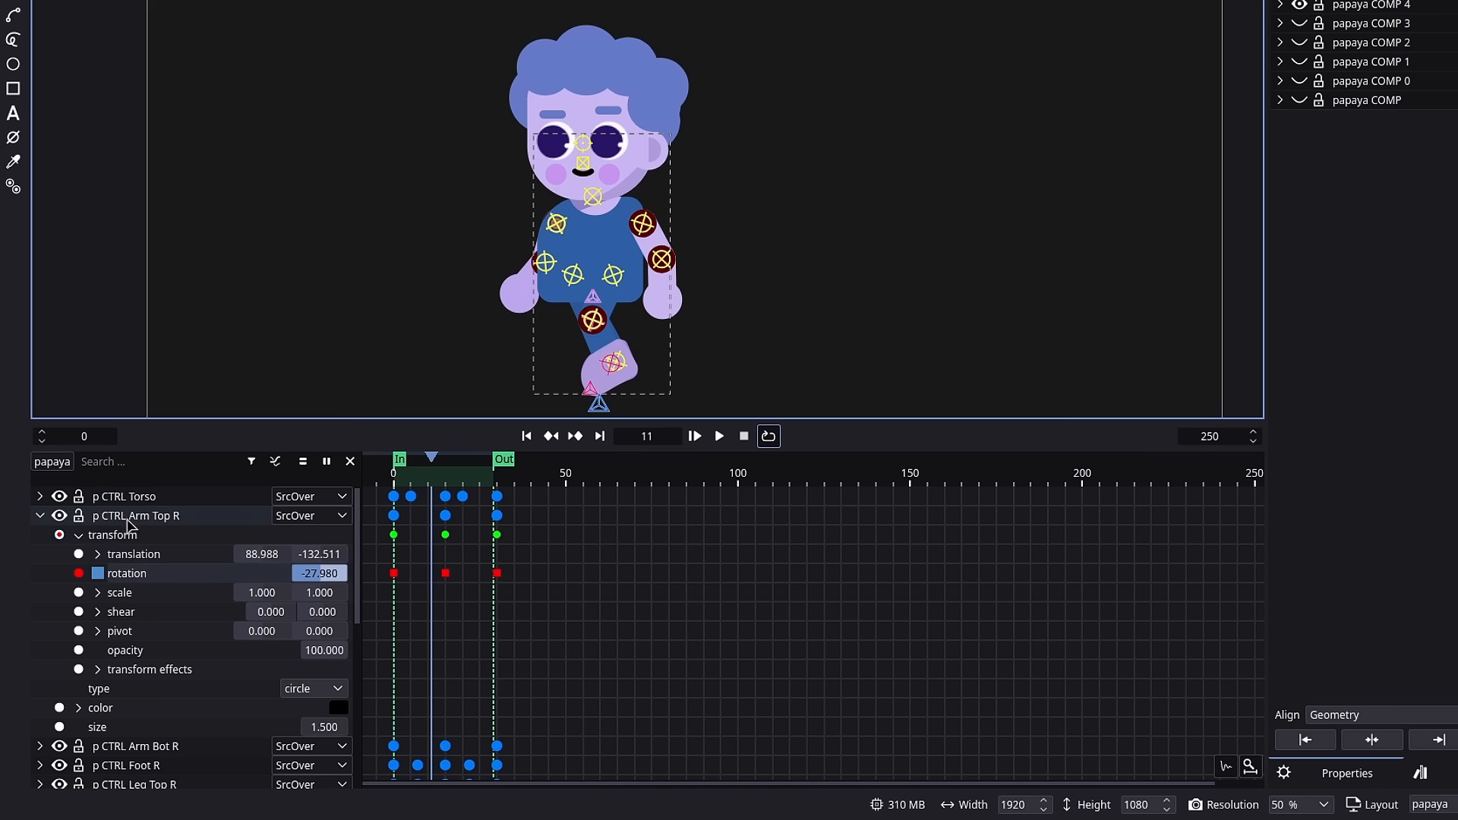
Show both top arm rotation curves in the graph editor and scrub from frame 15 to 28 to examine the swing
click(277, 462)
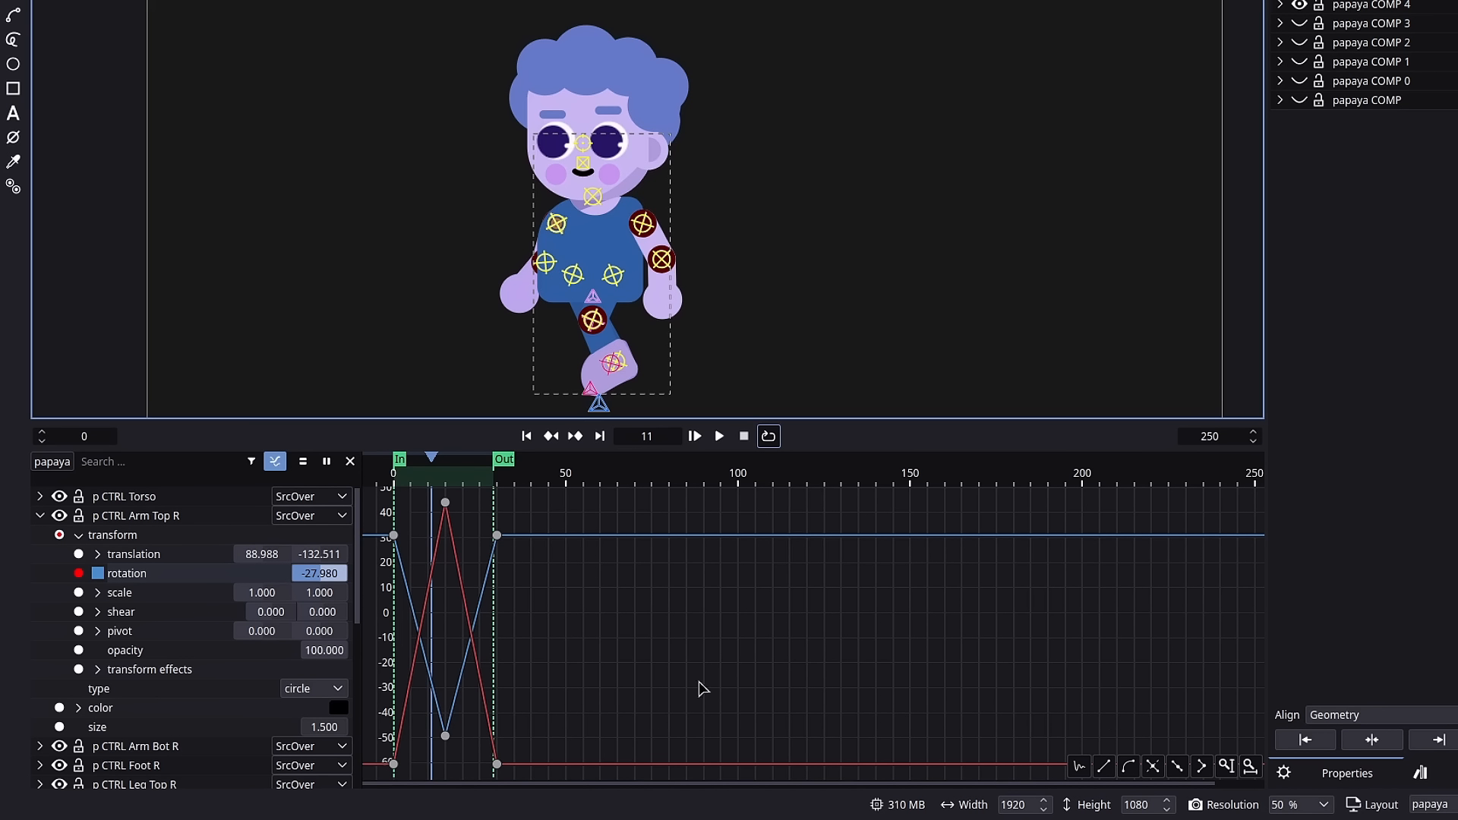
scroll(567, 645, up, 10)
drag(610, 646, 1457, 665)
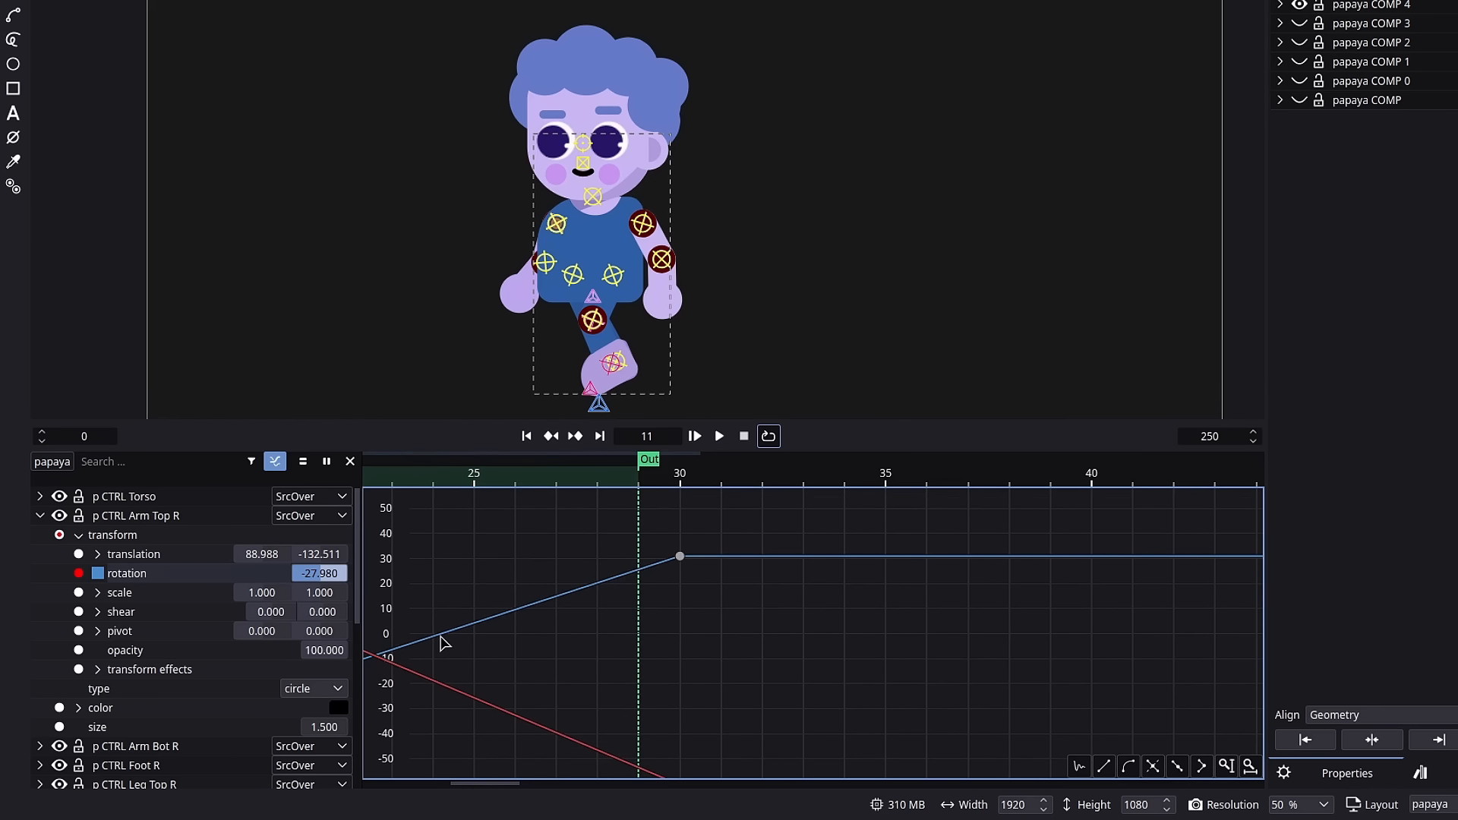
drag(445, 641, 799, 617)
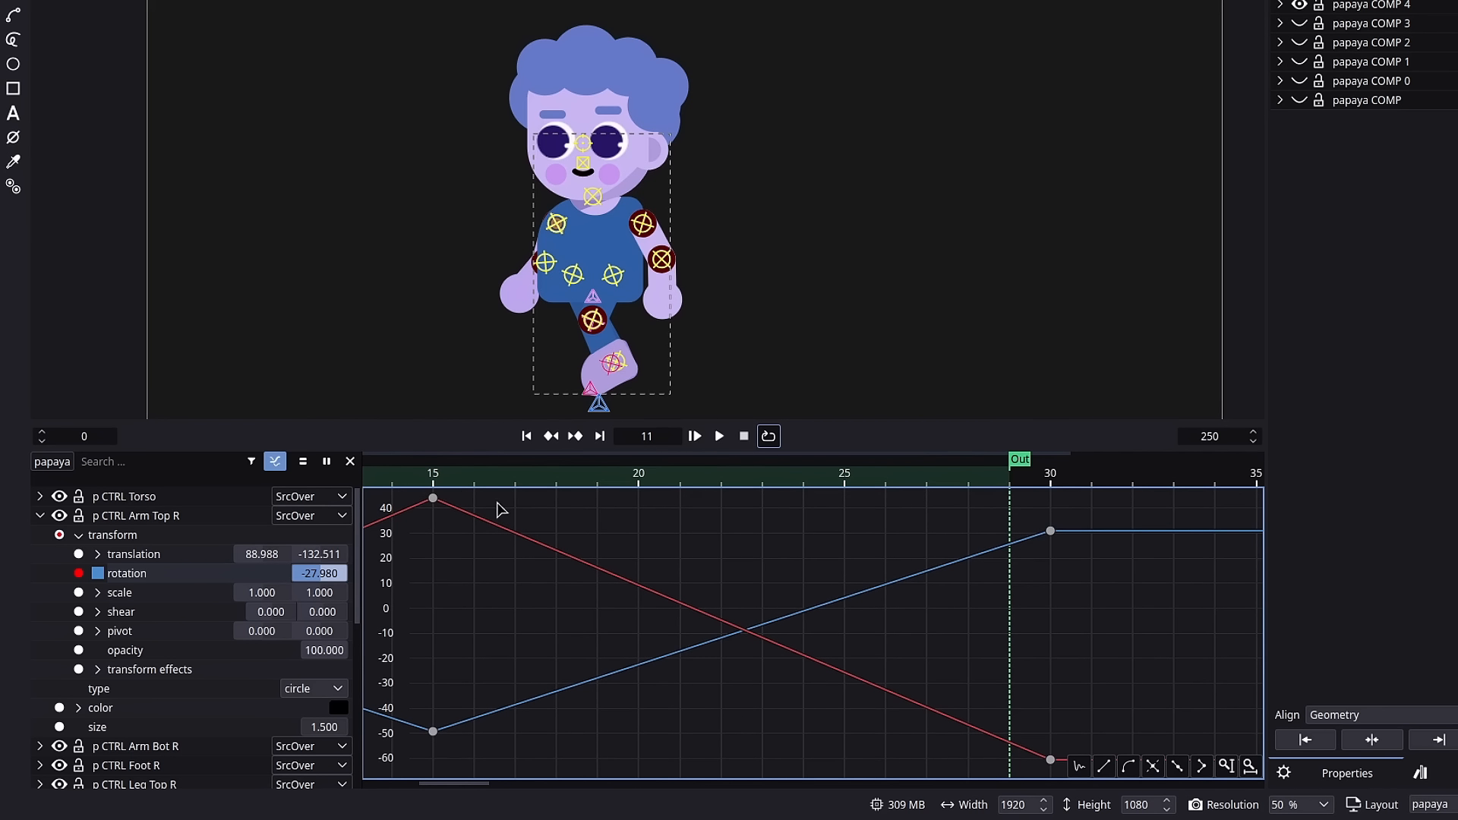
click(434, 479)
drag(448, 481, 986, 566)
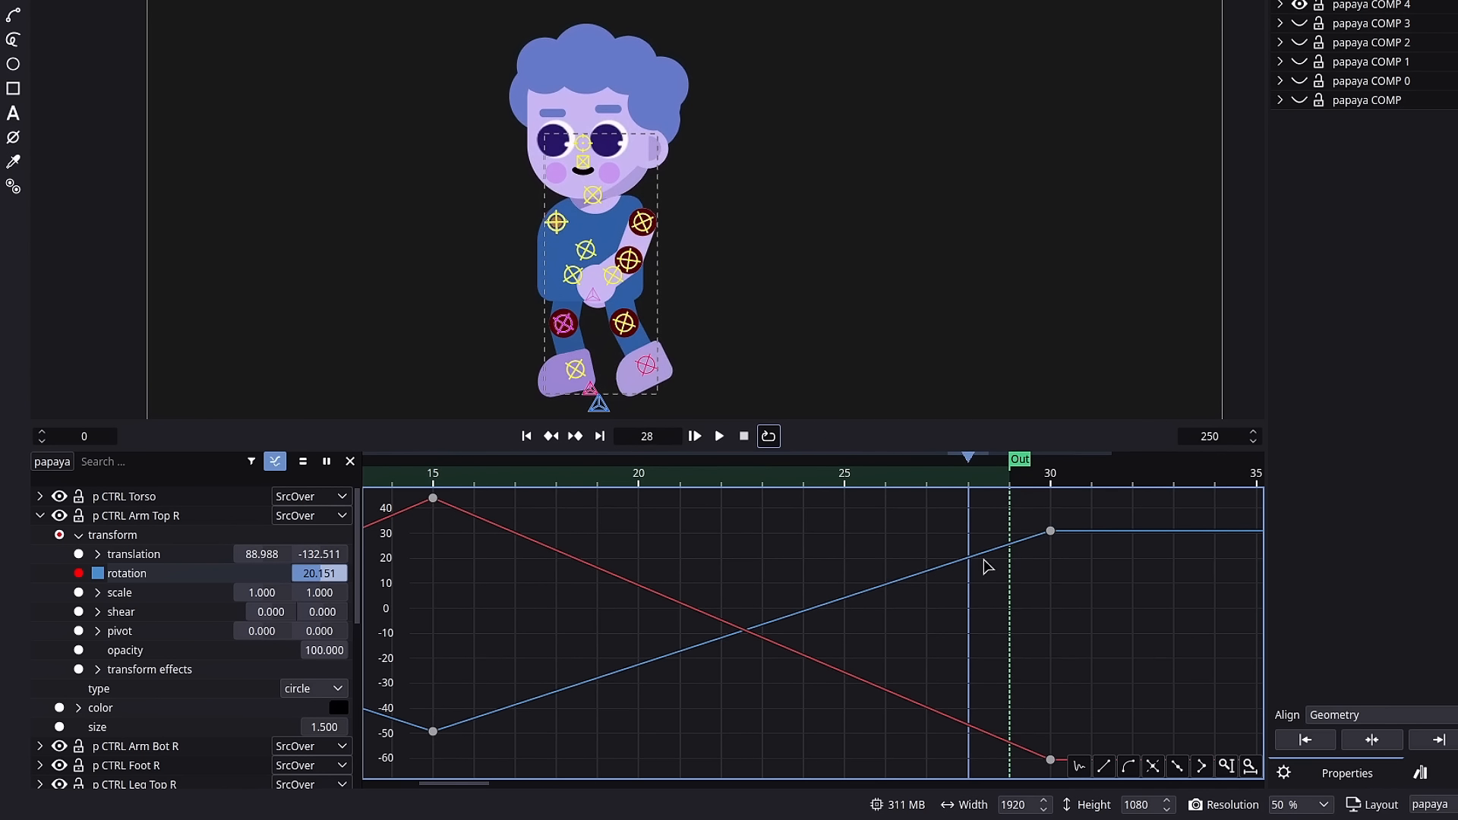
Smooth the top arm rotation curves at frames 15 and 30, setting the horizontal frame 15 handles to about 3 frames long
click(1179, 768)
drag(454, 483, 545, 498)
click(433, 498)
shift+click(433, 731)
key(ctrl+z)
key(ctrl+z)
key(ctrl+shift+z)
drag(639, 732, 549, 730)
drag(433, 466, 1137, 634)
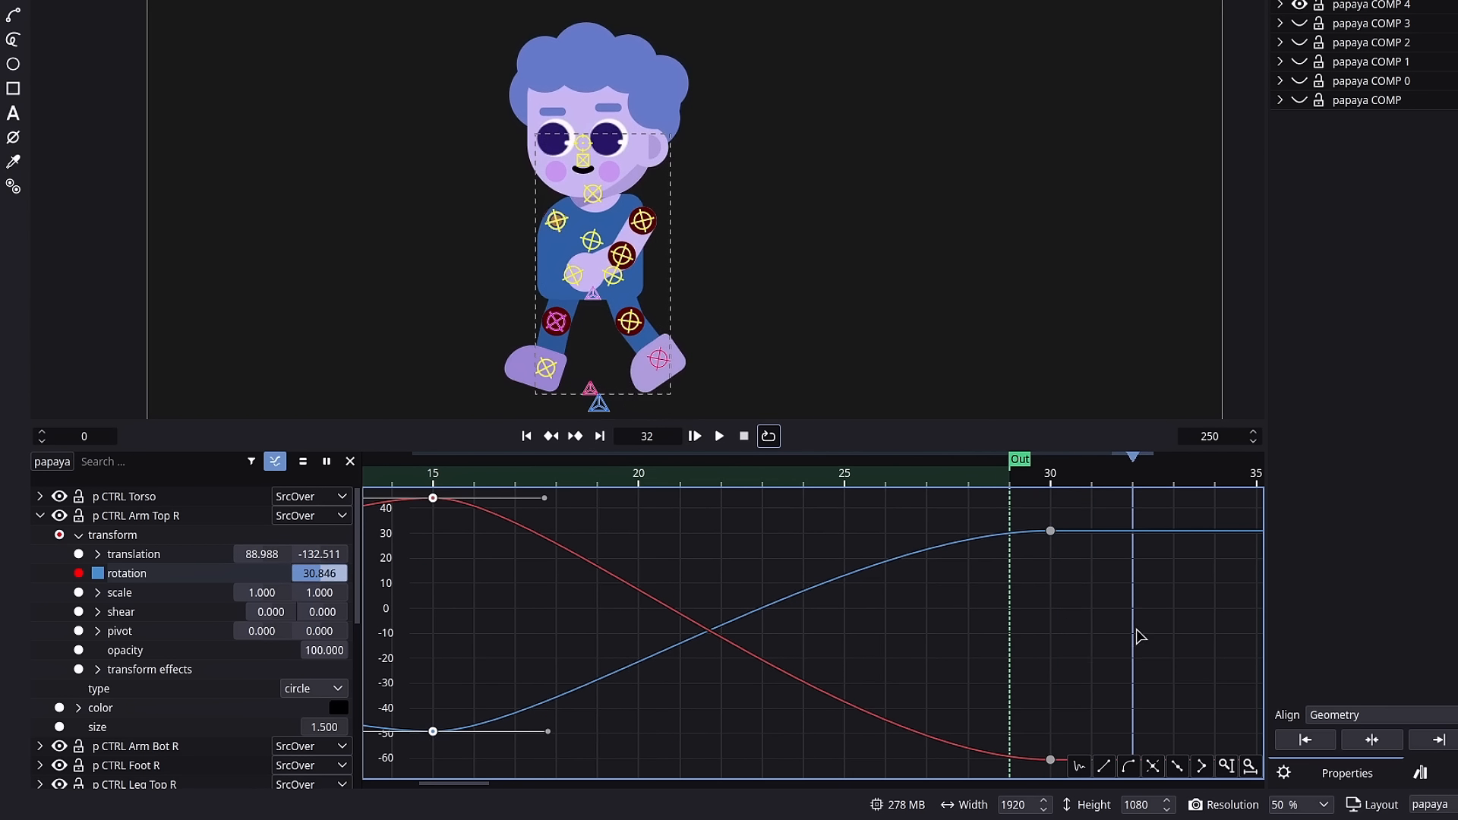
mouse_move(1071, 742)
mouse_down()
mouse_move(1072, 637)
mouse_move(923, 703)
mouse_move(836, 703)
mouse_move(1061, 742)
mouse_up()
scroll(842, 700, down, 10)
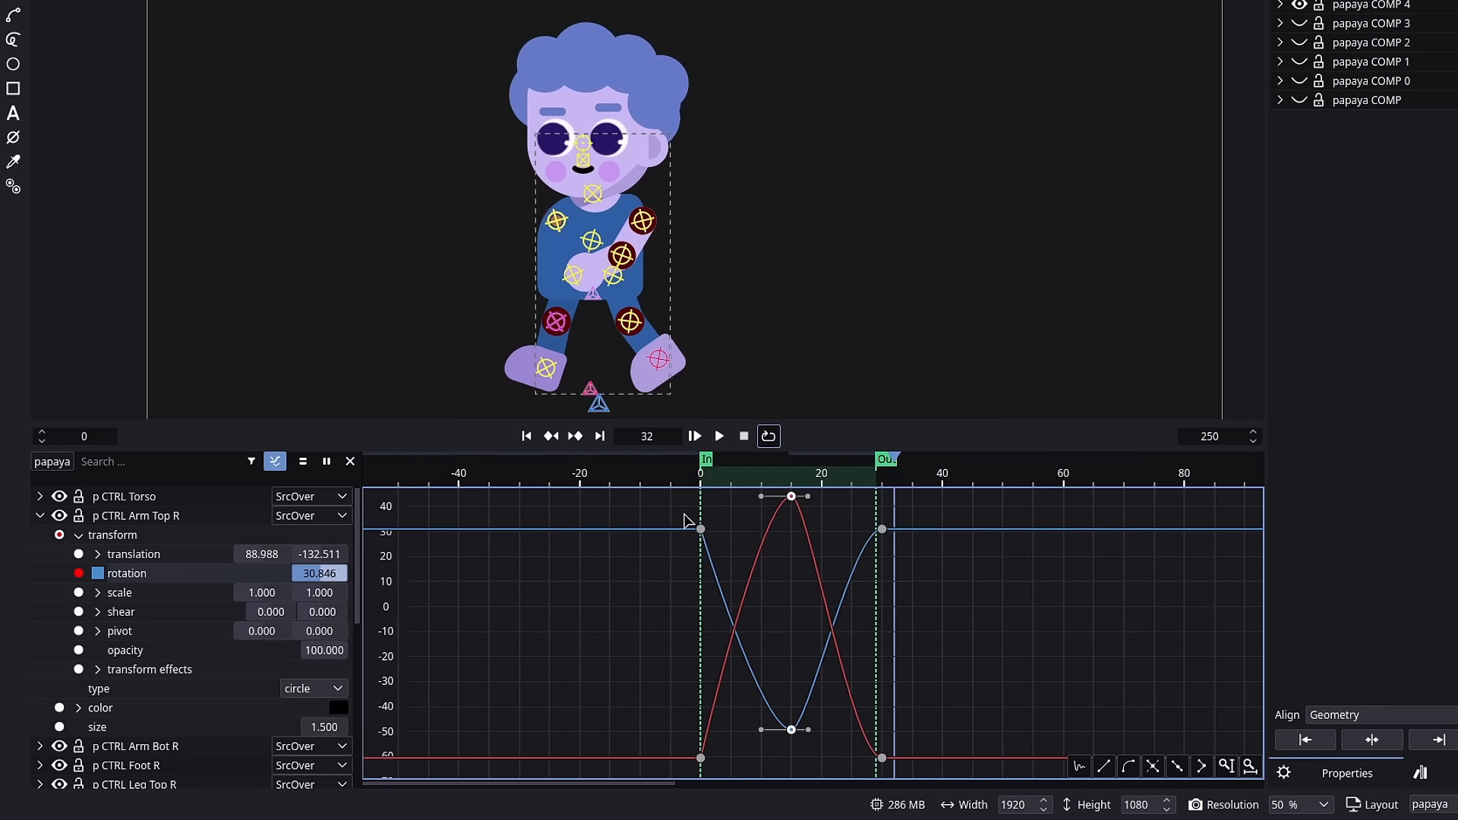
Ease both arm rotation curves at frame 0 and lengthen the frame 15 handles symmetrically to about 7 frames, checking the playback
key(space)
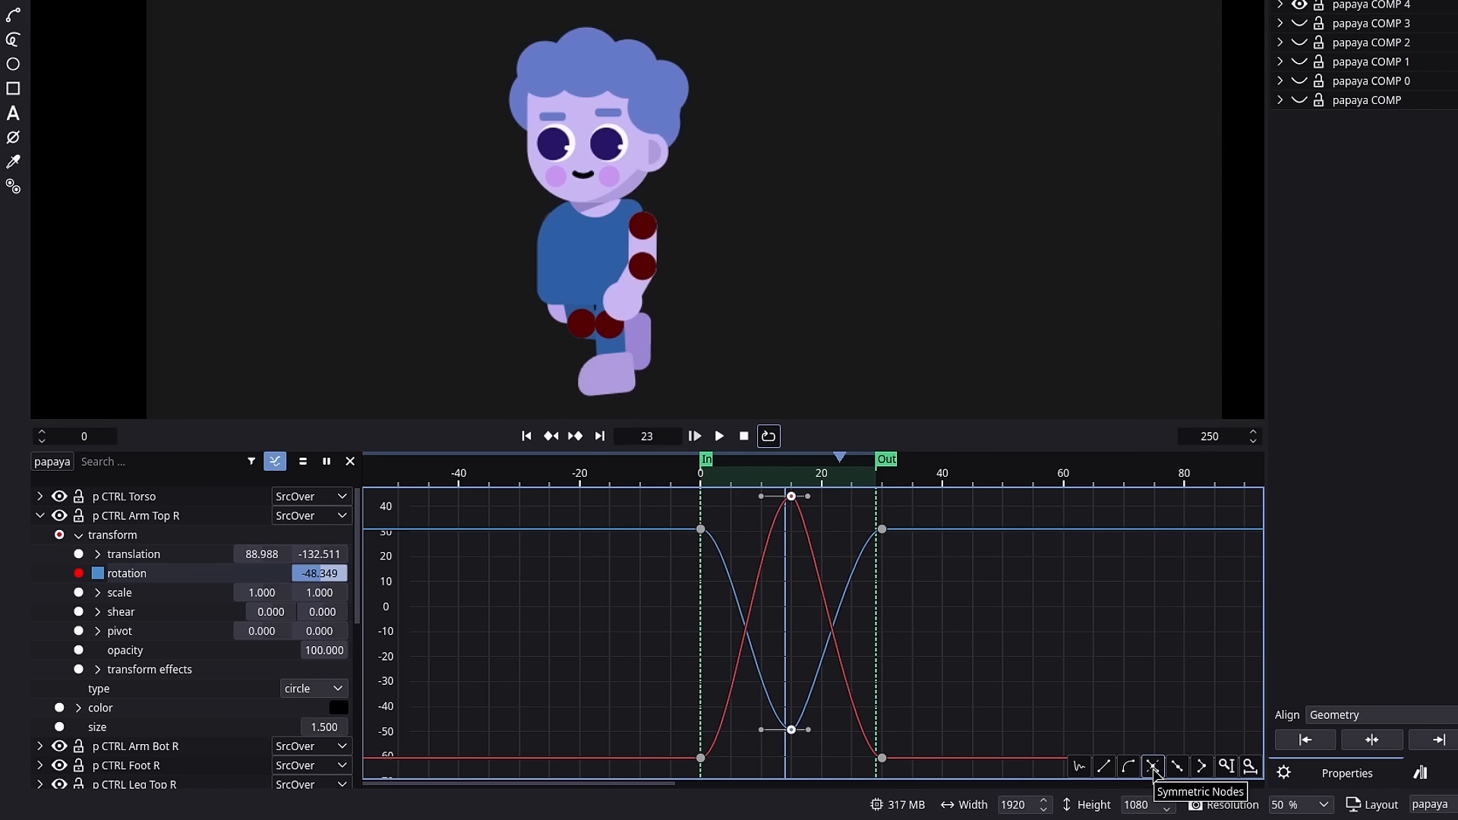
key(space)
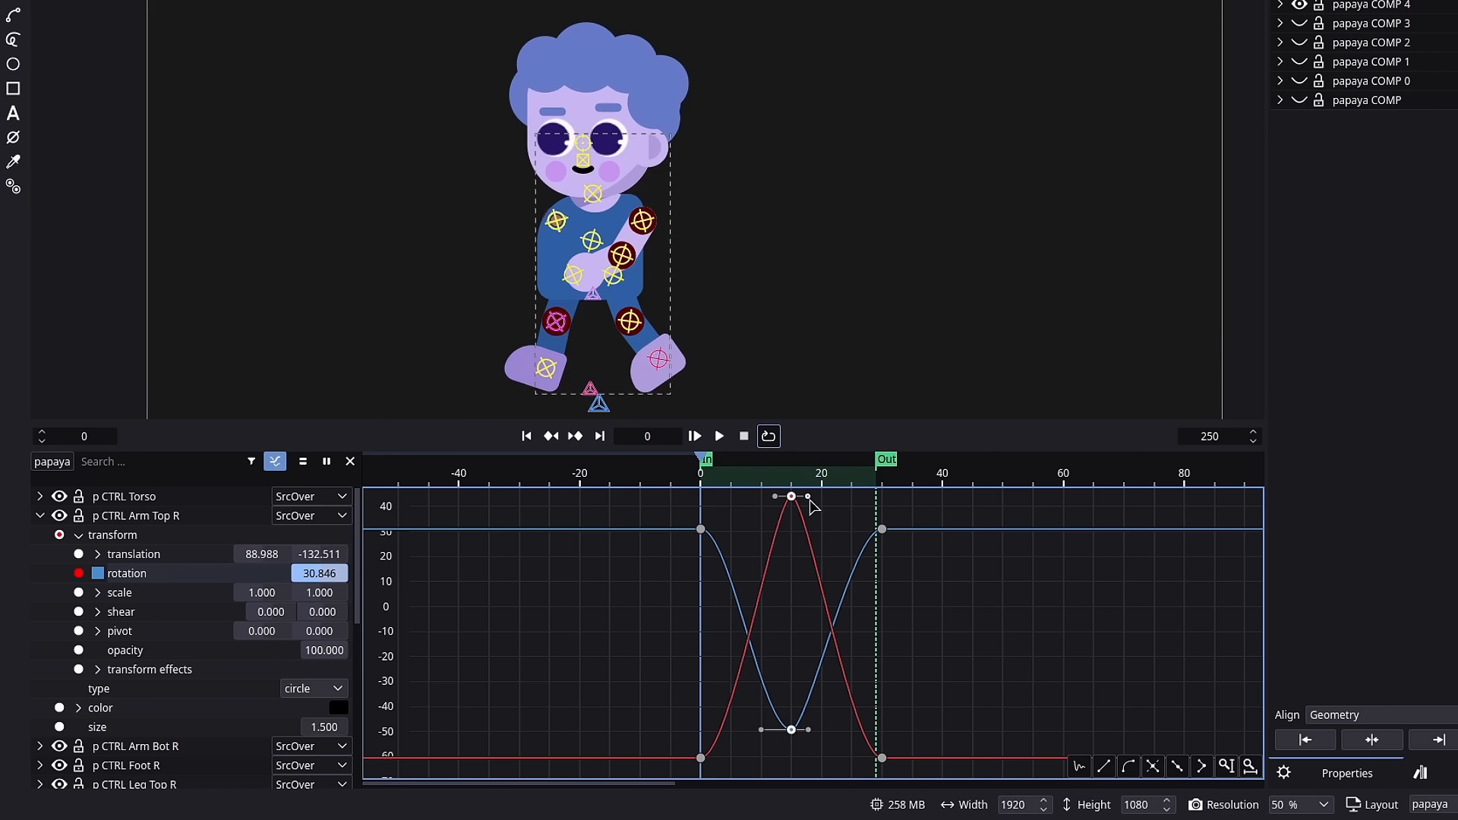
drag(811, 506, 836, 507)
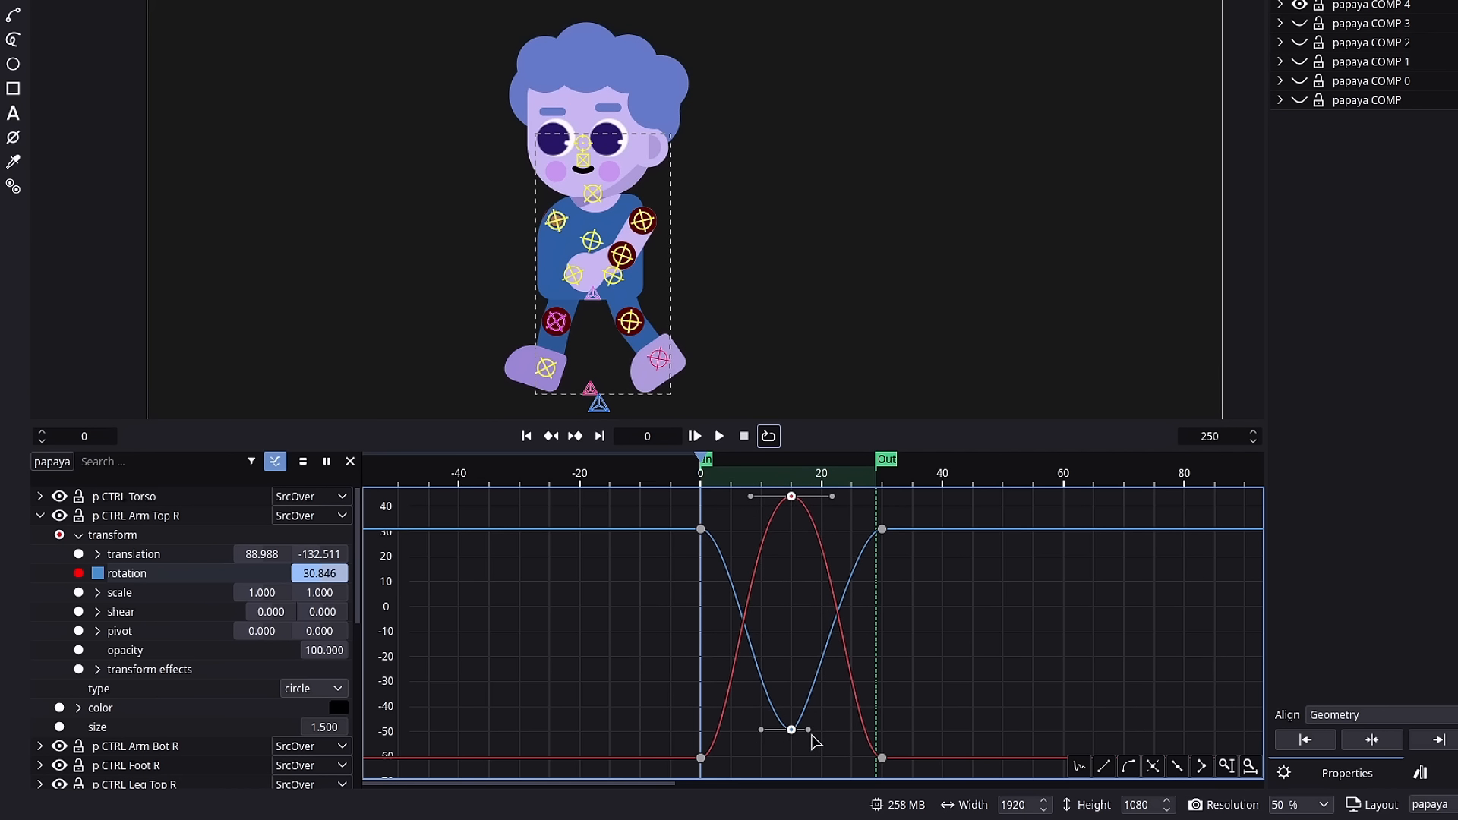
drag(809, 732, 834, 732)
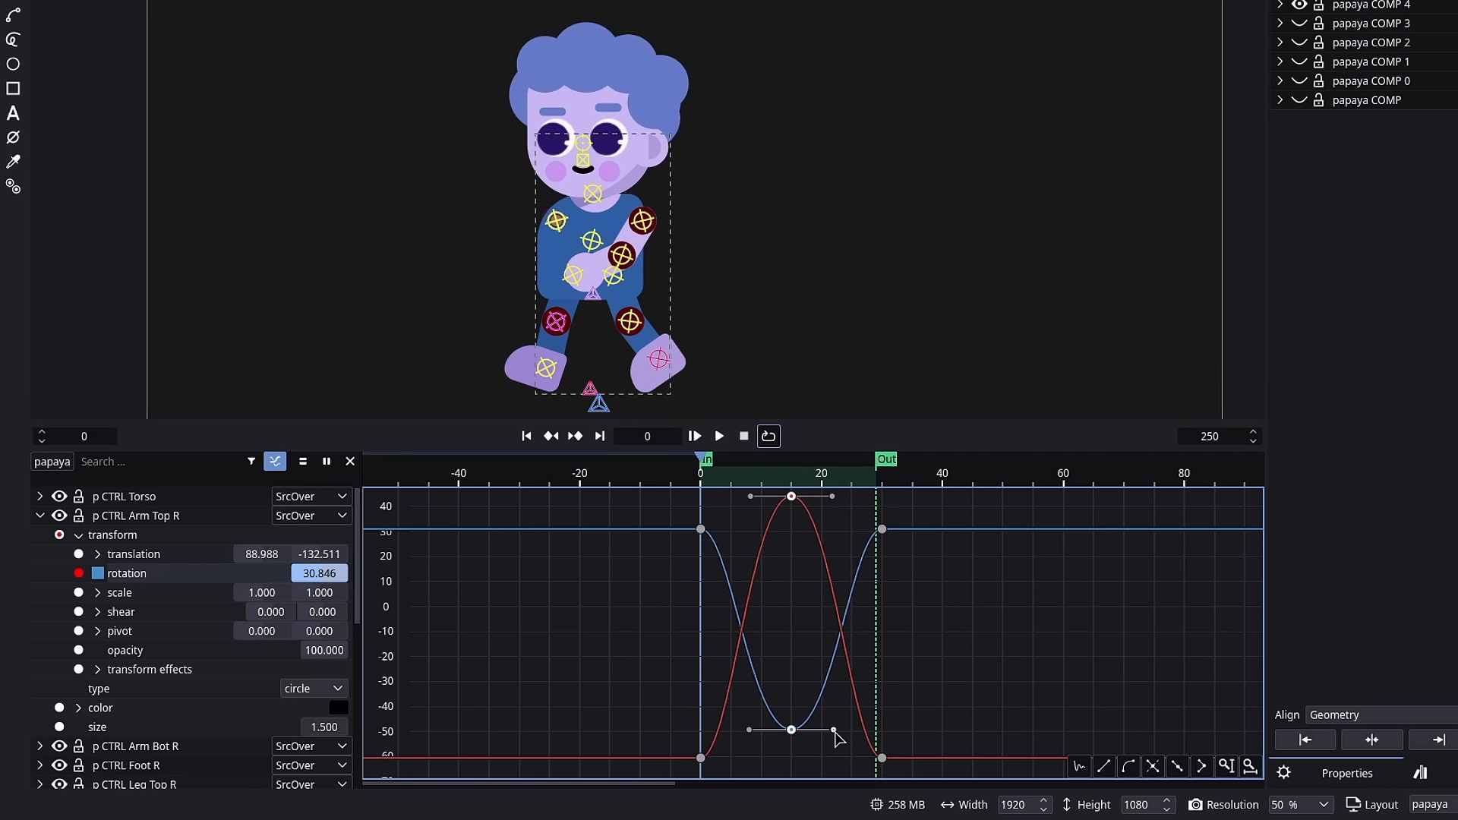
key(space)
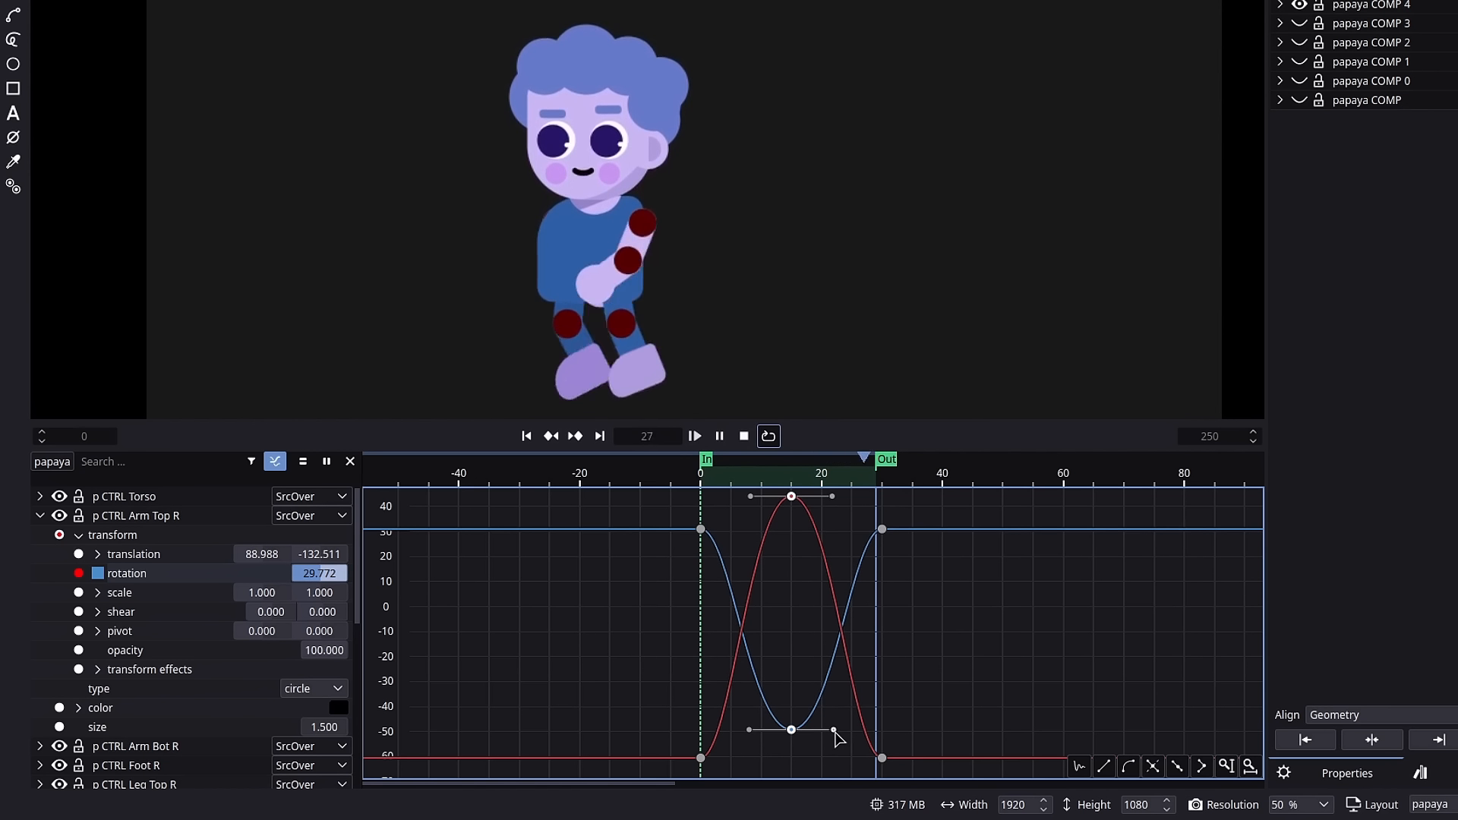
key(Escape)
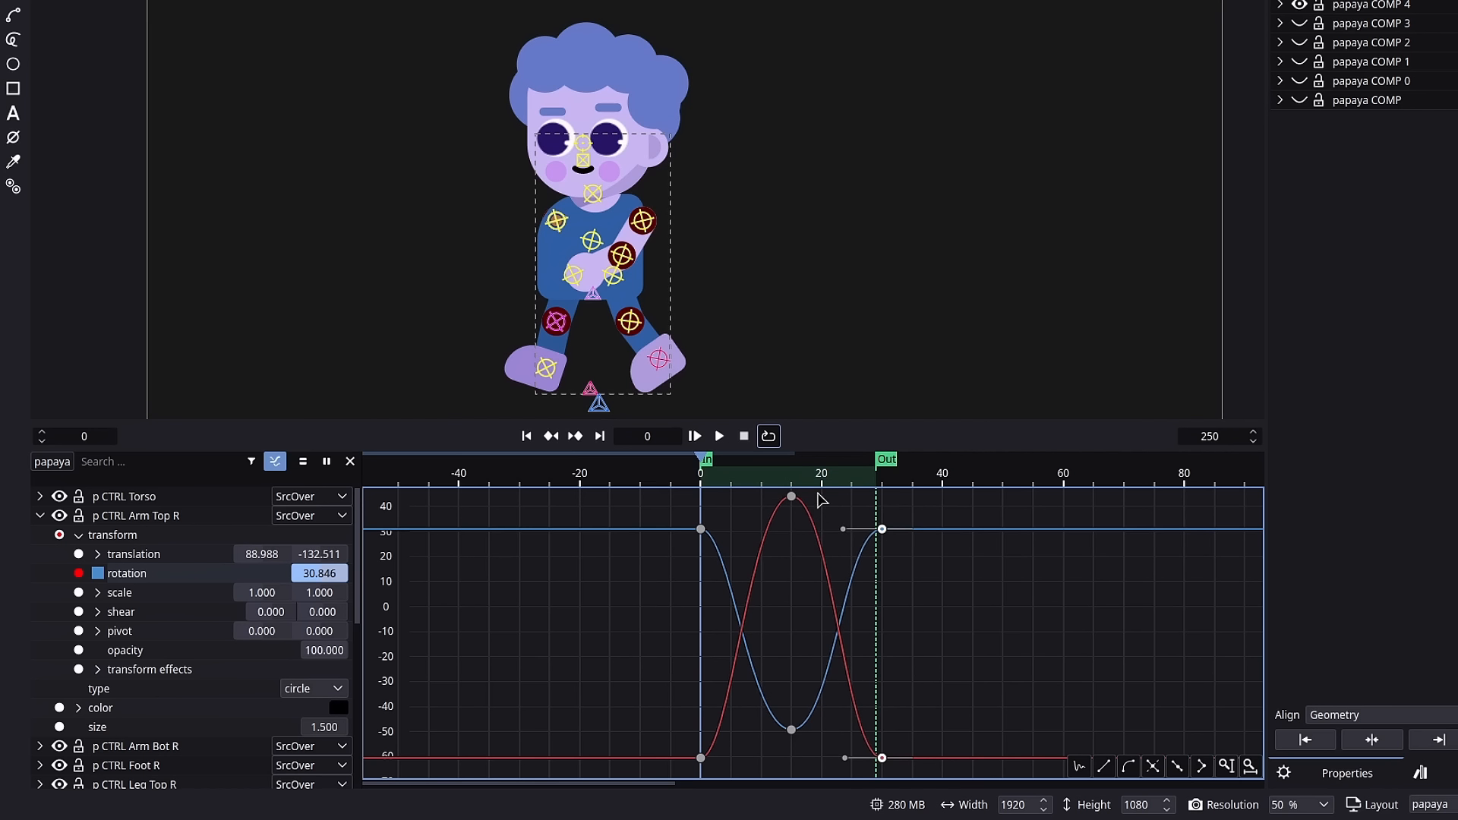
key(space)
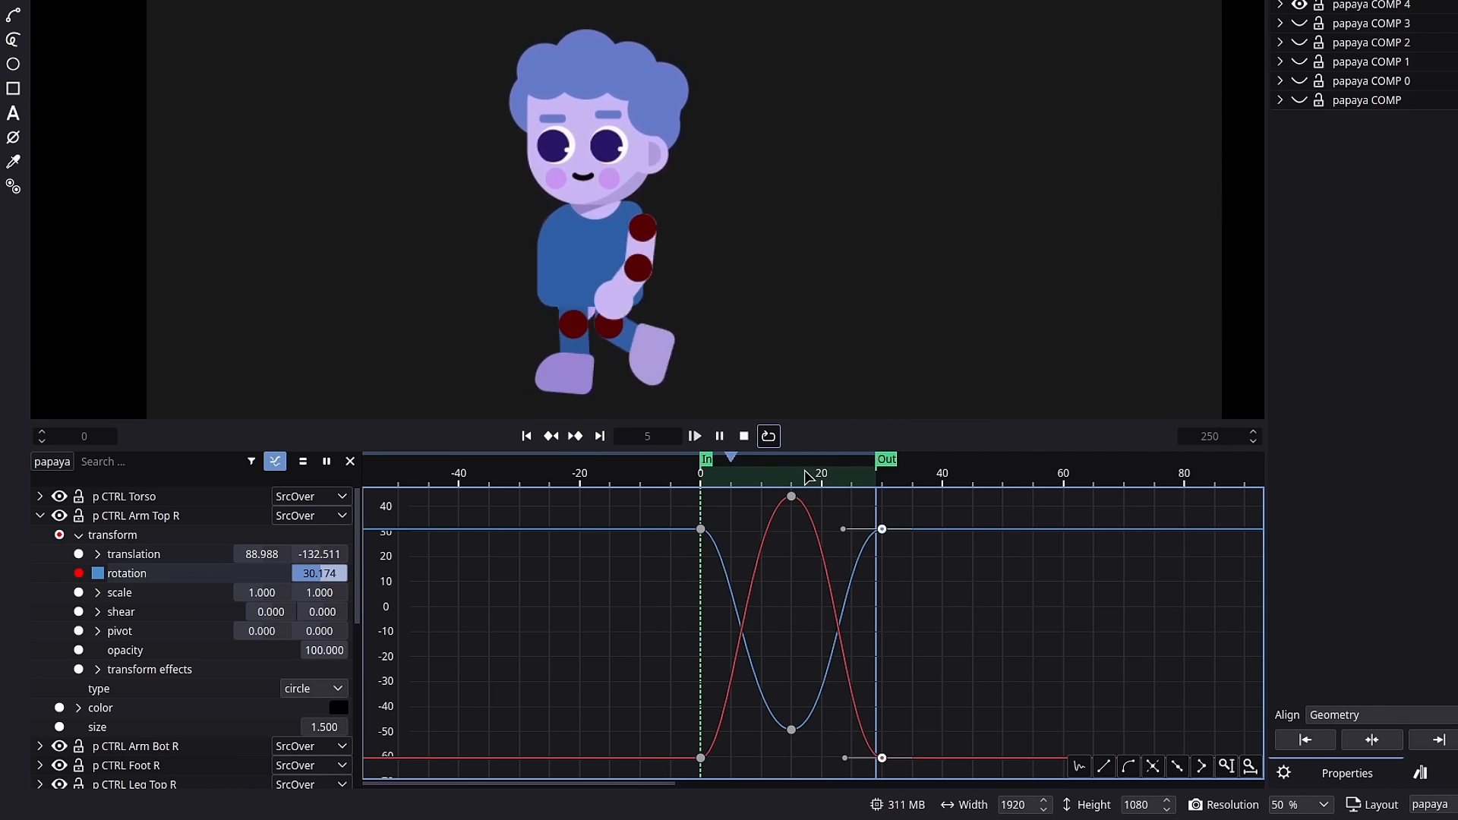
key(space)
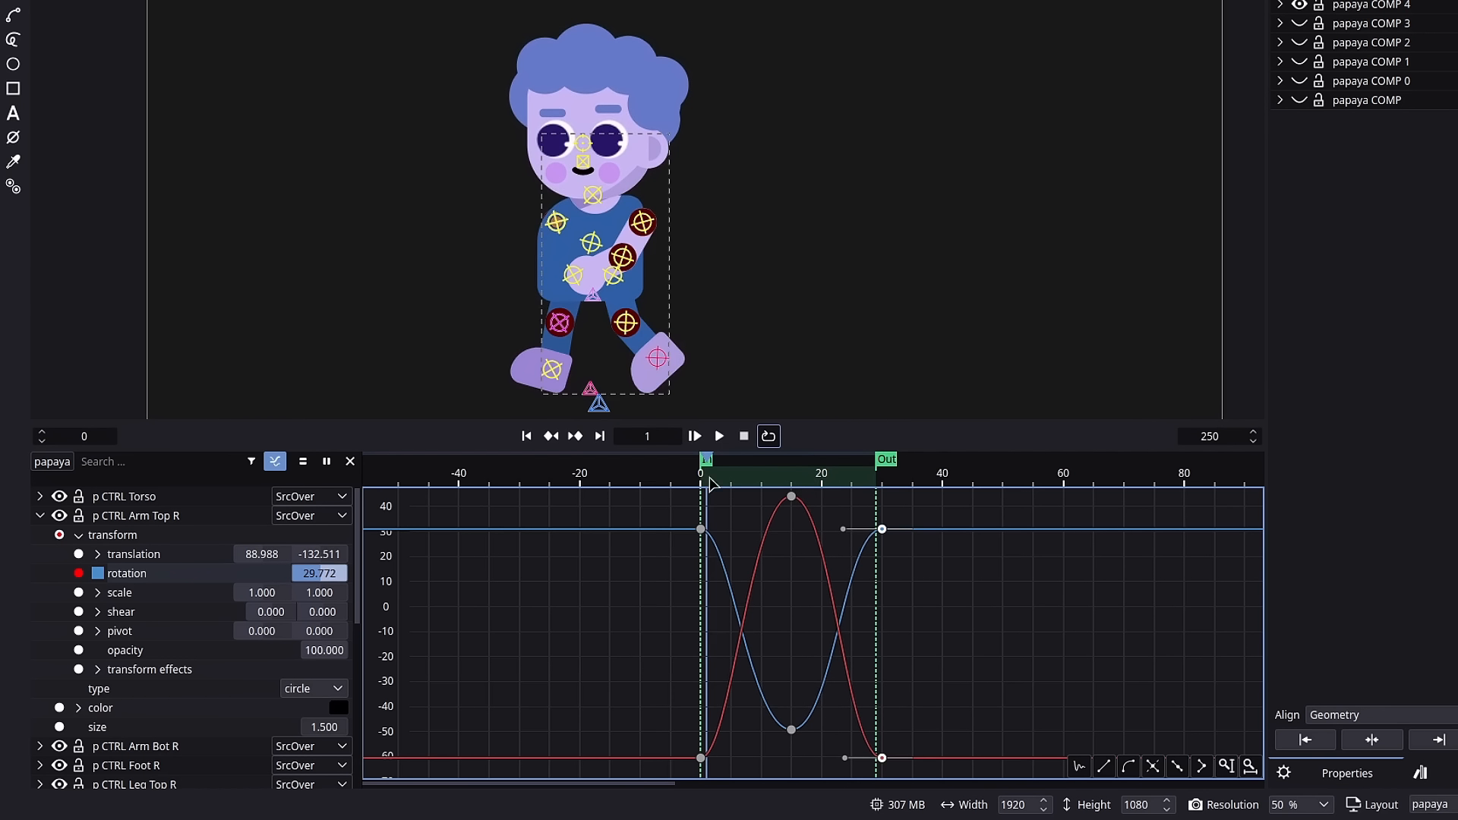
Collapse the top arm controls and show p CTRL Torso's y translation curve on its own in the graph editor
click(284, 461)
click(40, 515)
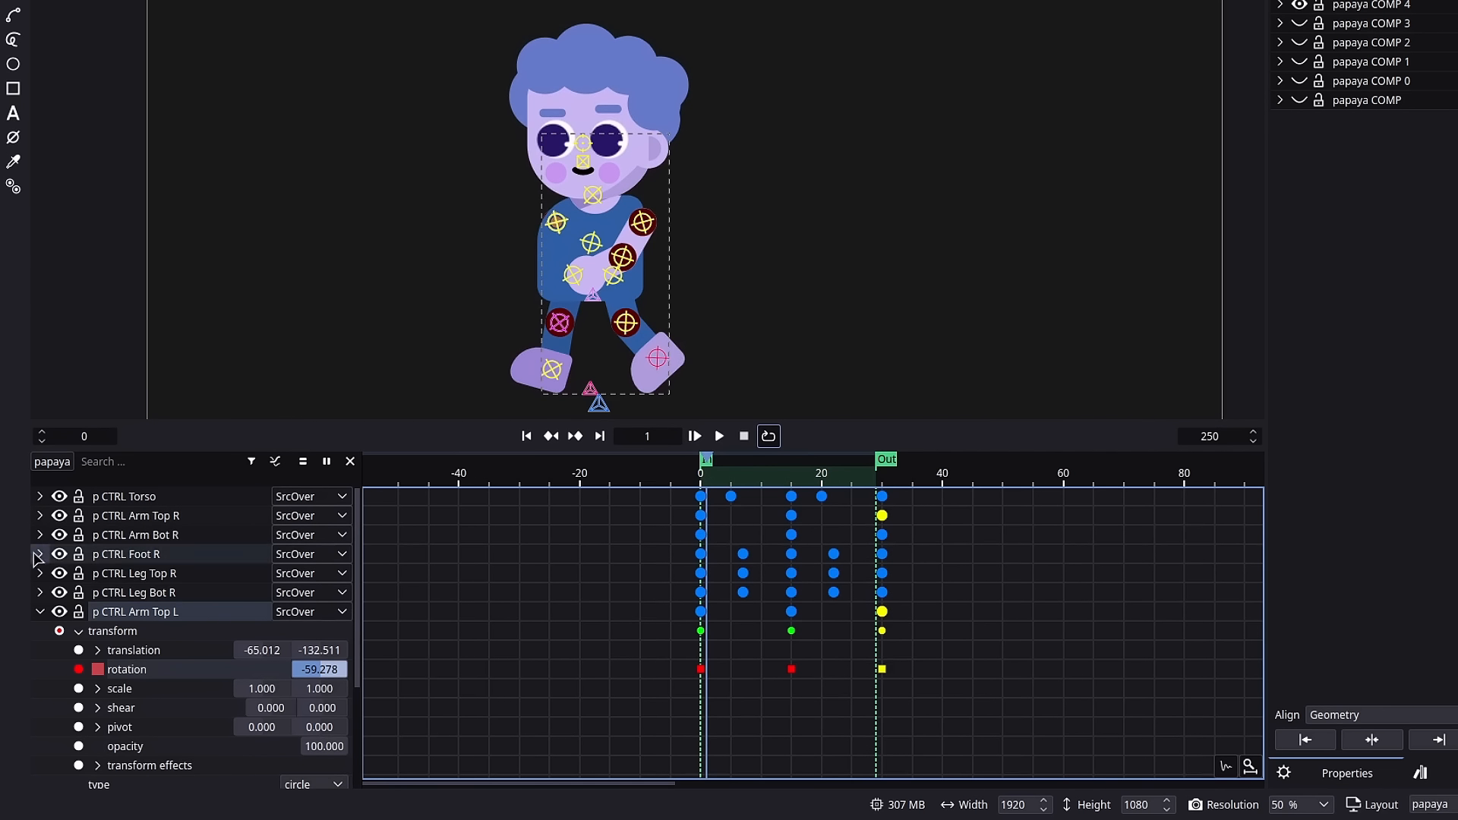
click(40, 612)
click(39, 496)
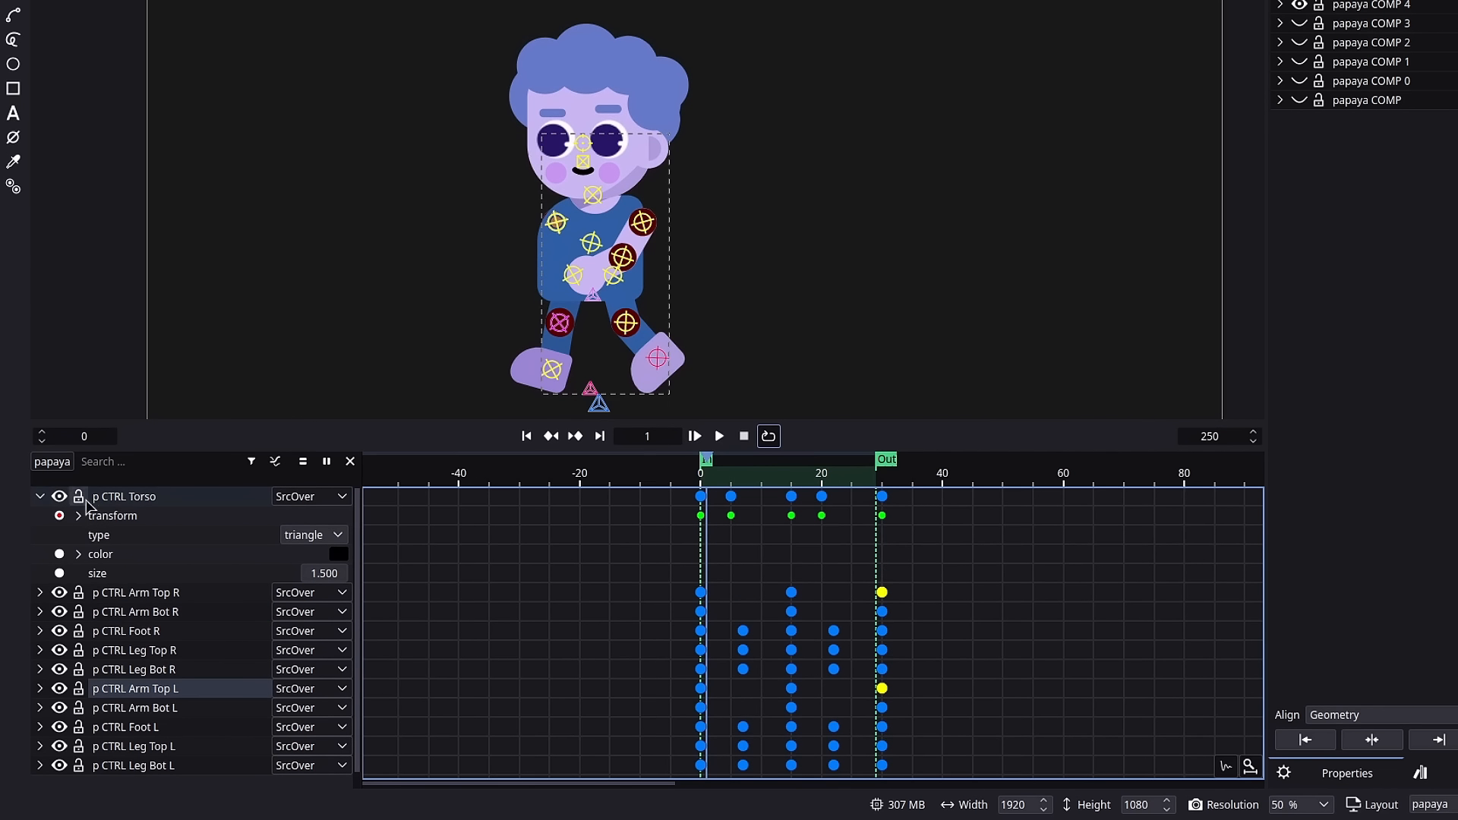
double_click(115, 519)
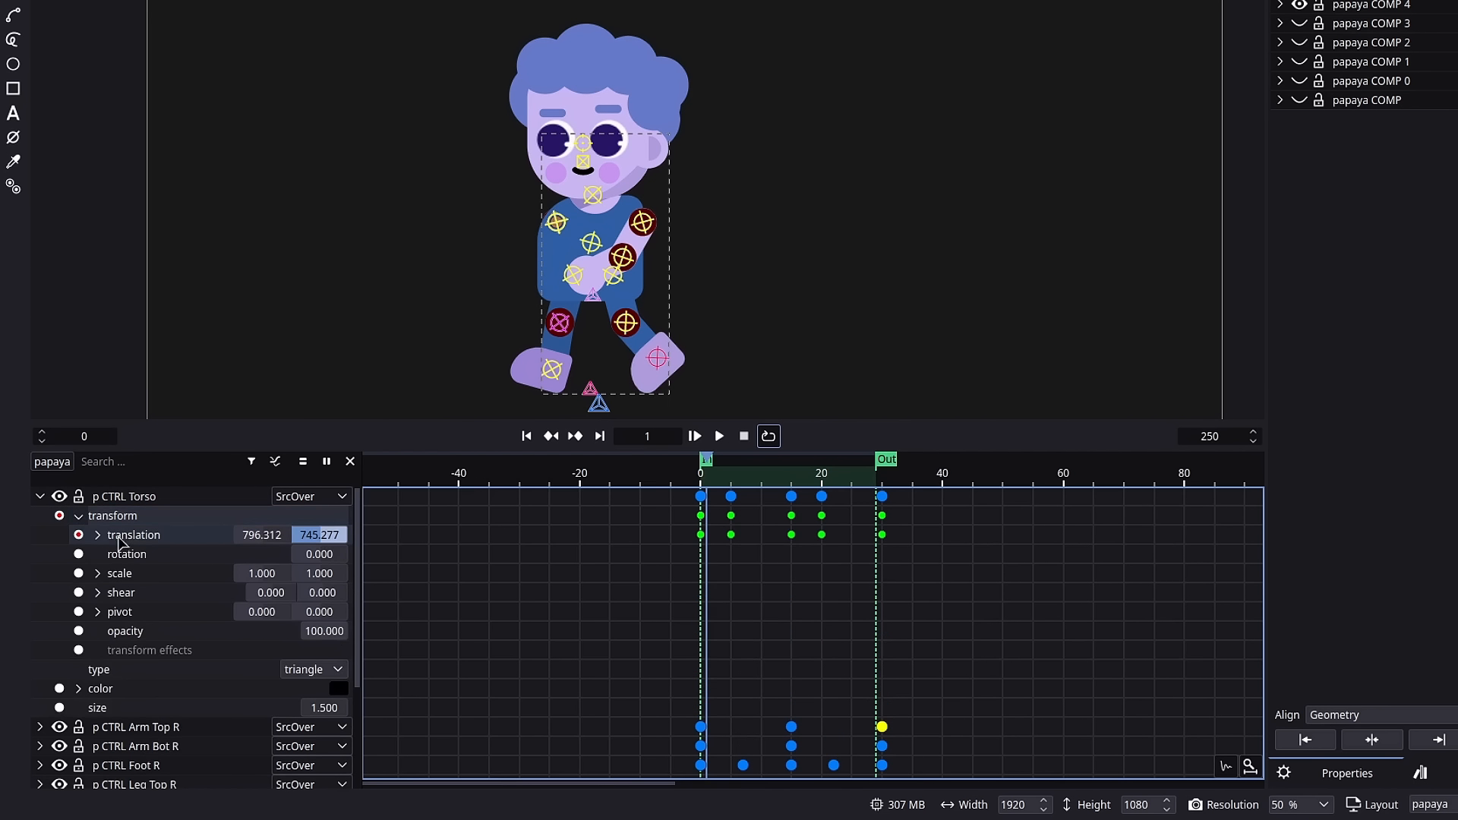
click(97, 535)
click(274, 461)
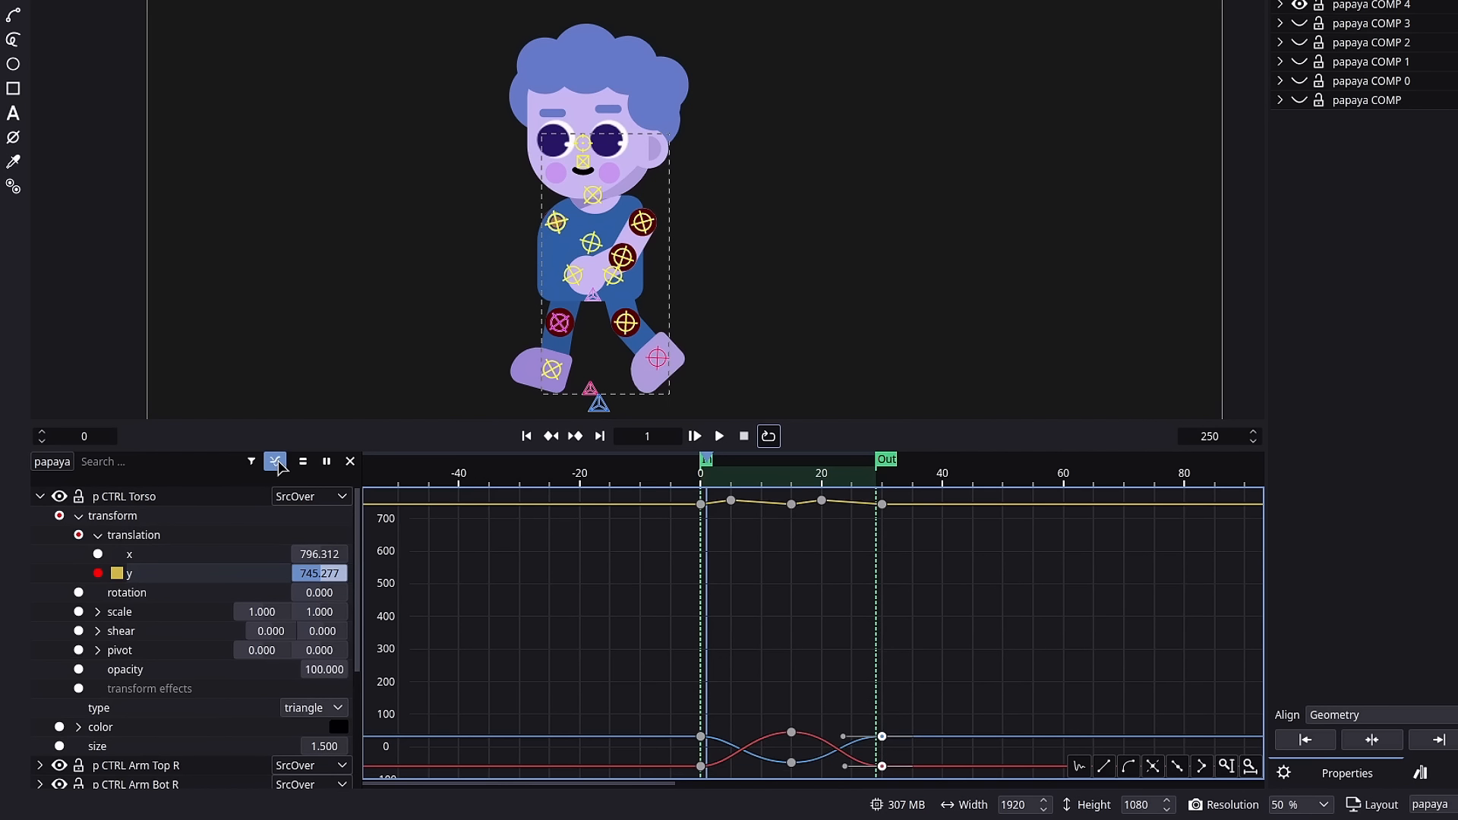
click(120, 499)
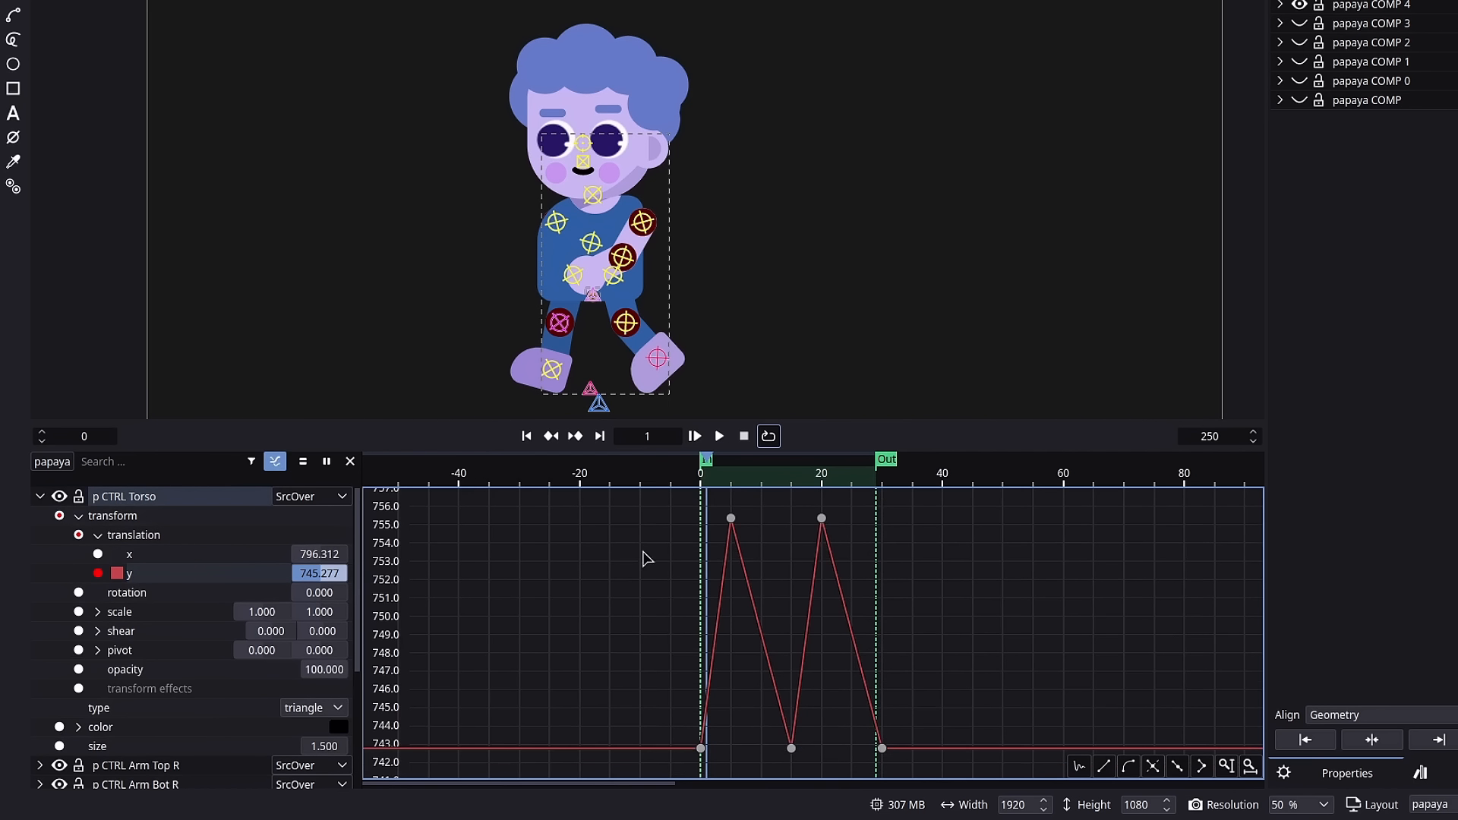
Smooth the torso y translation keyframes at frames 0, 15 and 30 and play back the walk
drag(733, 490, 769, 541)
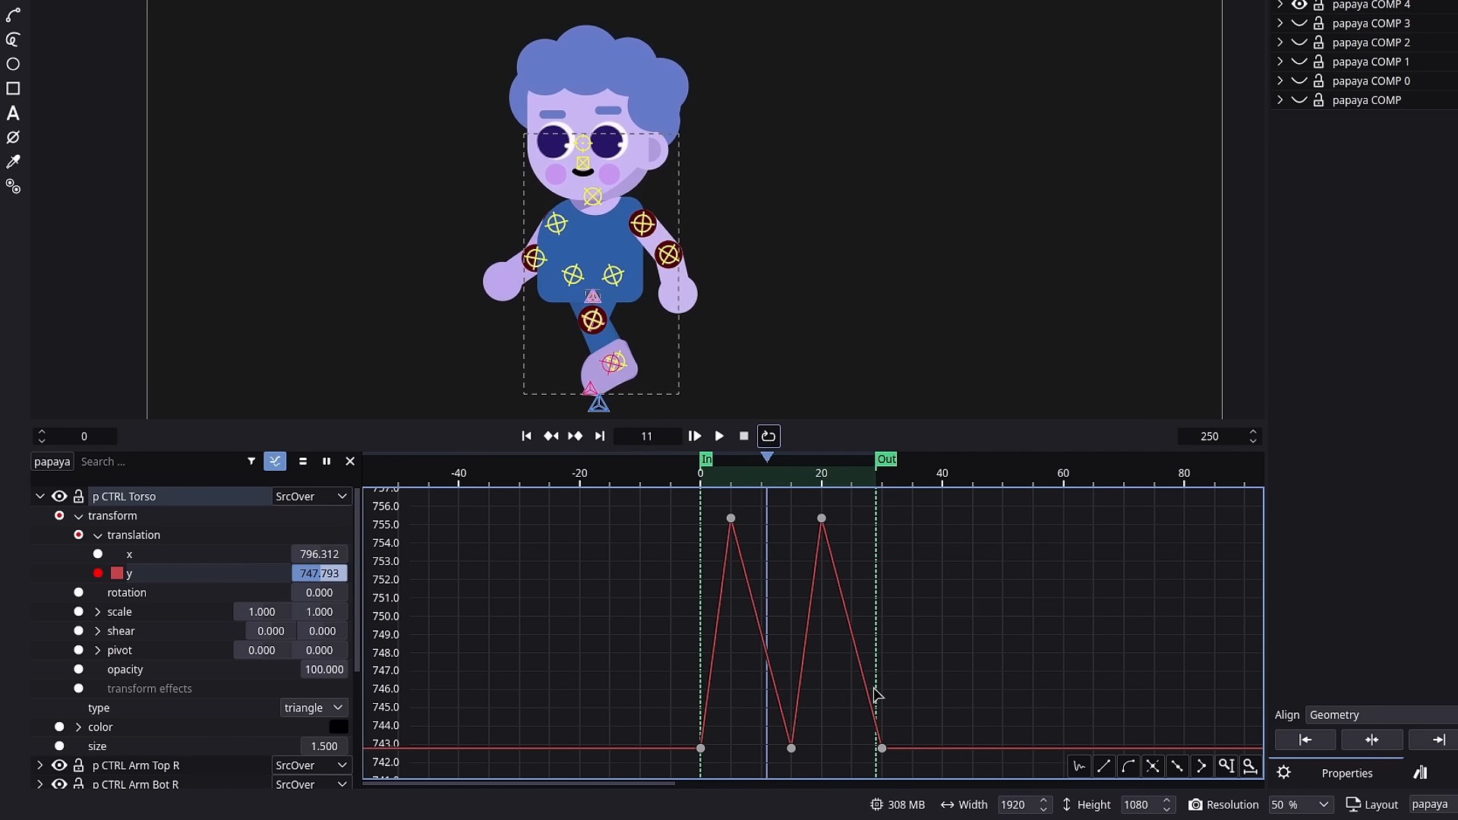
drag(785, 484, 789, 483)
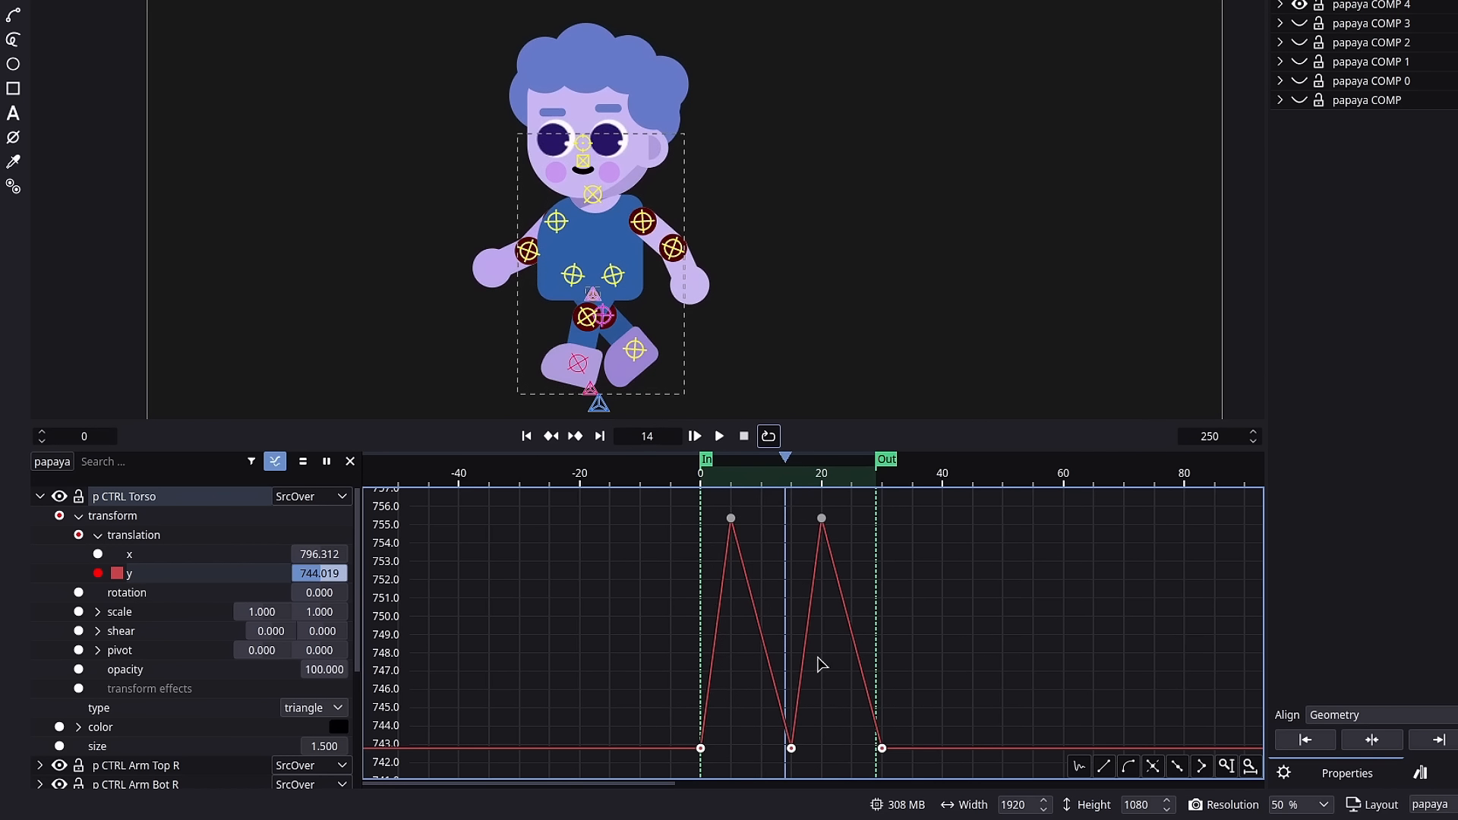
click(1177, 767)
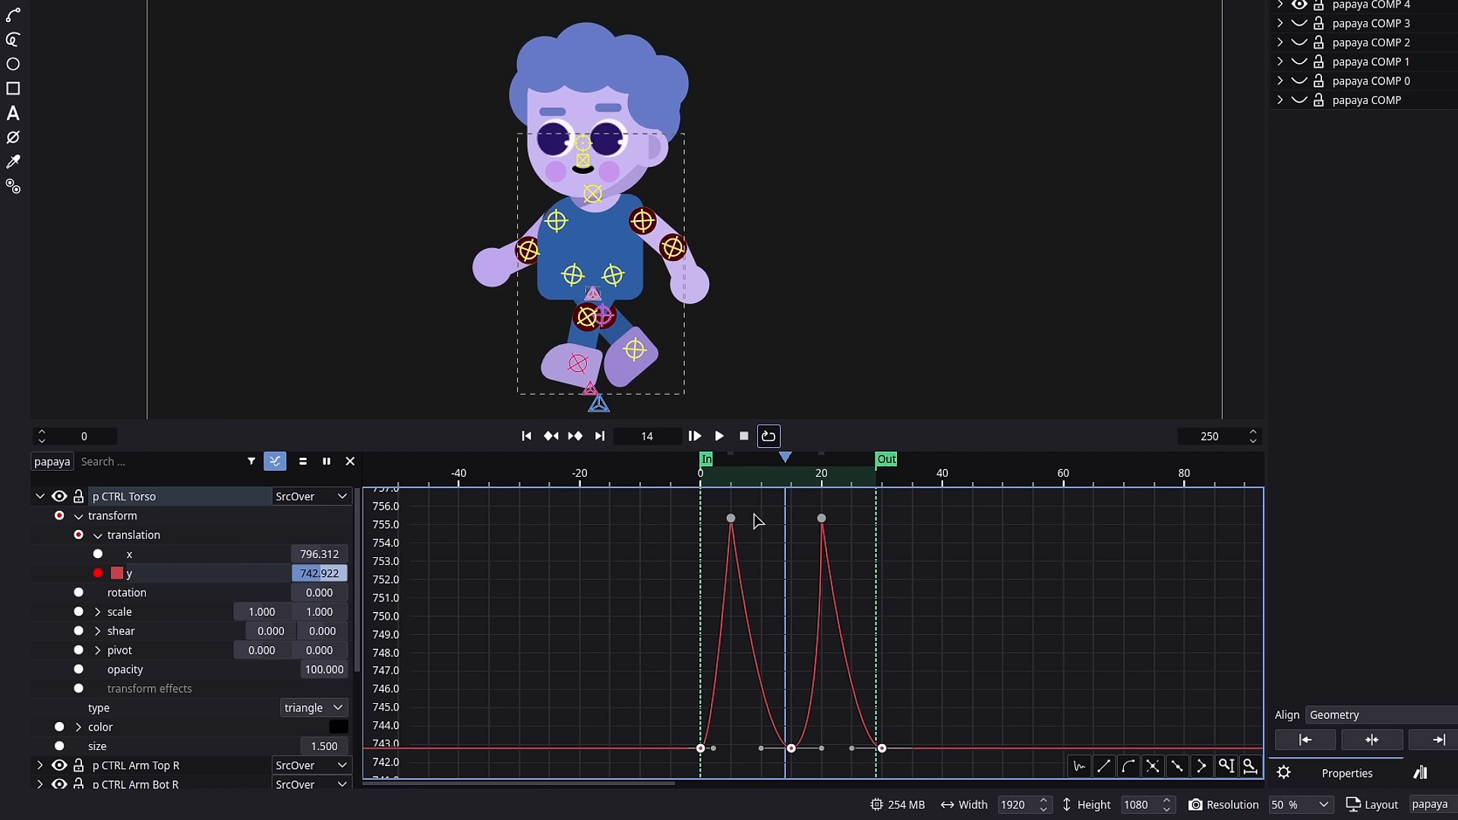
key(space)
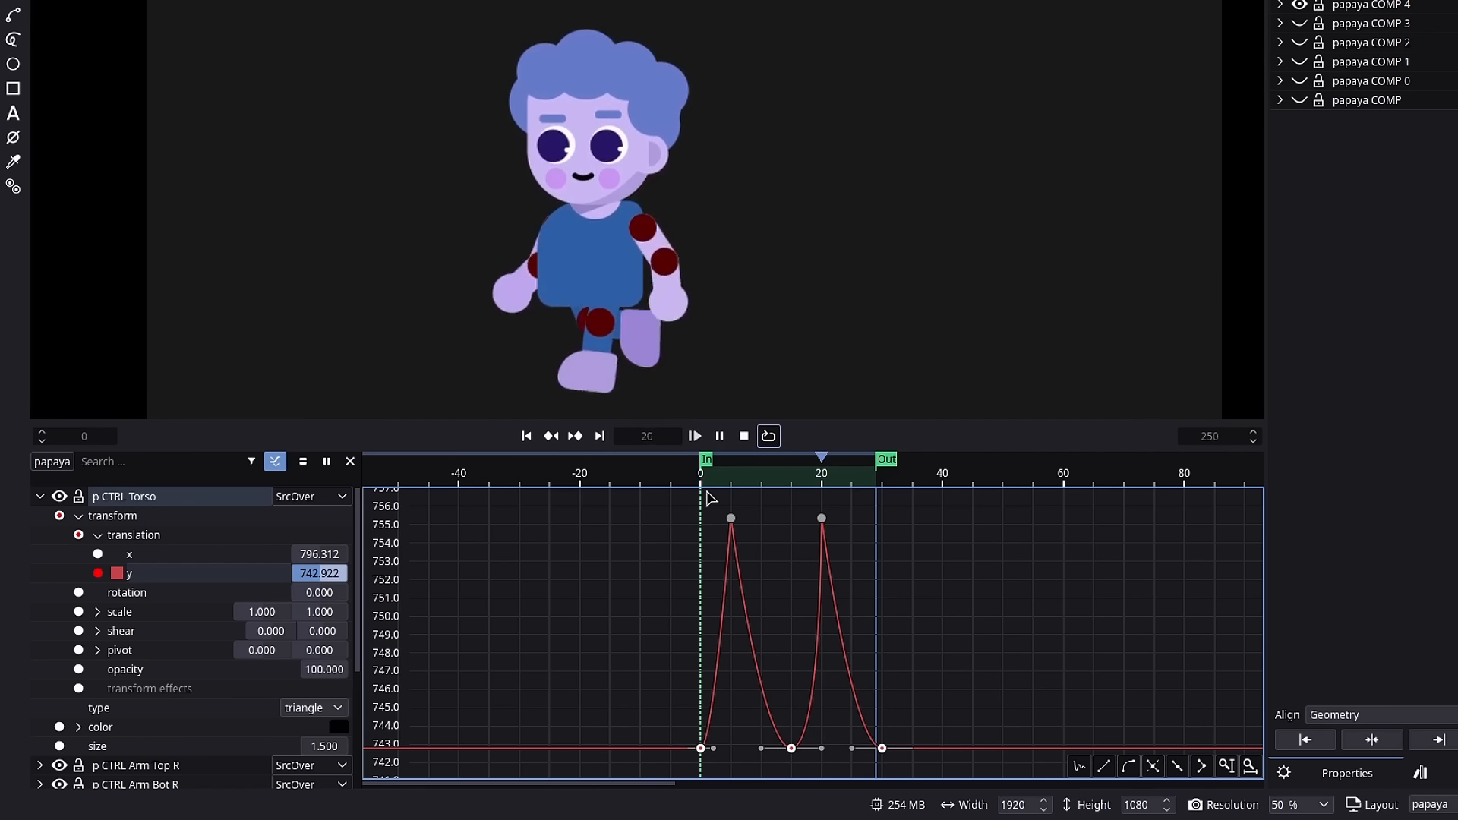
key(space)
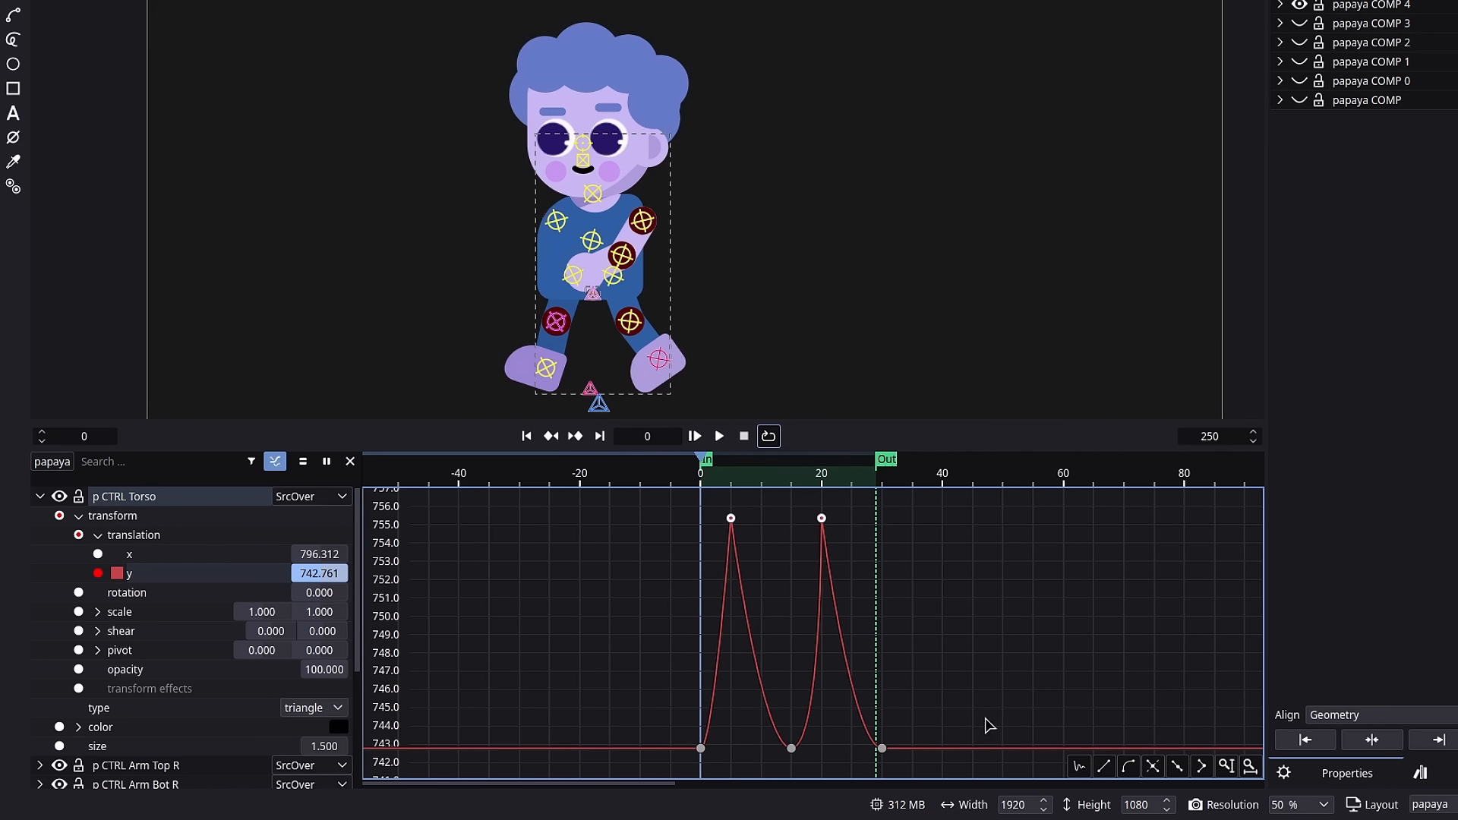
Smooth the torso y keyframes at frames 5 and 20 and shorten the frame 15 handles to about 4 frames
drag(820, 748, 814, 748)
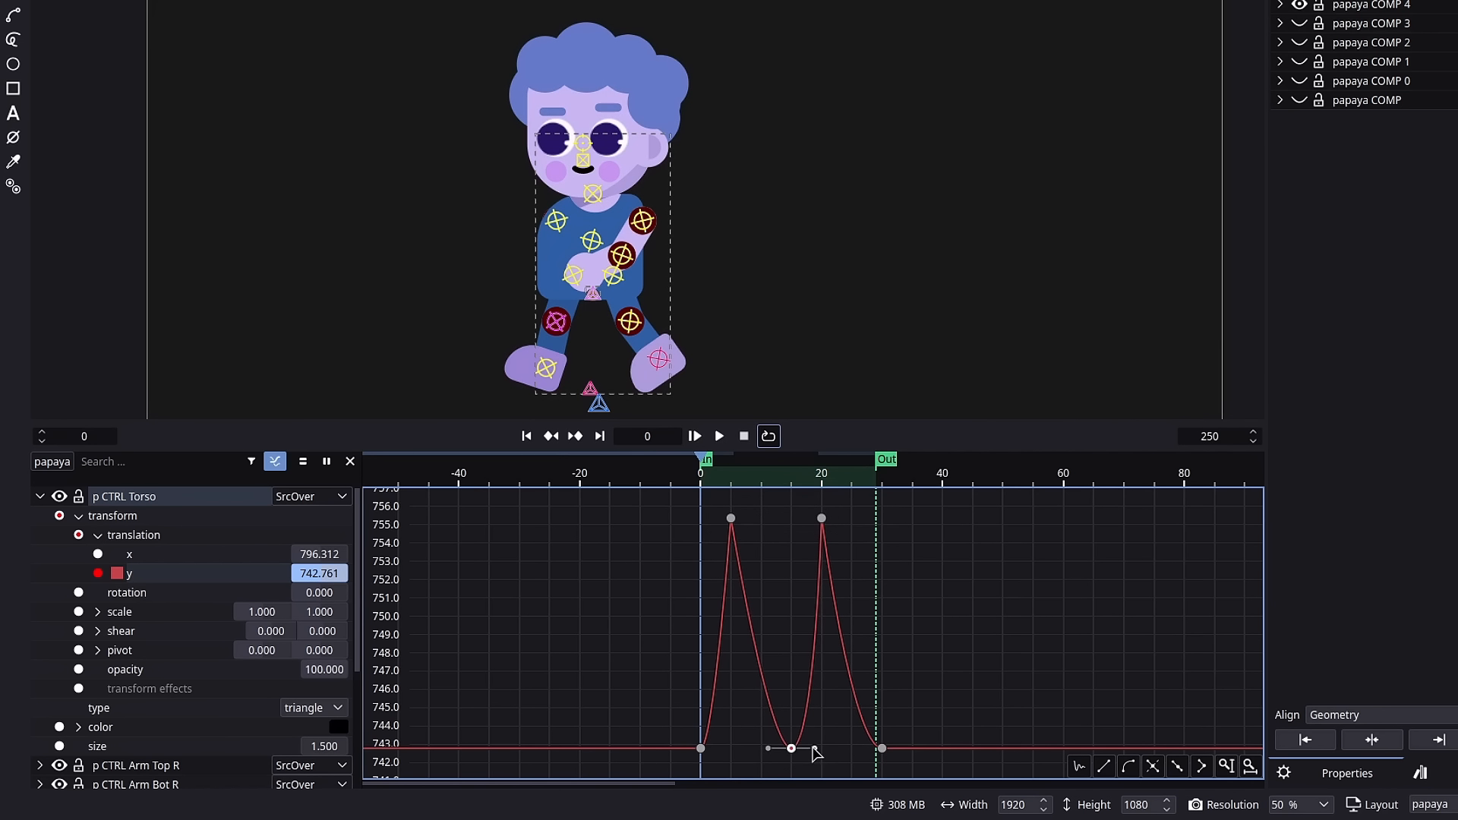
click(1182, 772)
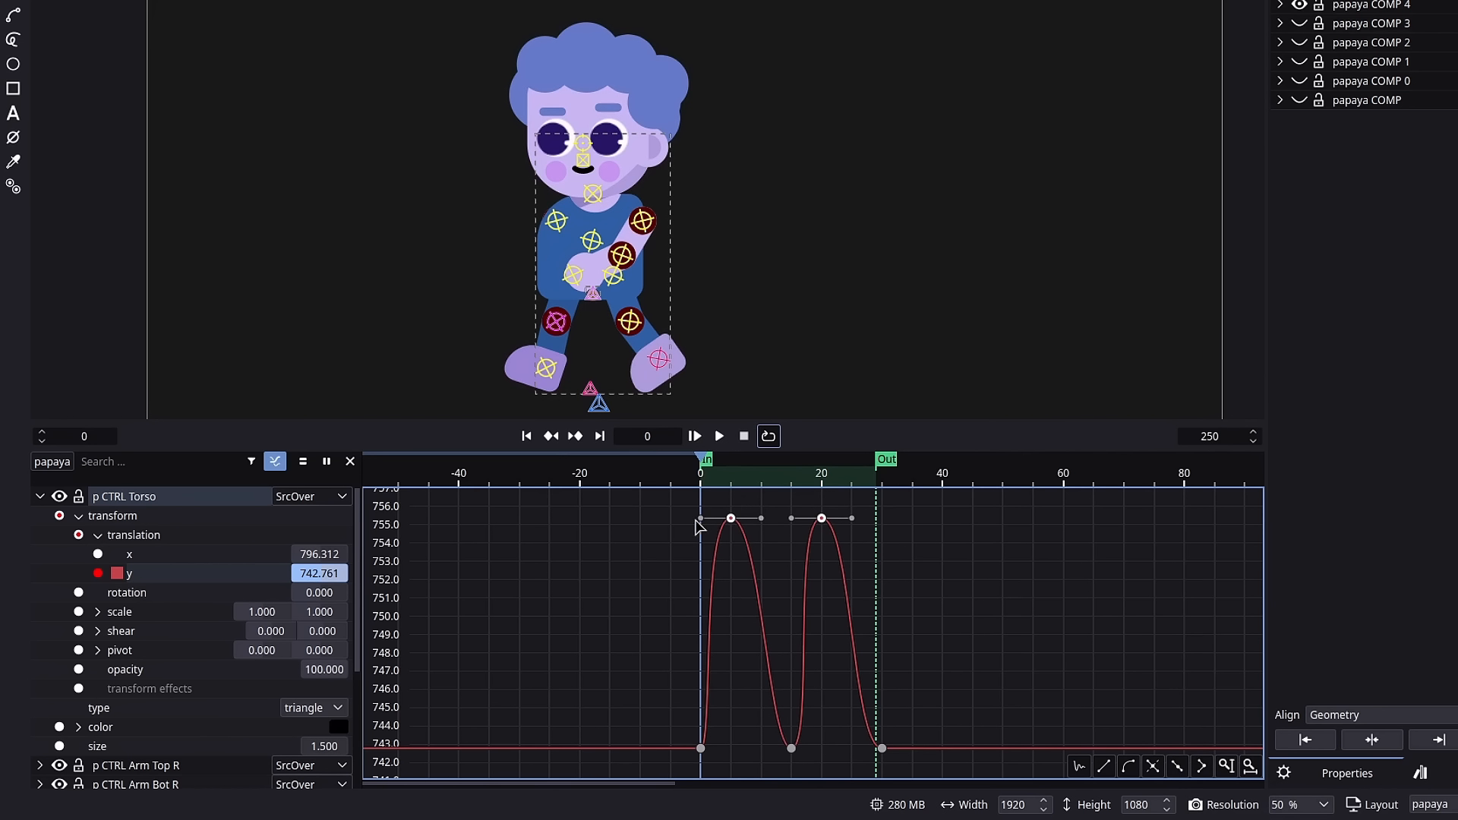
mouse_move(709, 478)
mouse_down()
mouse_move(752, 489)
mouse_move(731, 492)
mouse_up()
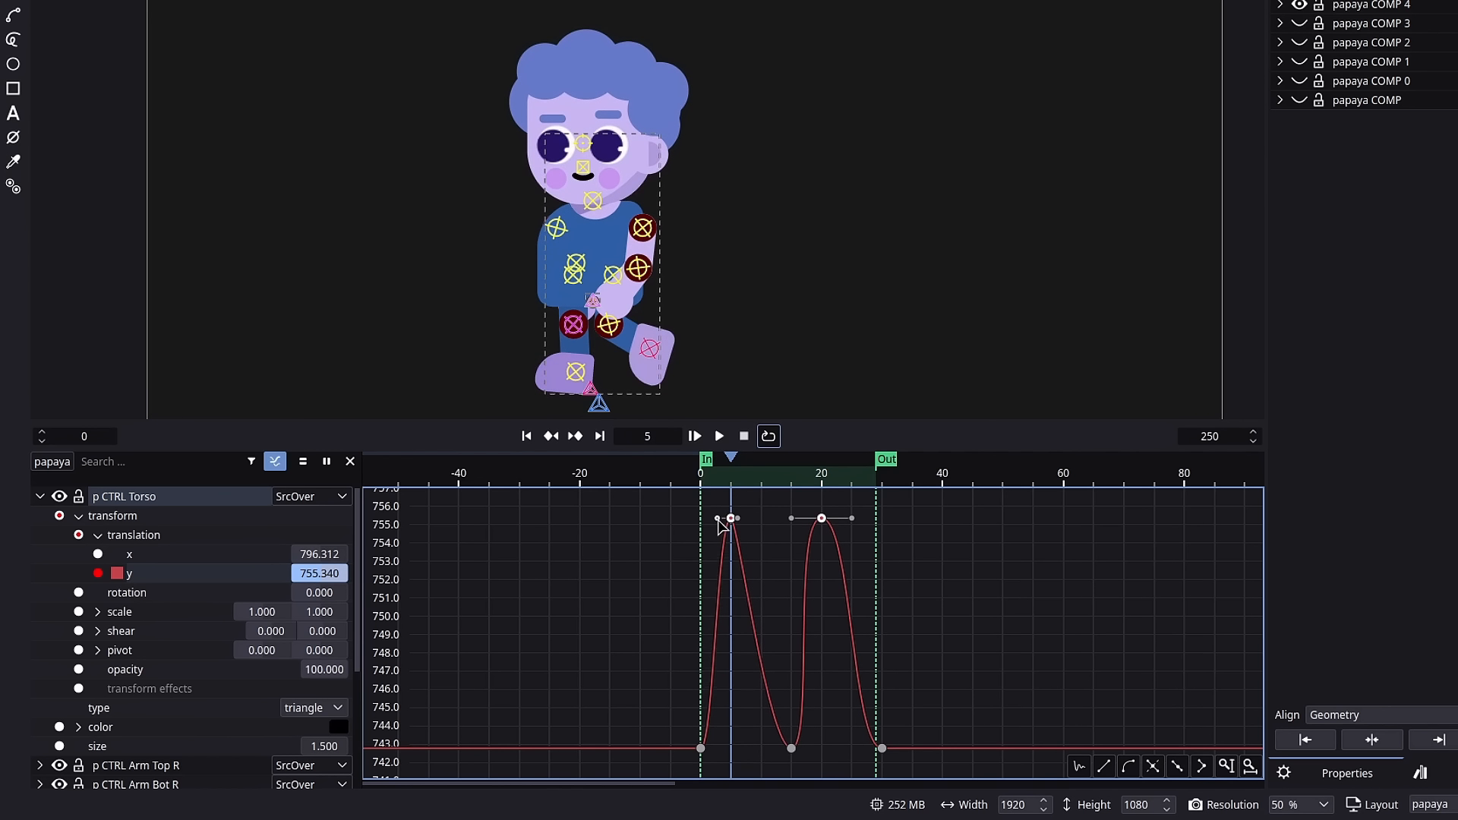
Step back and forth frame by frame between frames 1 and 9 to examine the torso's vertical motion against the legs
key(Left)
key(Left)
key(Left)
key(Left)
key(Right)
key(Right)
key(Right)
key(Right)
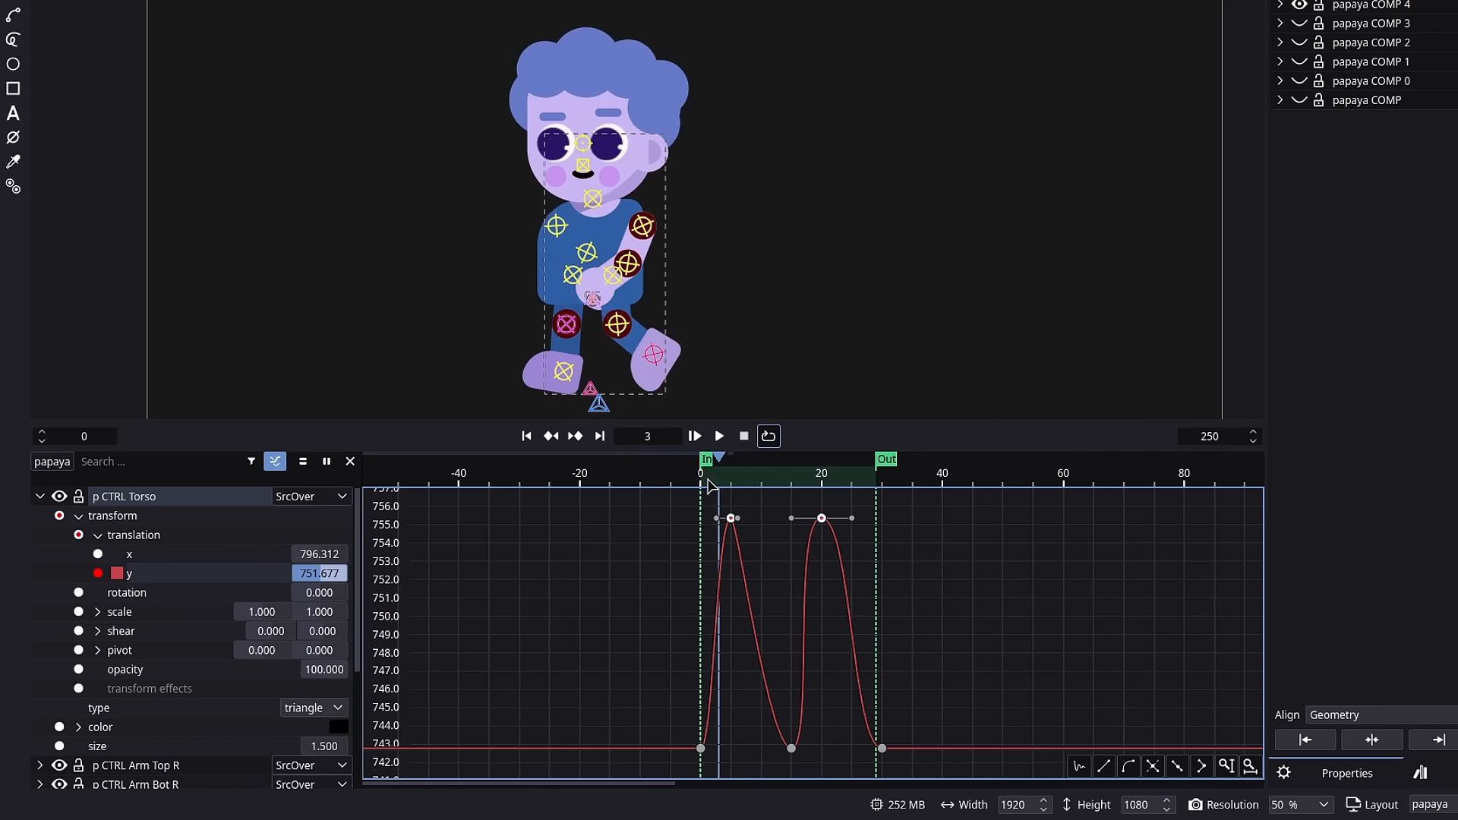
key(Left)
key(Left)
key(Left)
key(Left)
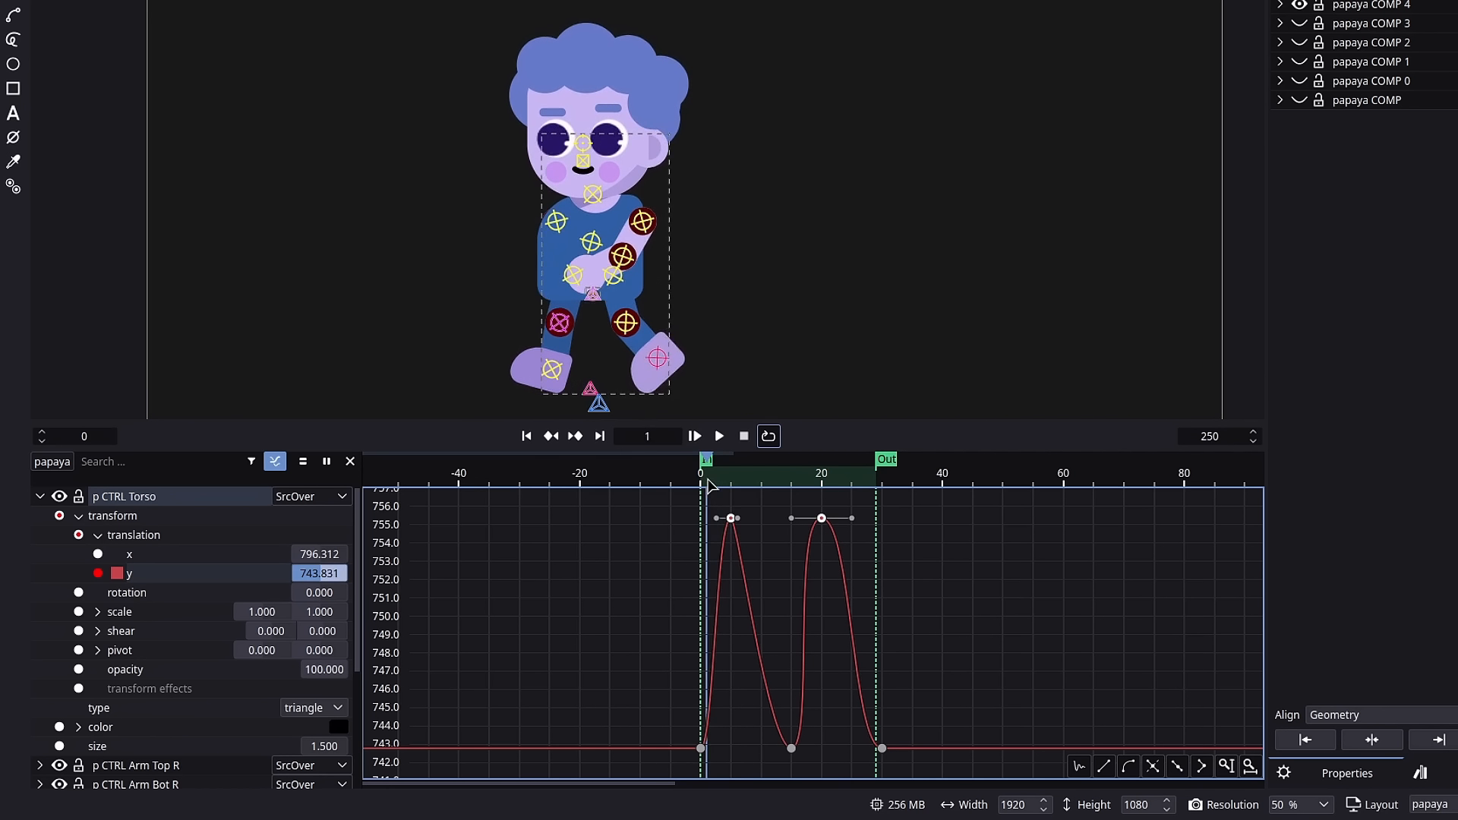
key(Right)
key(Right)
key(Right)
key(Right)
key(Right)
key(Right)
key(Right)
key(Right)
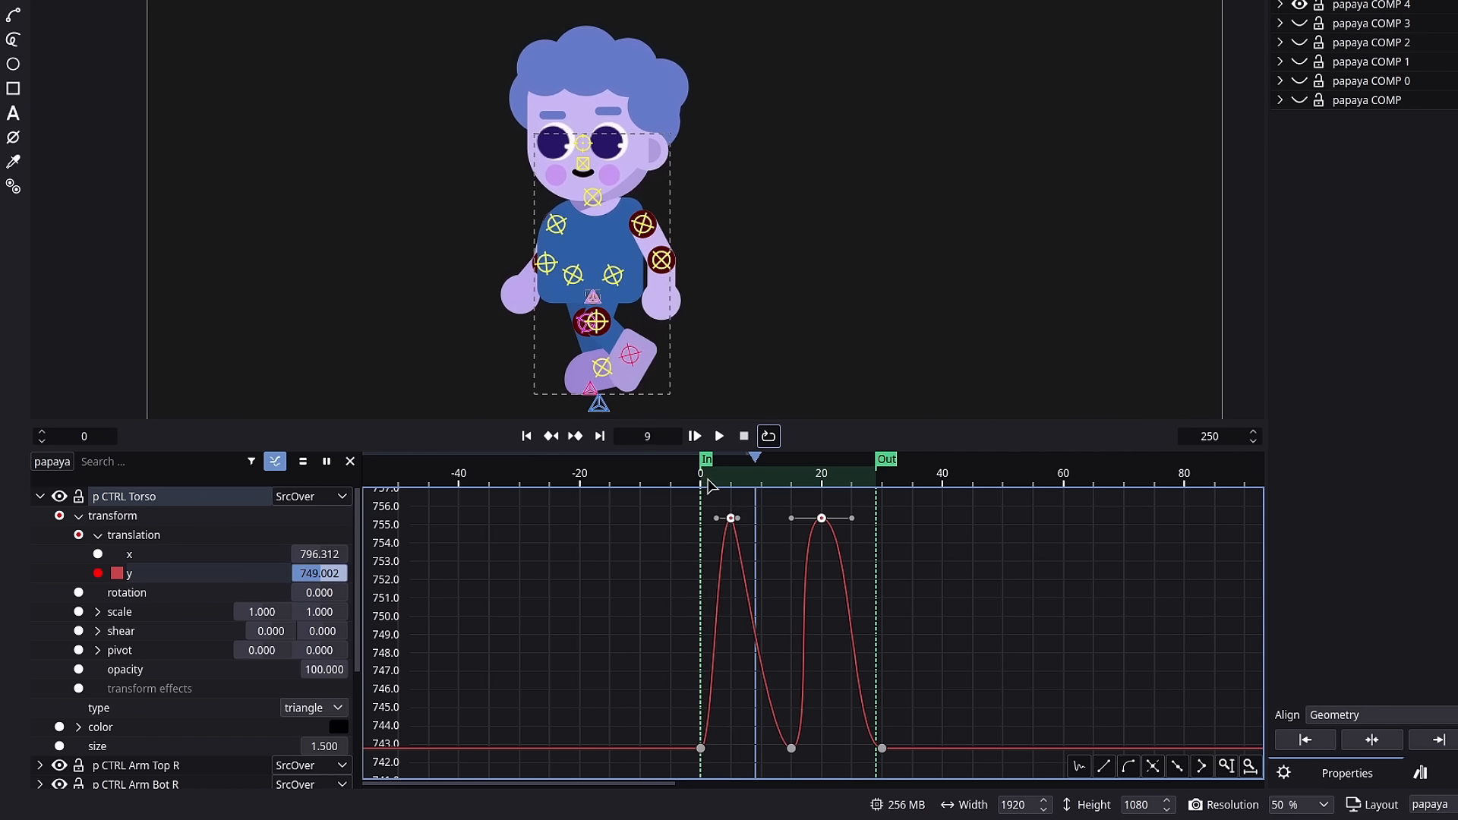
key(Left)
key(Left)
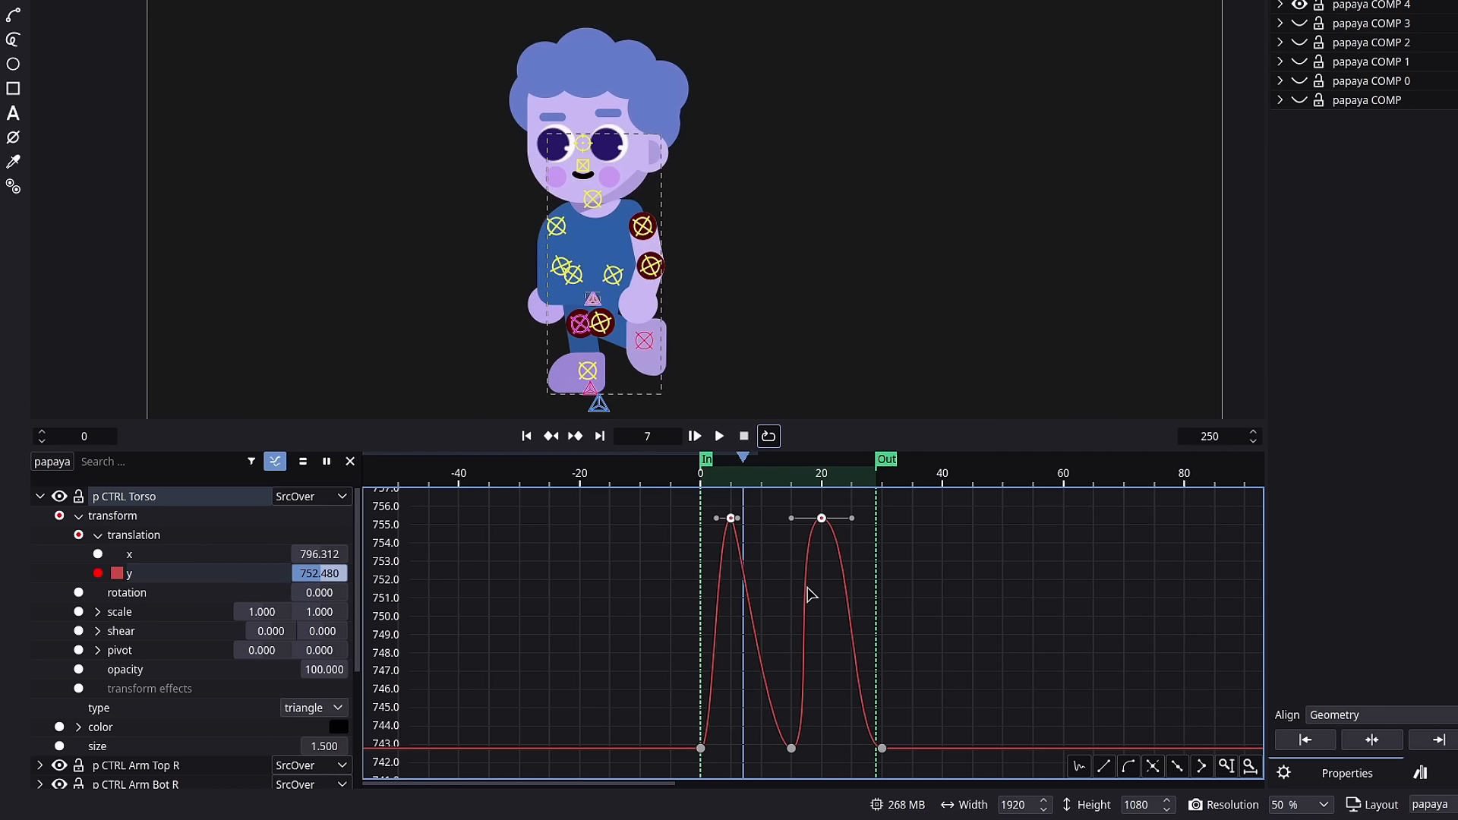
Shorten the torso y curve's frame 20 handles to about 2 frames and review the walk by playback and scrubbing
key(Right)
key(Right)
key(Right)
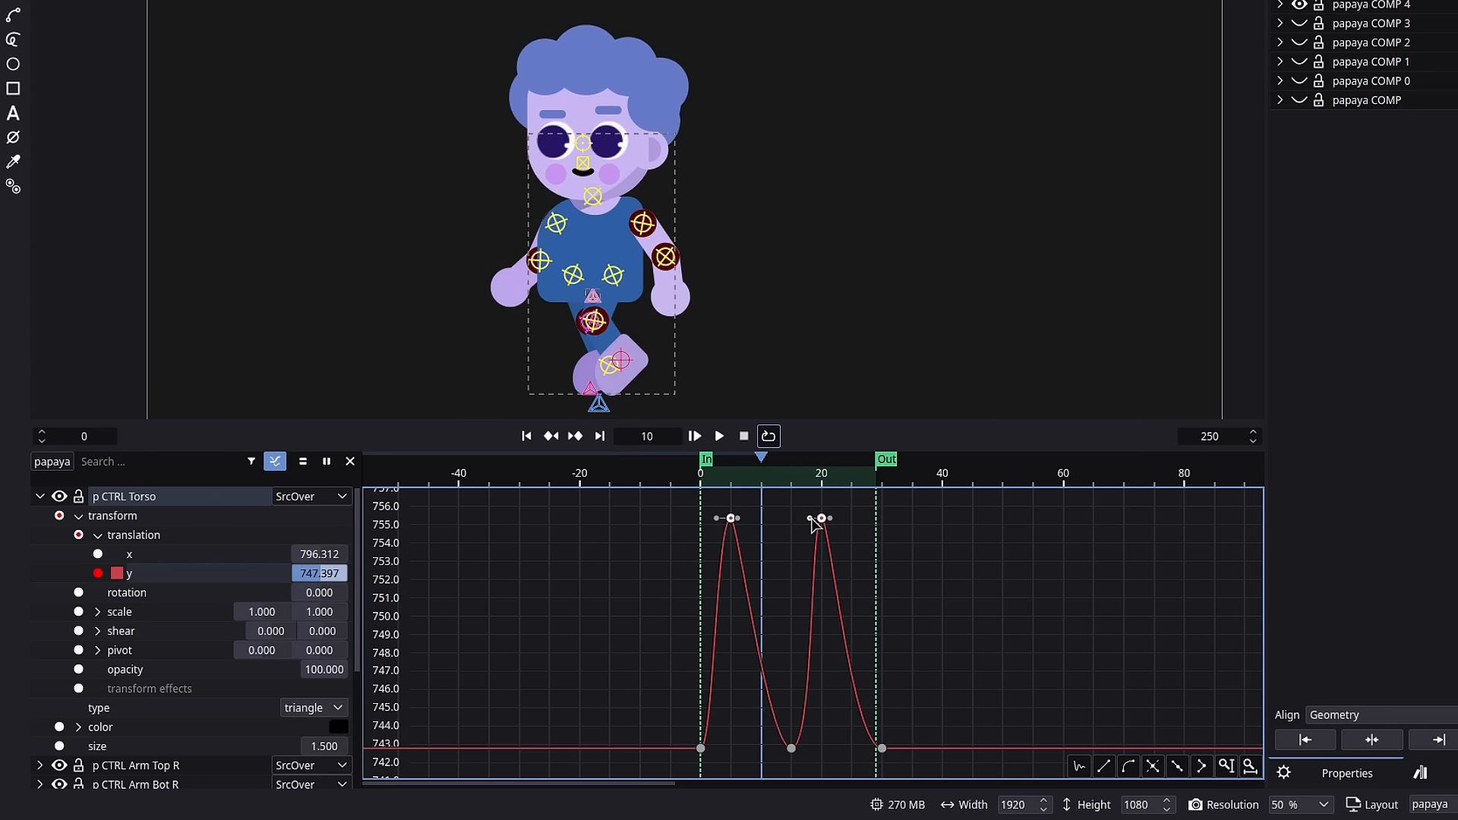
key(space)
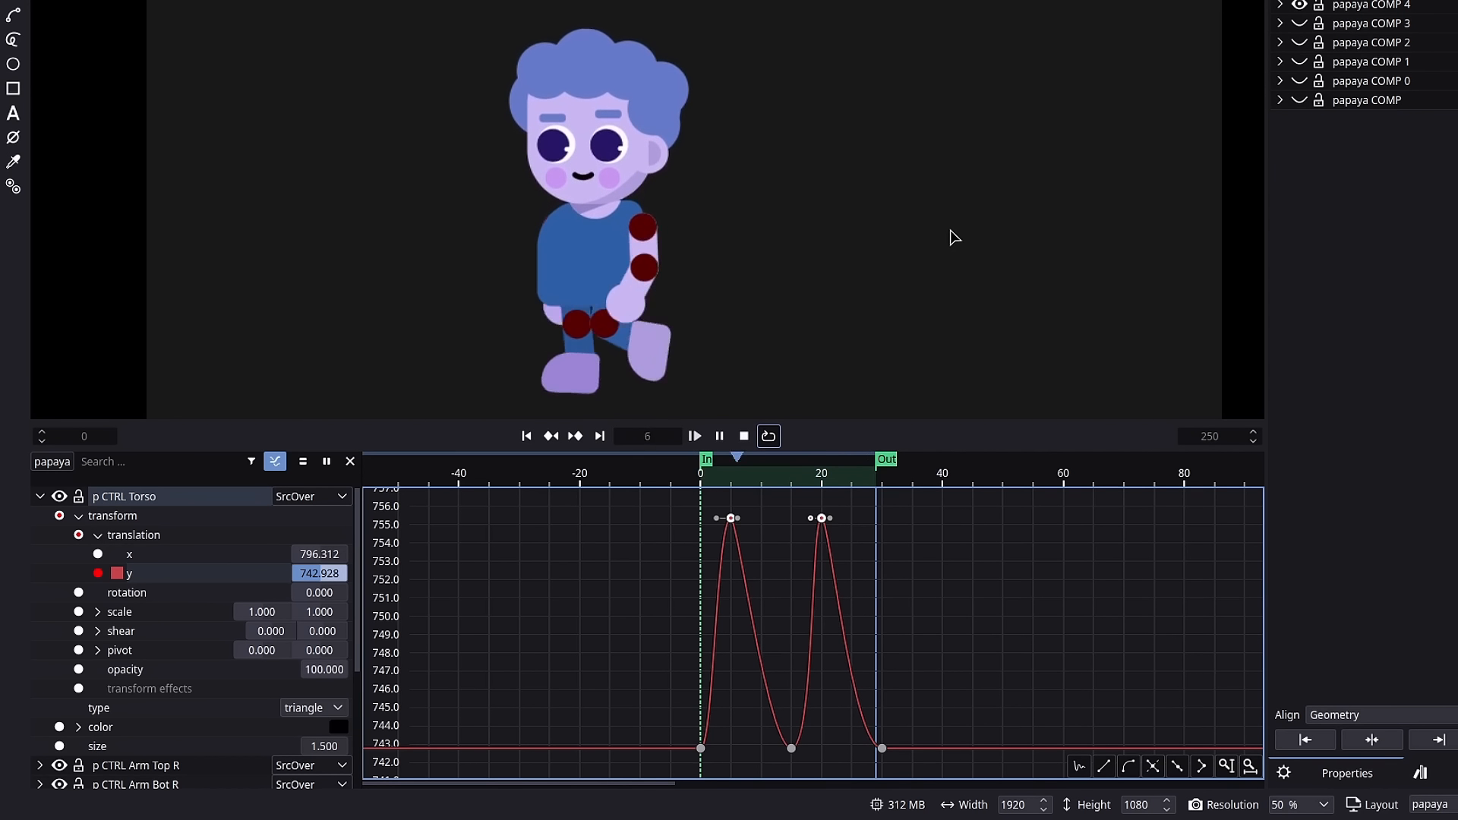
key(space)
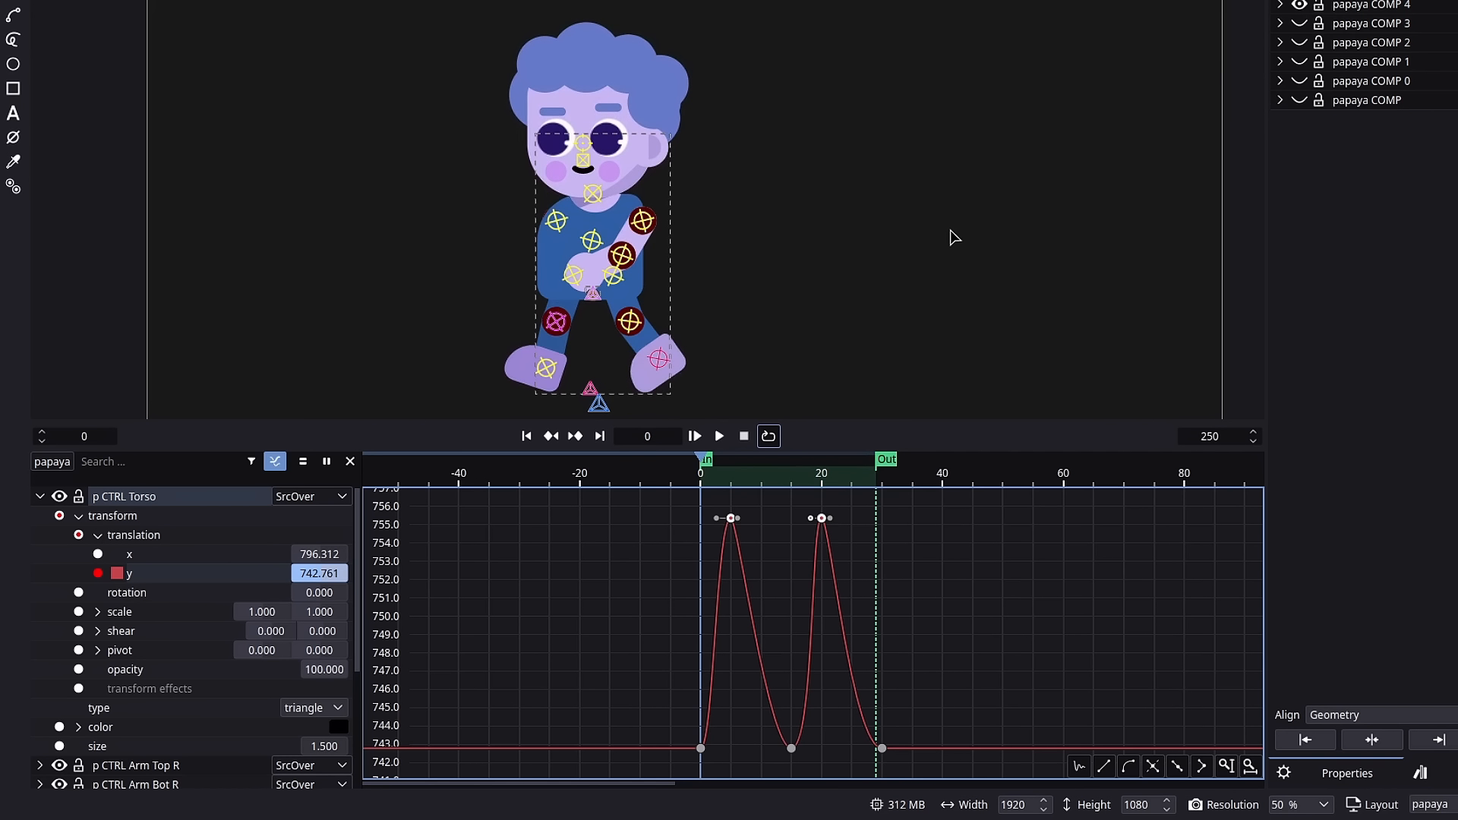
drag(723, 488, 804, 541)
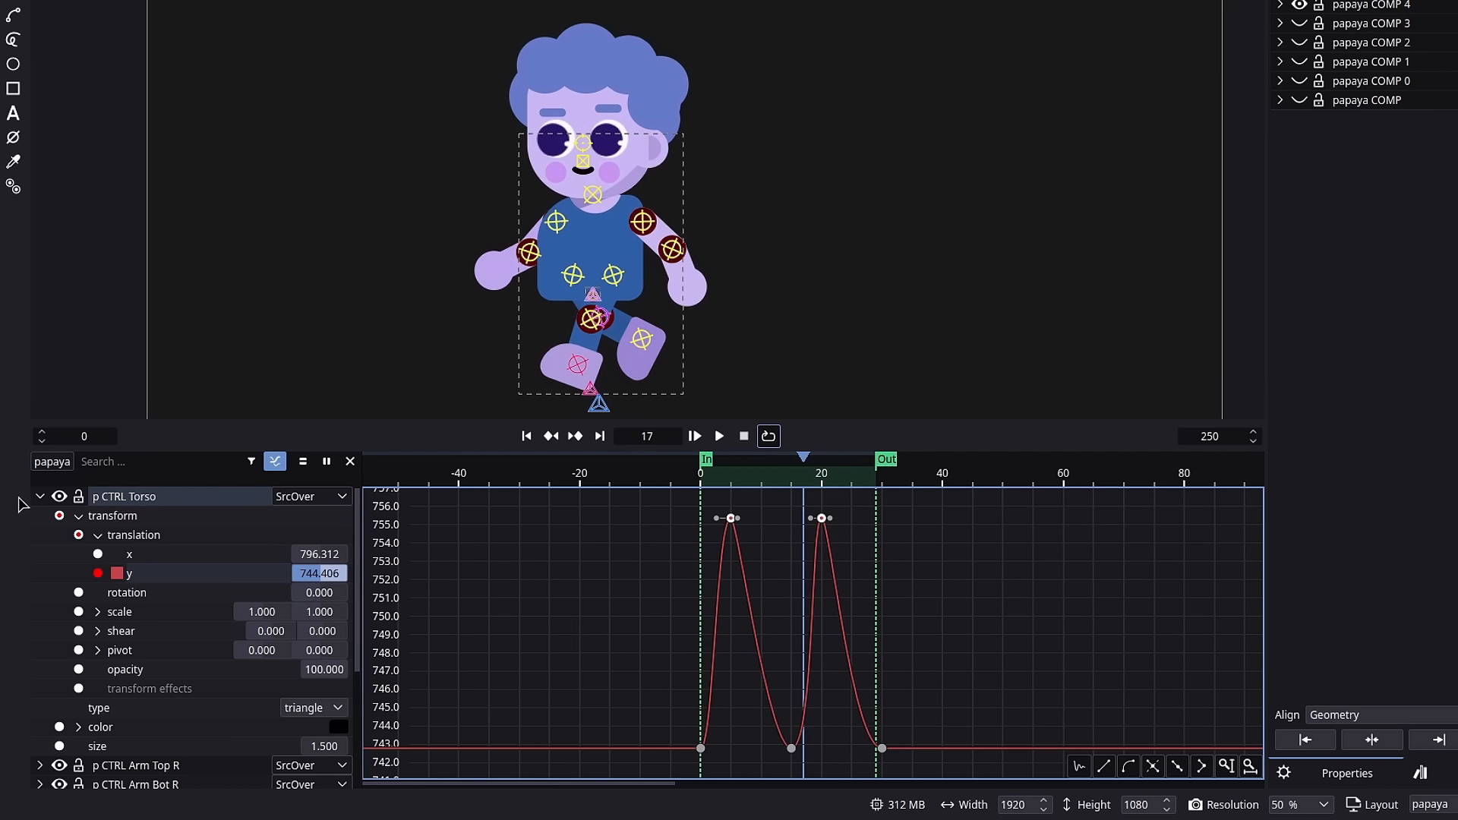
Show the rotation curves of both lower leg controls, p CTRL Leg Bot R and p CTRL Leg Bot L, in the graph editor
click(40, 497)
click(275, 463)
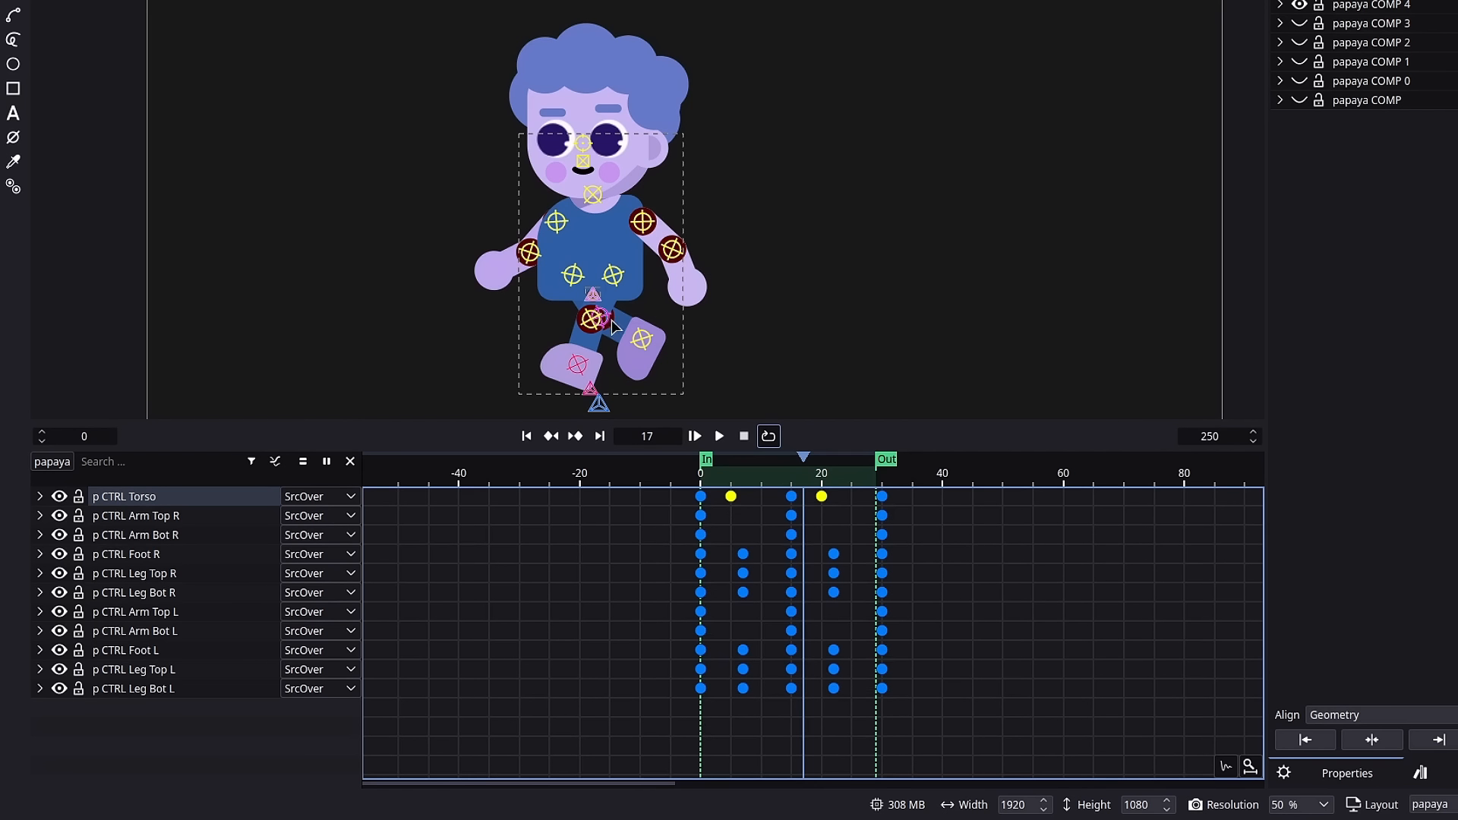
click(603, 325)
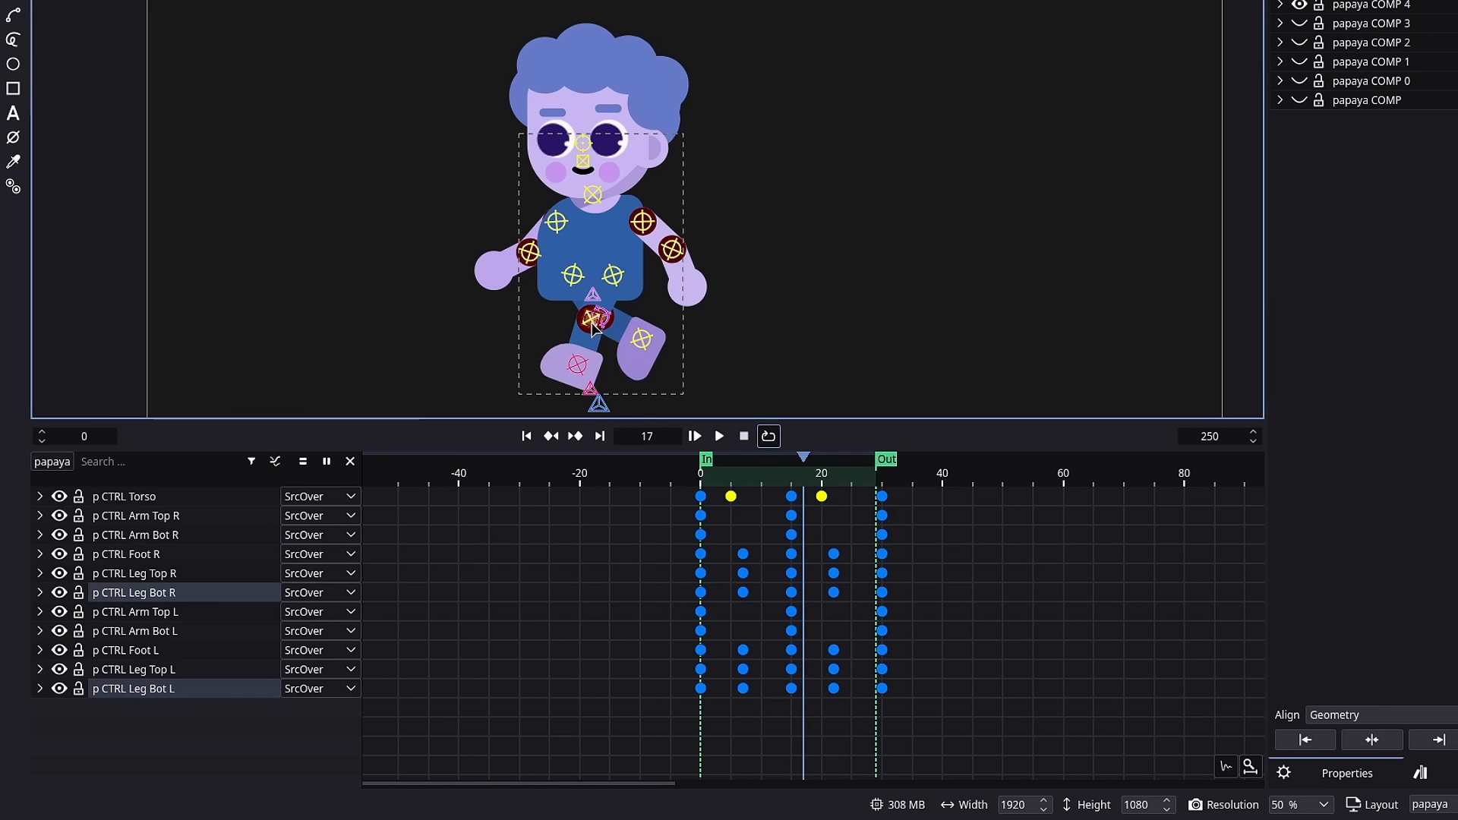
click(40, 592)
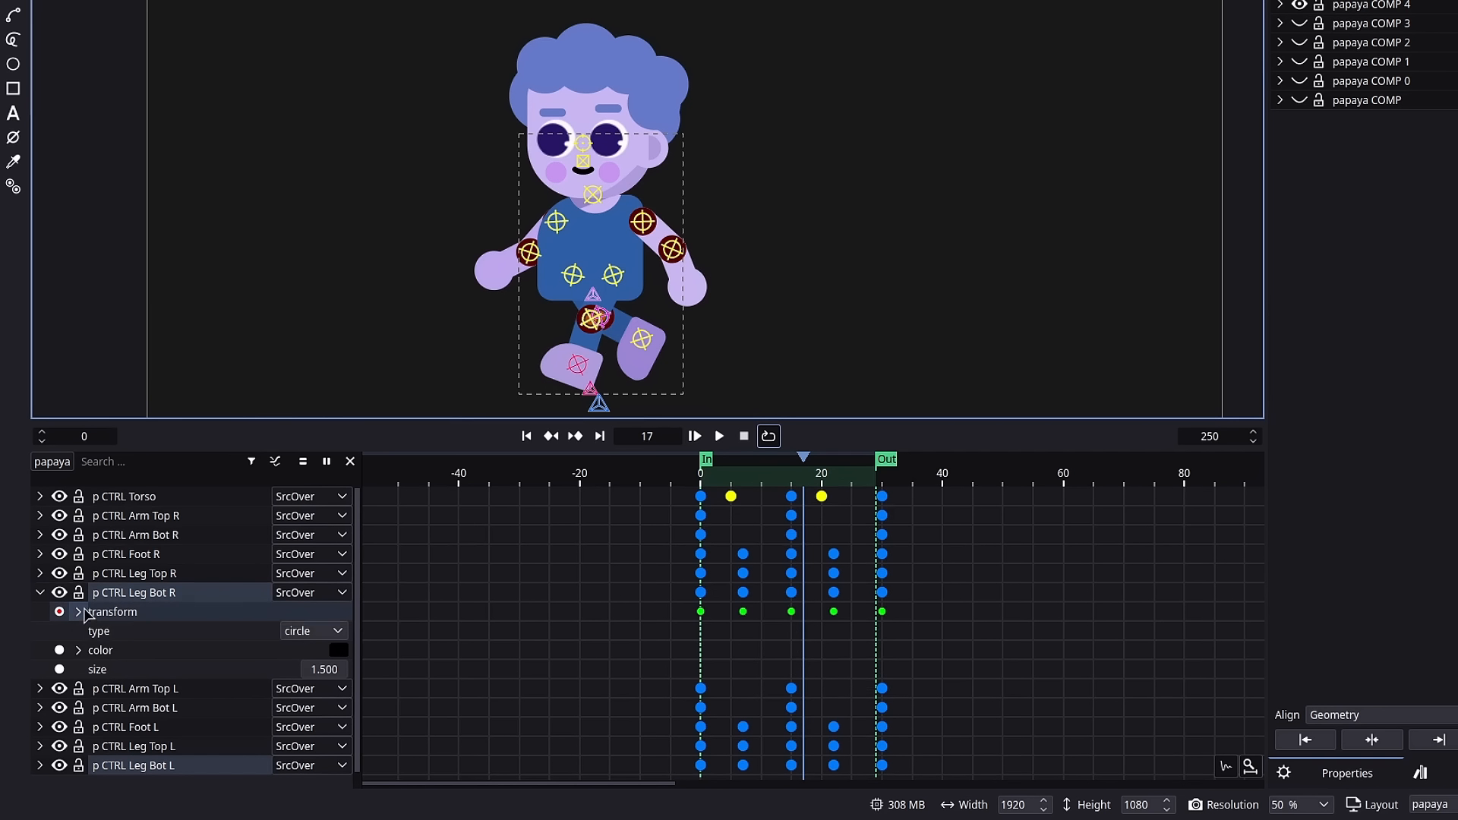
click(78, 611)
scroll(218, 673, down, 4)
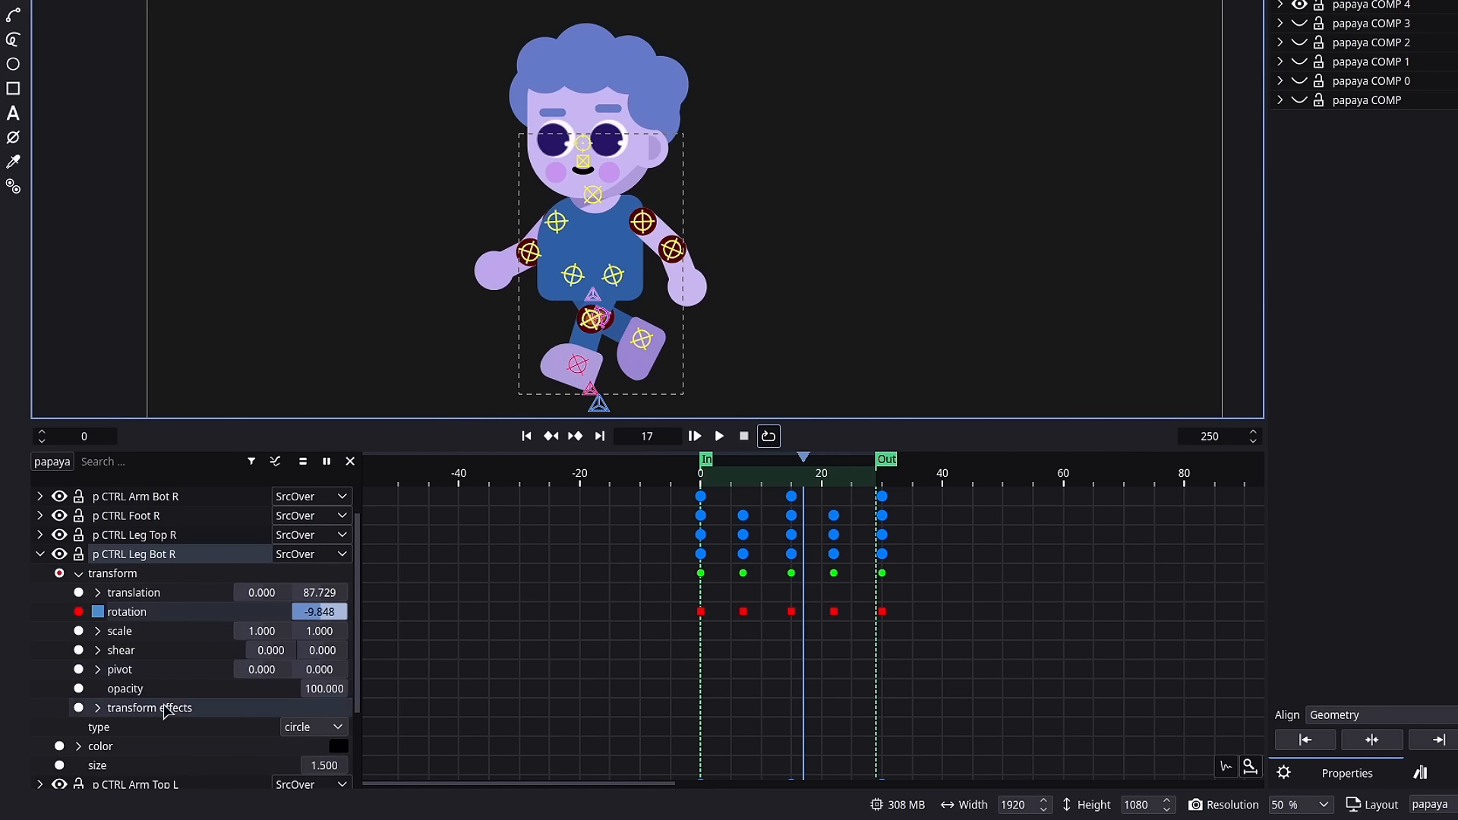
click(39, 765)
scroll(84, 729, down, 2)
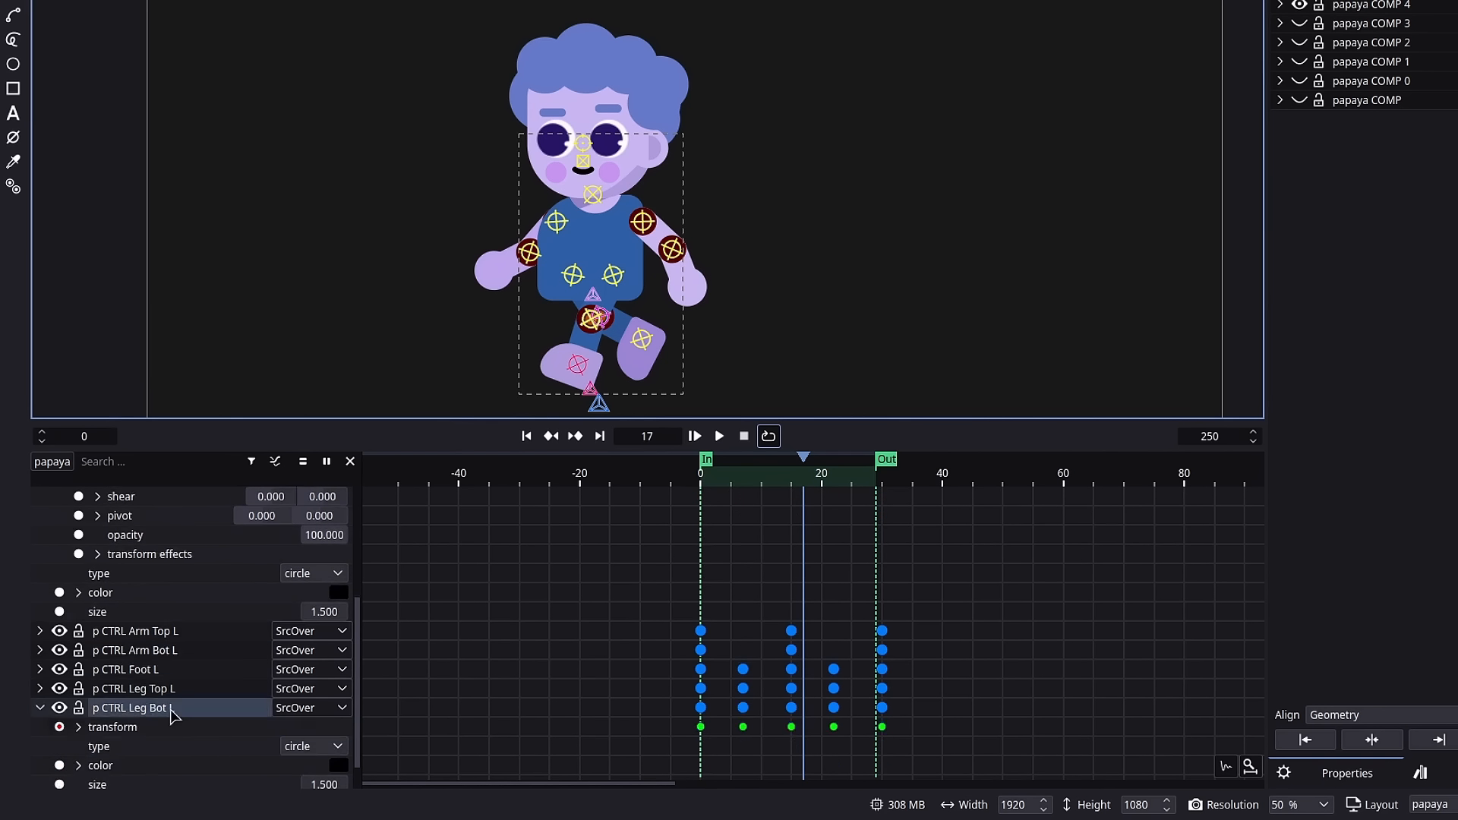
click(79, 707)
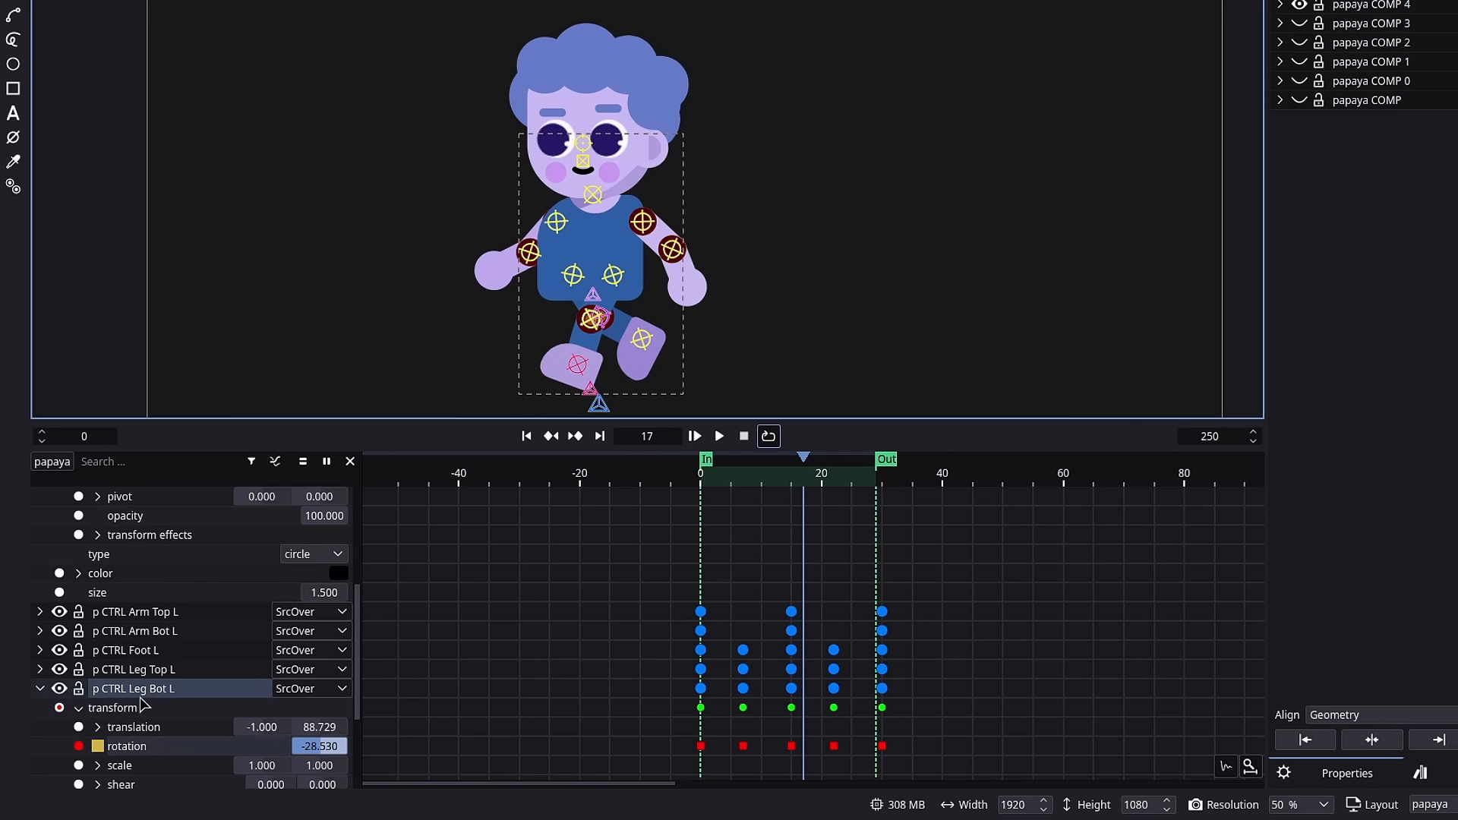
click(275, 461)
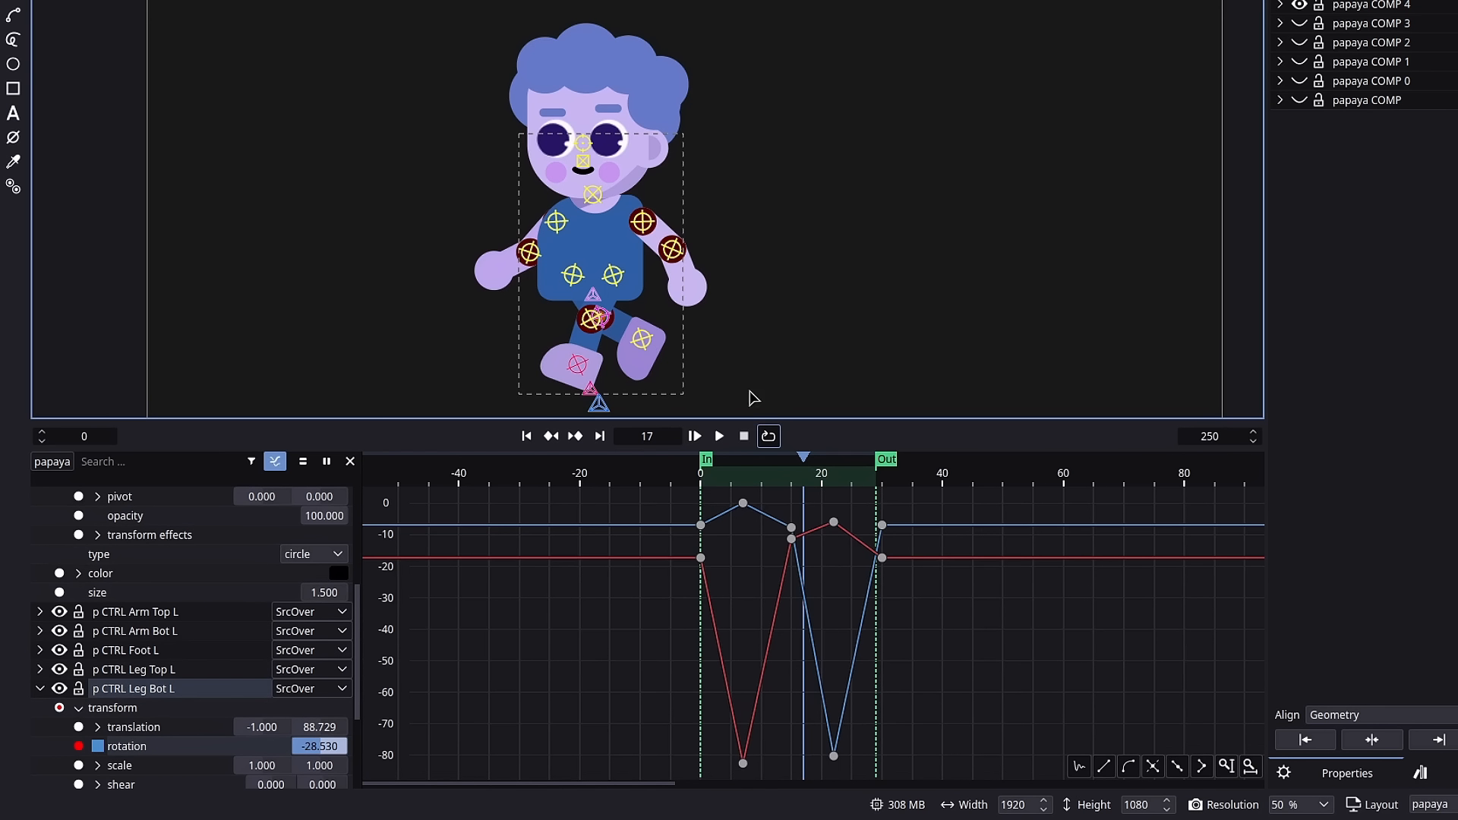
Smooth the lowest rotation keyframes of the lower legs at frames 7 and 22 and play back the walk
drag(721, 481, 829, 478)
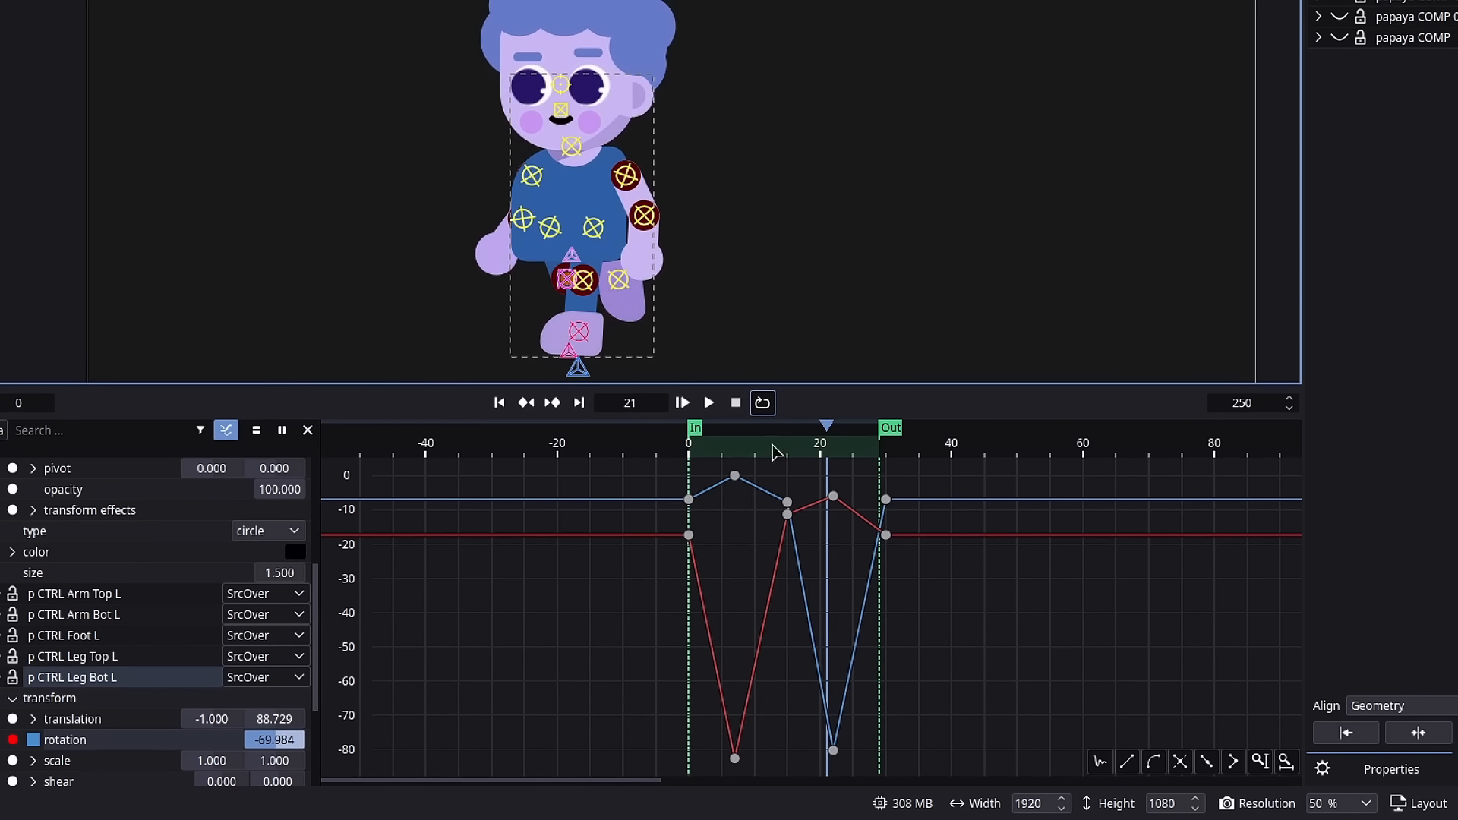
drag(877, 730, 705, 773)
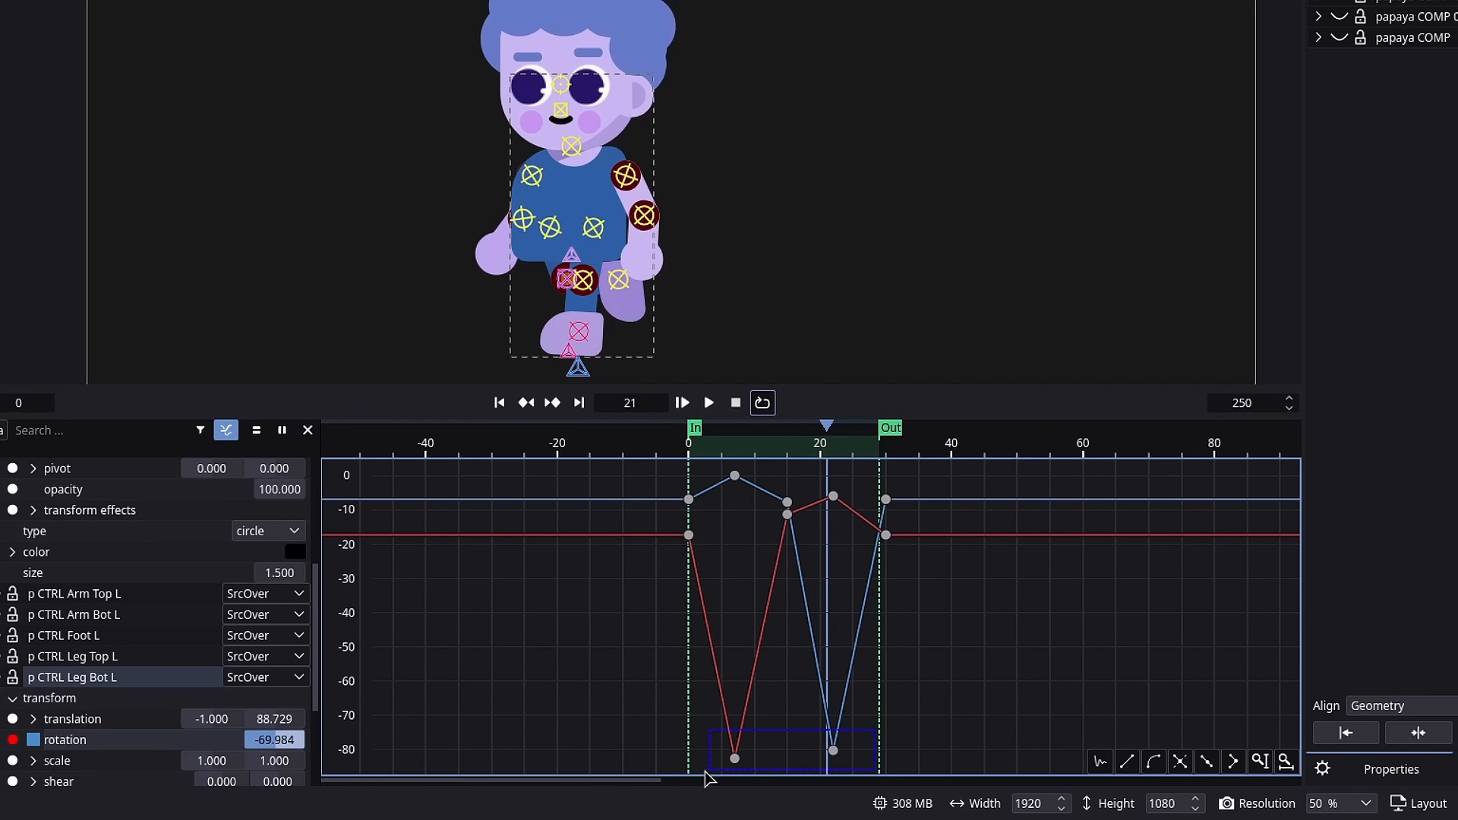
click(1207, 762)
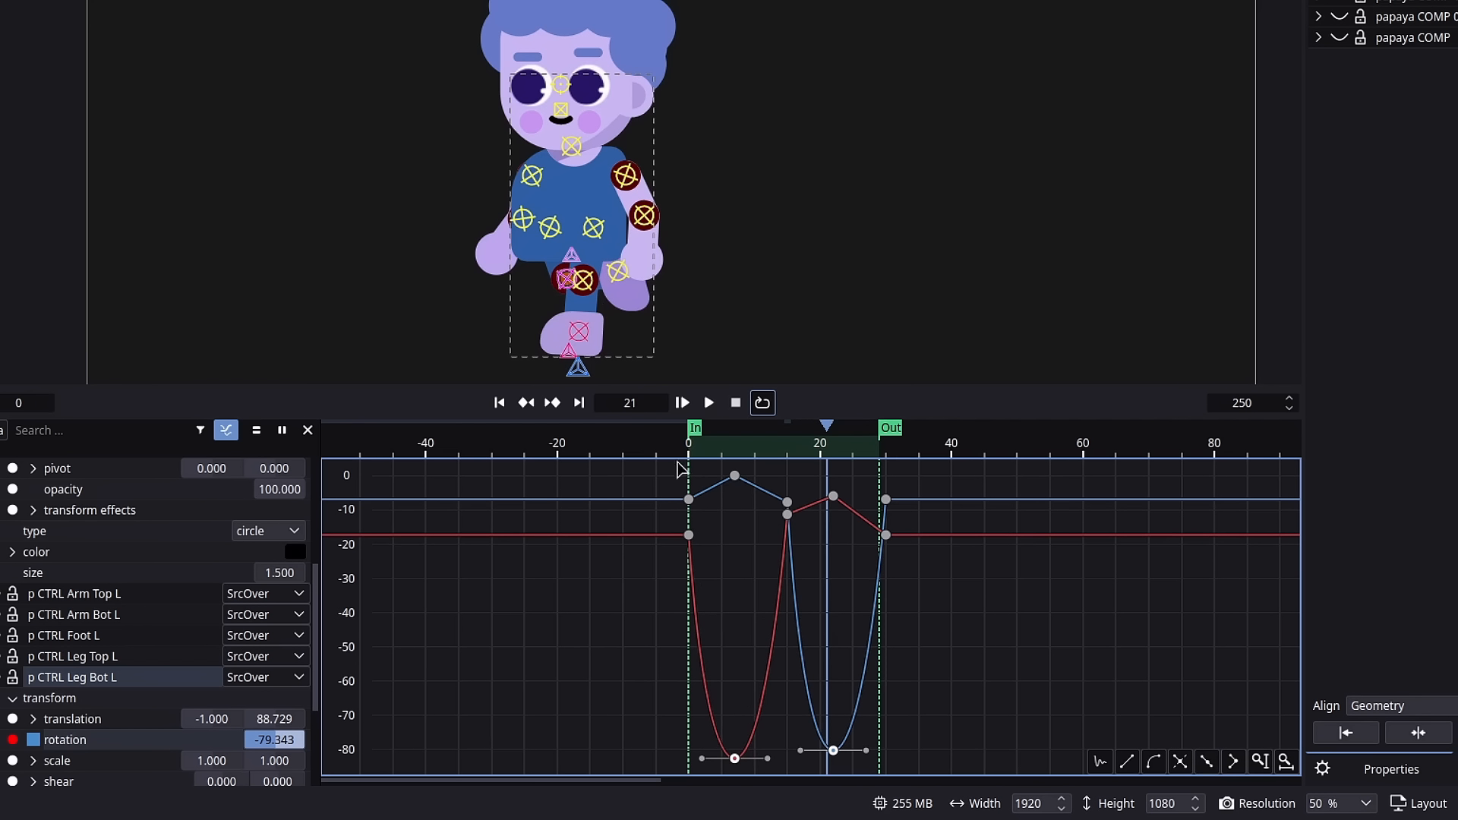
drag(702, 453, 874, 524)
key(space)
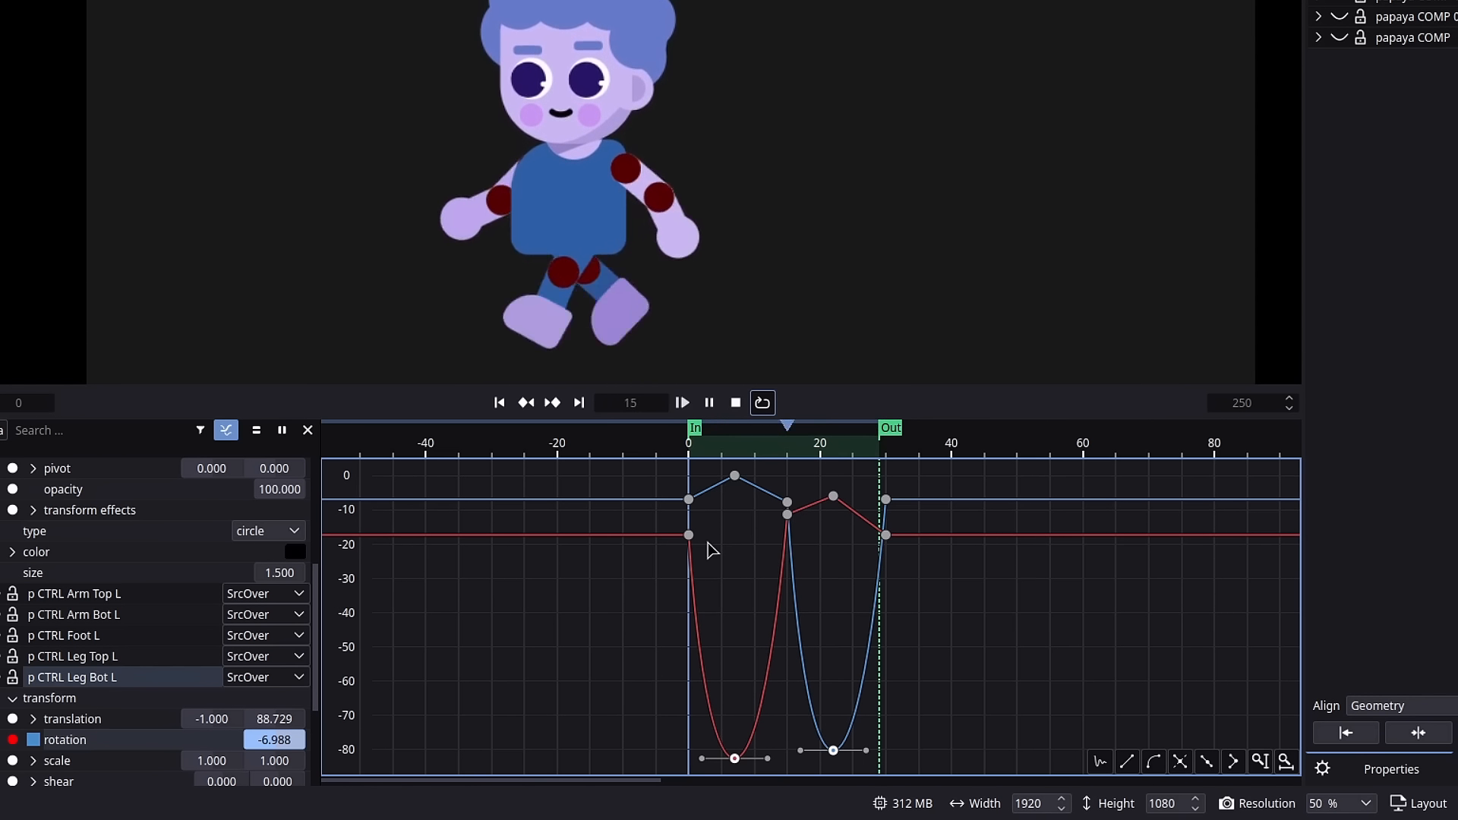
key(space)
Shorten the incoming handles of the lower leg rotation keyframes at frames 7 and 22 to about 2 frames and replay the walk
drag(700, 452, 736, 472)
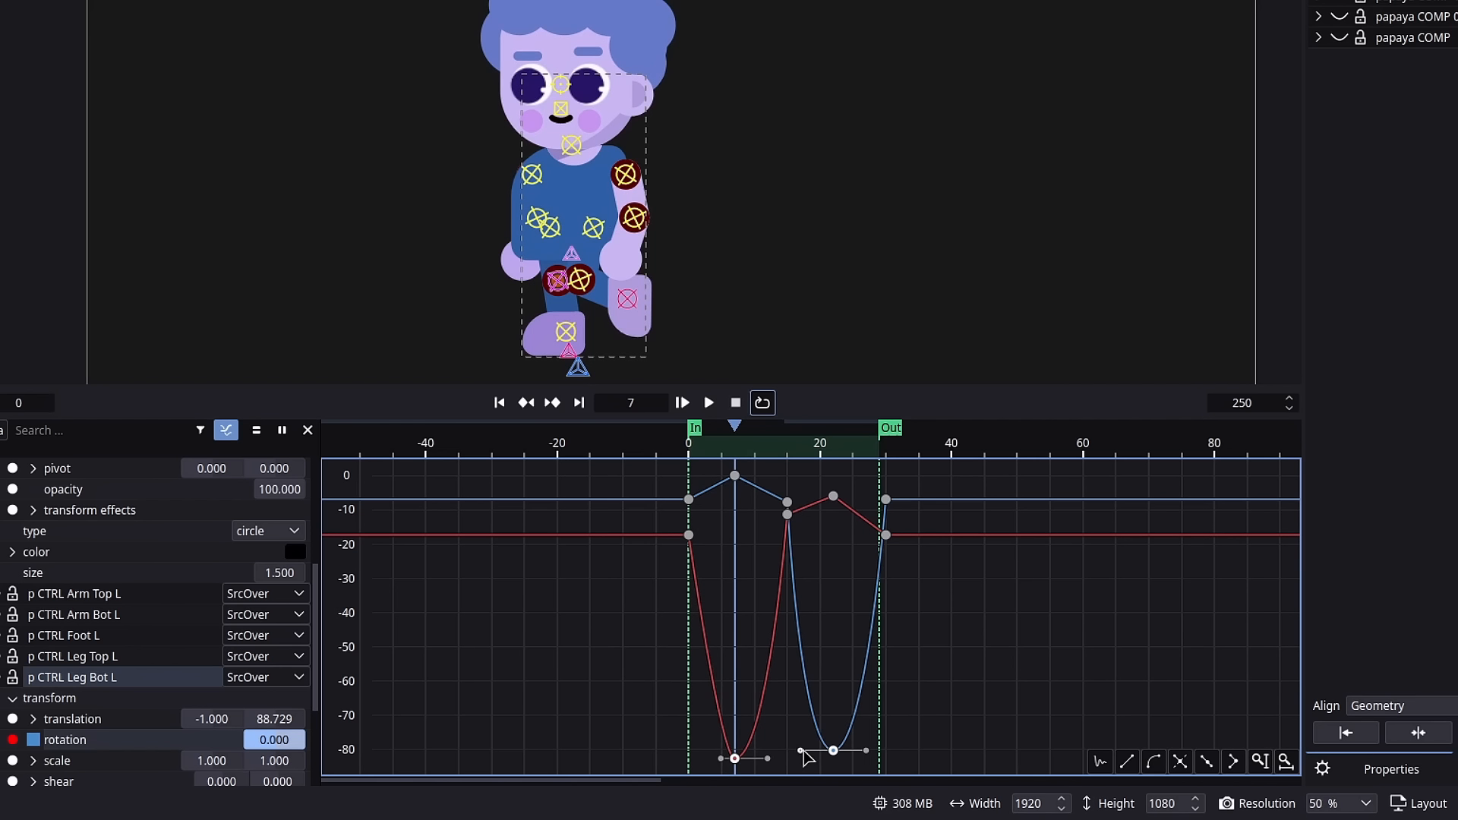
drag(808, 752, 824, 753)
key(space)
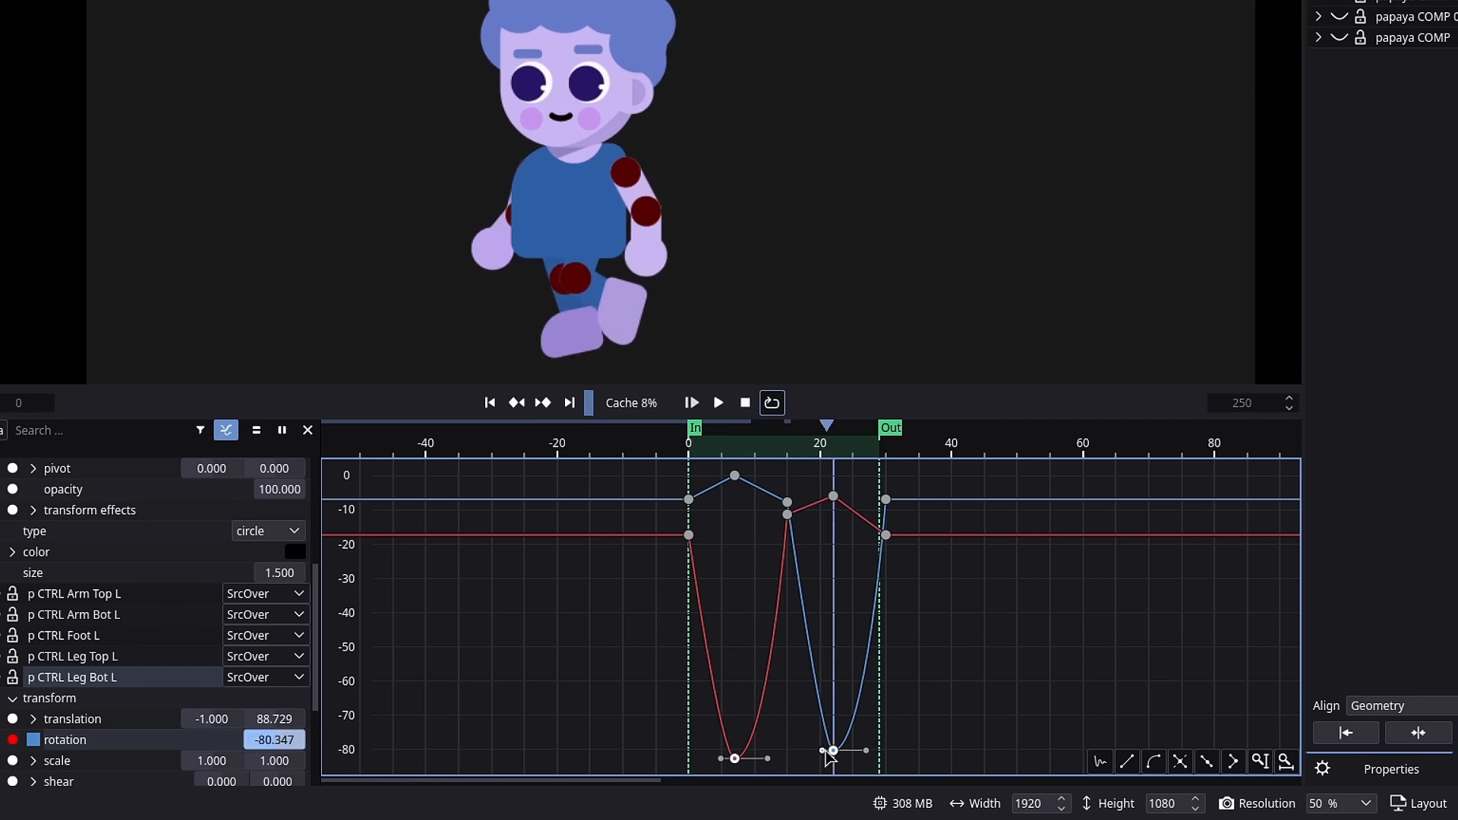
click(767, 540)
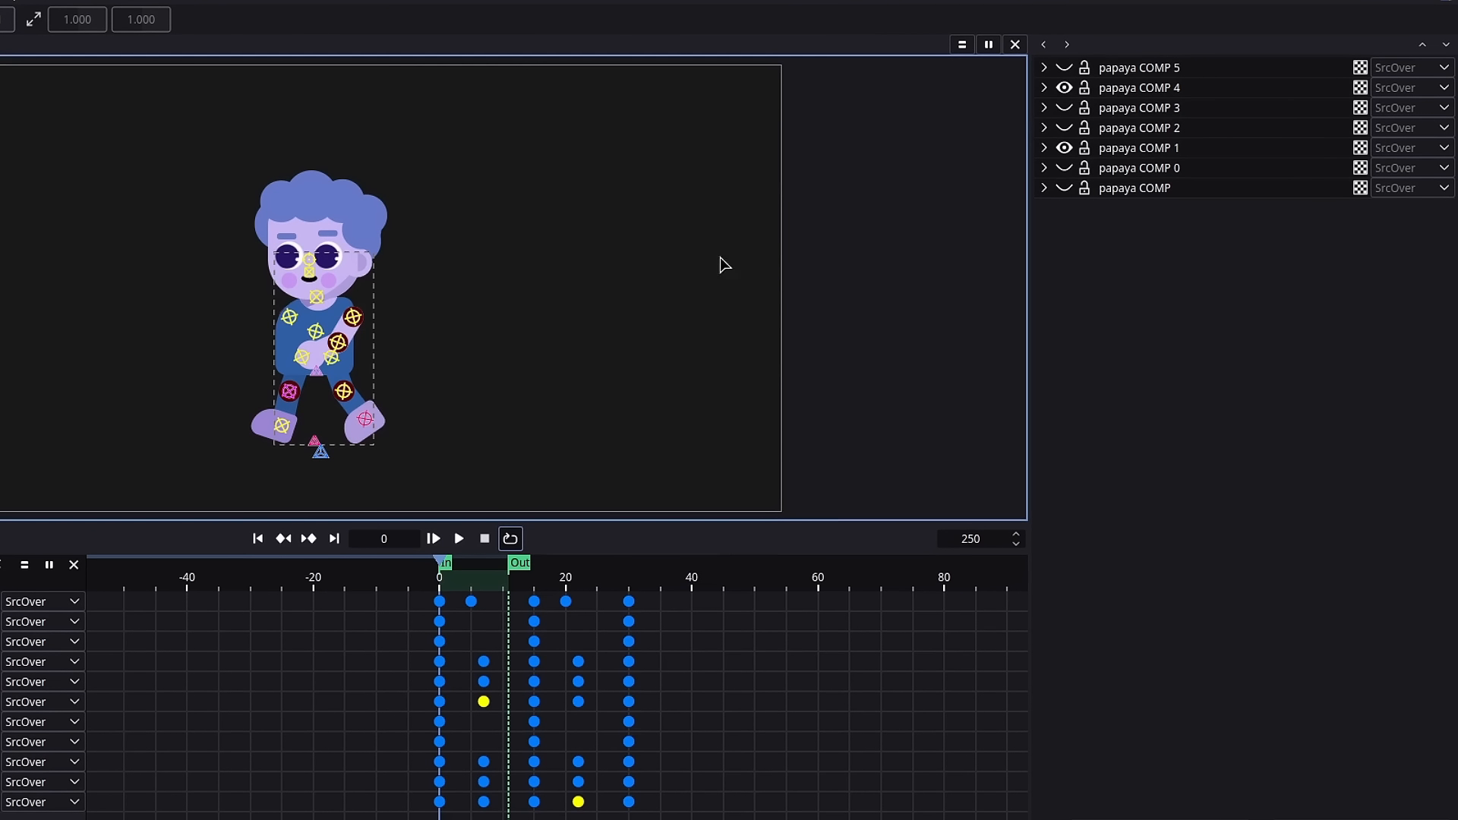
Expand papaya COMP 4, reveal the properties of its P Master CTRL and select that control
click(1044, 87)
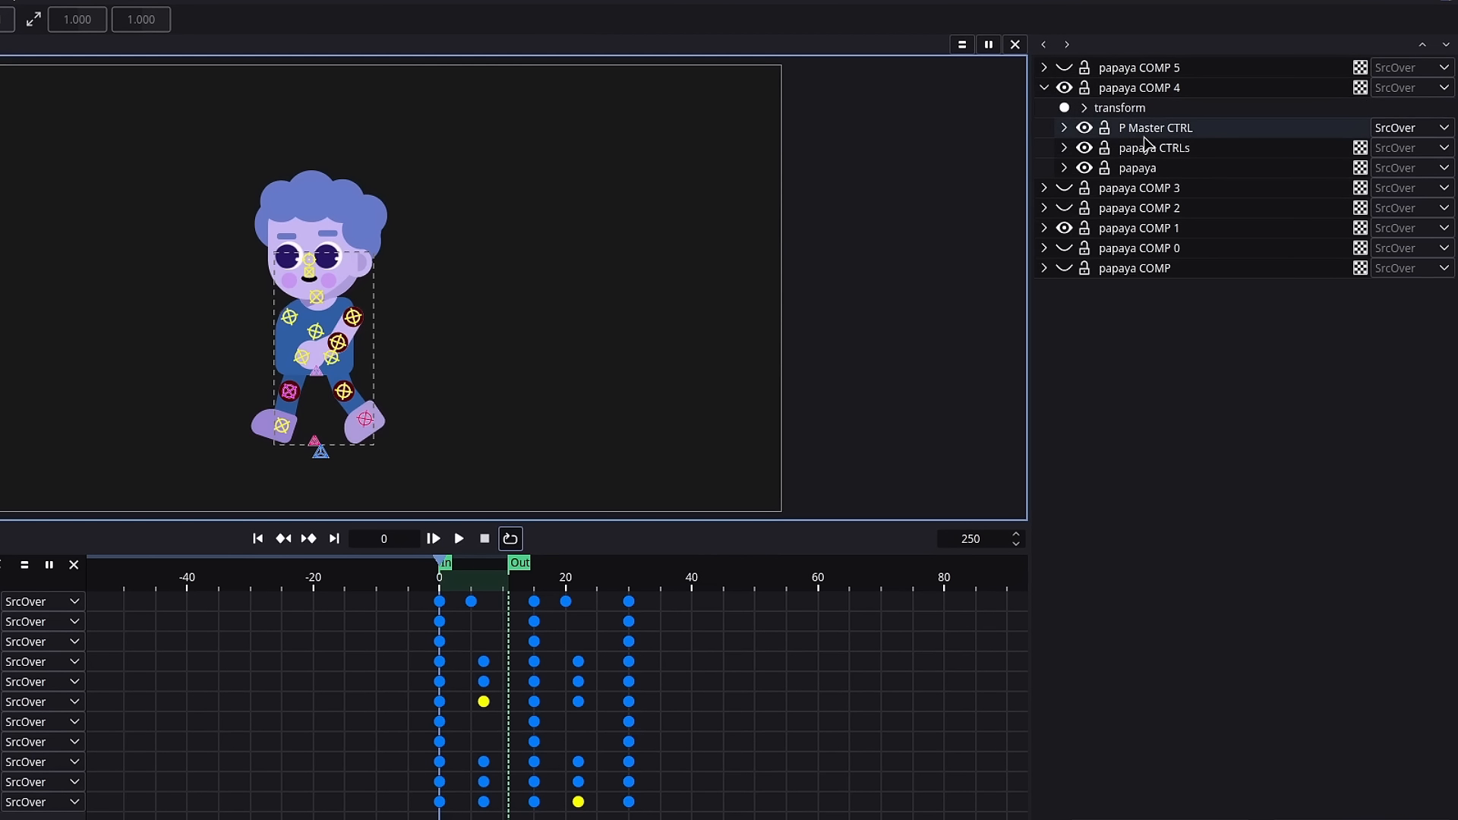
click(1064, 127)
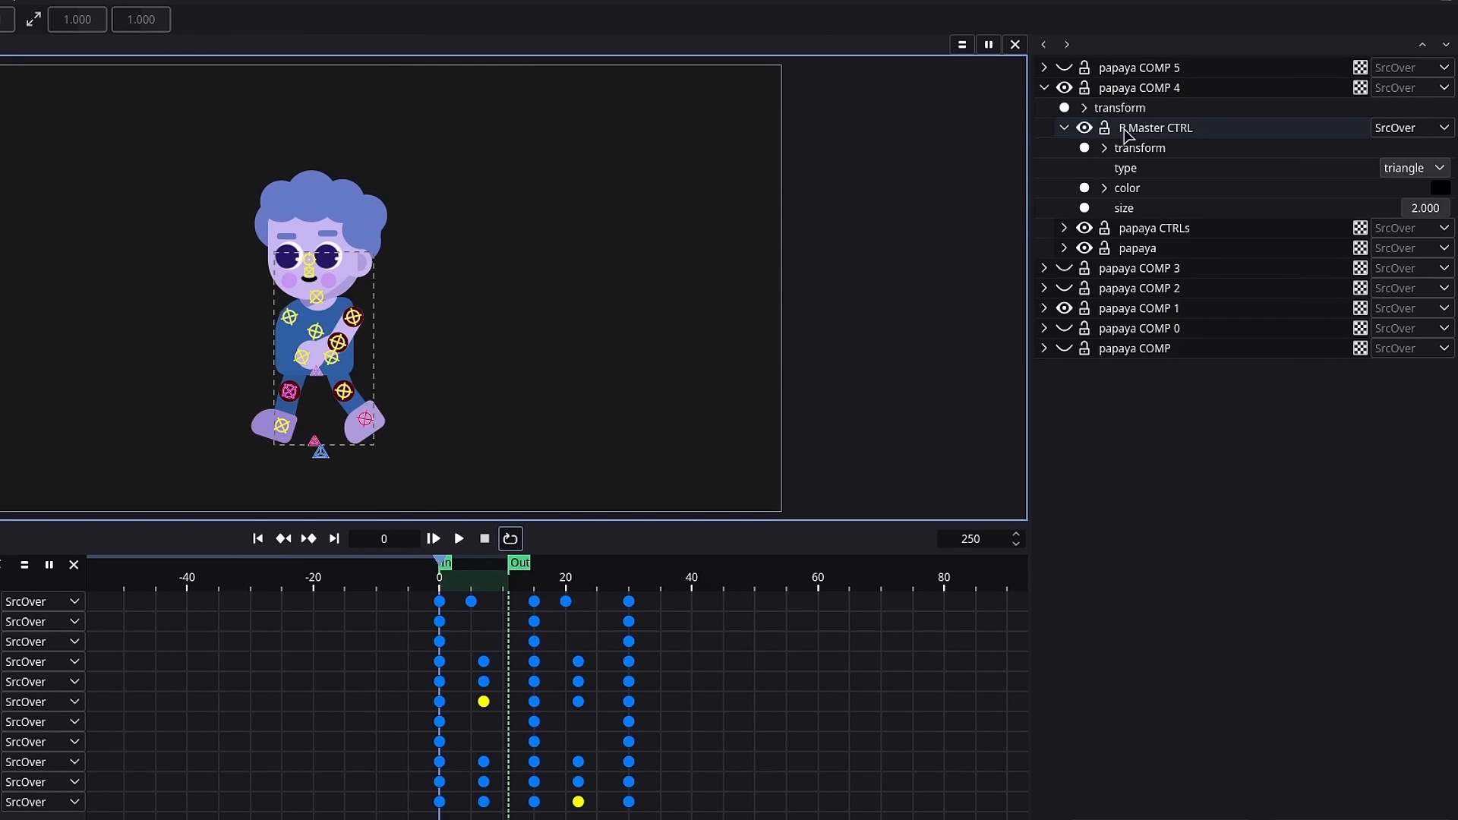
click(1153, 129)
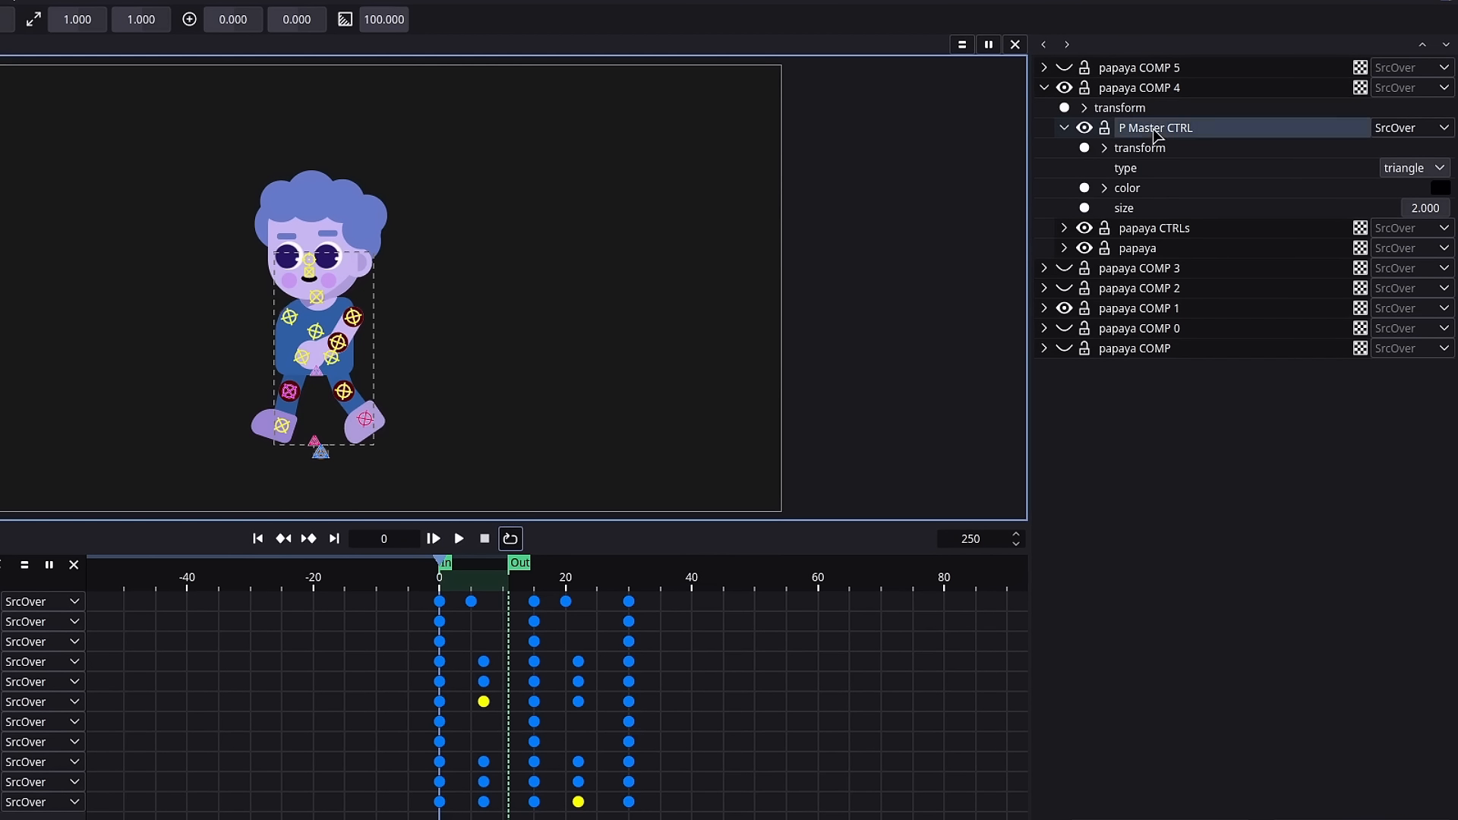